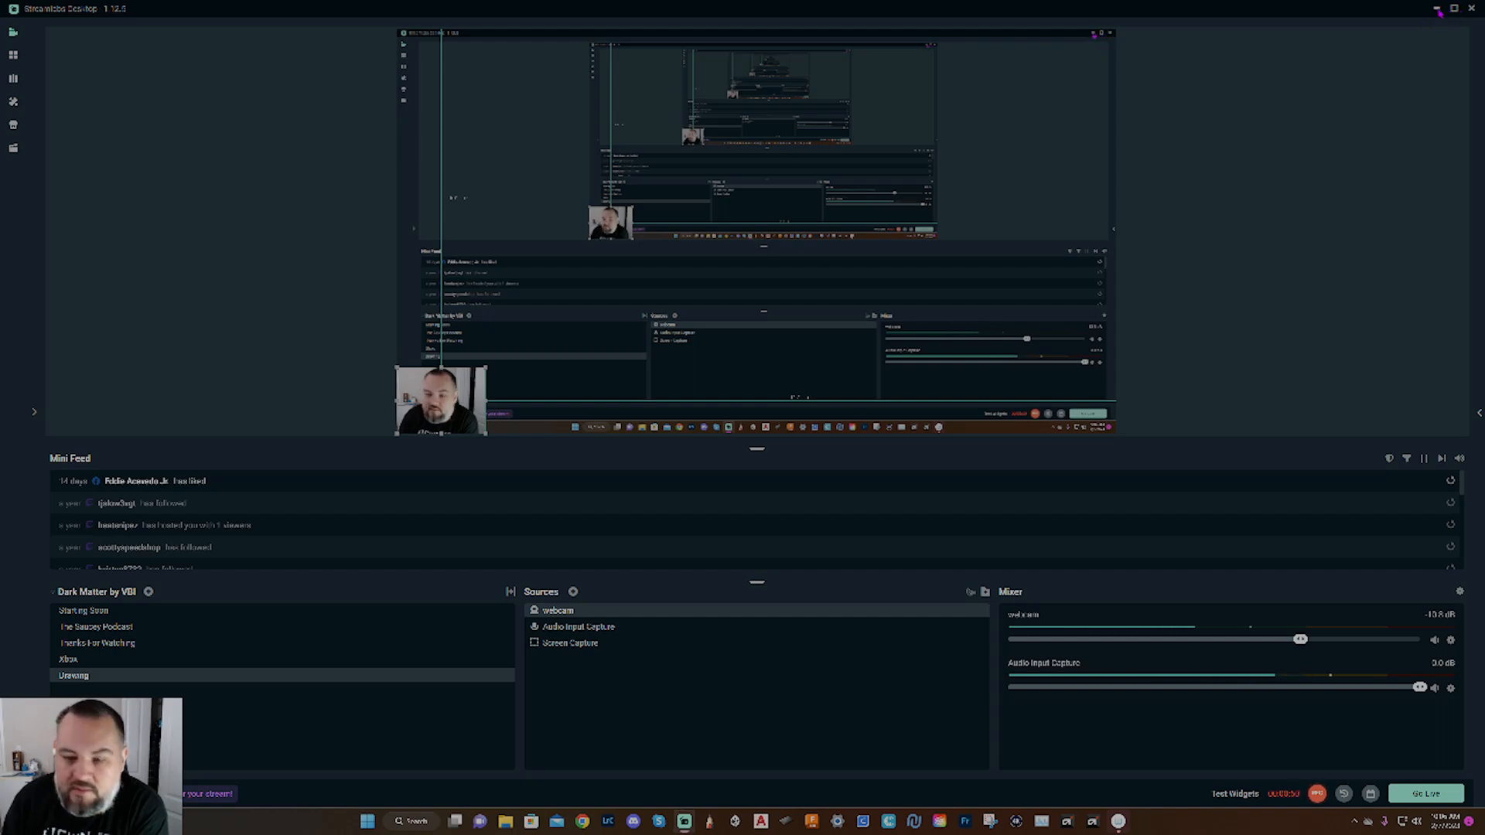
Launch Adobe Lightroom Classic and shrink the Streamlabs window to a small size.
click(1437, 9)
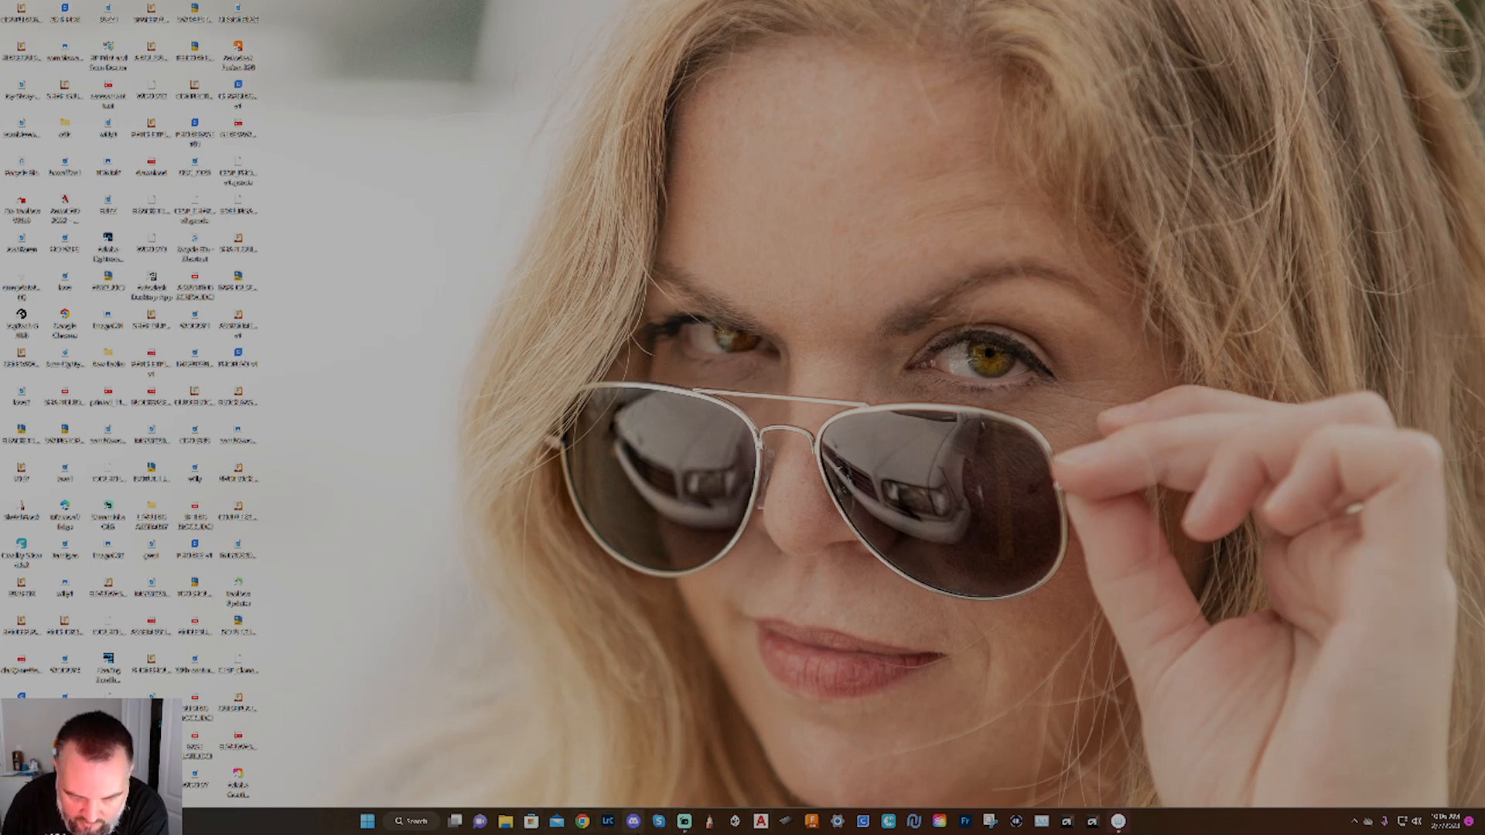
click(609, 821)
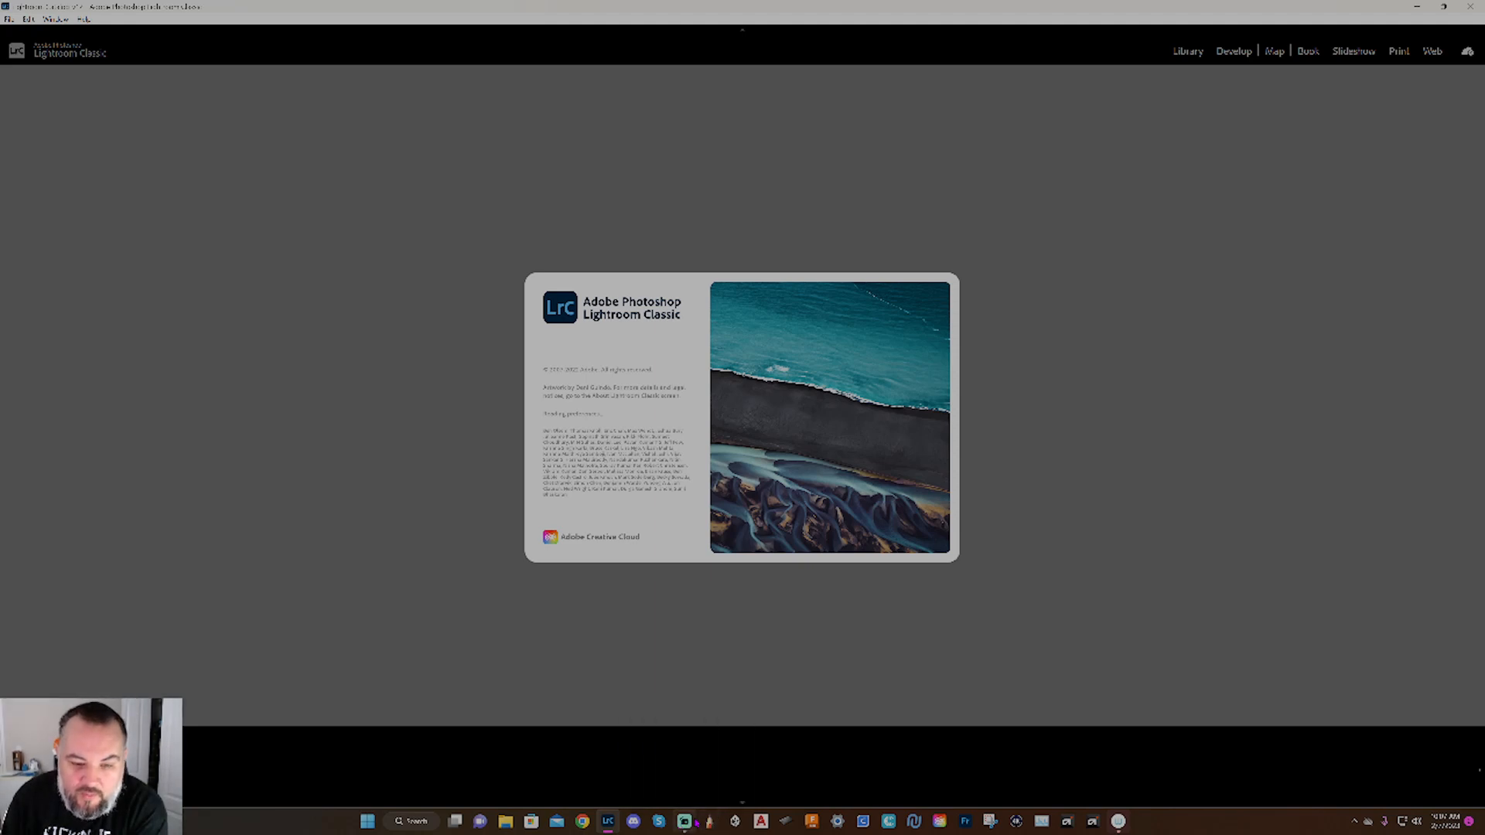
click(684, 823)
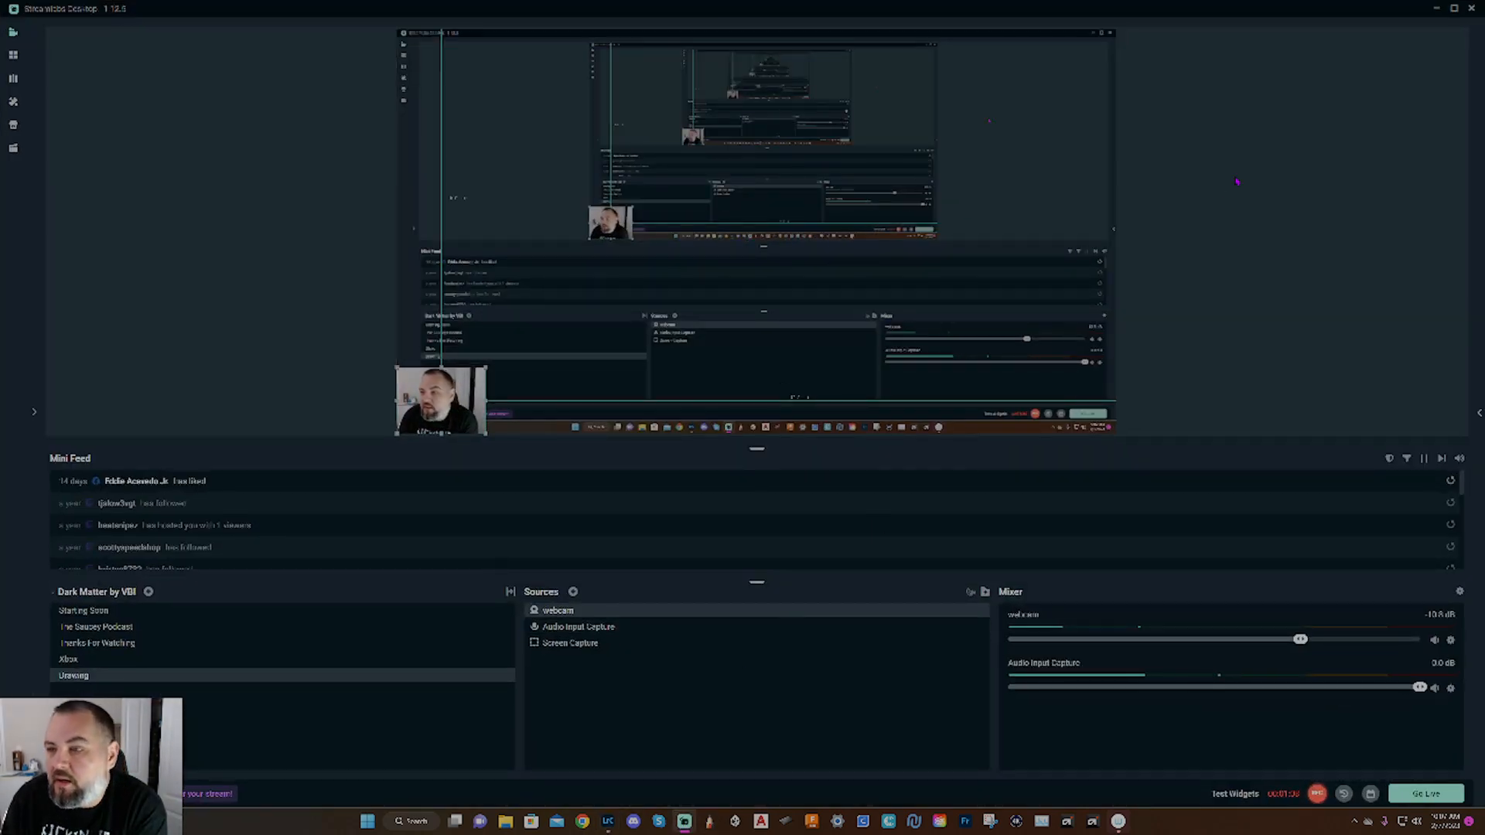
click(1454, 10)
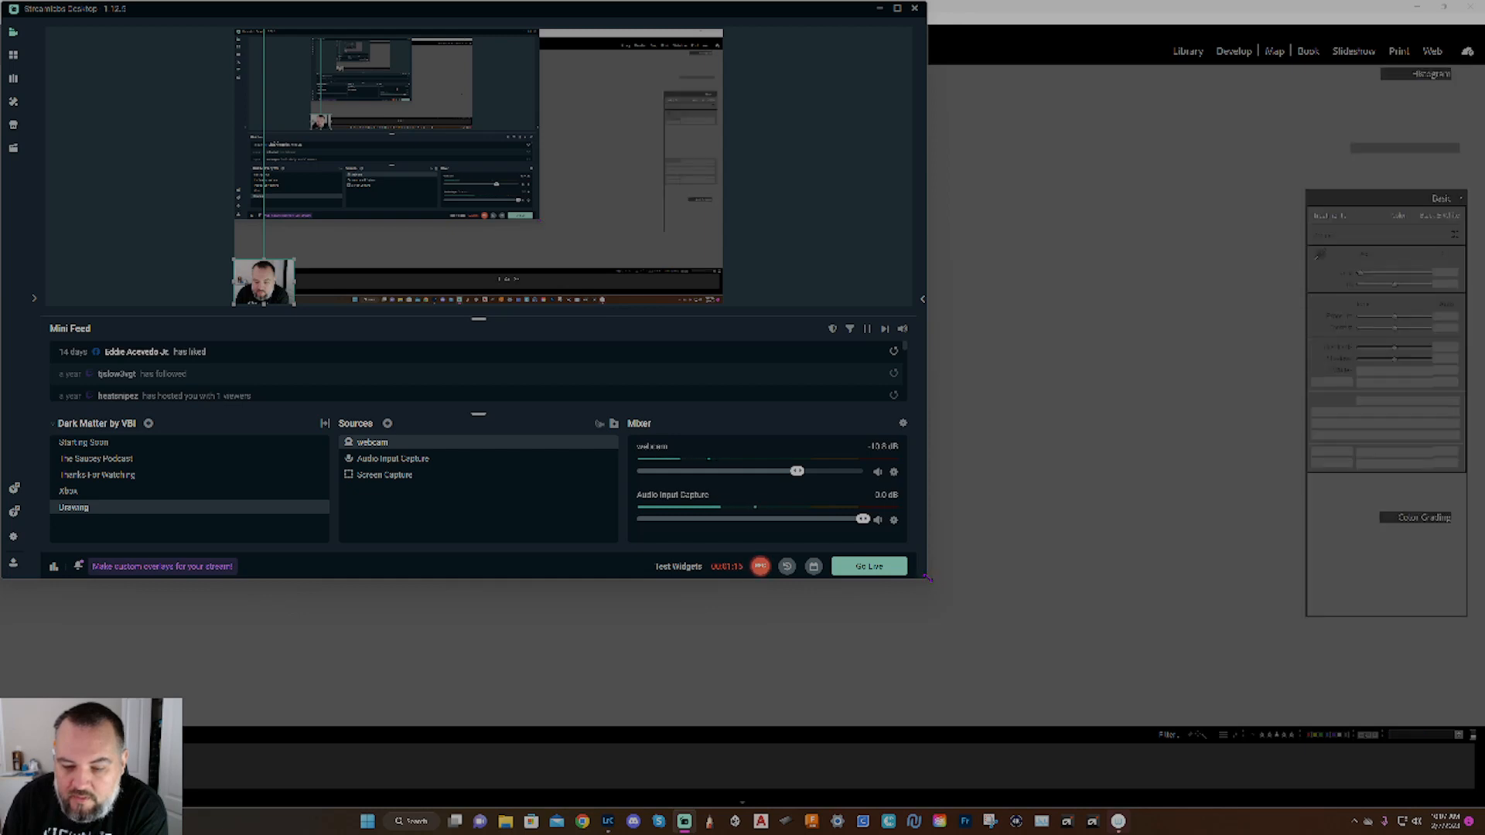
drag(926, 576, 440, 329)
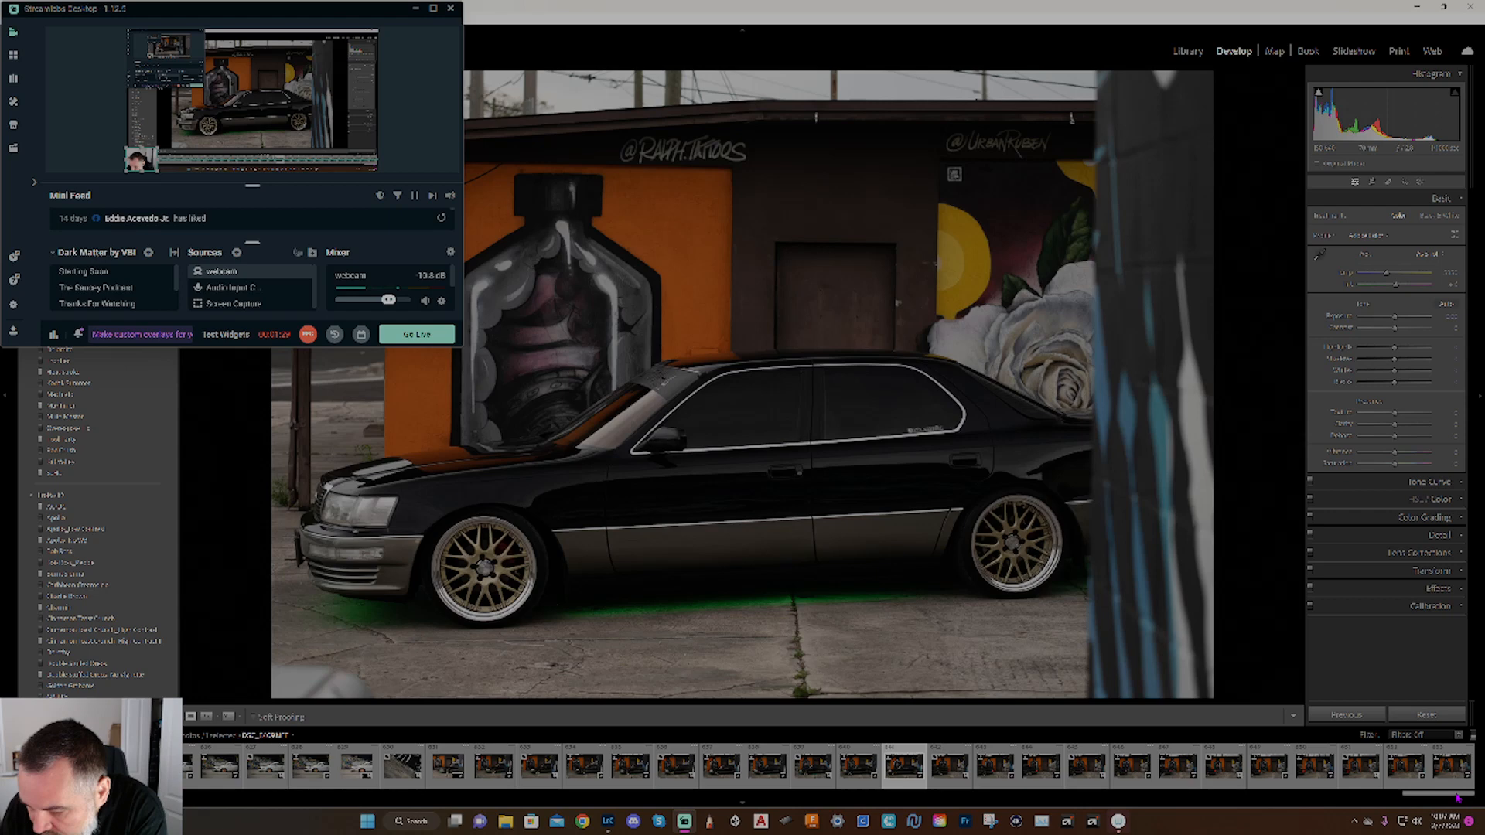
Go back to the start of the filmstrip and open an early photo of the white Mercedes.
drag(1458, 796, 165, 793)
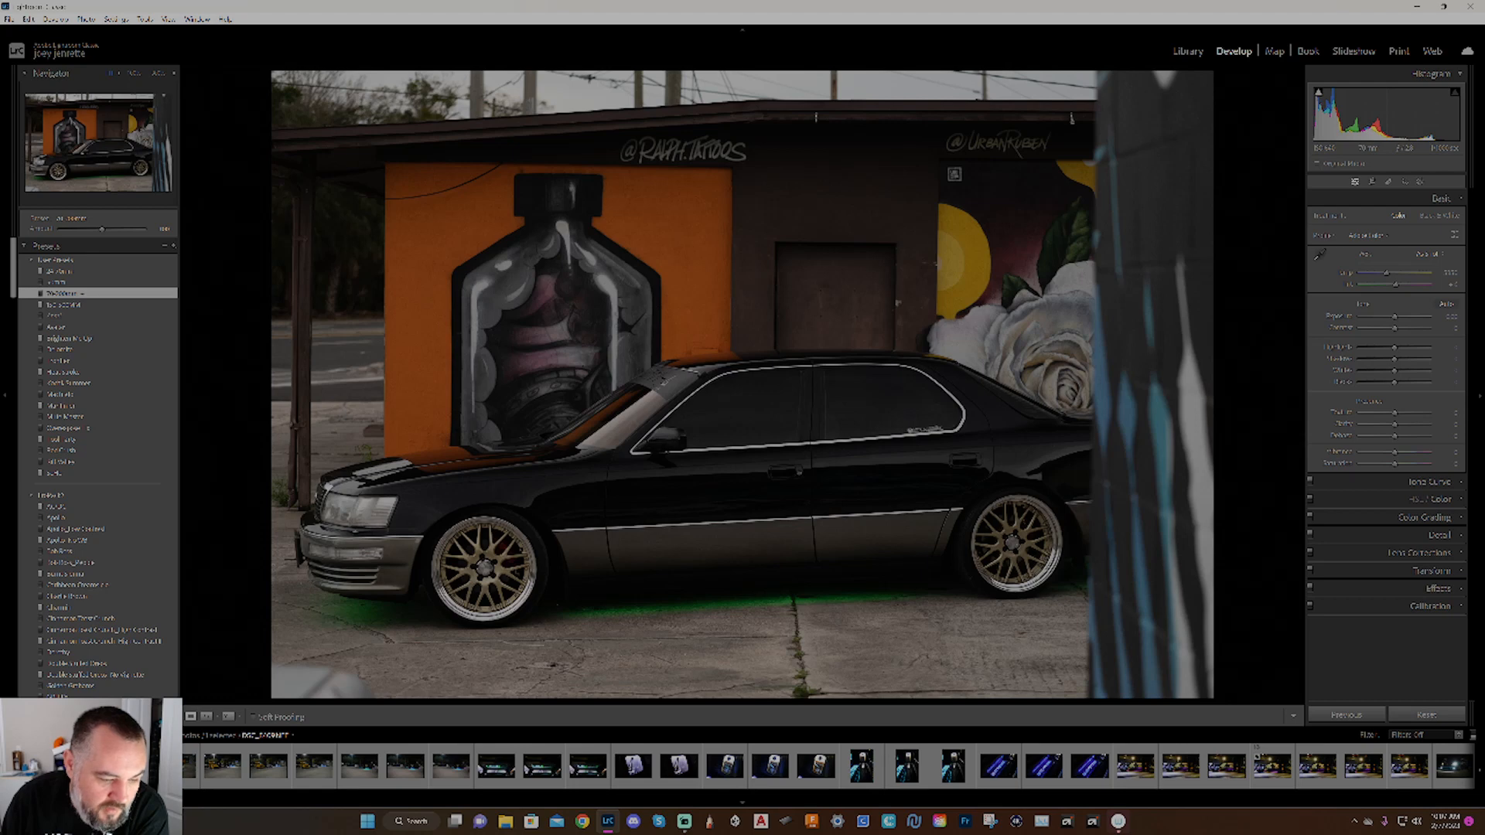
mouse_move(31, 821)
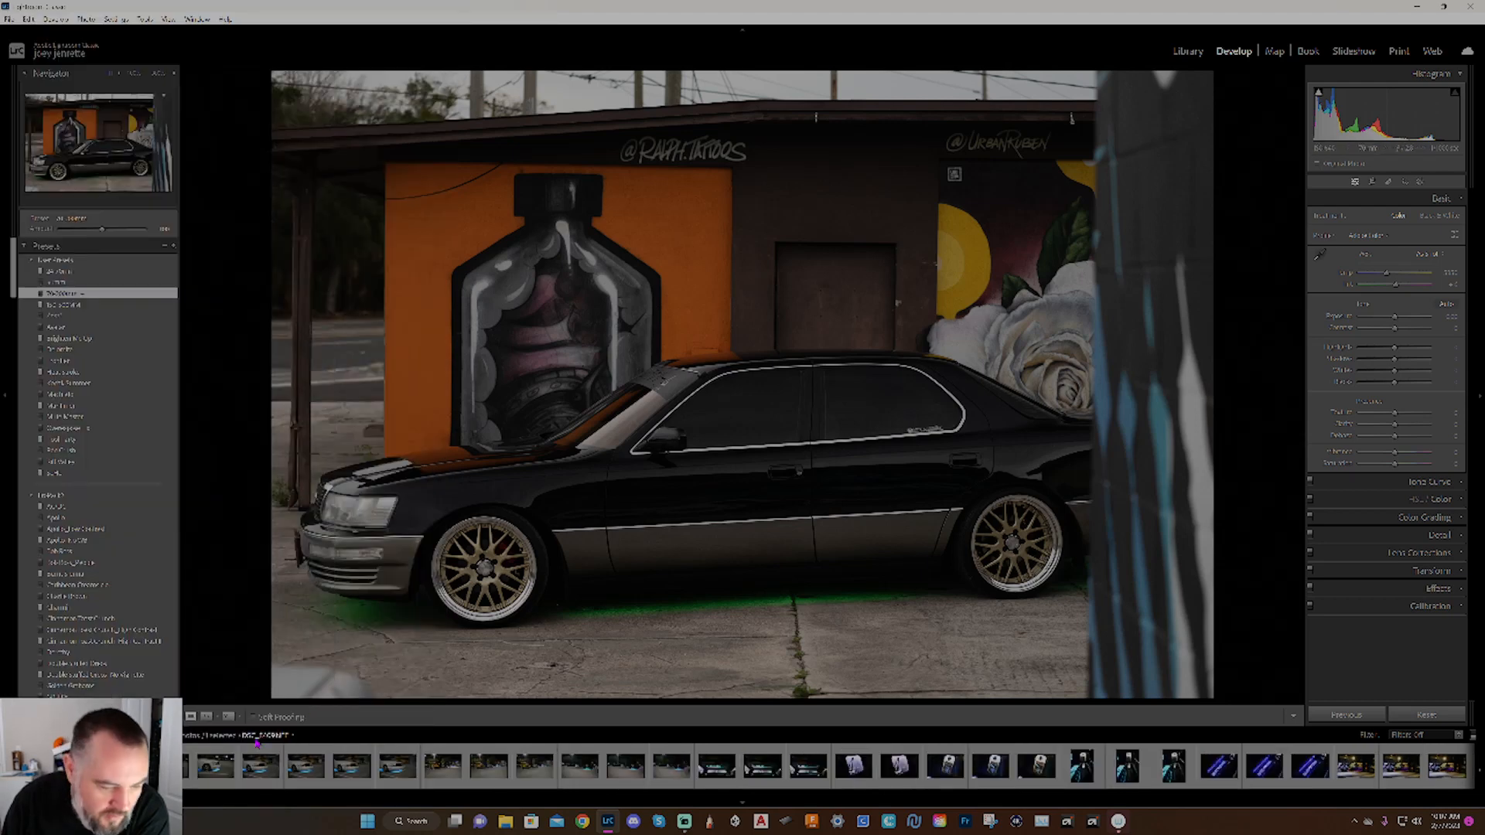
click(34, 765)
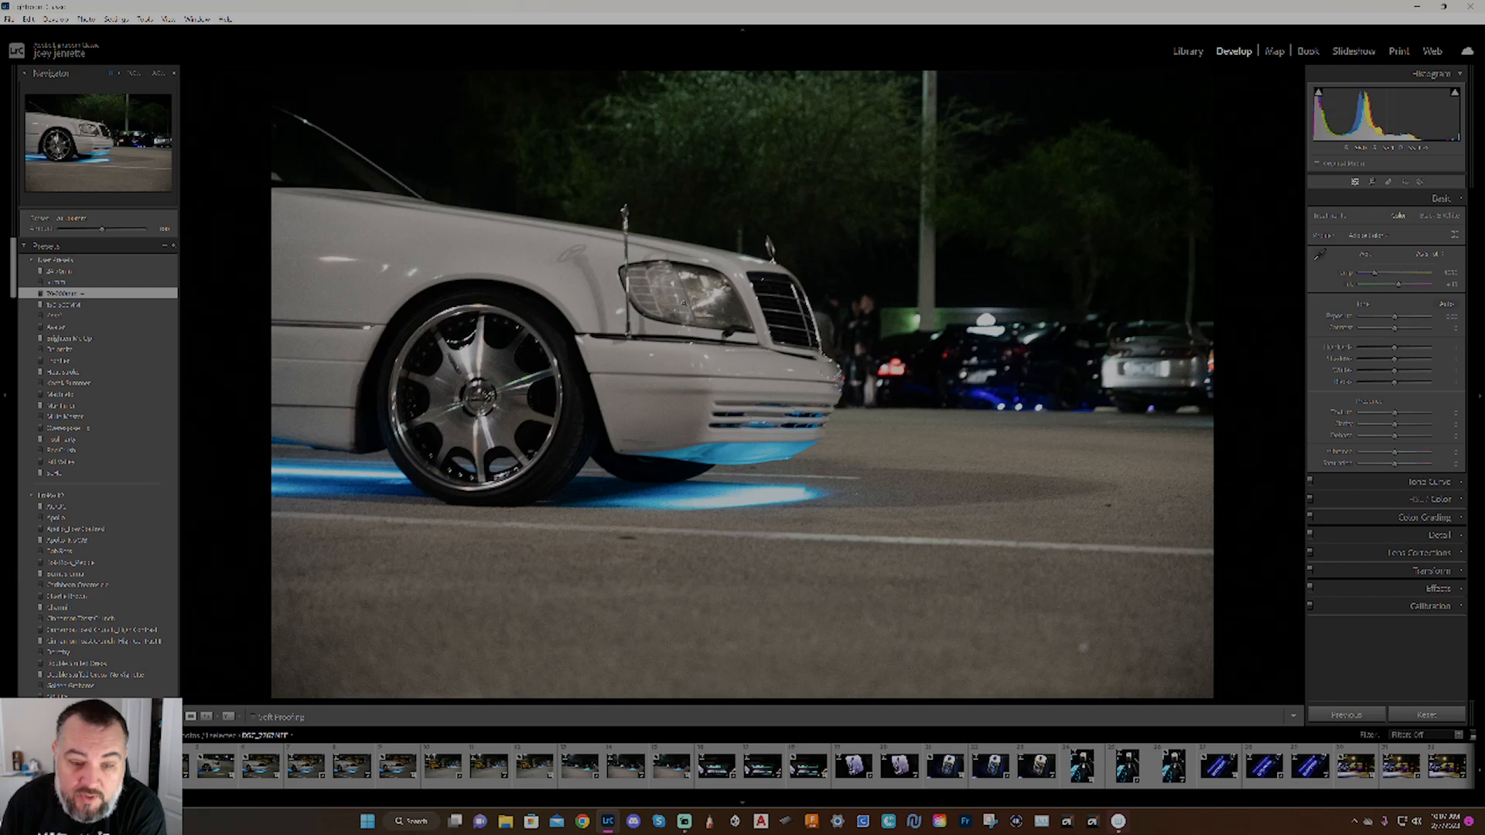
Compare the similar front-wheel shots of the white Mercedes, examining the headlight detail up close.
click(683, 302)
click(702, 311)
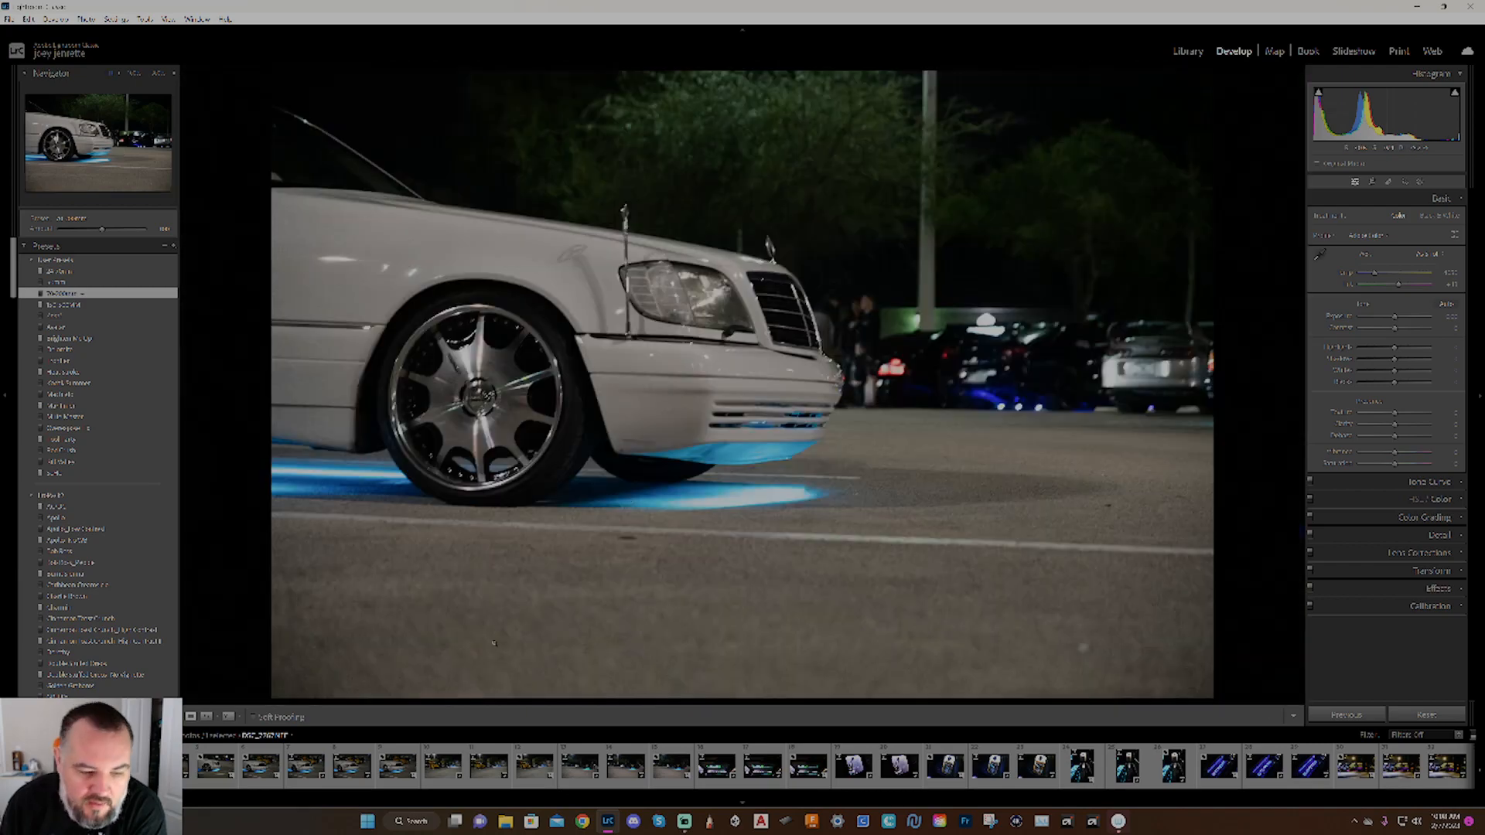
key(Right)
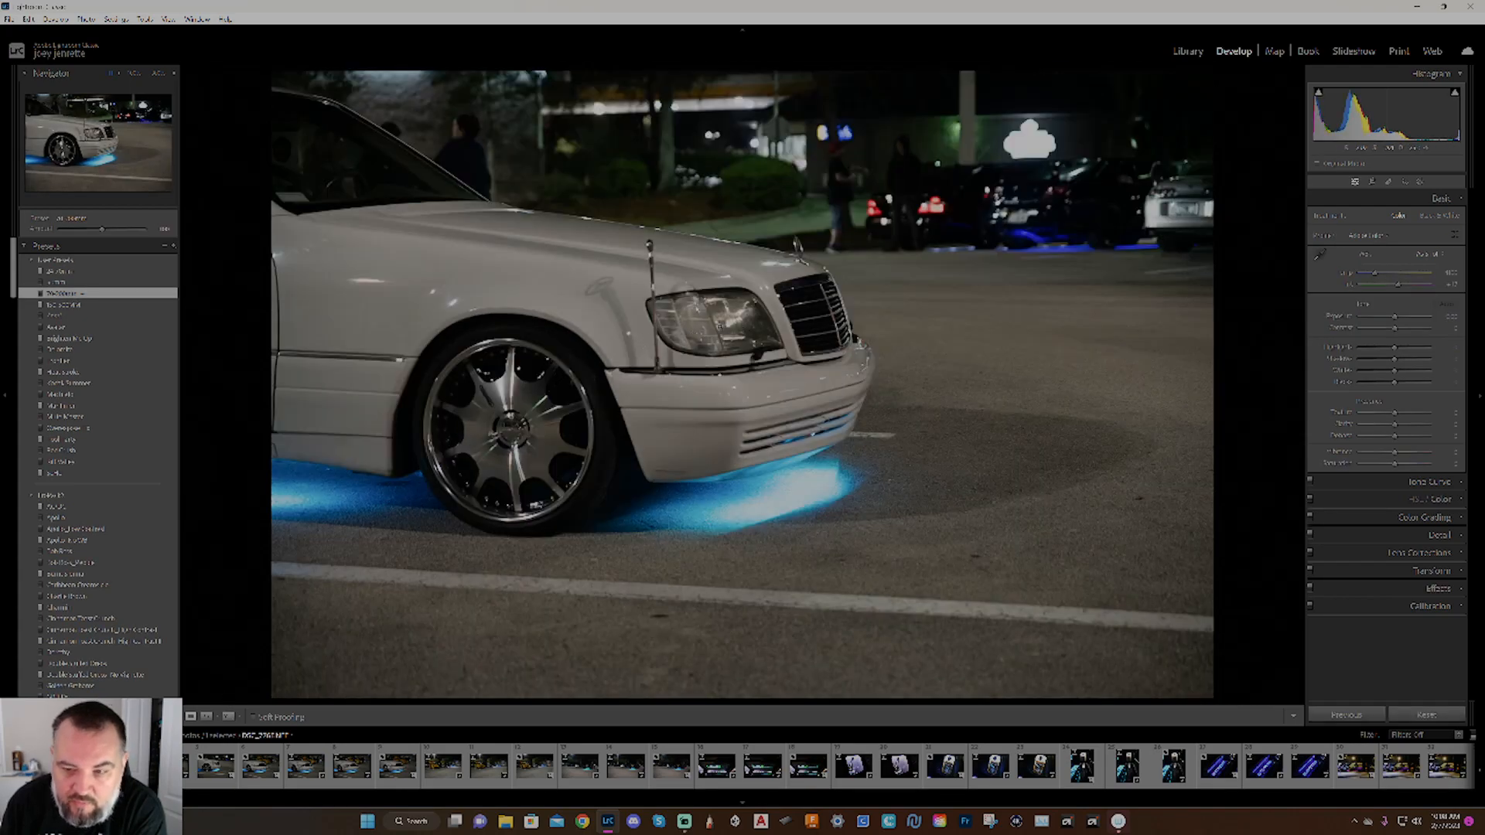
click(719, 326)
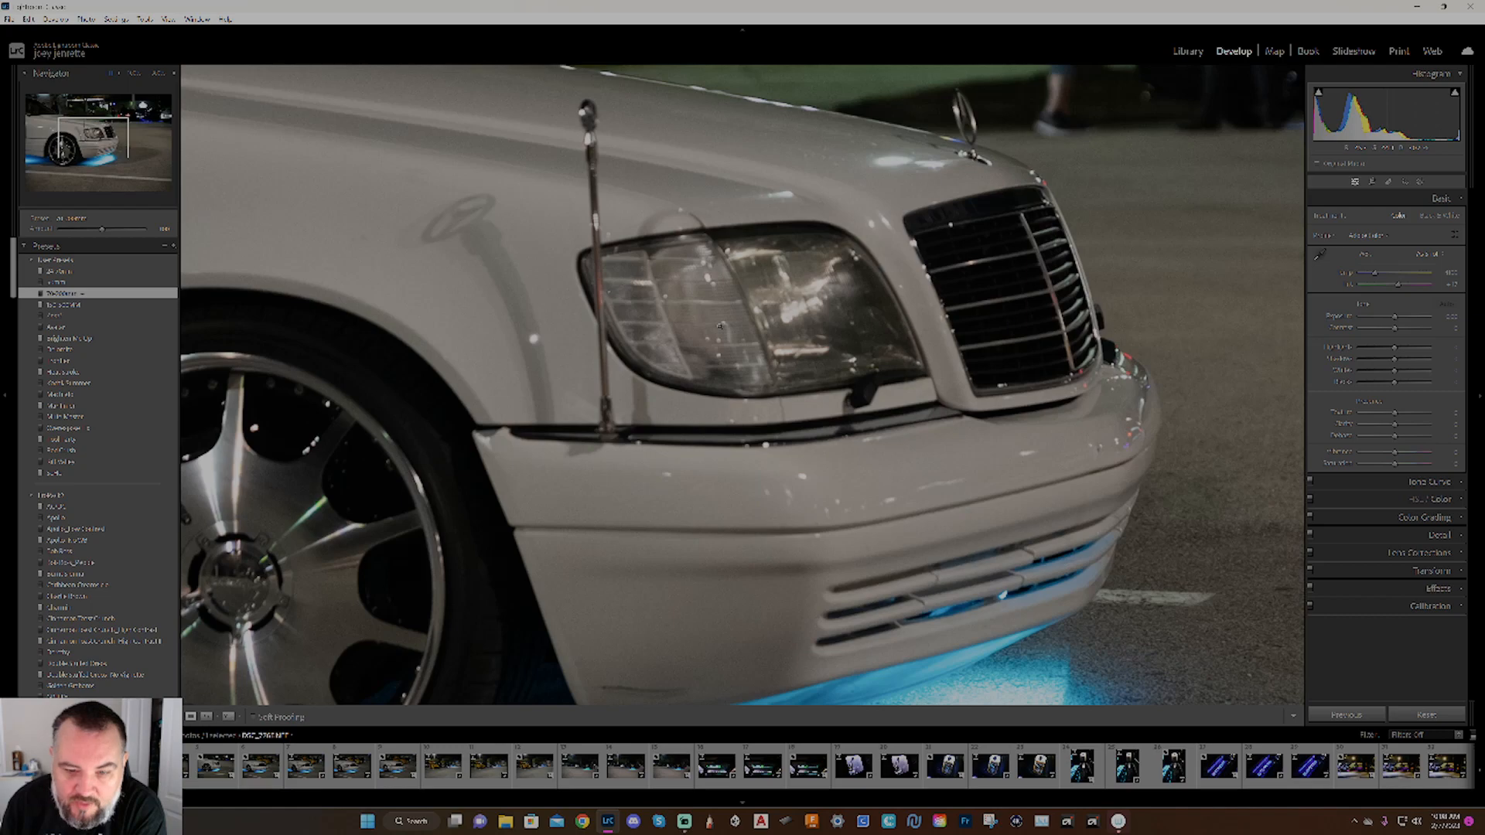
click(720, 326)
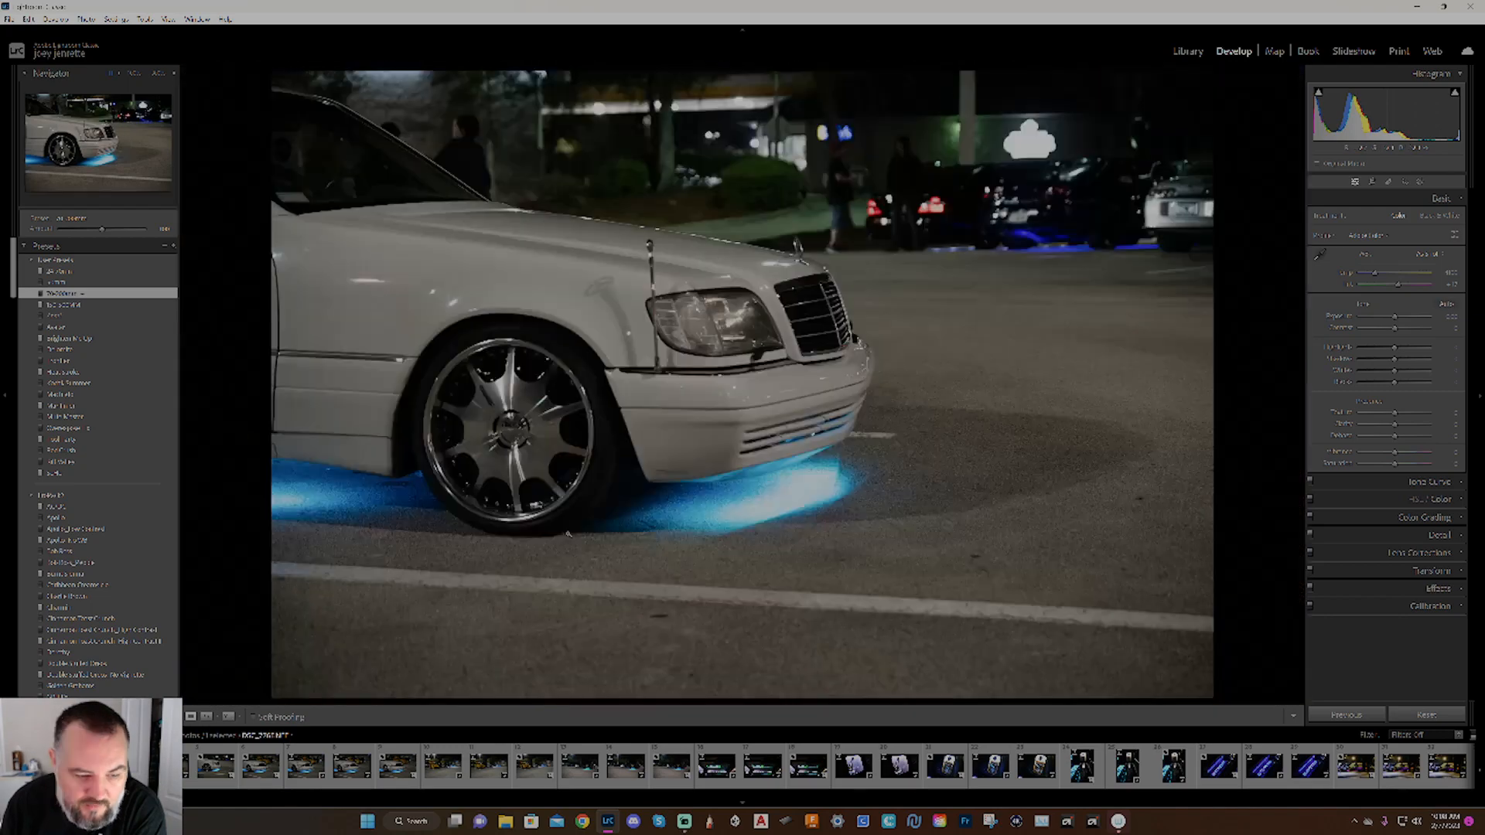
key(Right)
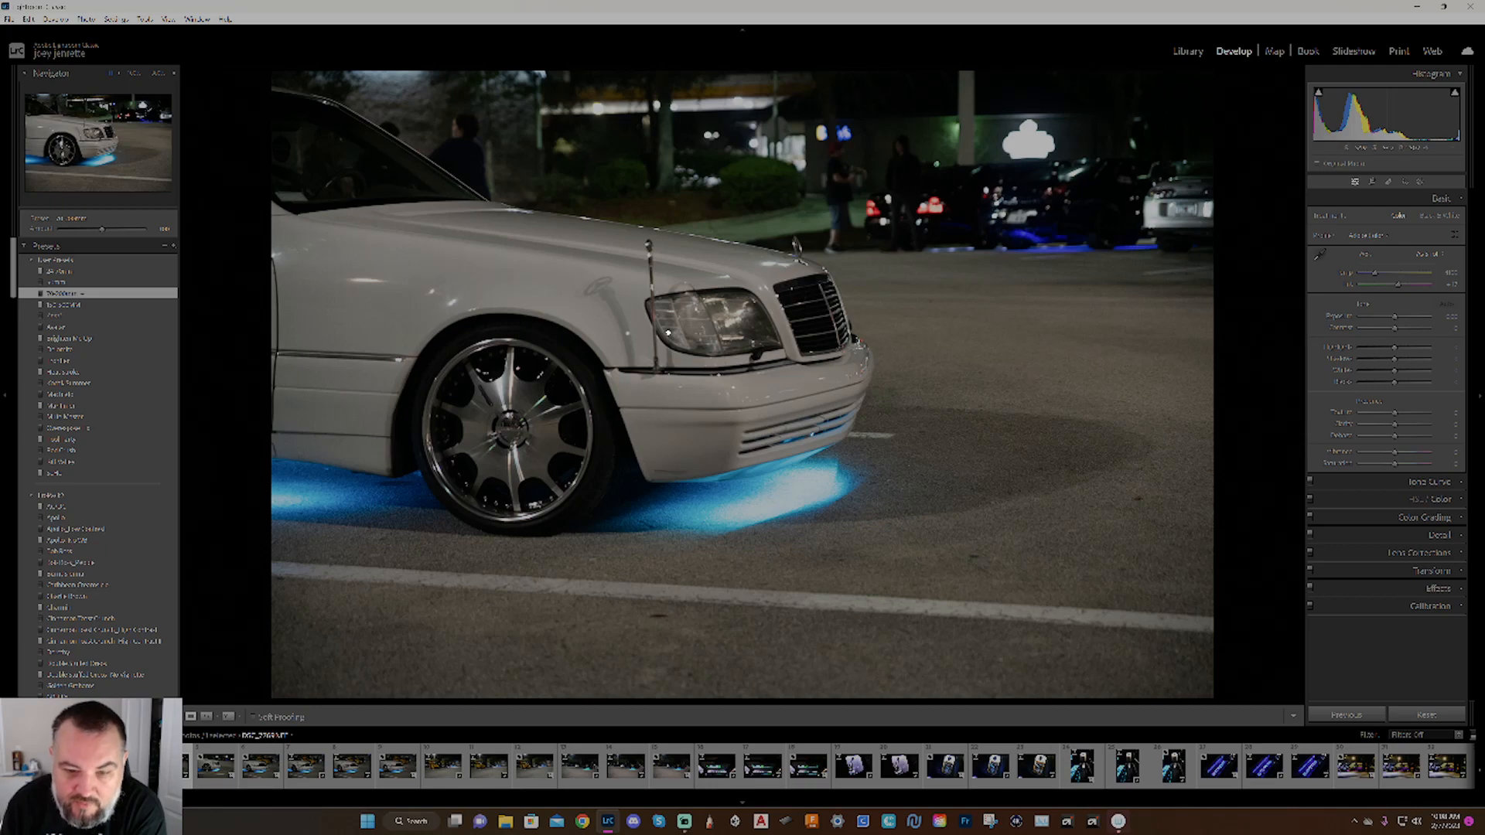
click(667, 333)
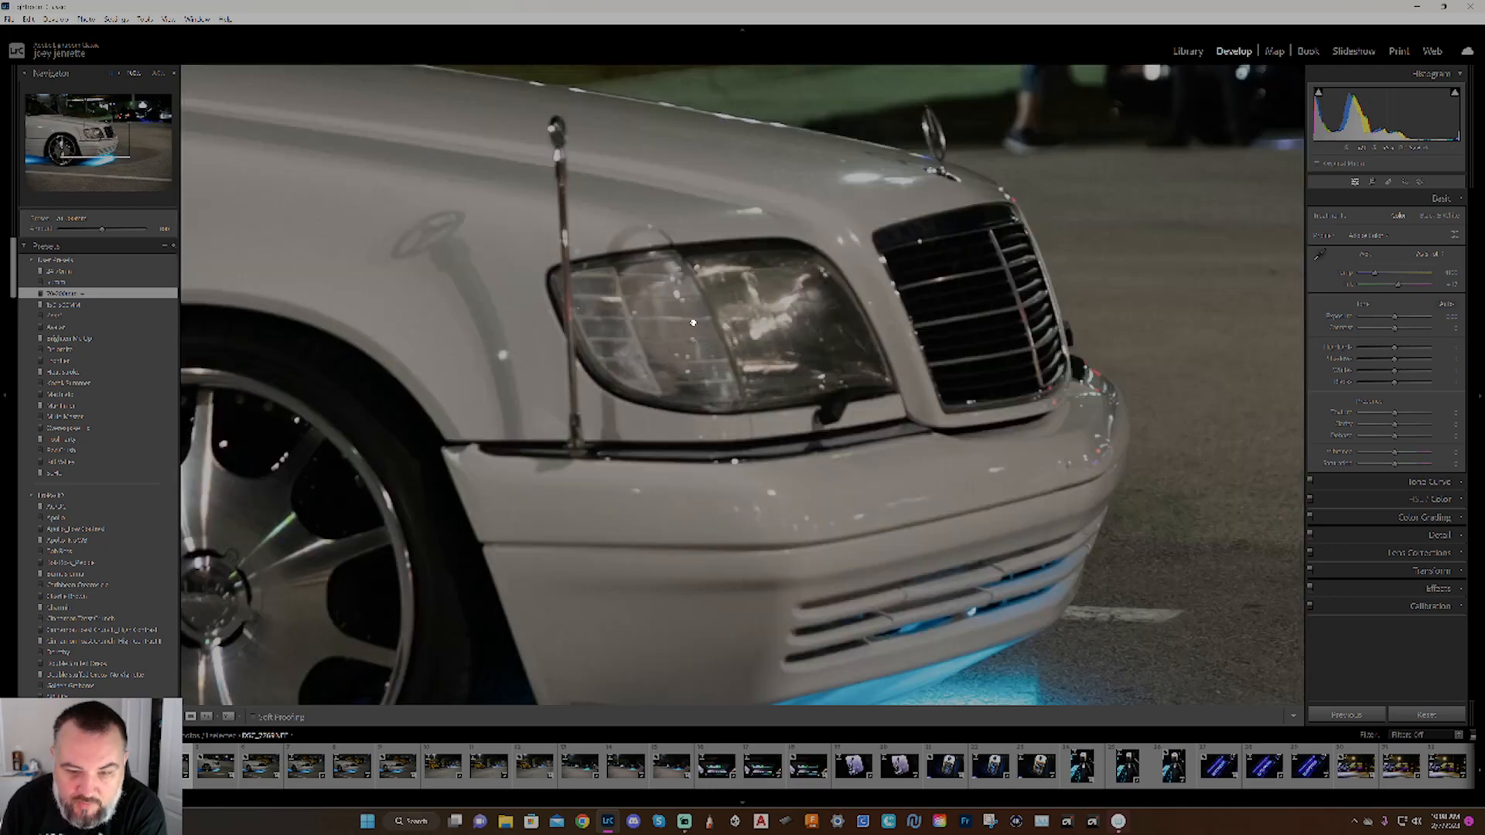
click(524, 619)
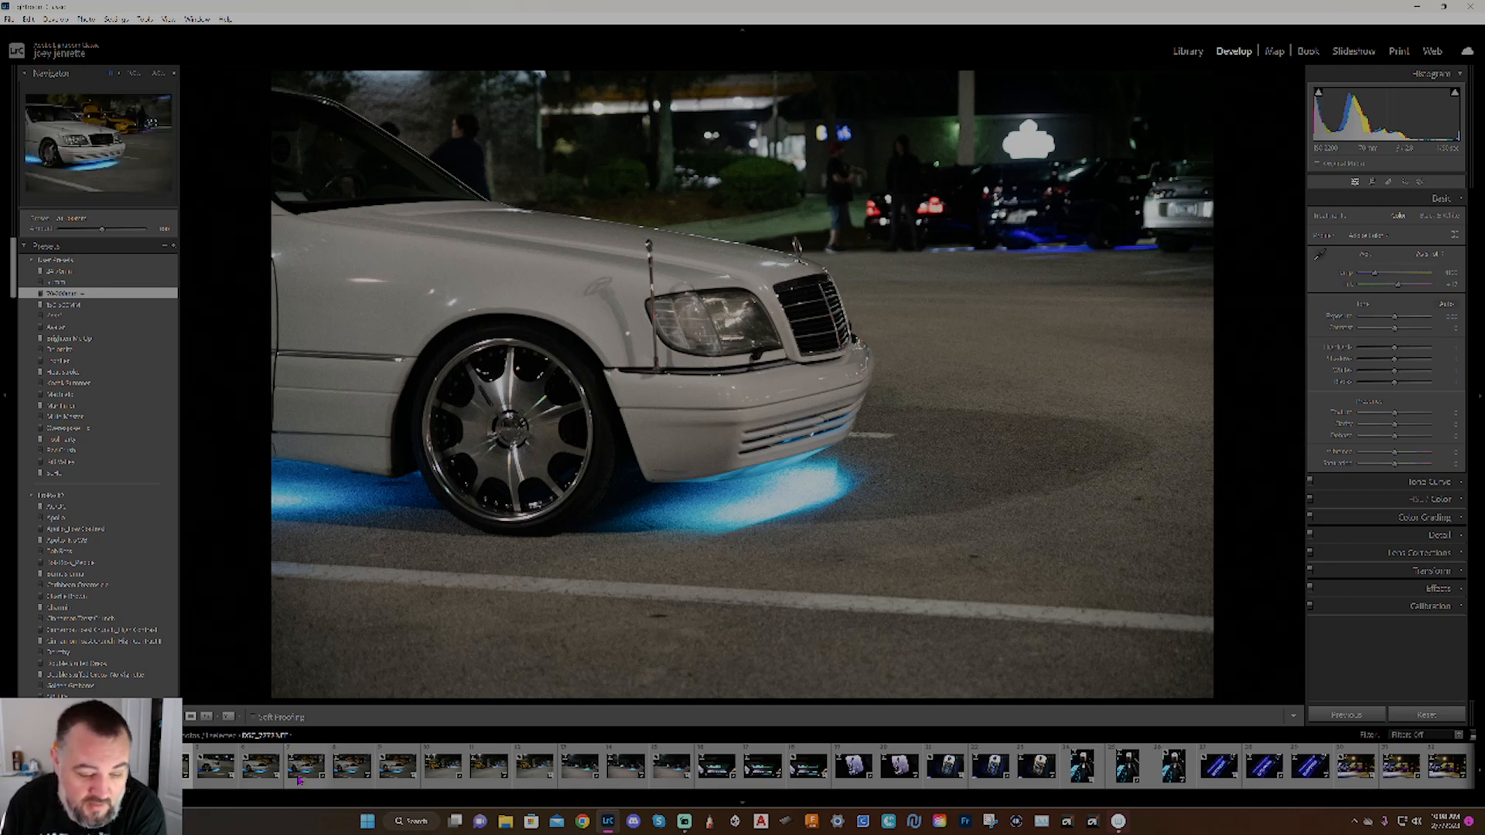
Open the white Mercedes photo with the yellow number 13 car behind it and examine its headlights and front bumper up close.
click(305, 769)
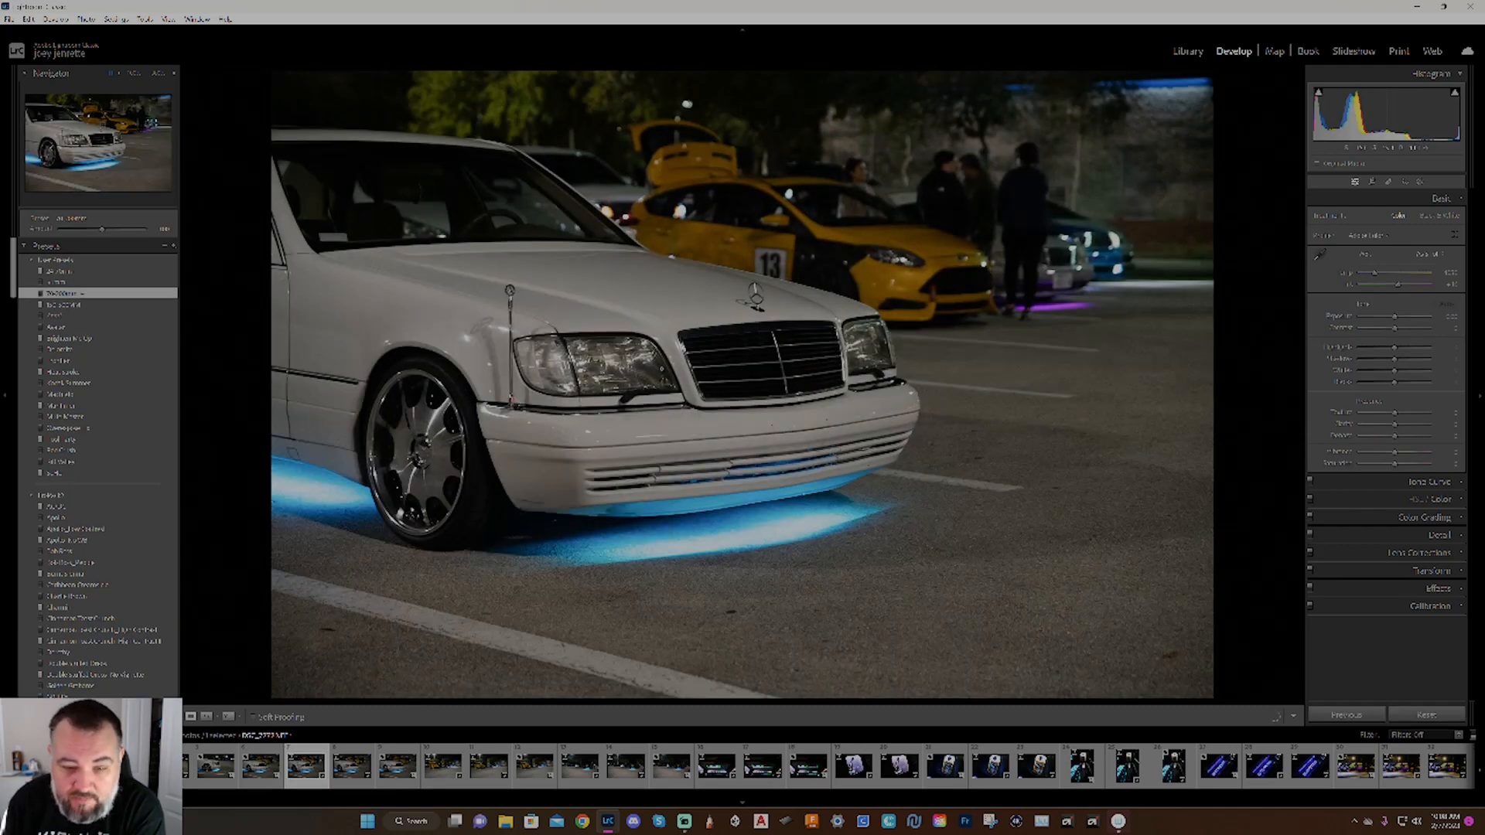
click(613, 368)
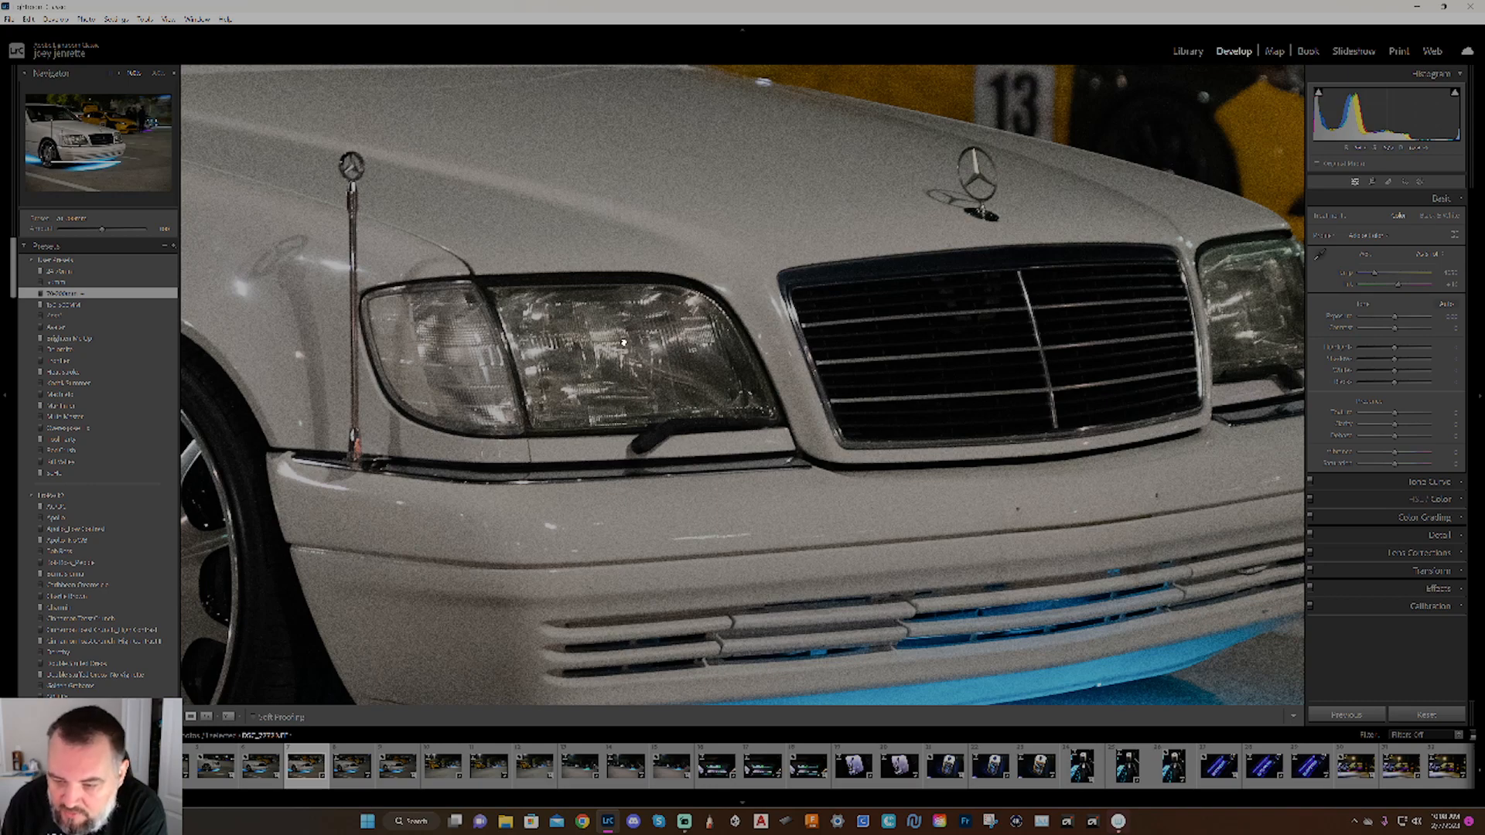
click(588, 370)
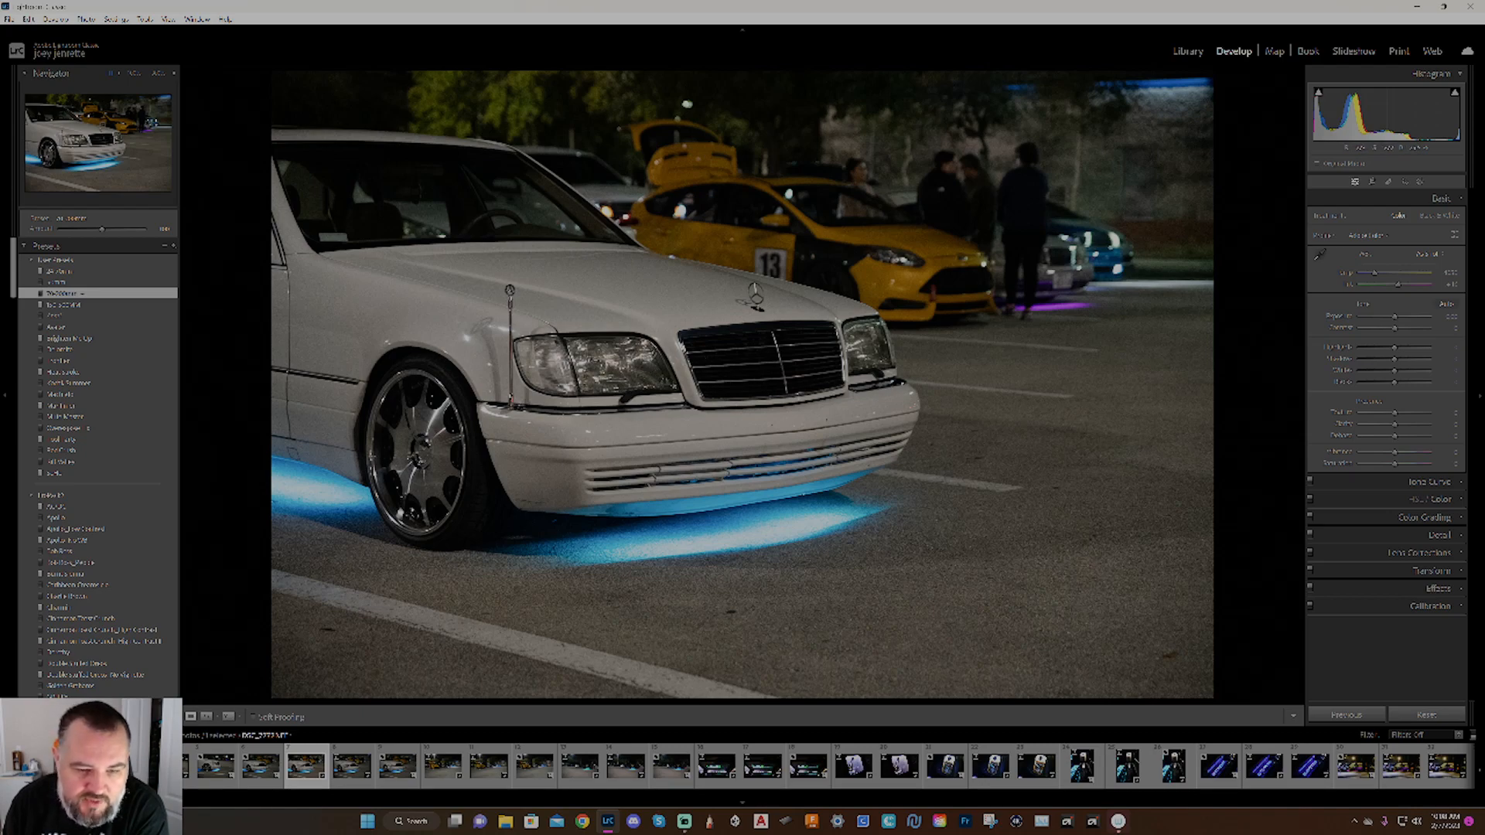
click(806, 424)
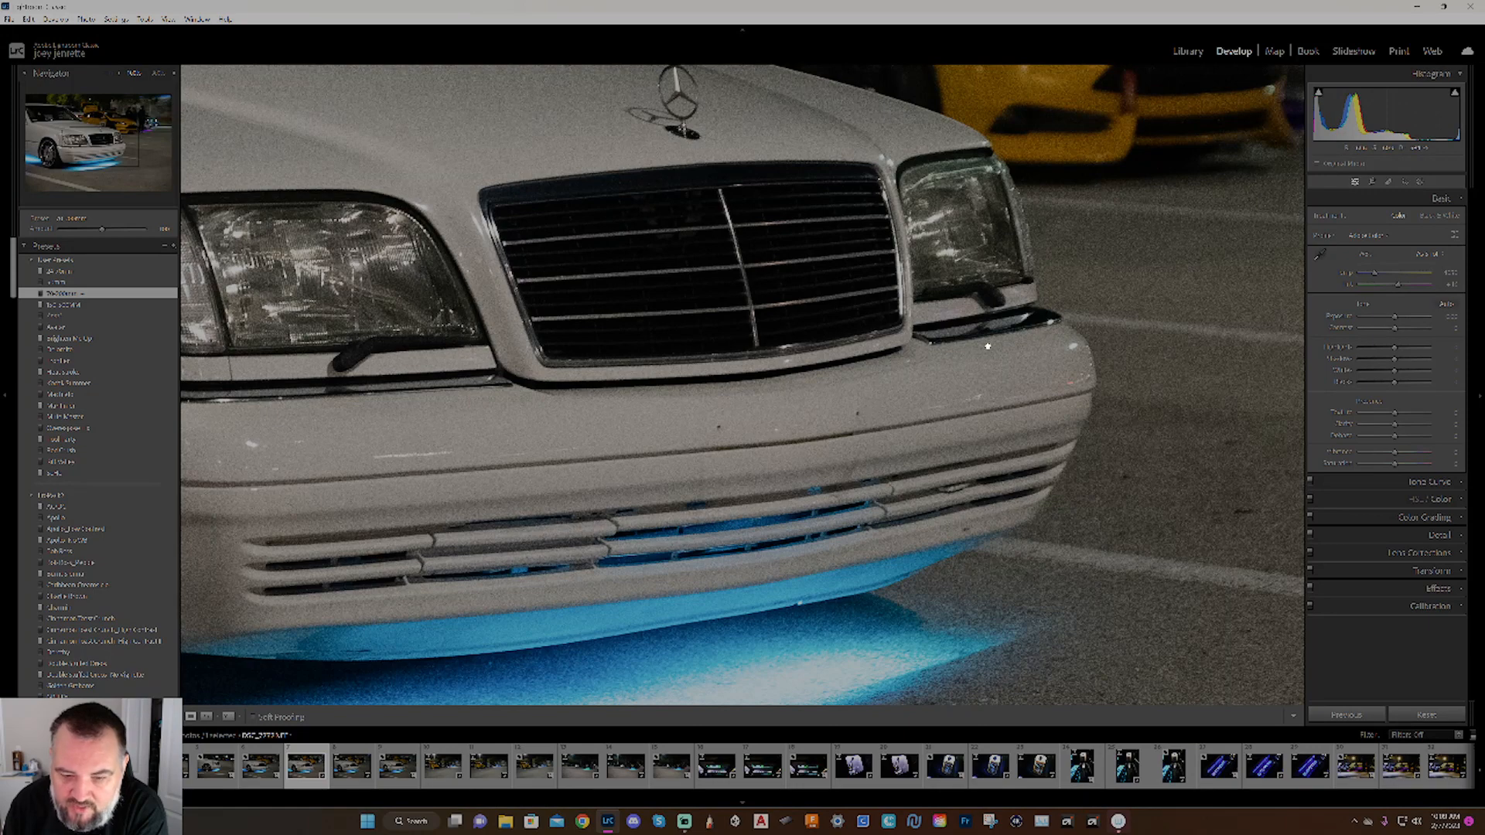
Remove the two dark spots on the white Mercedes's front bumper with a small healing brush.
click(1387, 183)
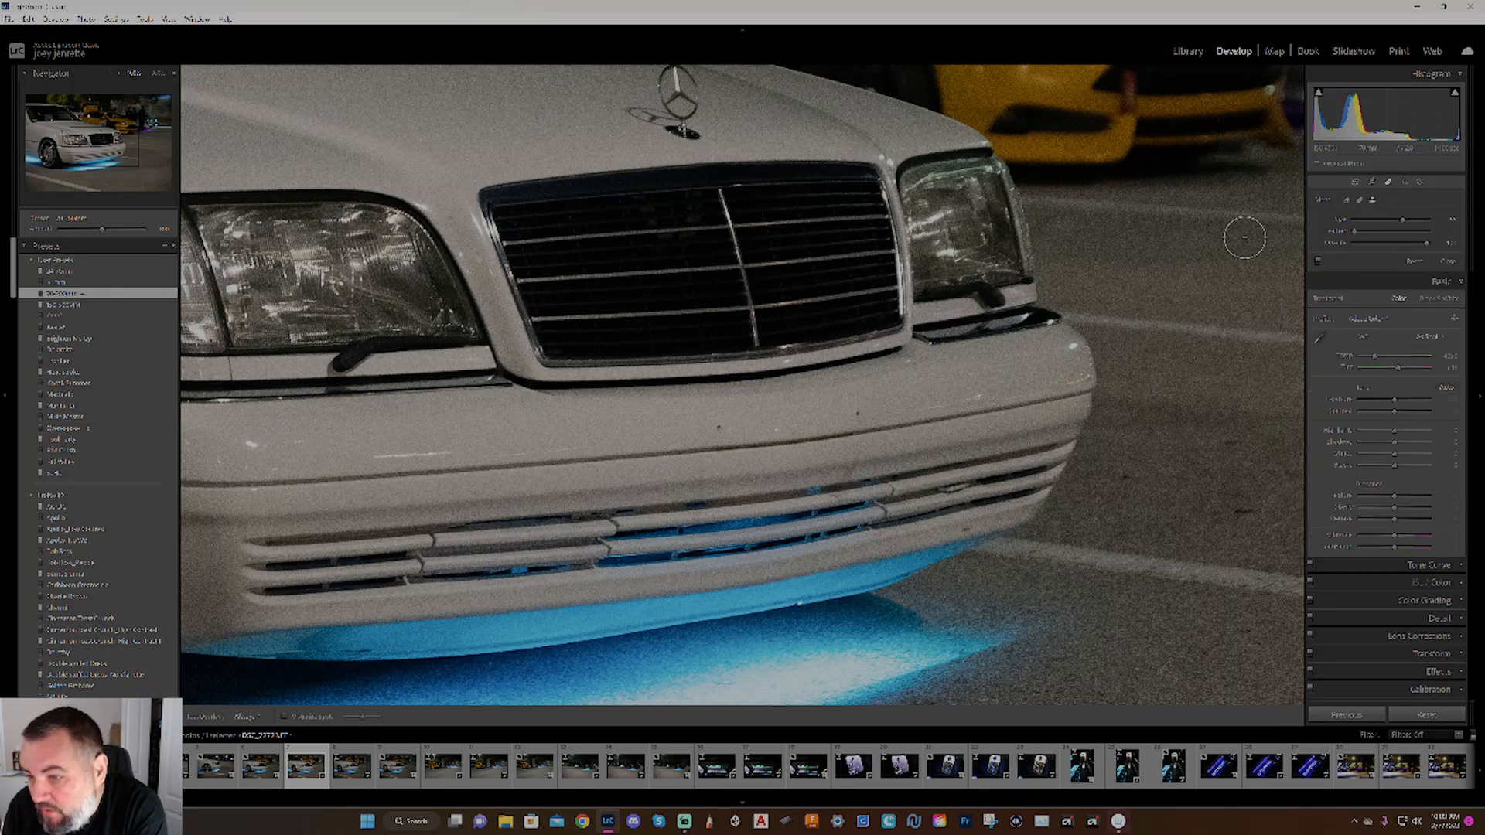
scroll(719, 427, down, 6)
click(718, 427)
click(857, 413)
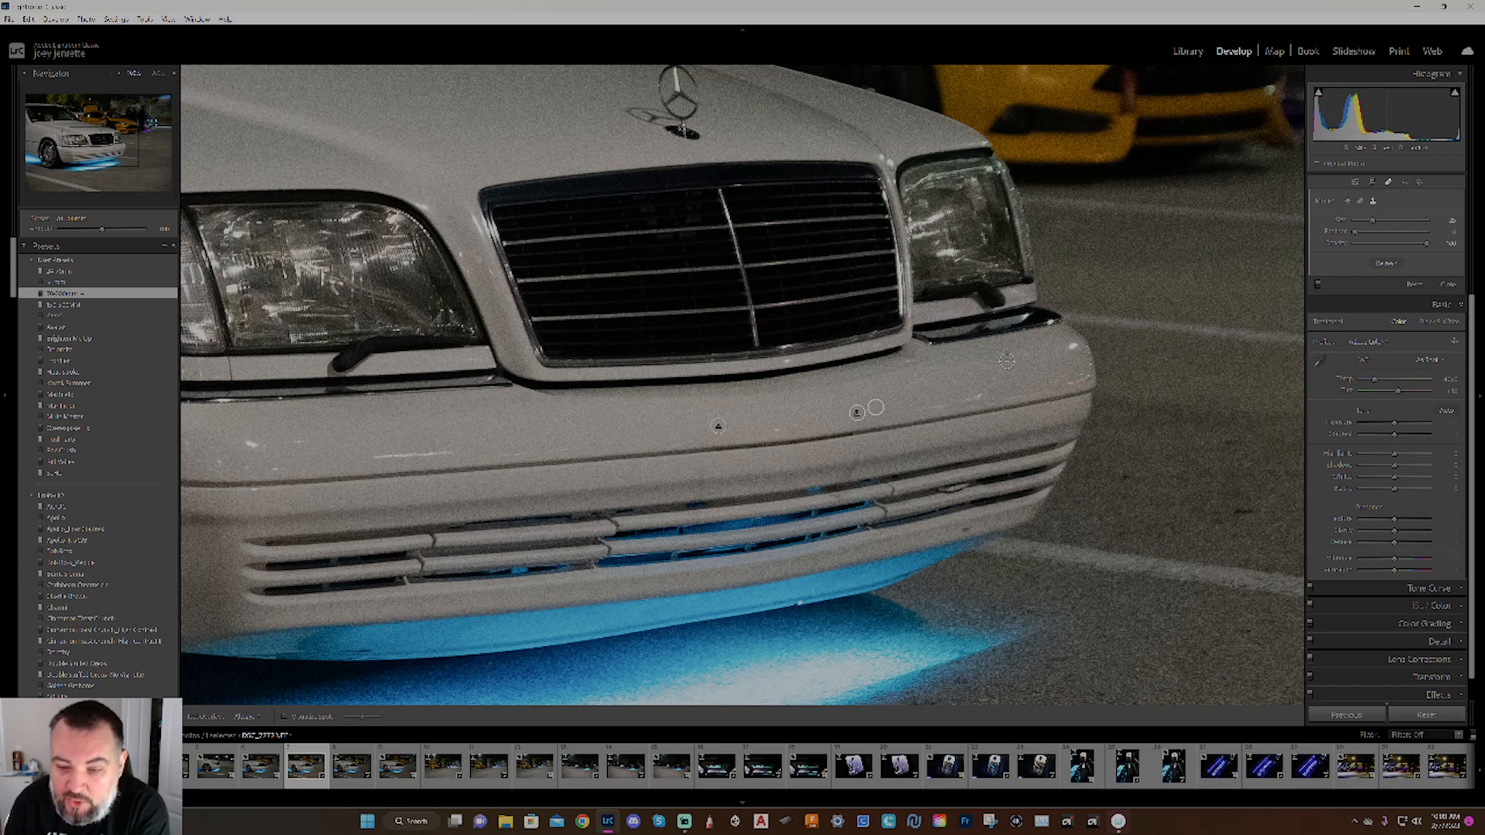
click(1389, 182)
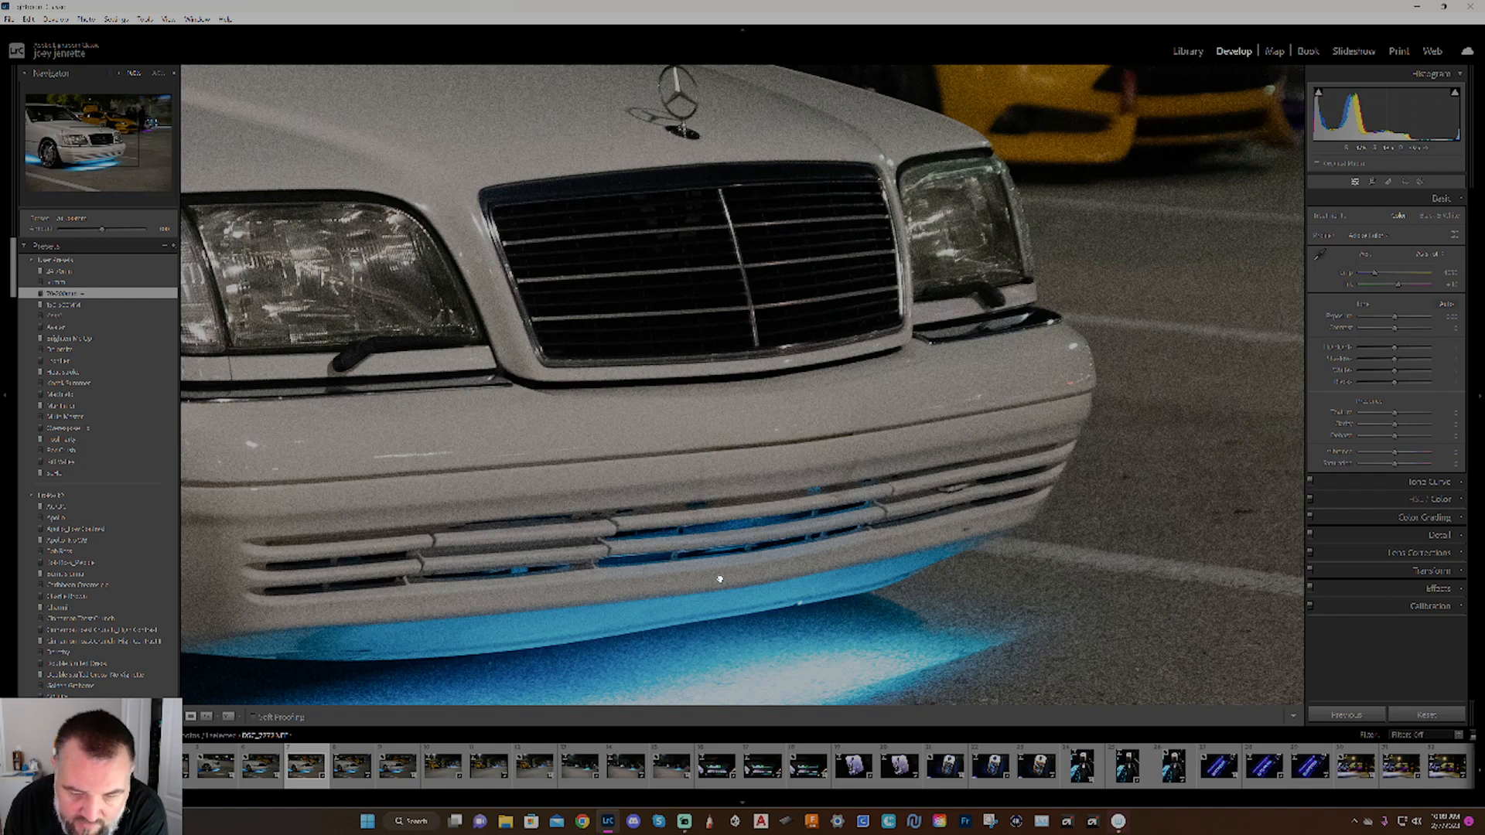
click(756, 503)
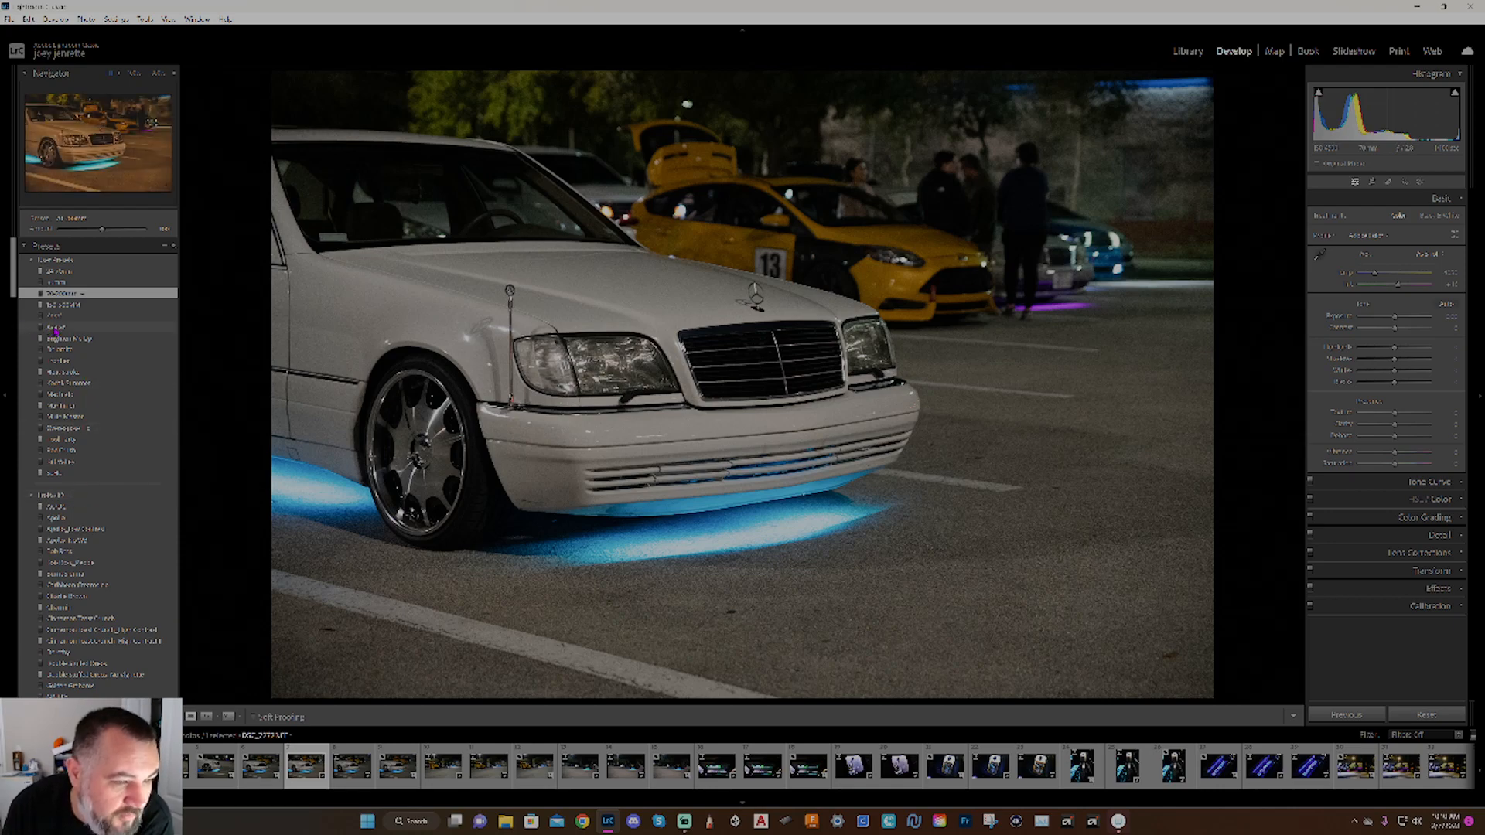
Preview several user presets, apply the one just below Brighten Me Up, and lower the photo's exposure slightly.
click(55, 330)
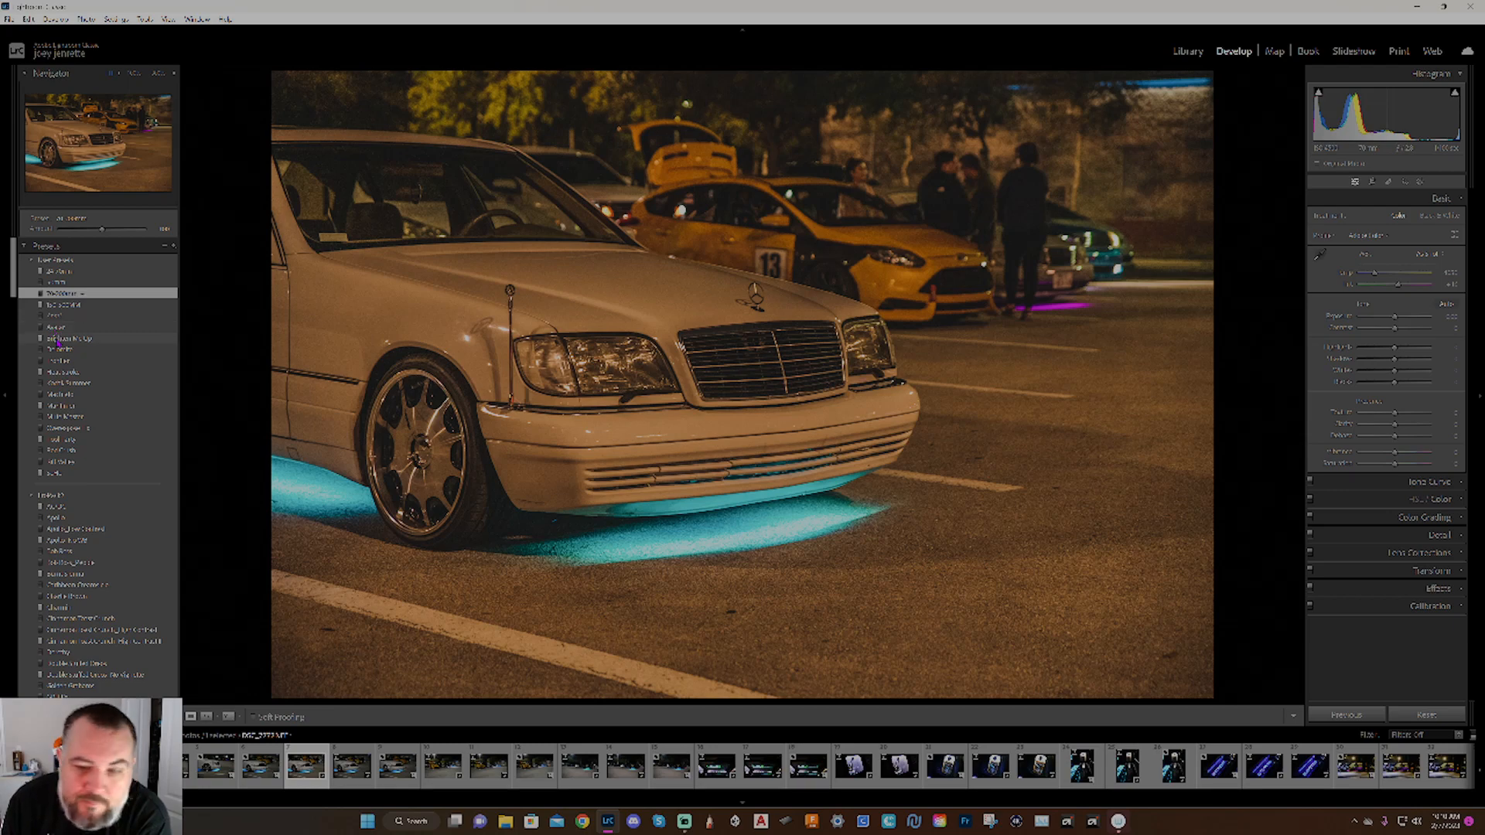
click(59, 341)
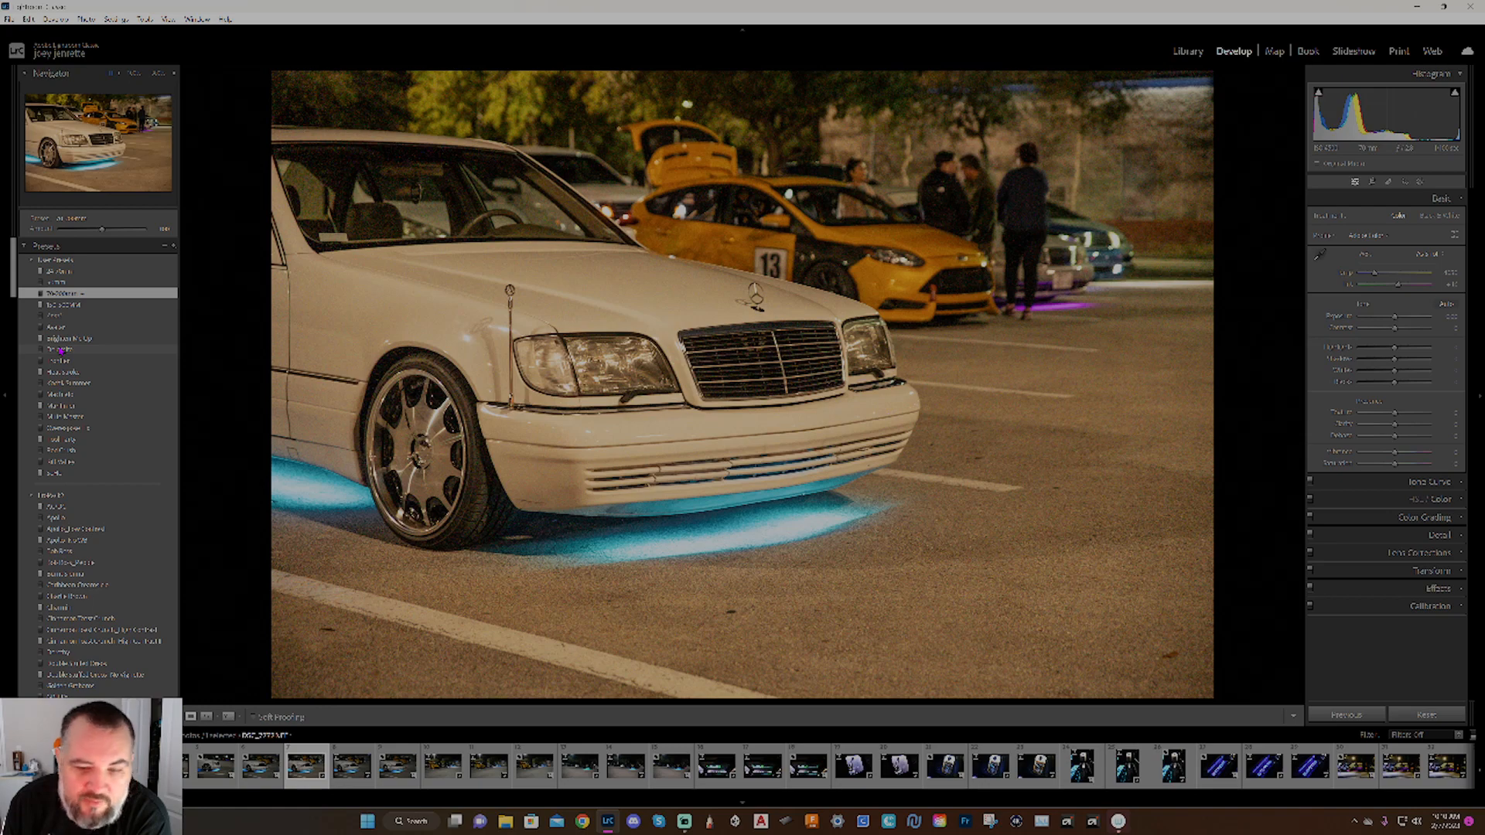
click(59, 350)
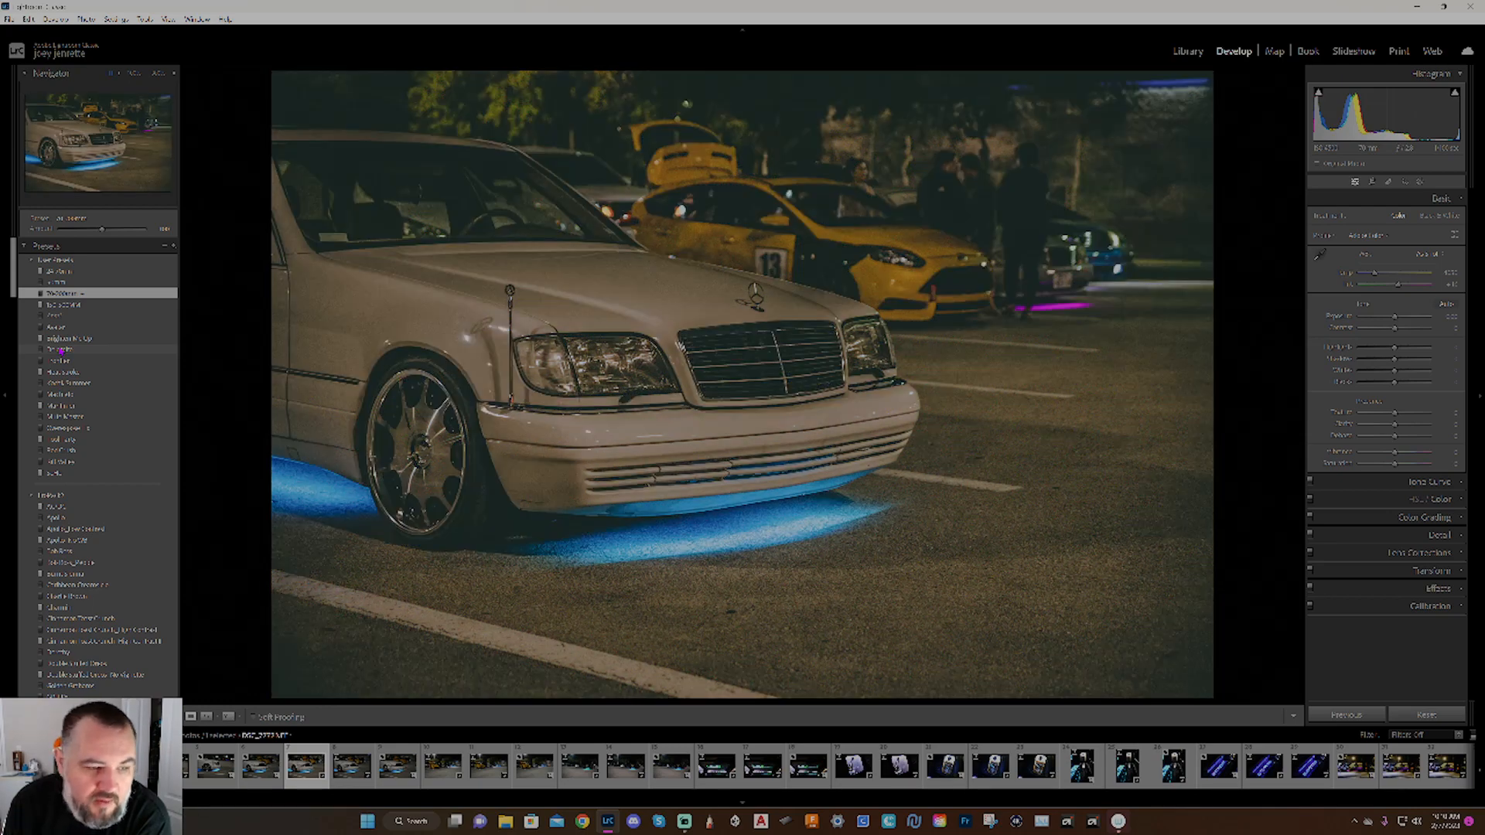
click(60, 350)
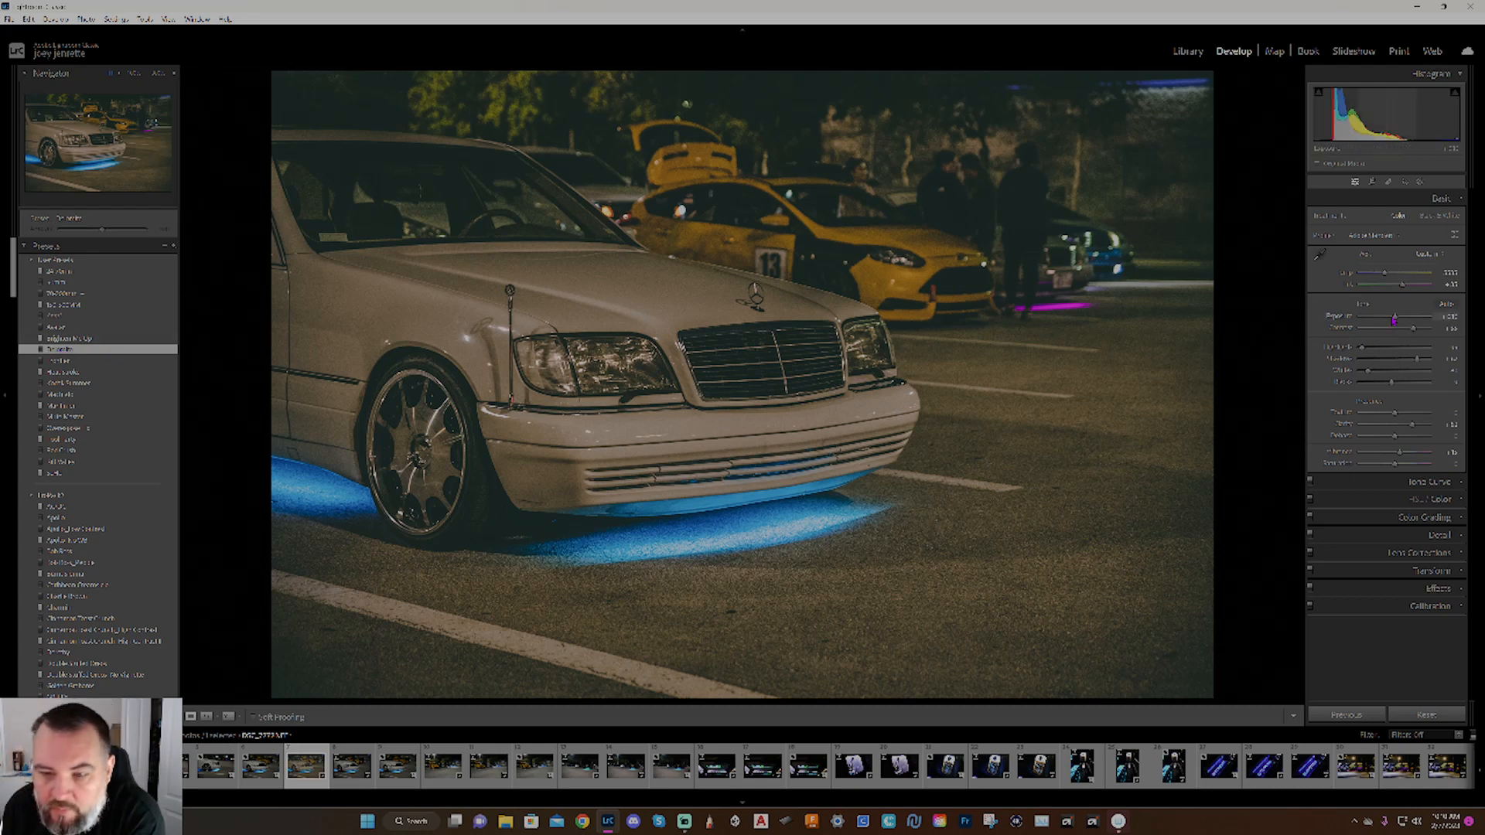
drag(1394, 320, 1391, 324)
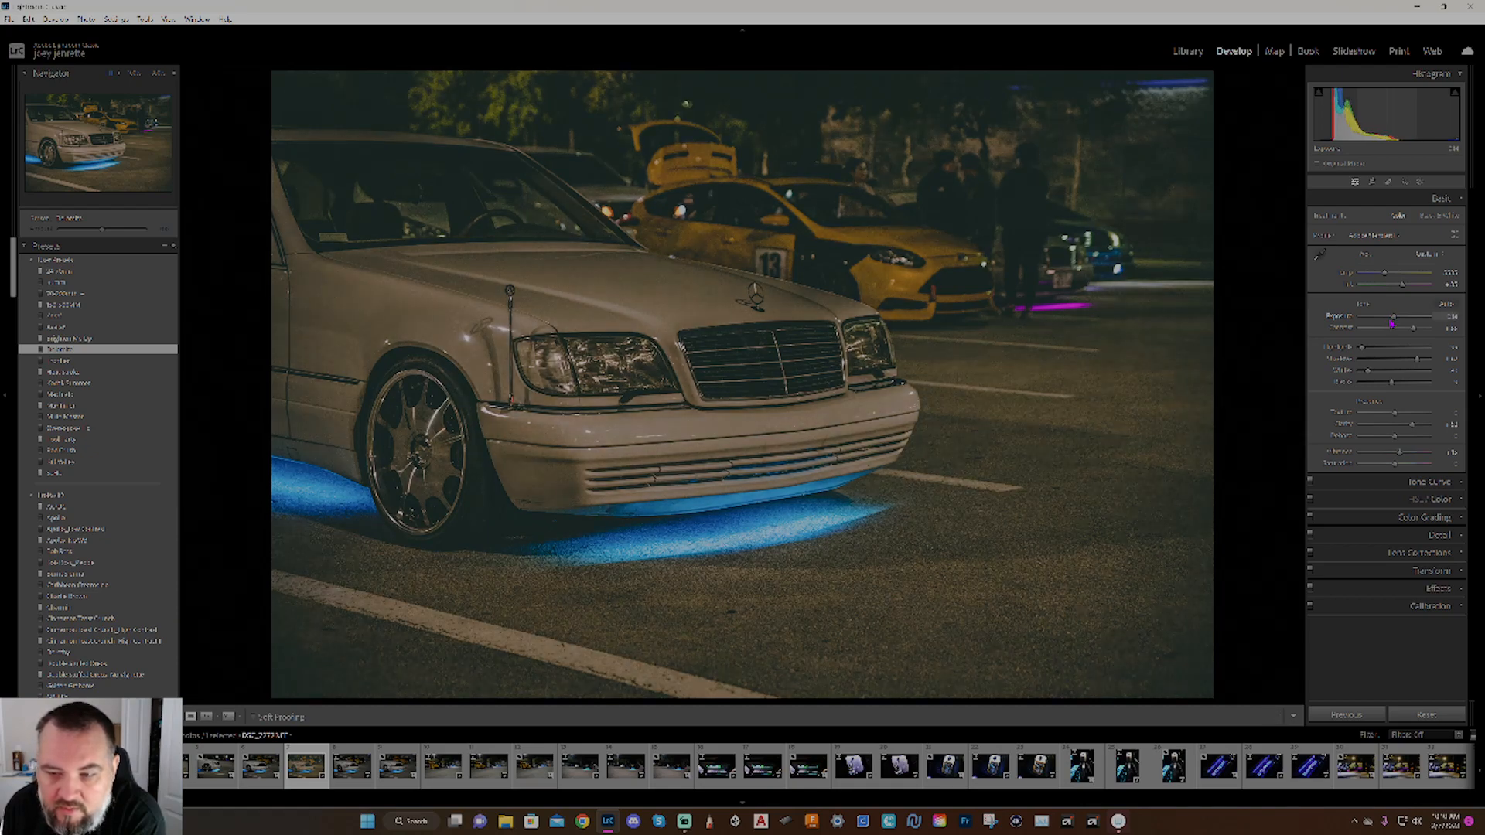
drag(1388, 324, 1390, 324)
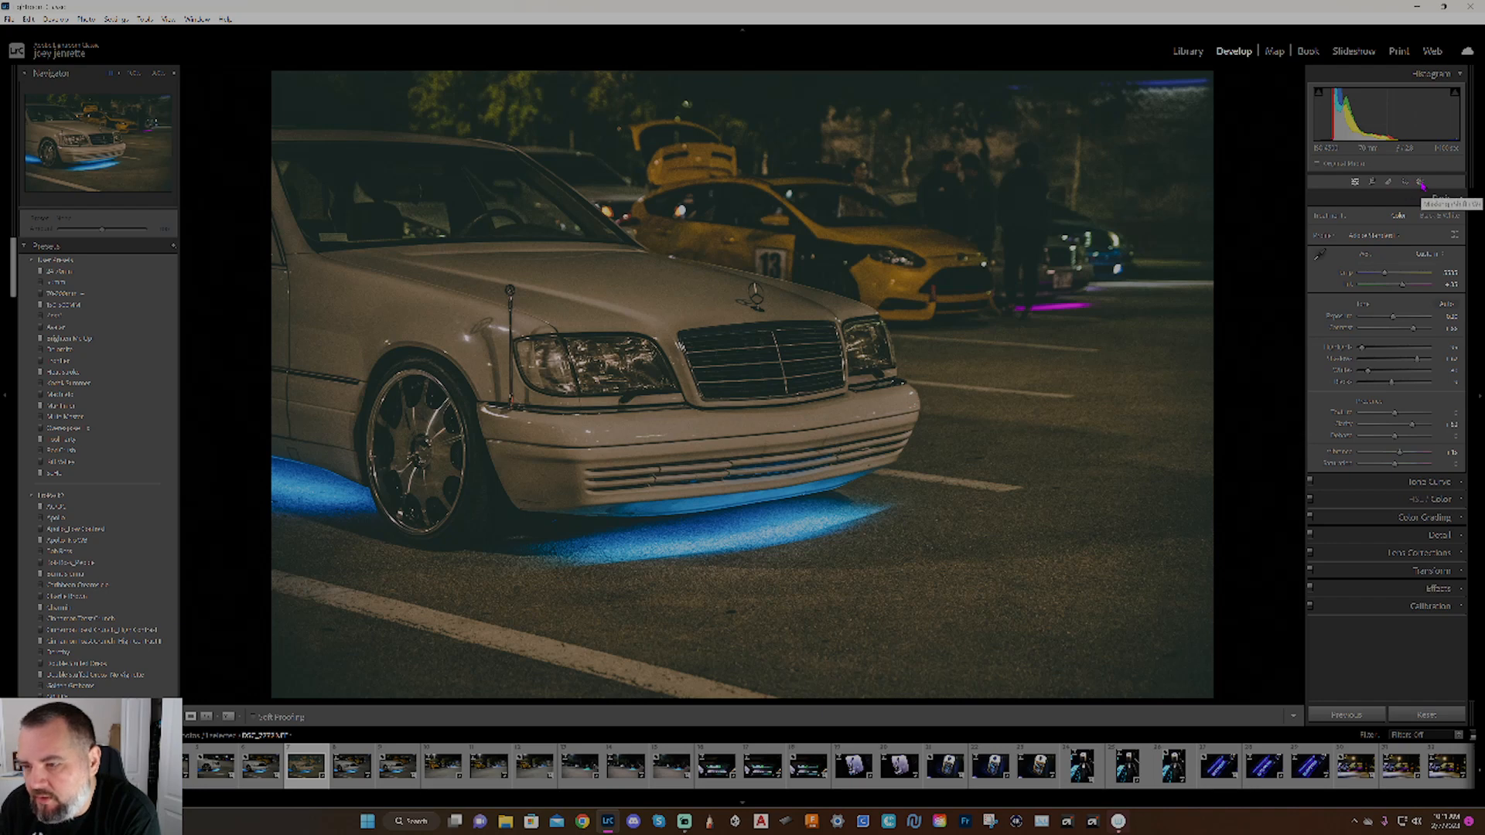
Create a new brush mask with the Dodge (Lighten) effect preset.
click(1422, 183)
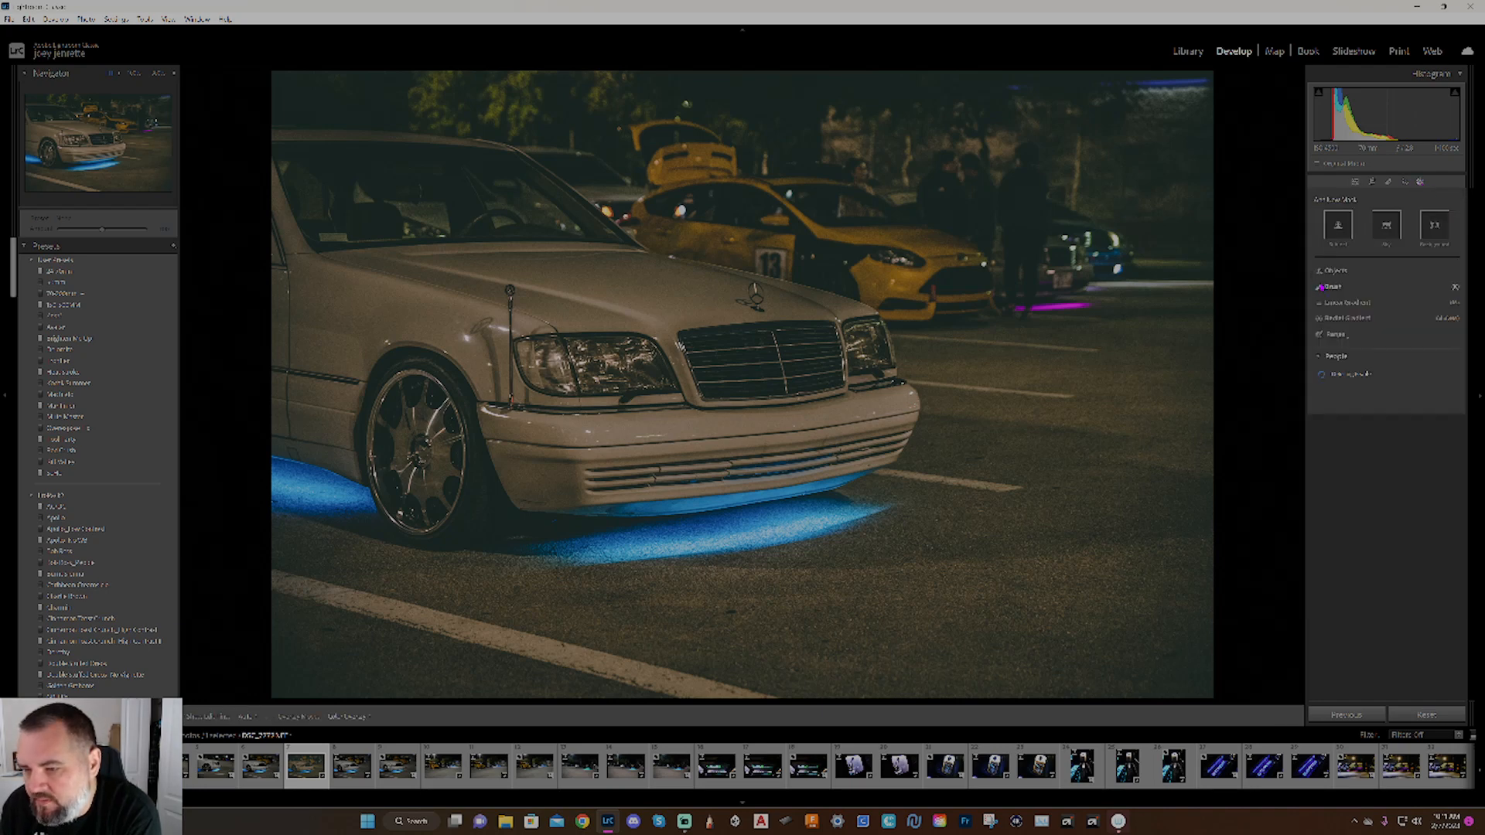
click(1332, 287)
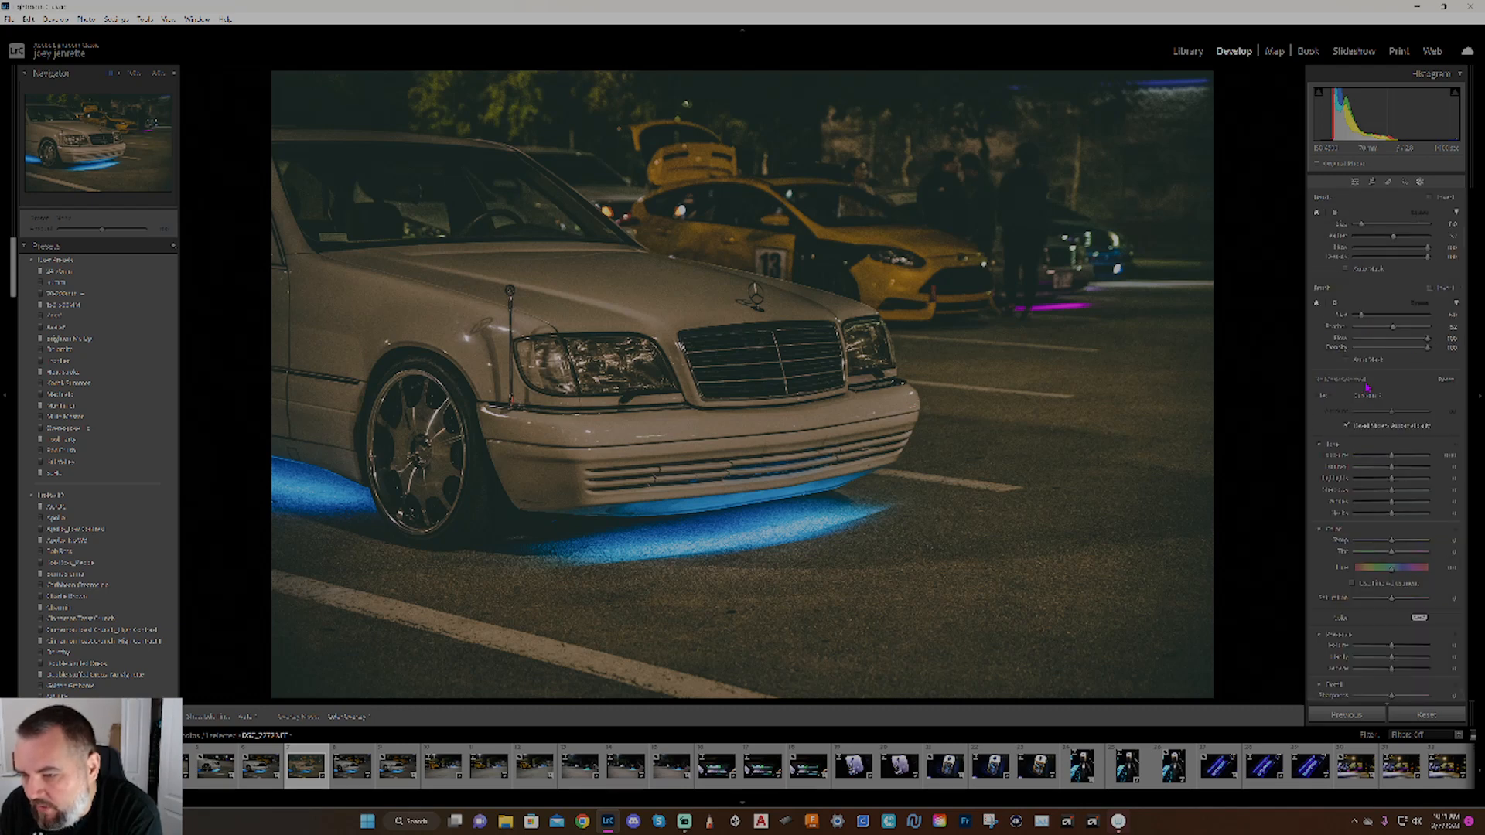
click(1369, 397)
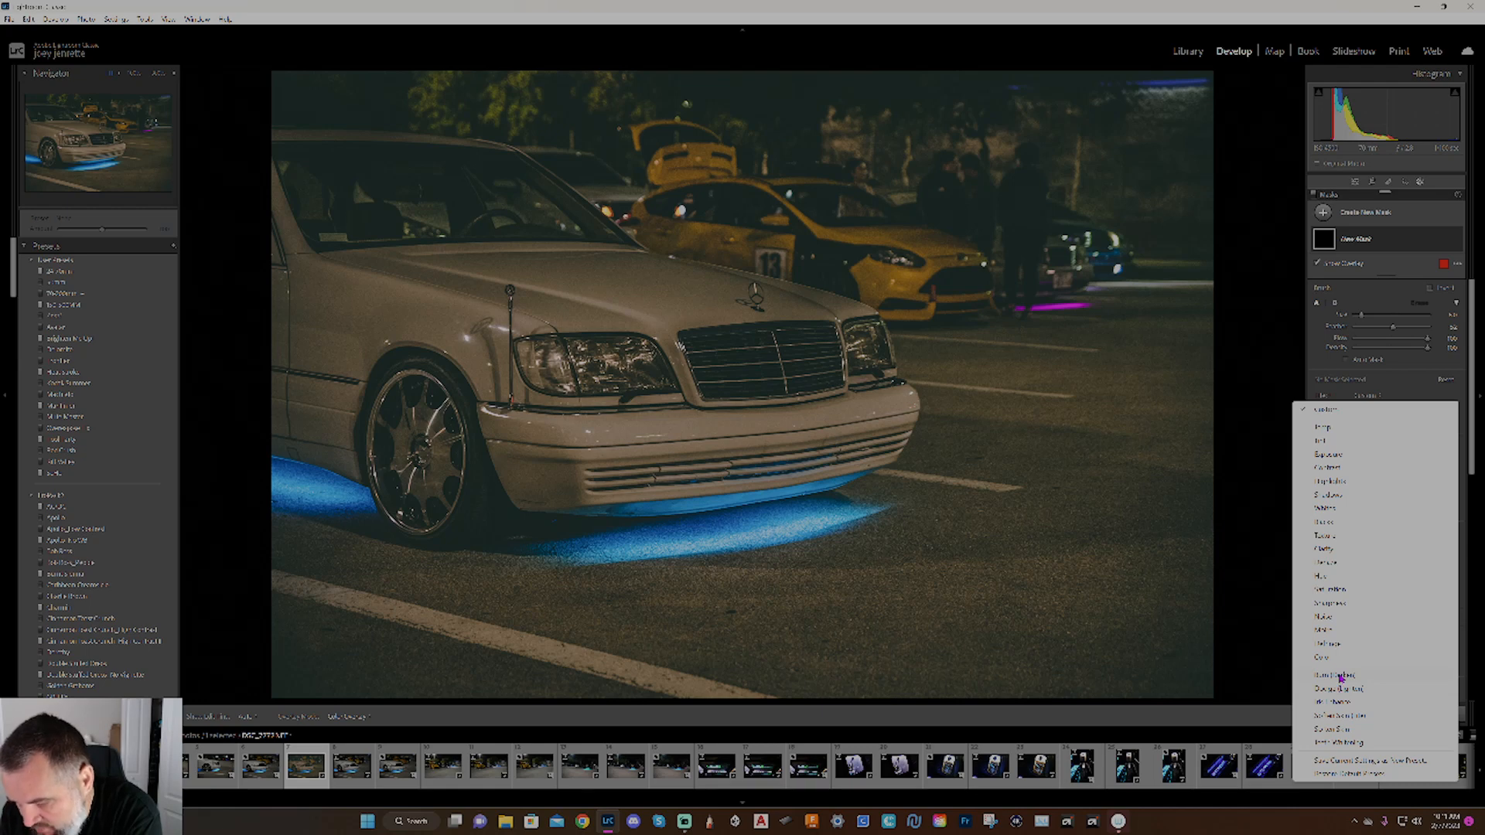
click(1343, 692)
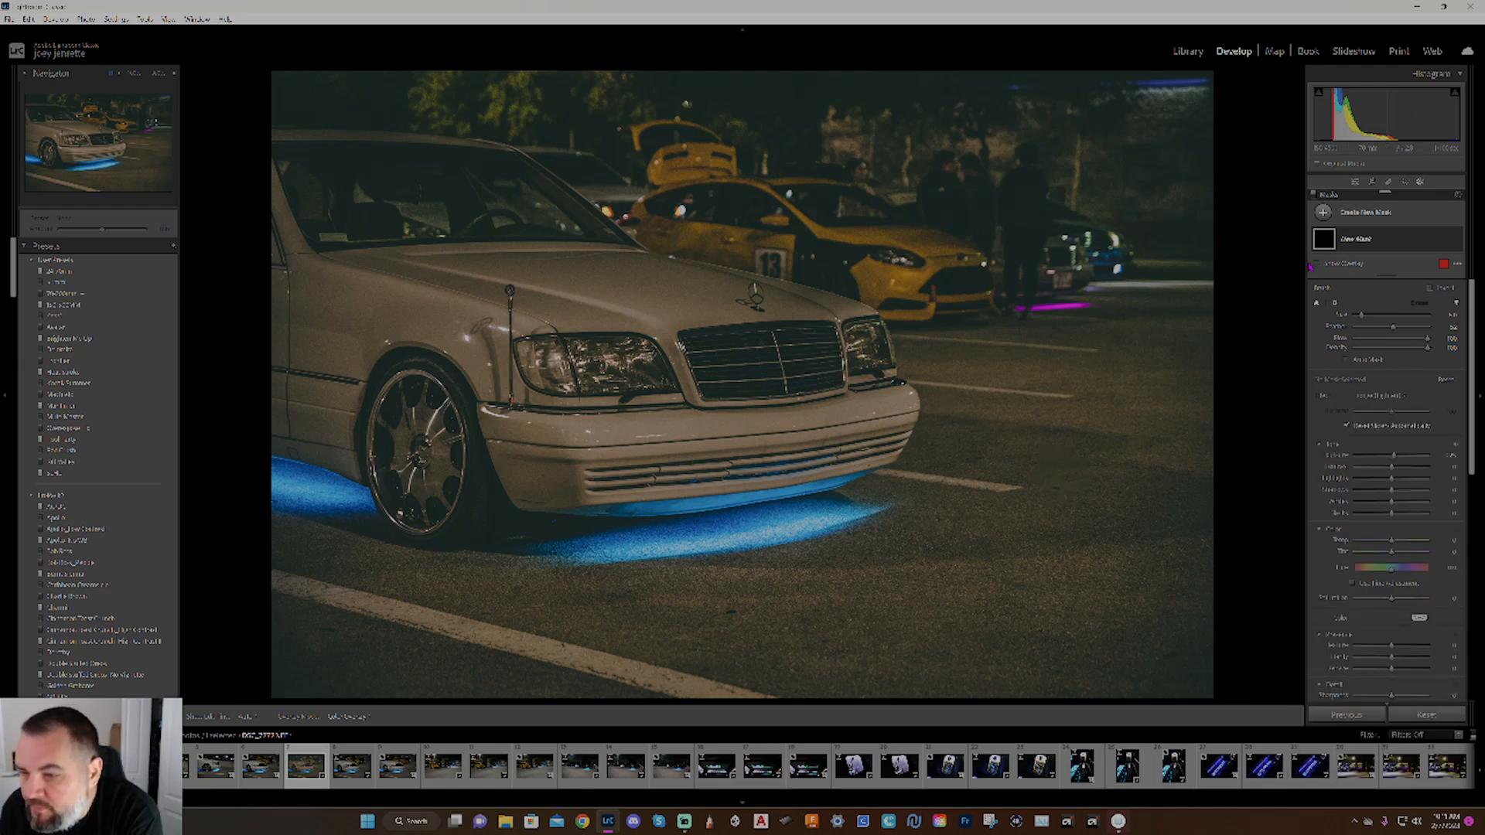
Paint the mask over the white Mercedes's hood, side, front wheel, headlights, grille and bumper, showing the overlay only while painting.
click(1318, 264)
mouse_move(901, 380)
mouse_down()
mouse_move(766, 410)
mouse_move(892, 408)
mouse_move(883, 436)
mouse_move(750, 454)
mouse_move(850, 445)
mouse_move(811, 459)
mouse_move(538, 481)
mouse_move(515, 397)
mouse_move(534, 377)
mouse_move(495, 415)
mouse_move(596, 415)
mouse_move(587, 386)
mouse_move(672, 416)
mouse_move(638, 393)
mouse_move(562, 444)
mouse_move(453, 438)
mouse_move(428, 388)
mouse_move(405, 388)
mouse_move(422, 377)
mouse_move(404, 434)
mouse_move(378, 437)
mouse_move(420, 509)
mouse_move(441, 445)
mouse_move(439, 461)
mouse_move(419, 380)
mouse_move(397, 388)
mouse_move(366, 451)
mouse_move(263, 420)
mouse_move(242, 392)
mouse_move(461, 338)
mouse_move(264, 356)
mouse_move(394, 300)
mouse_move(350, 286)
mouse_move(543, 278)
mouse_move(700, 309)
mouse_move(635, 284)
mouse_move(653, 278)
mouse_move(859, 327)
mouse_move(871, 375)
mouse_move(712, 317)
mouse_move(750, 358)
mouse_move(781, 357)
mouse_move(685, 371)
mouse_move(487, 325)
mouse_move(561, 314)
mouse_move(526, 382)
mouse_move(503, 332)
mouse_move(372, 310)
mouse_move(359, 283)
mouse_move(466, 283)
mouse_up()
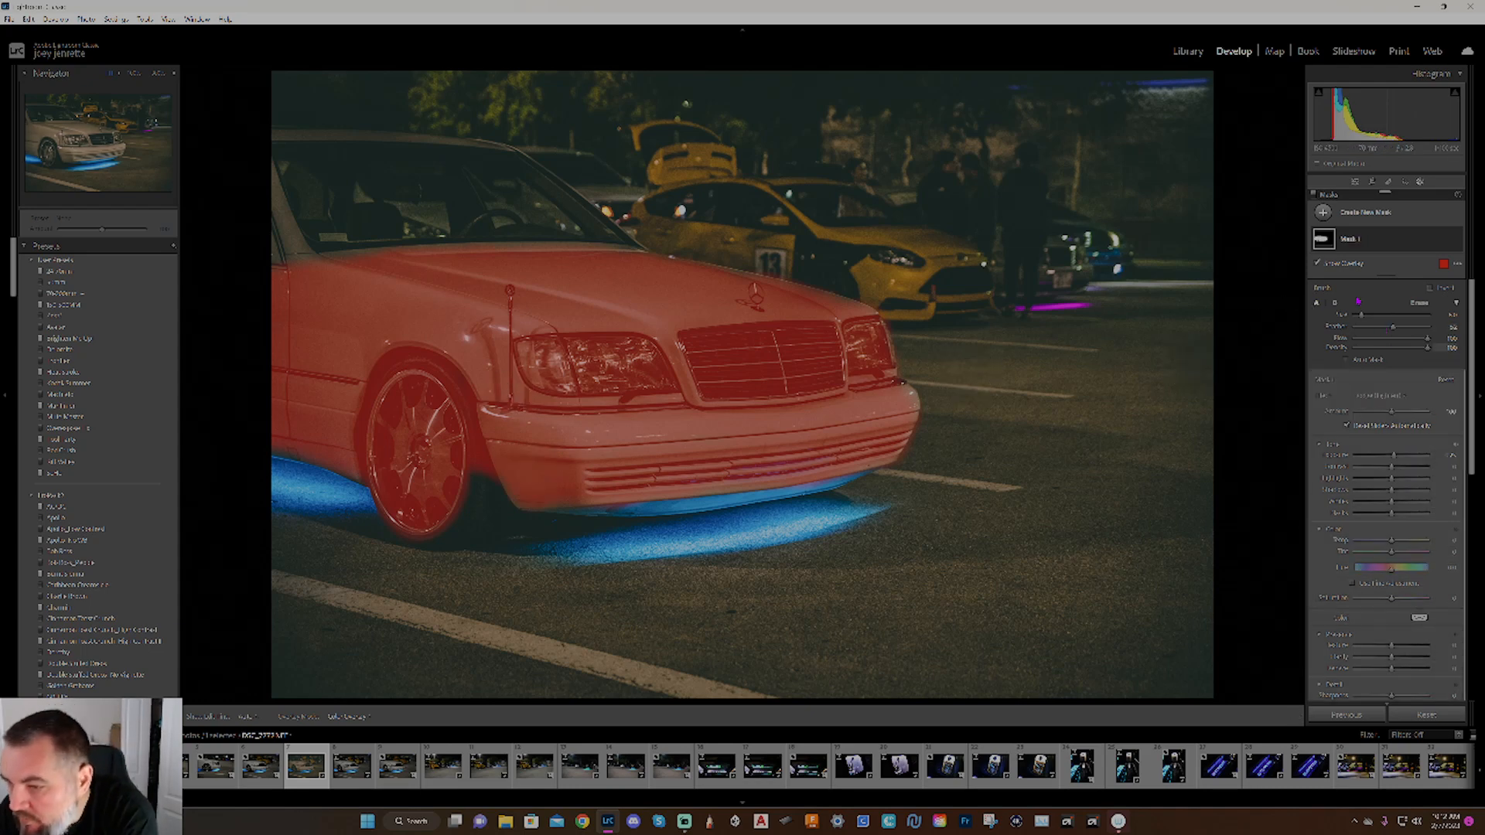
click(1318, 263)
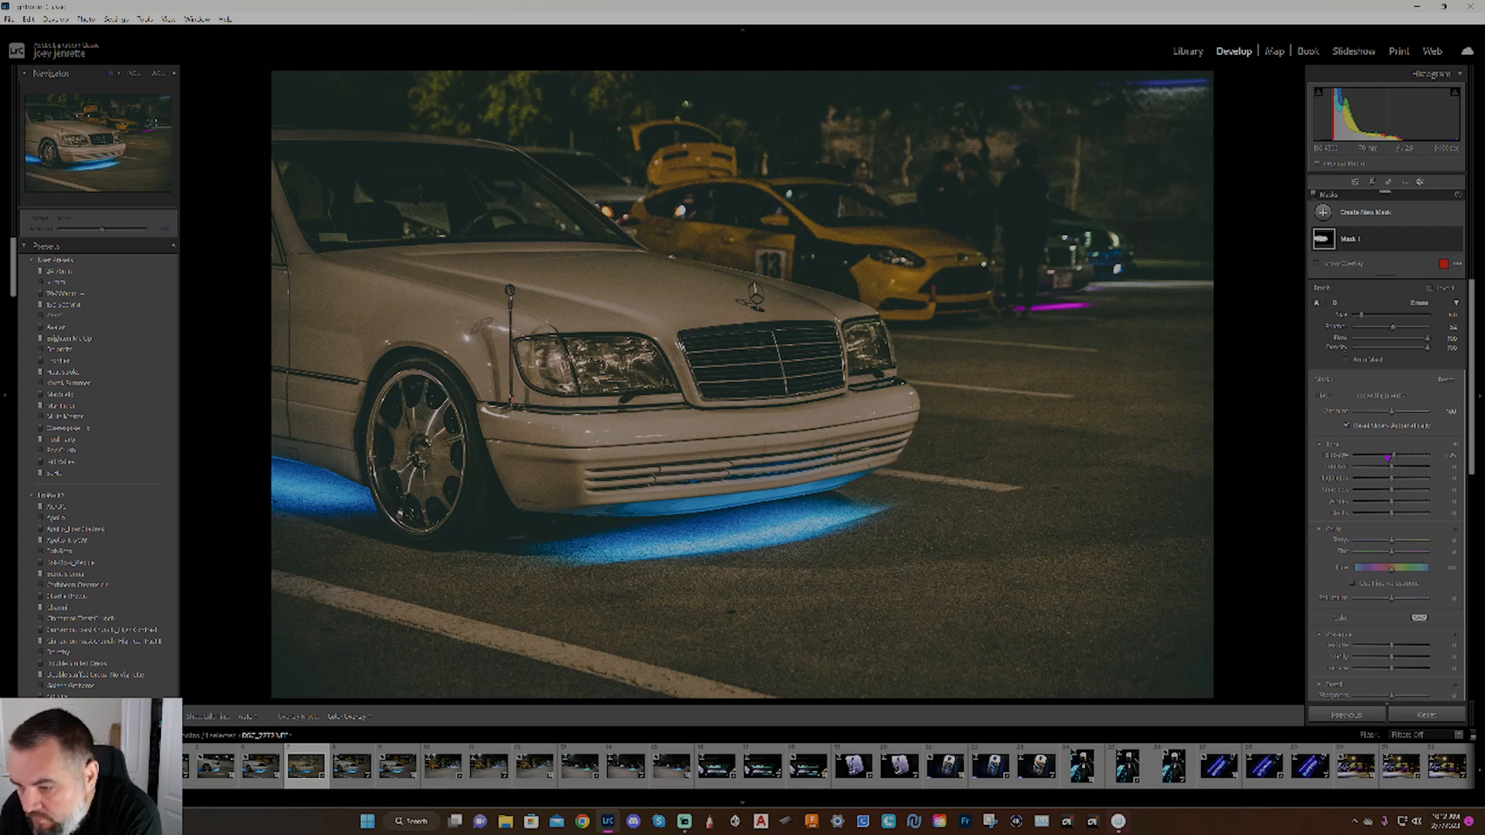
Raise the exposure of the brush mask covering the white Mercedes.
drag(1395, 461, 1403, 466)
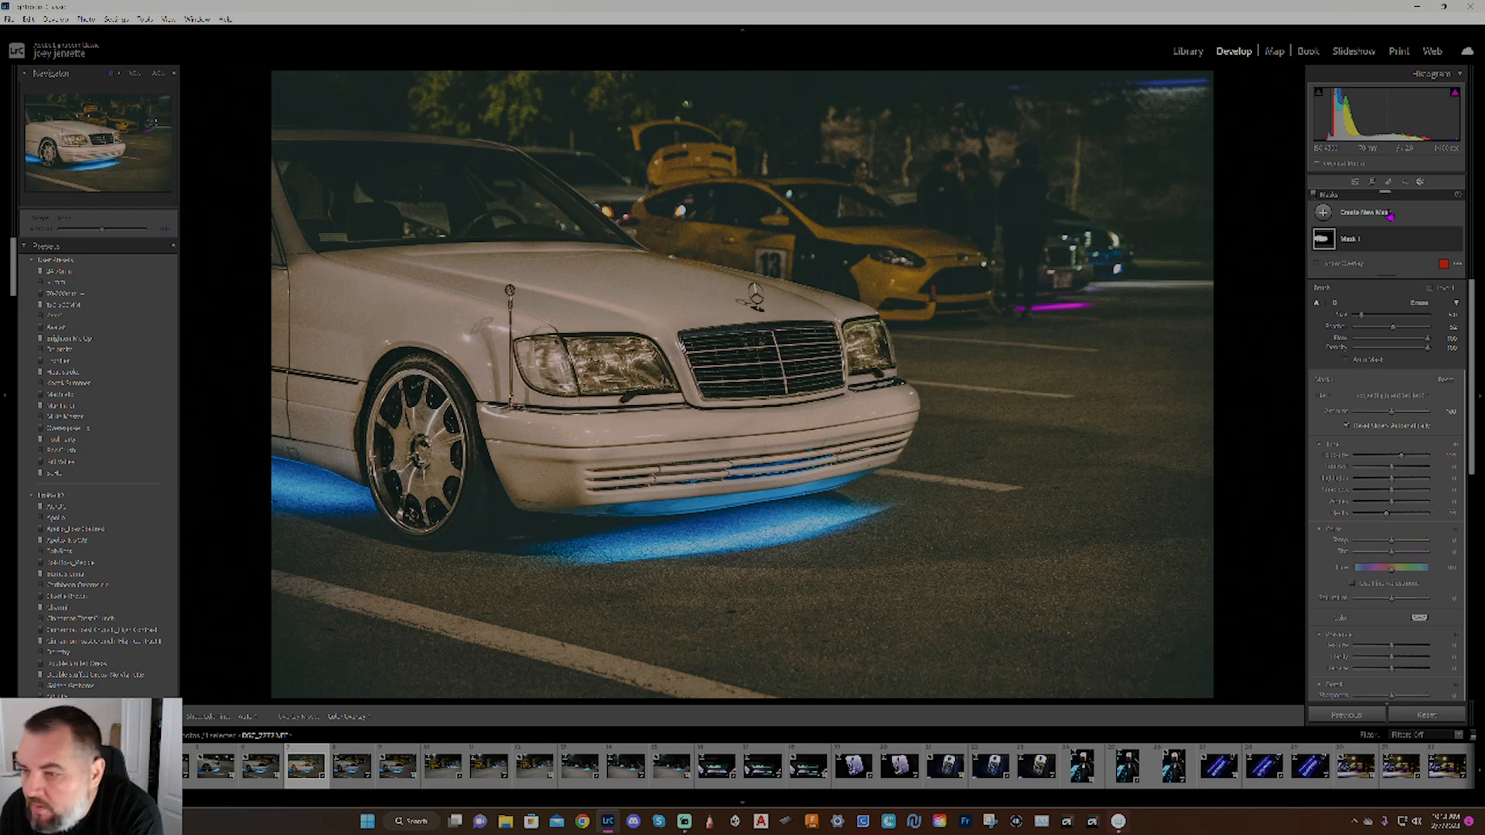
Add a second brush mask over the Mercedes's front wheel, hide its overlay, and raise the mask's whites and clarity.
click(1329, 220)
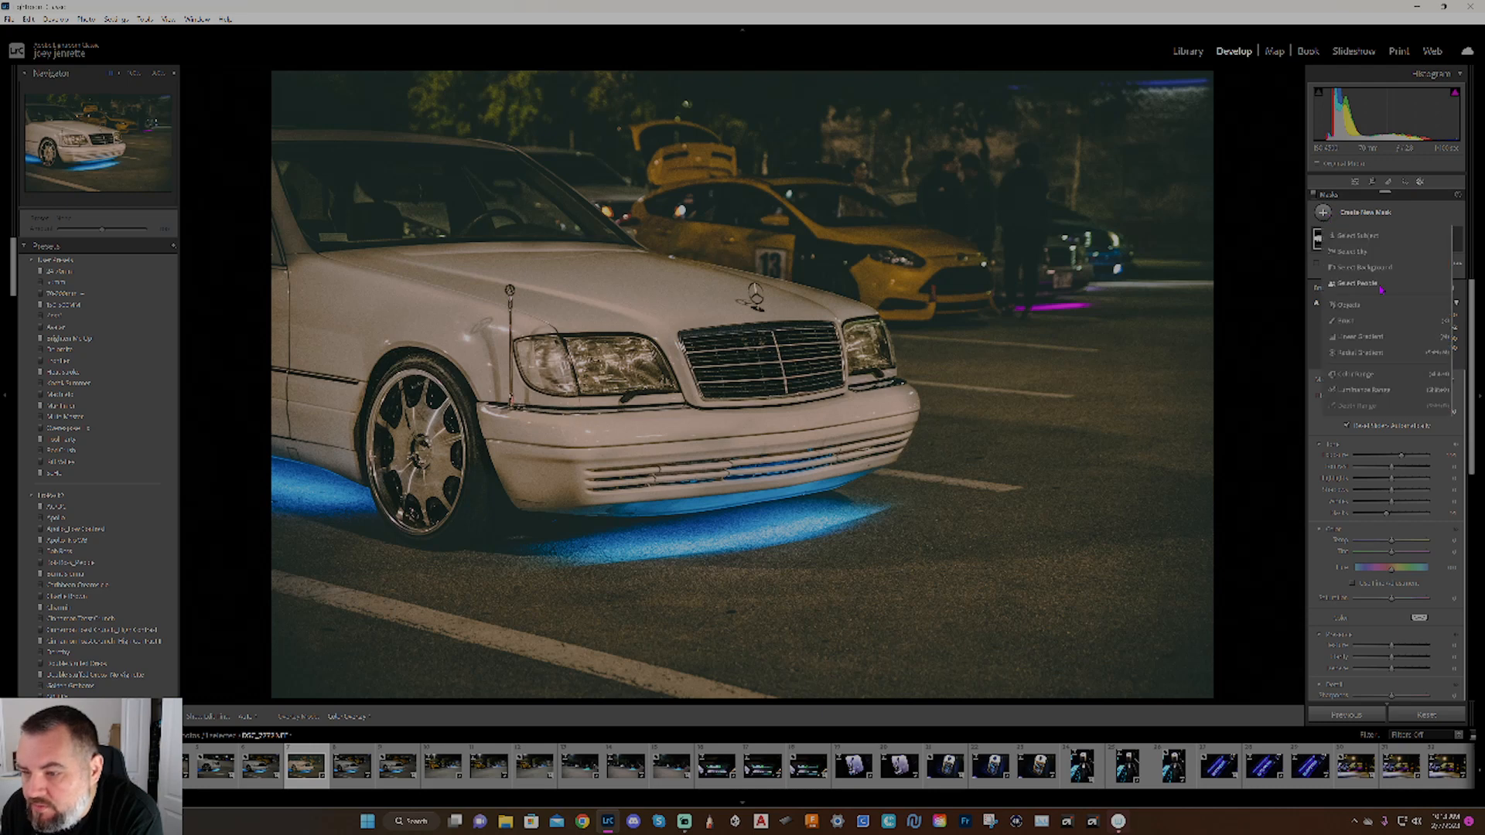
click(1345, 322)
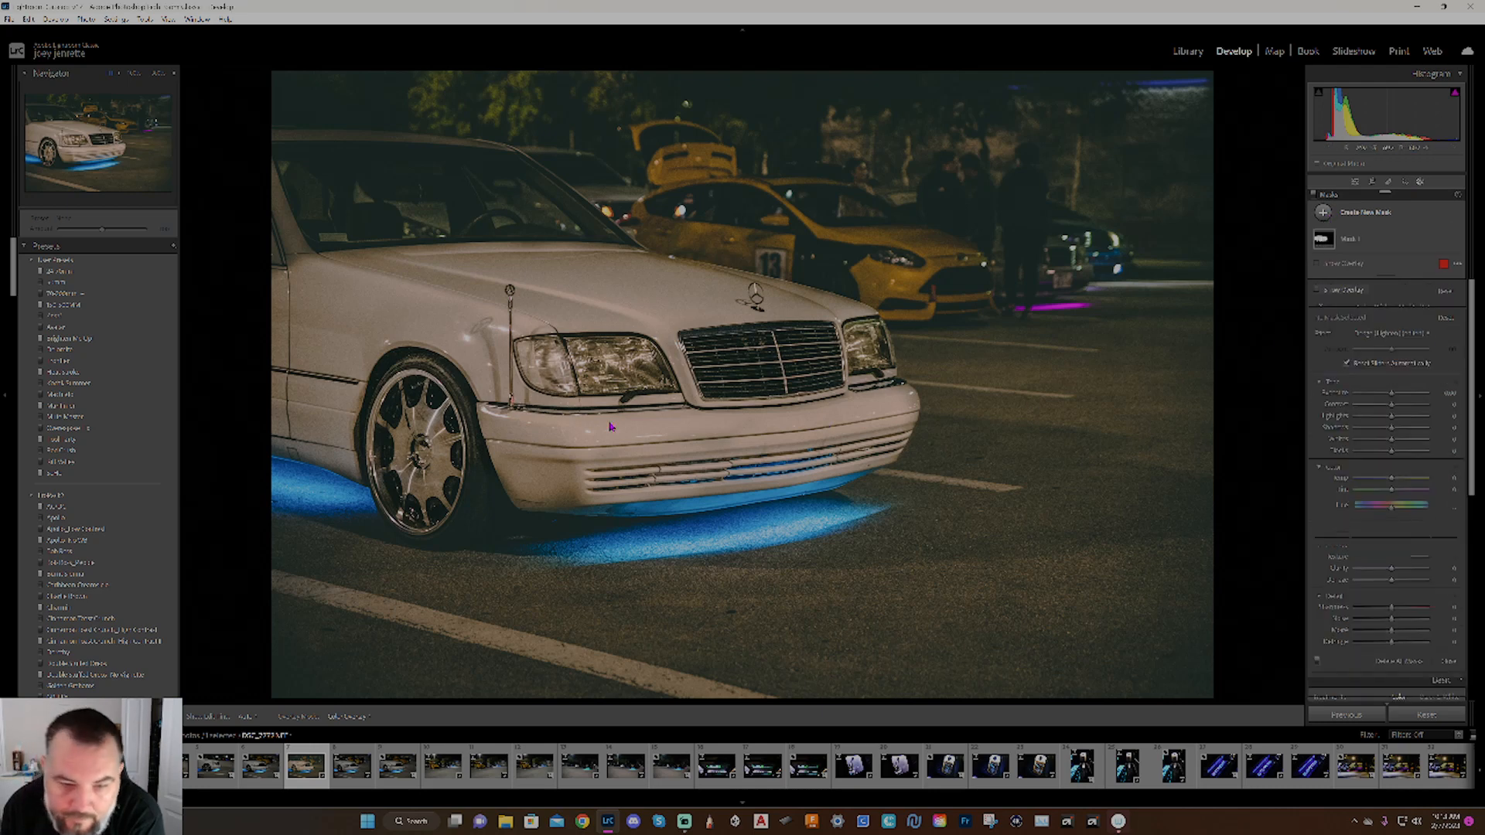
mouse_move(423, 428)
mouse_down()
mouse_move(397, 409)
mouse_move(391, 461)
mouse_move(408, 512)
mouse_move(443, 454)
mouse_move(440, 481)
mouse_move(425, 396)
mouse_up()
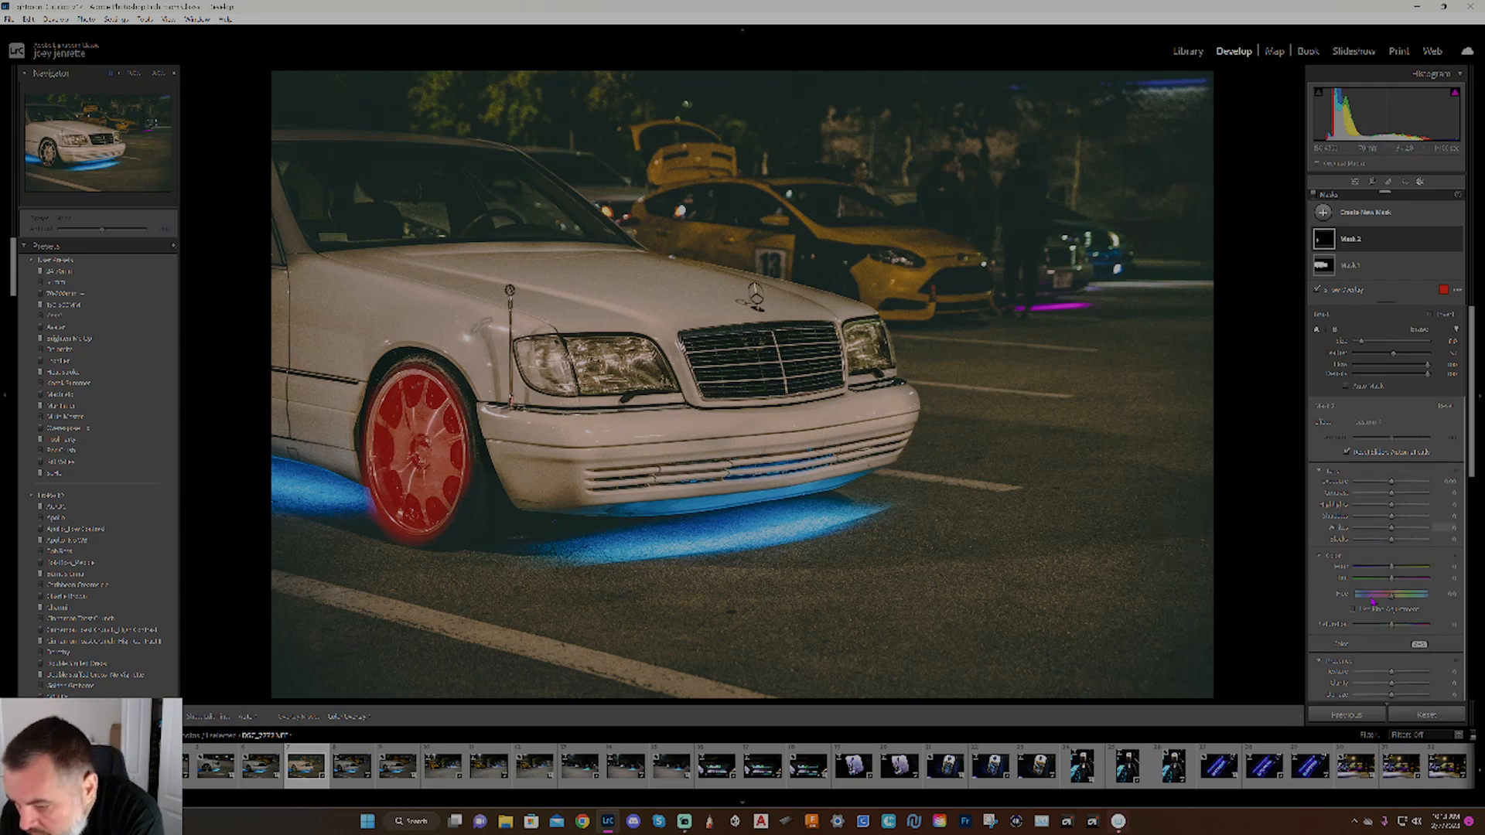
key(o)
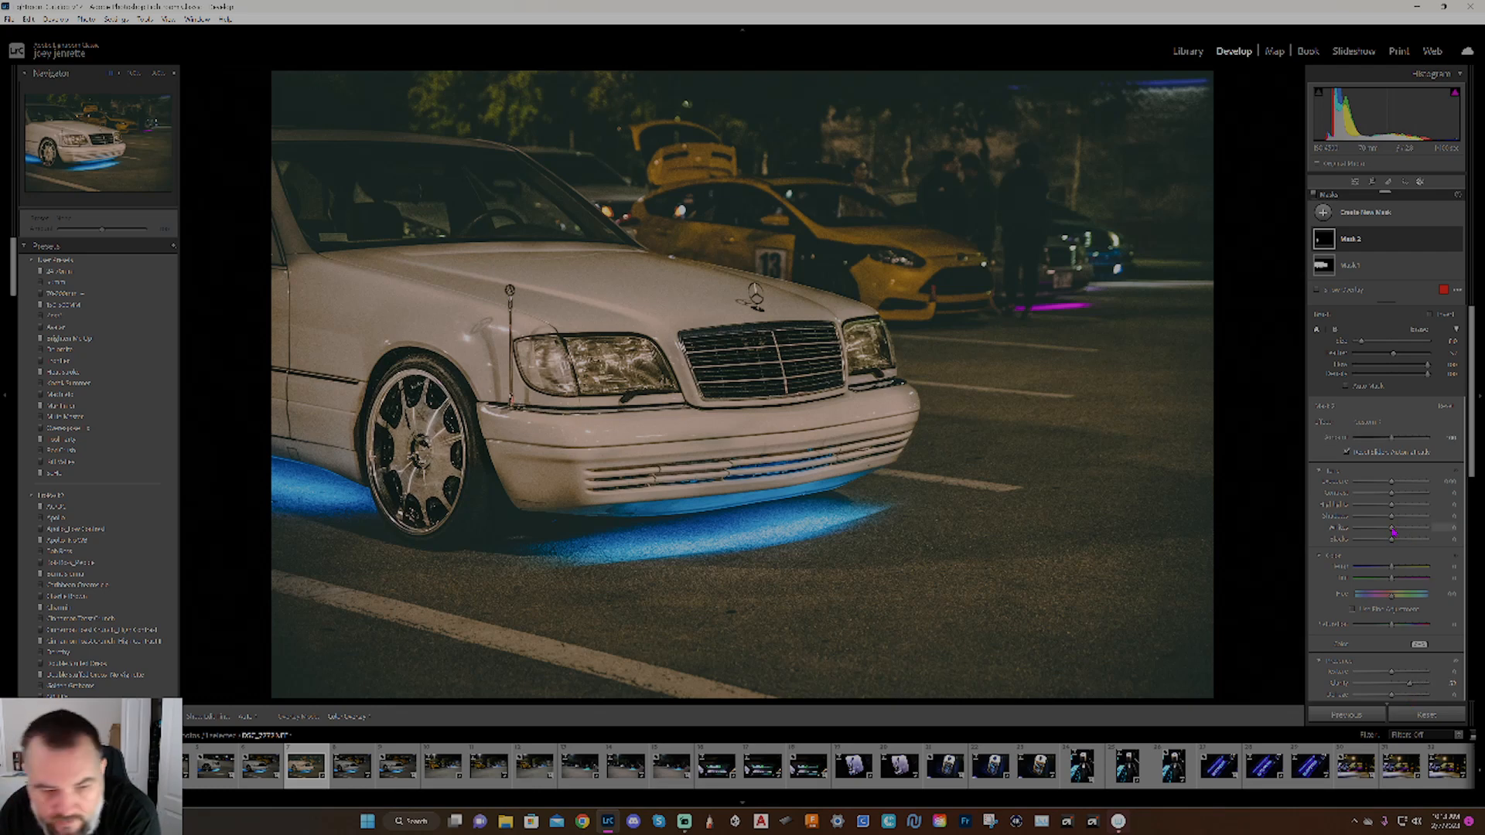
drag(1408, 532, 1425, 532)
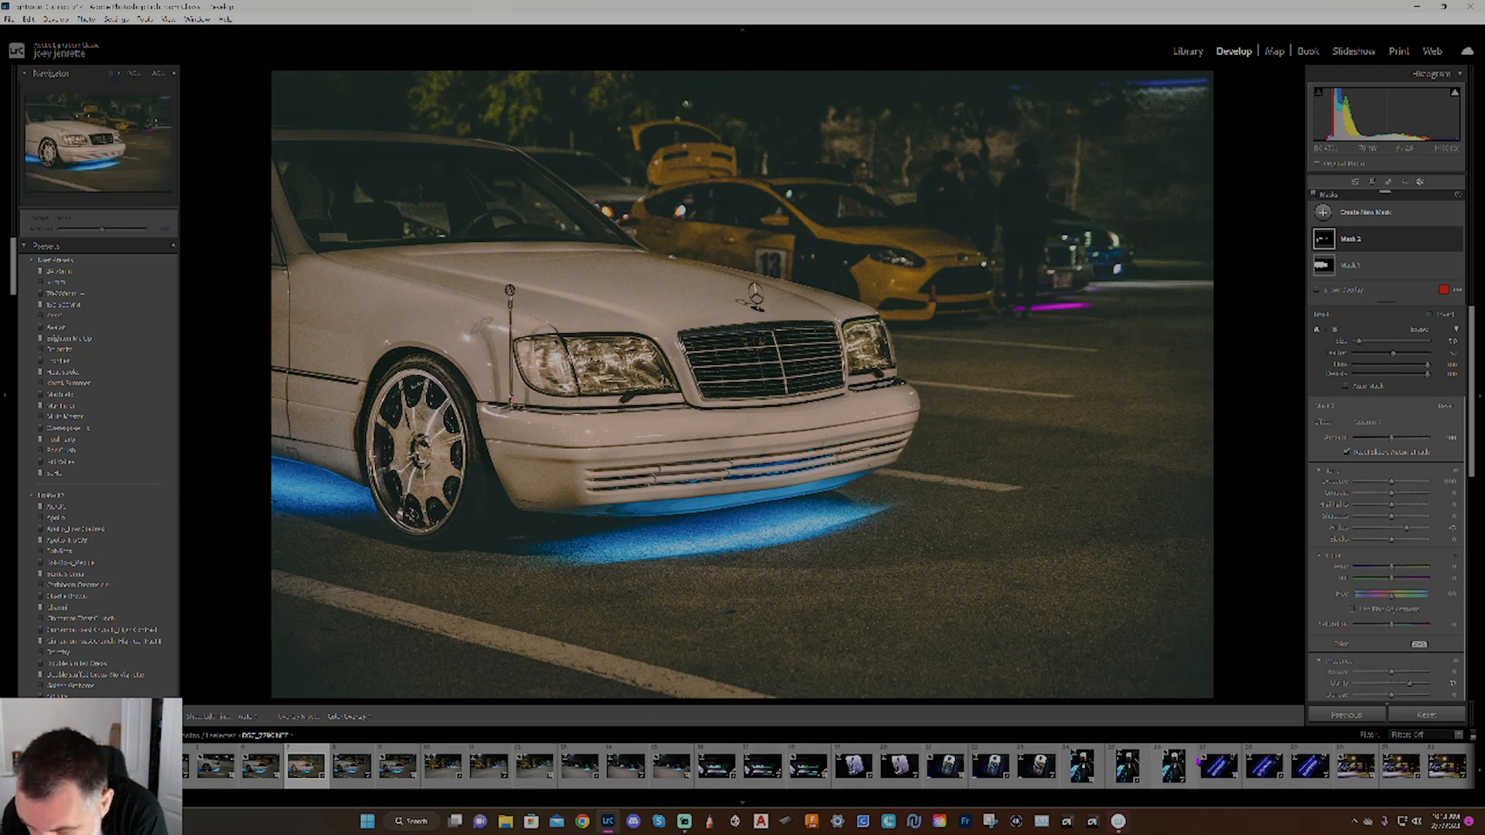
Open the night photo of the pink car with purple underglow and exit masking.
scroll(1464, 769, down, 2)
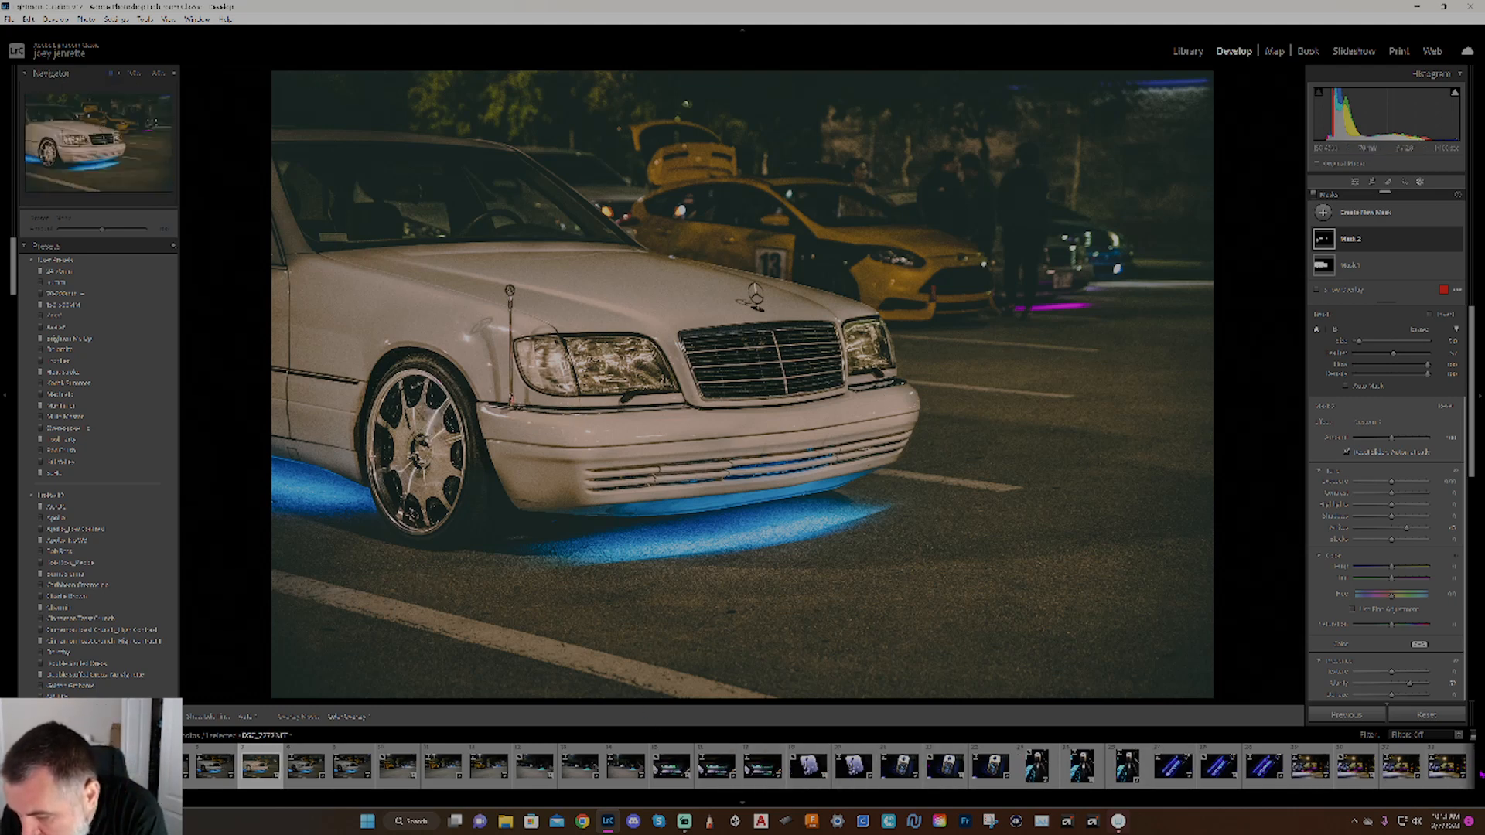
scroll(1479, 772, down, 15)
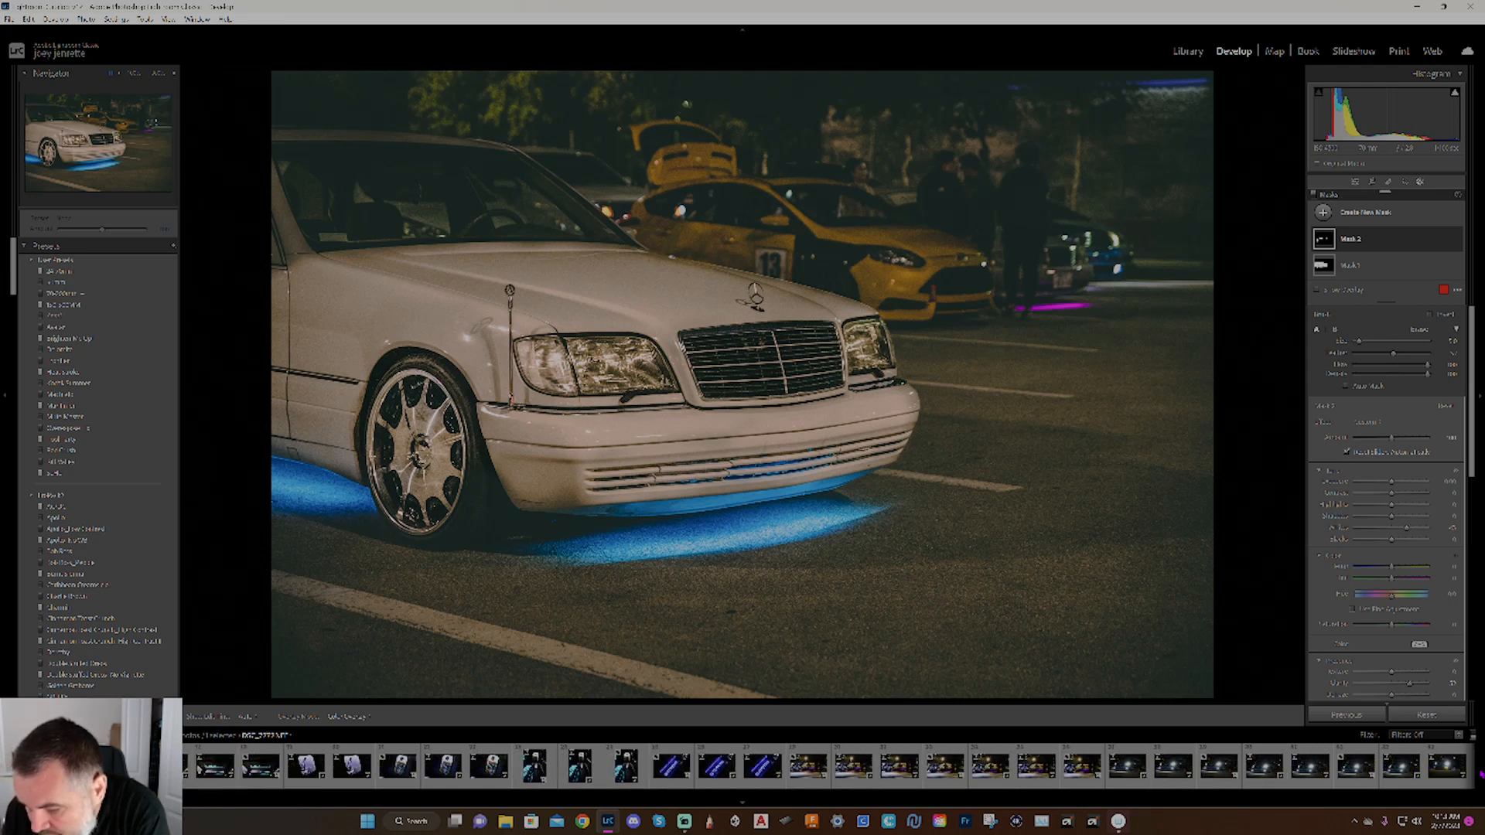
scroll(1479, 772, down, 15)
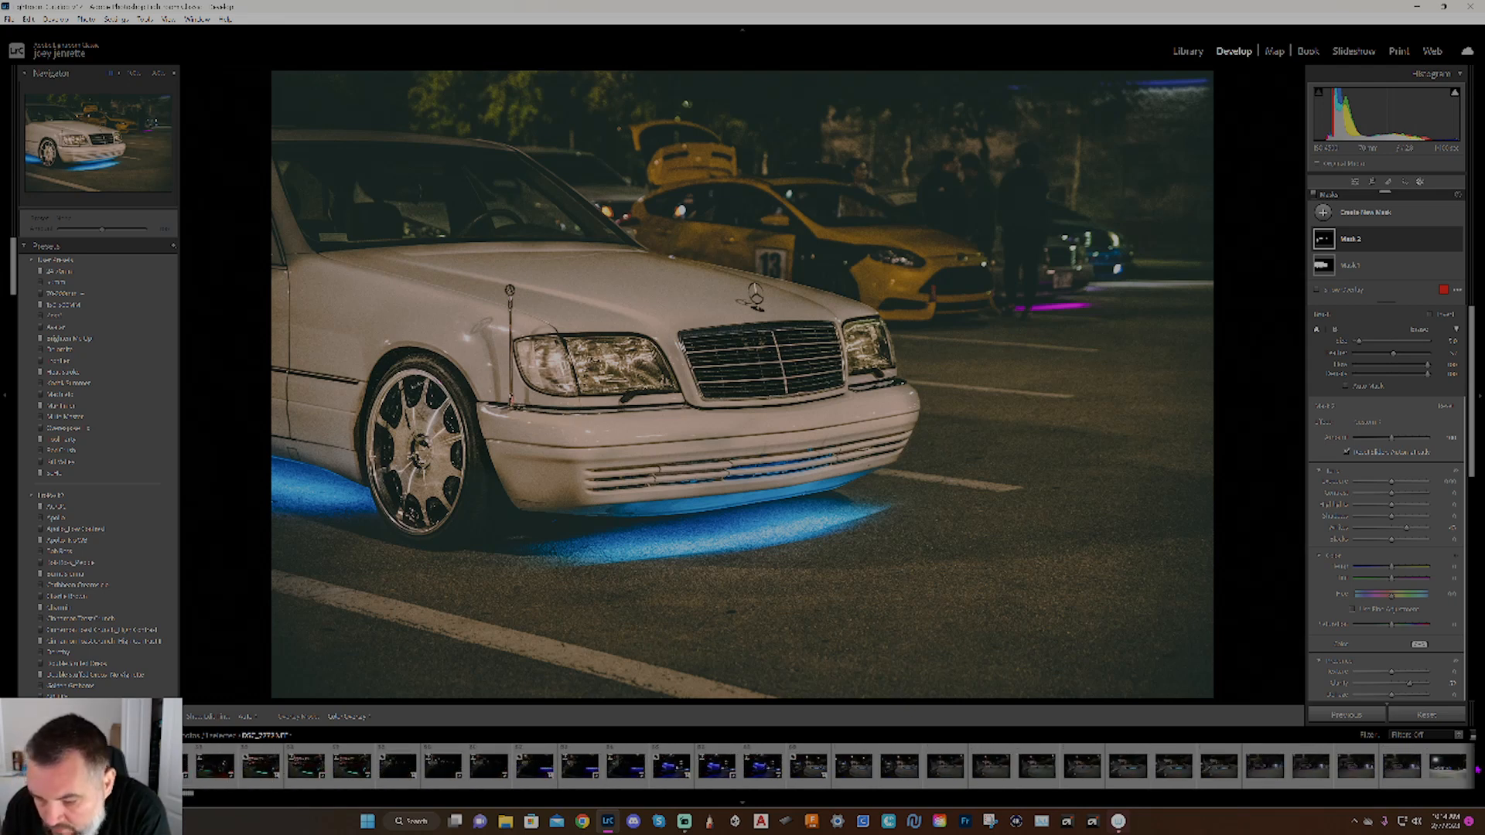
scroll(1479, 772, down, 8)
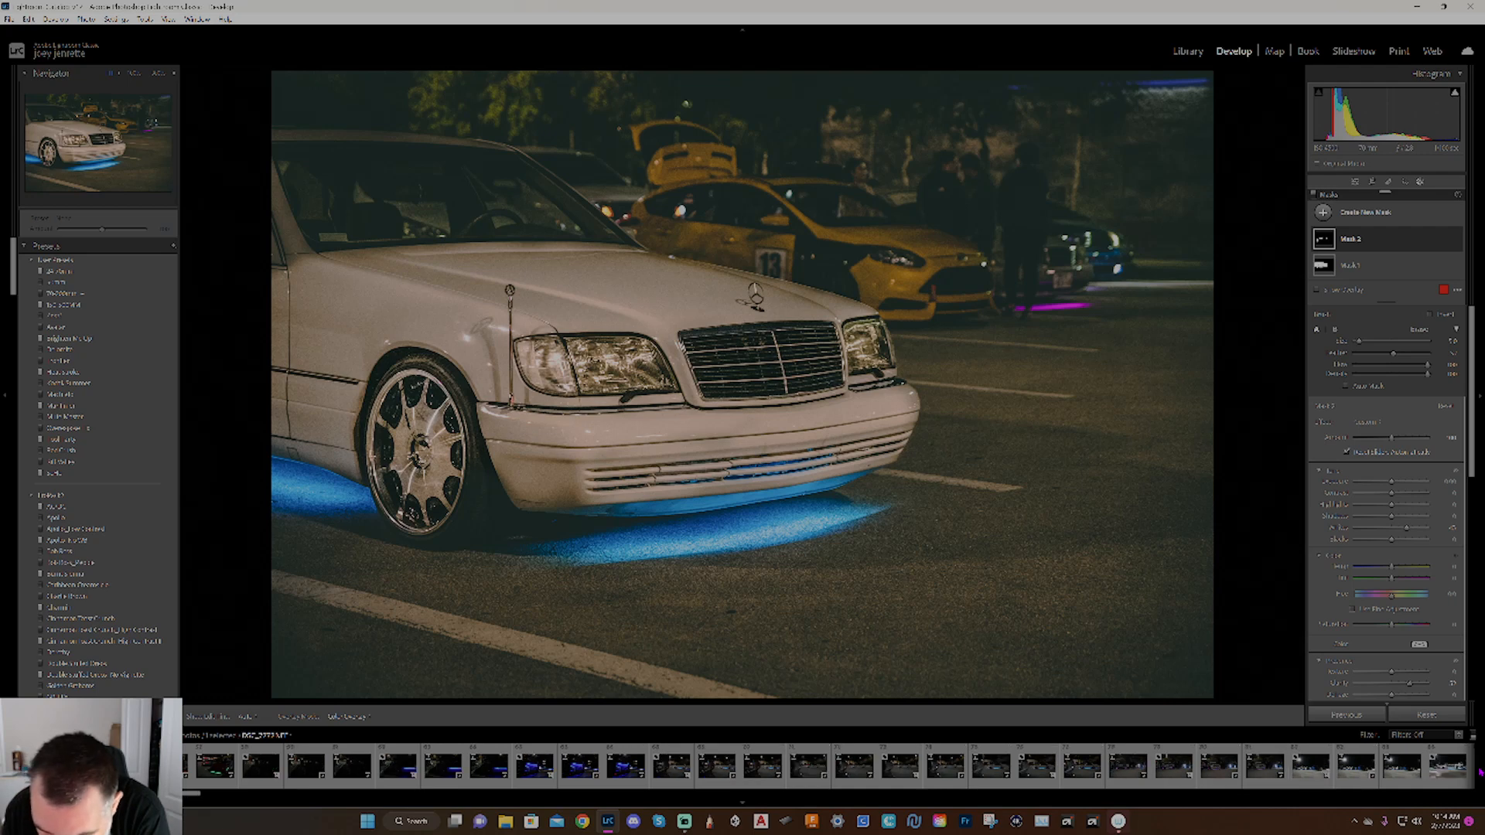
scroll(1479, 772, down, 18)
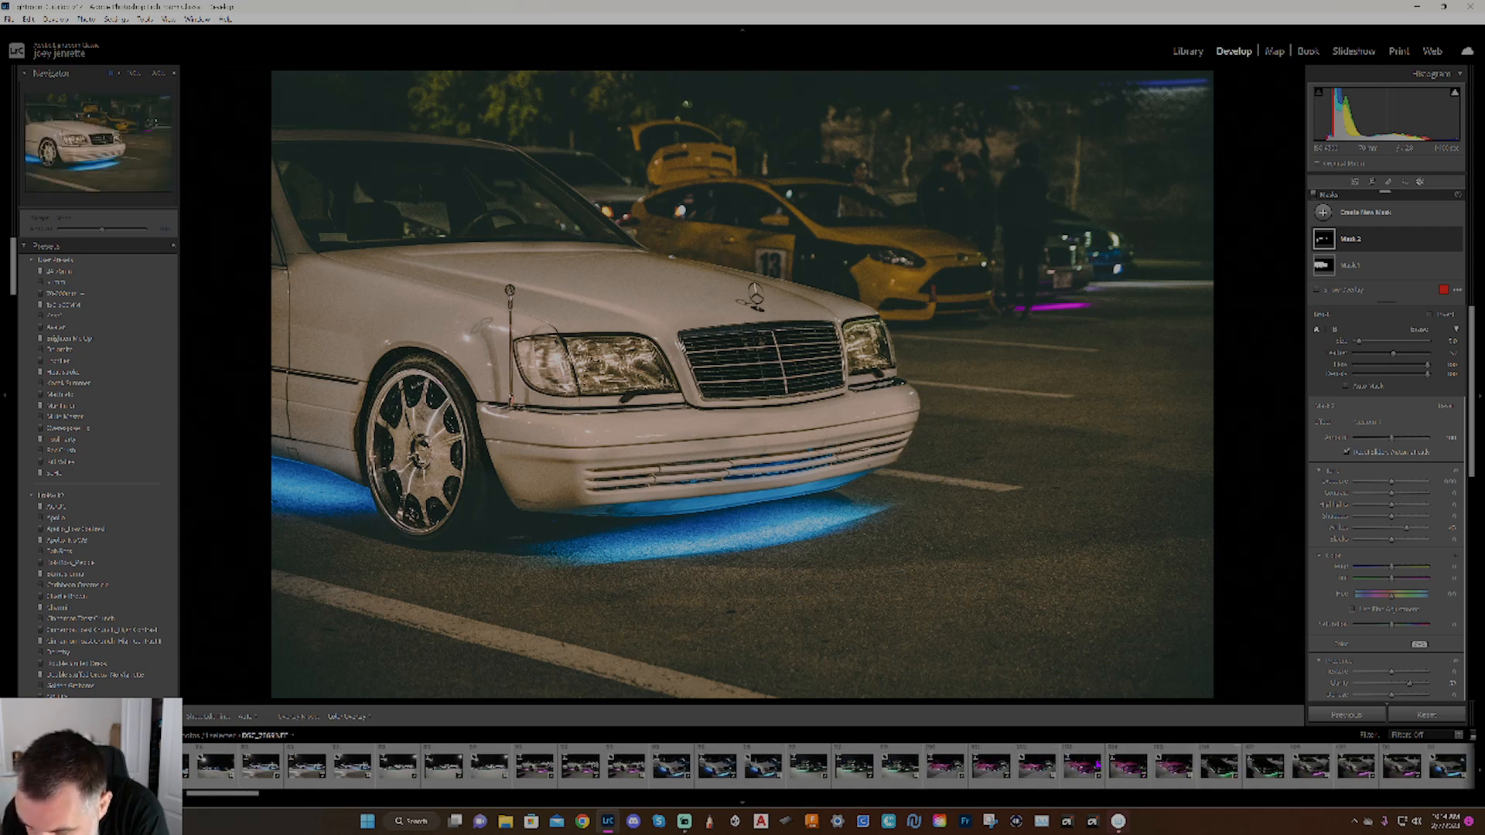
click(1126, 771)
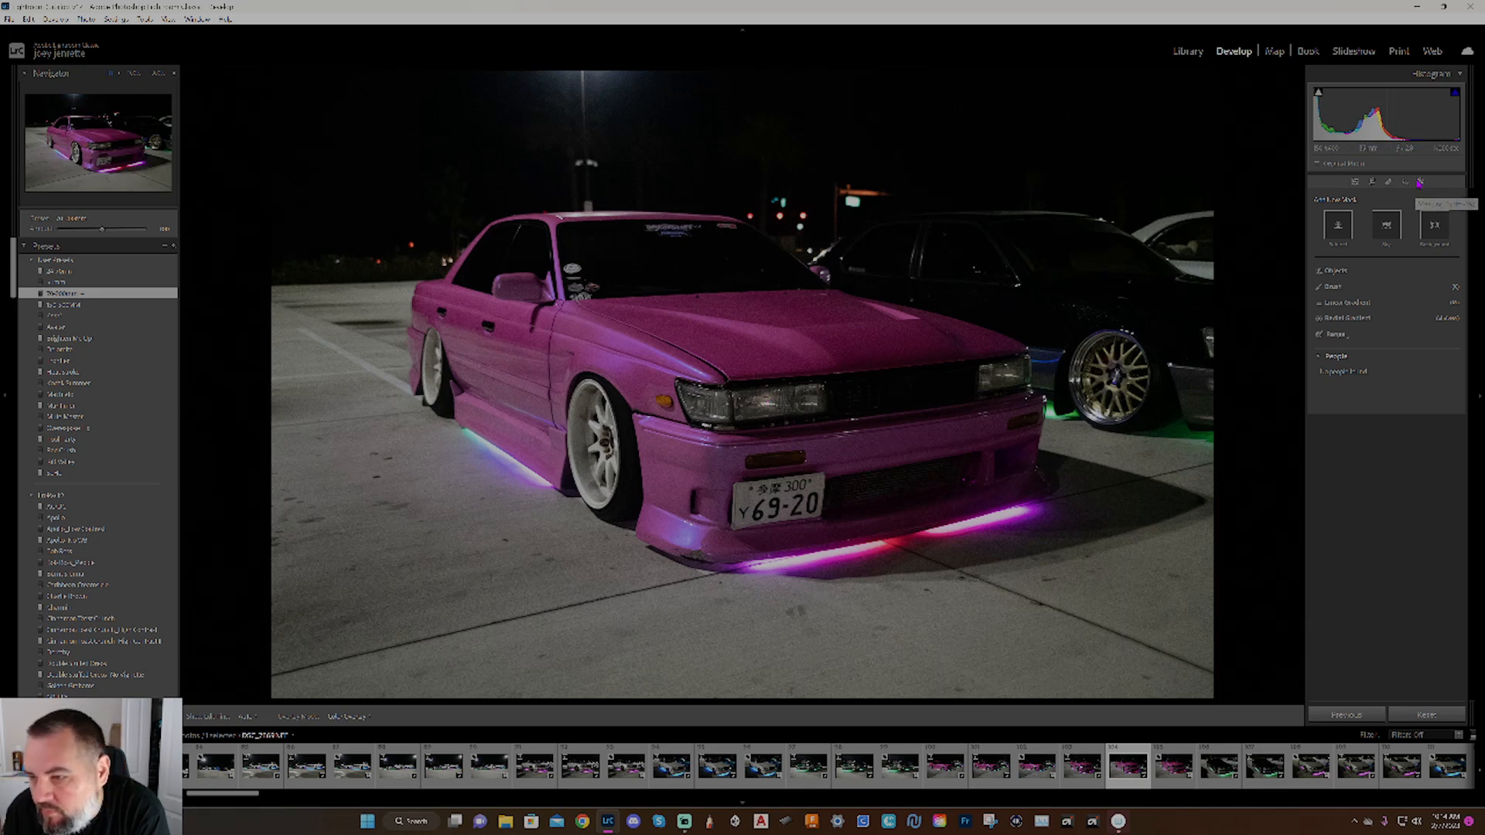
click(1419, 182)
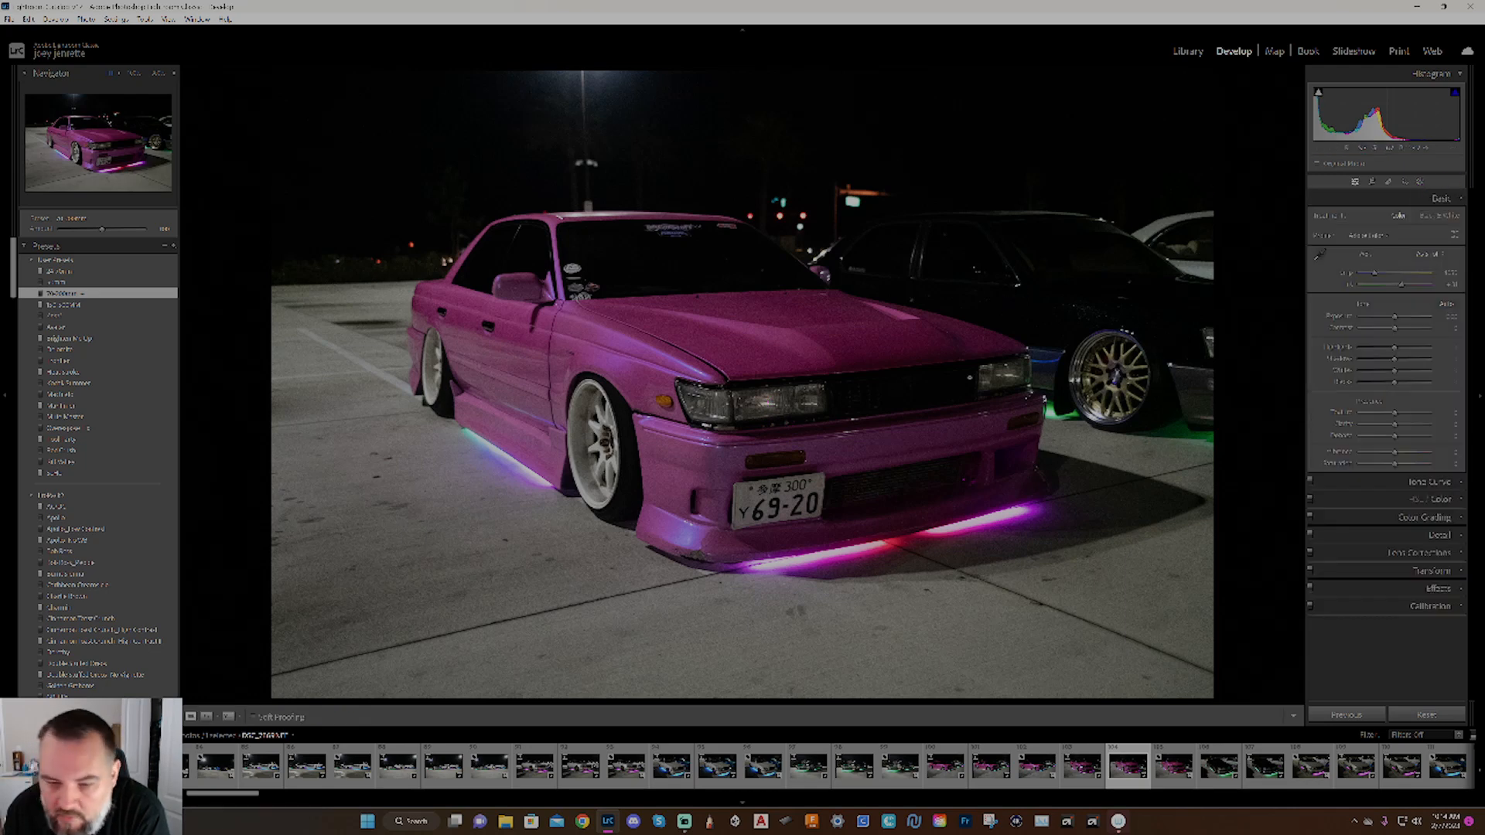
Smooth the pink car photo's grain with luminance noise reduction at about the middle of its range, checking the headlight area up close.
click(751, 414)
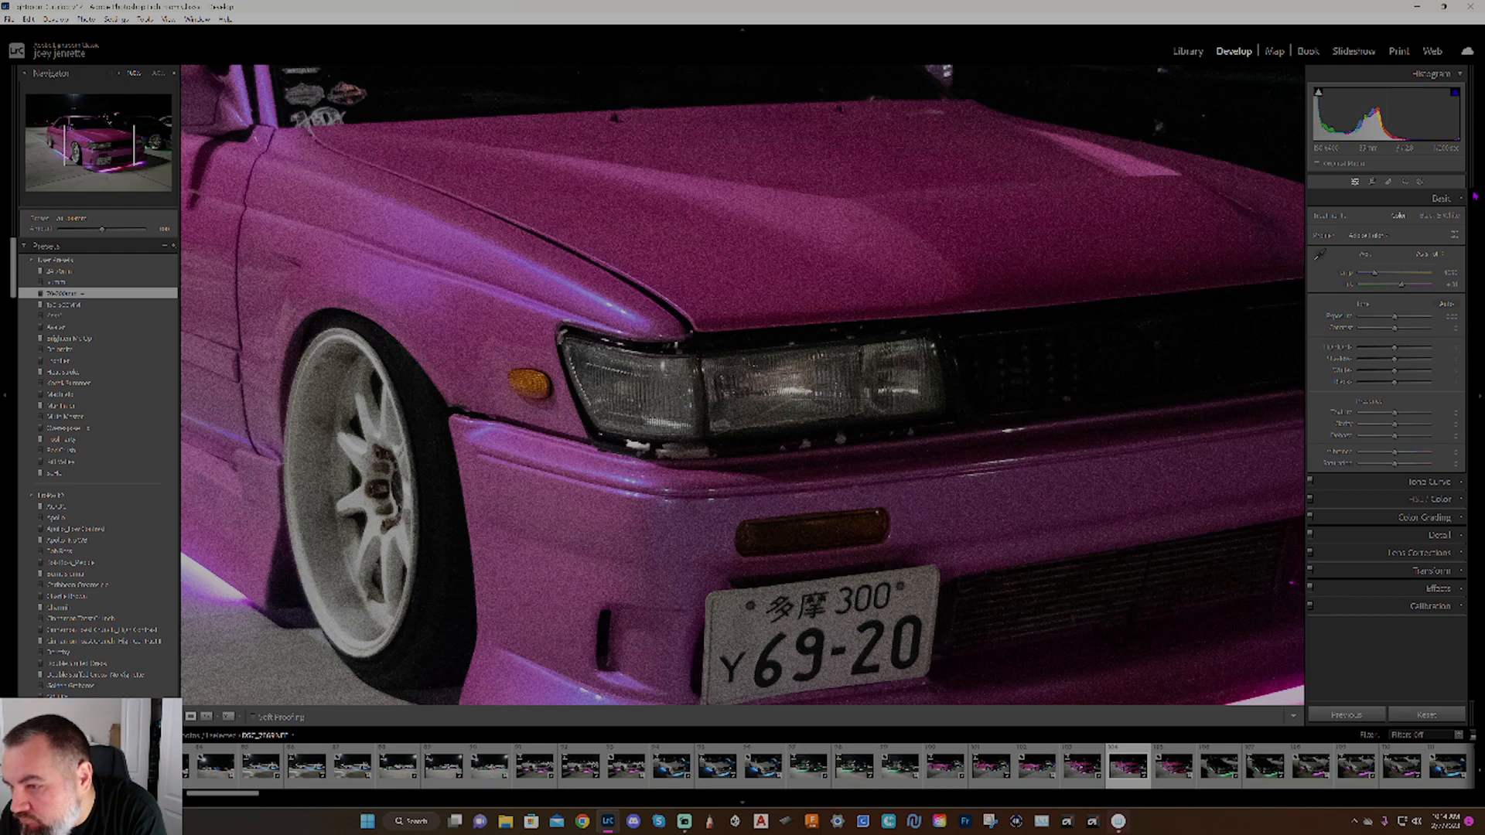
click(1431, 553)
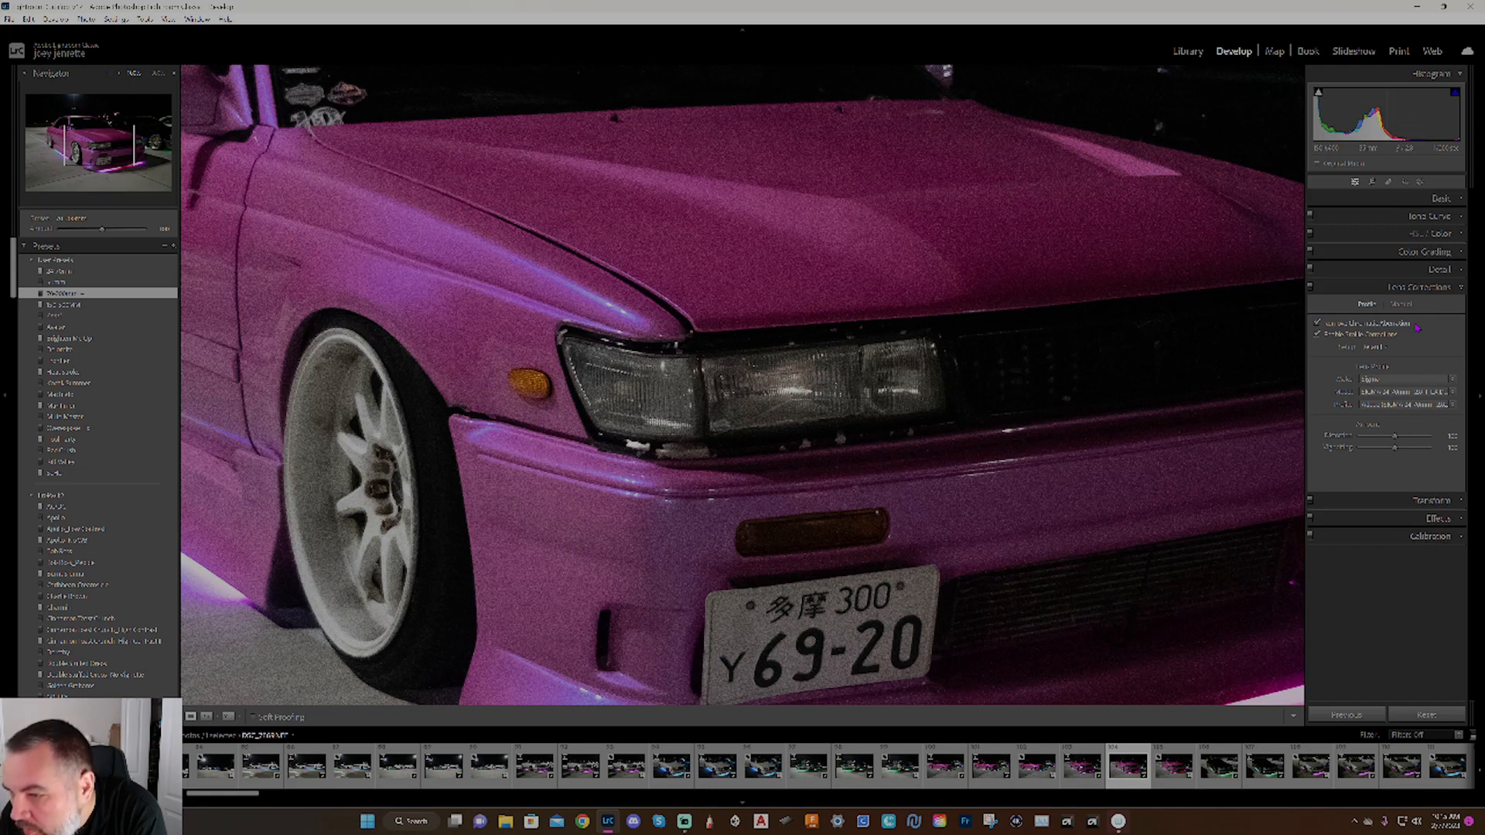
click(1439, 270)
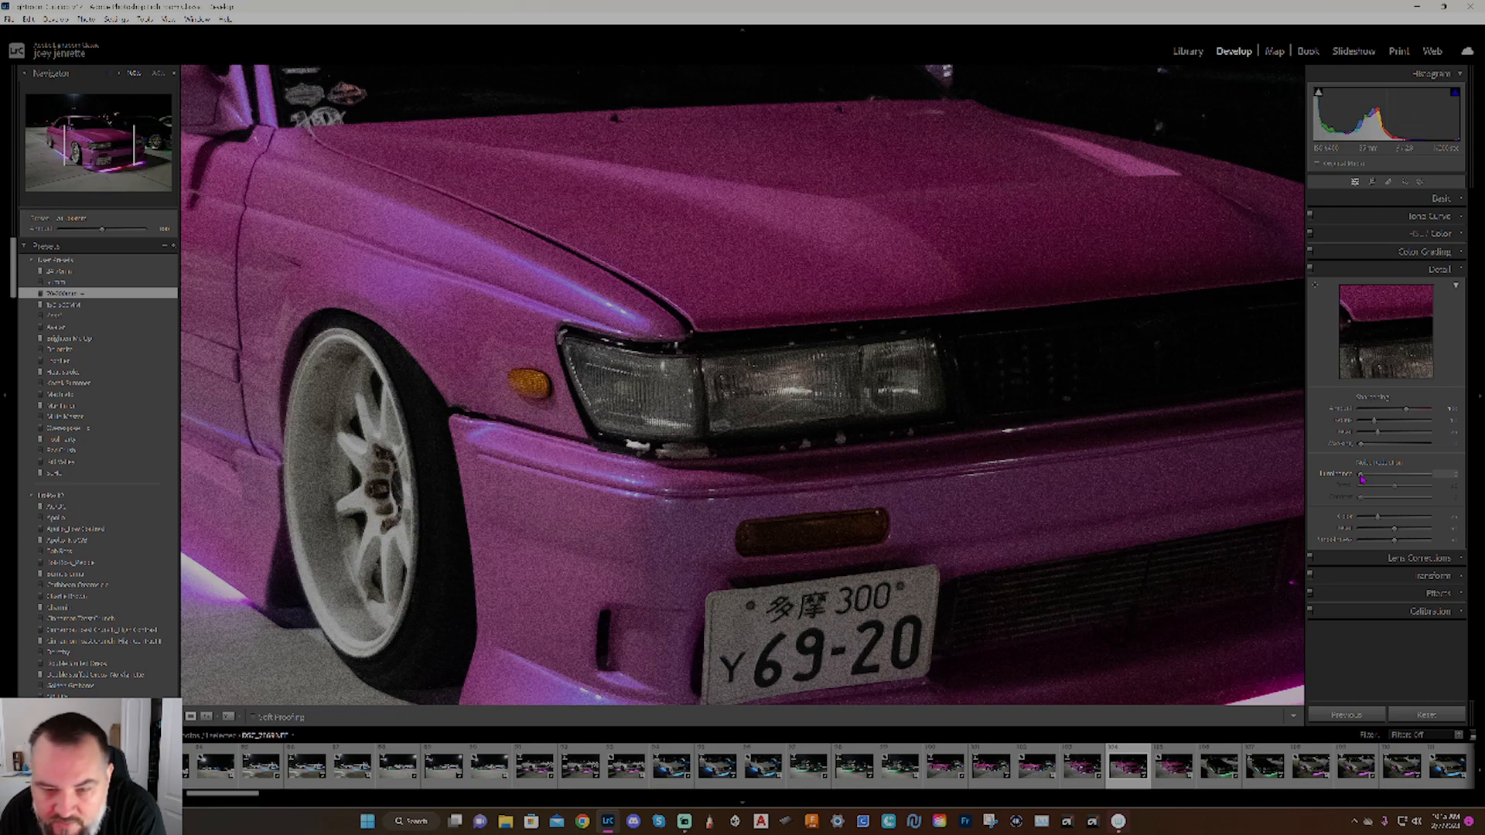
drag(1362, 479, 1373, 479)
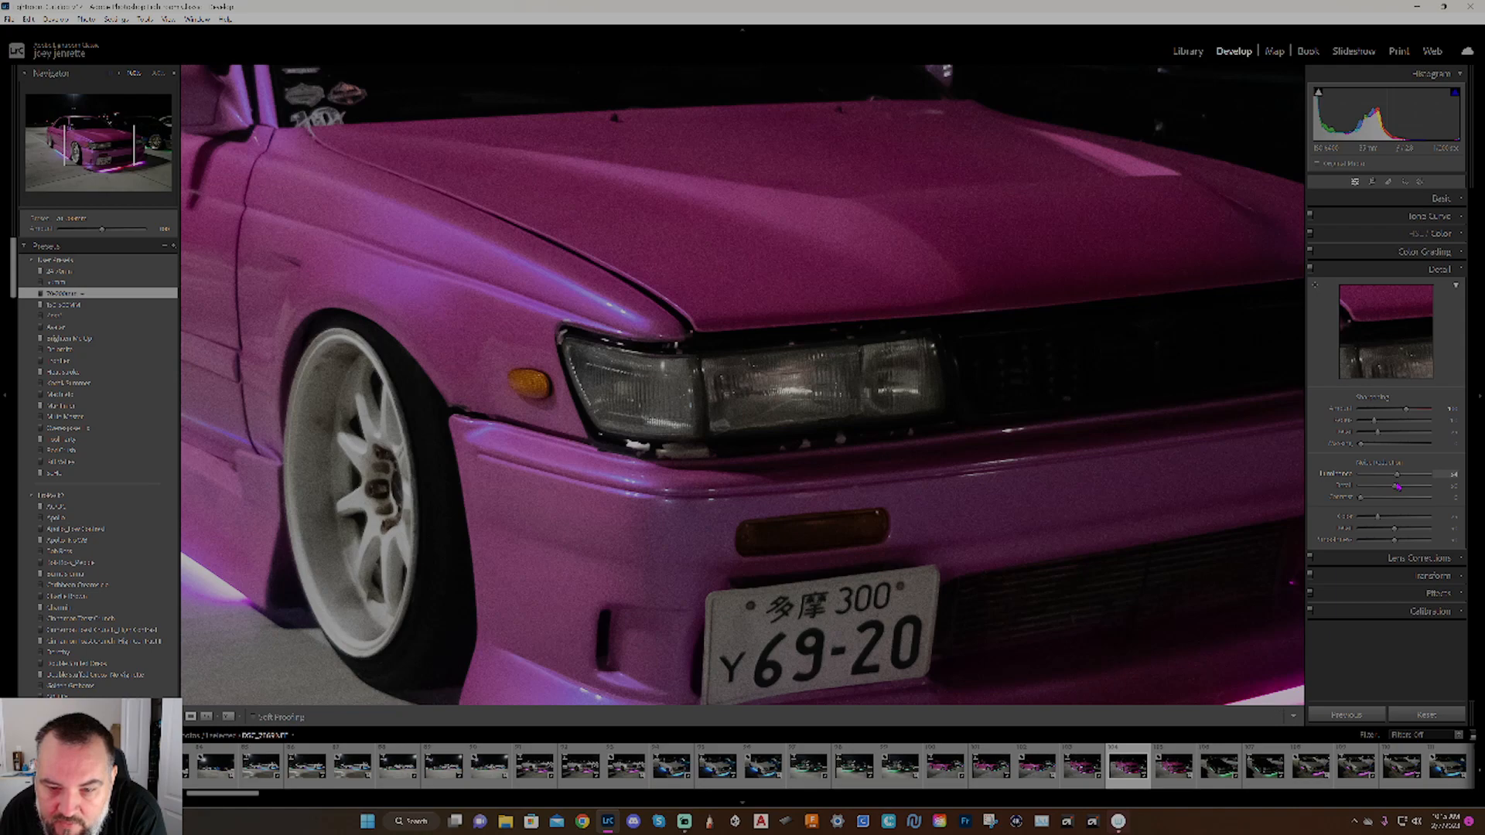
drag(1397, 486, 1397, 487)
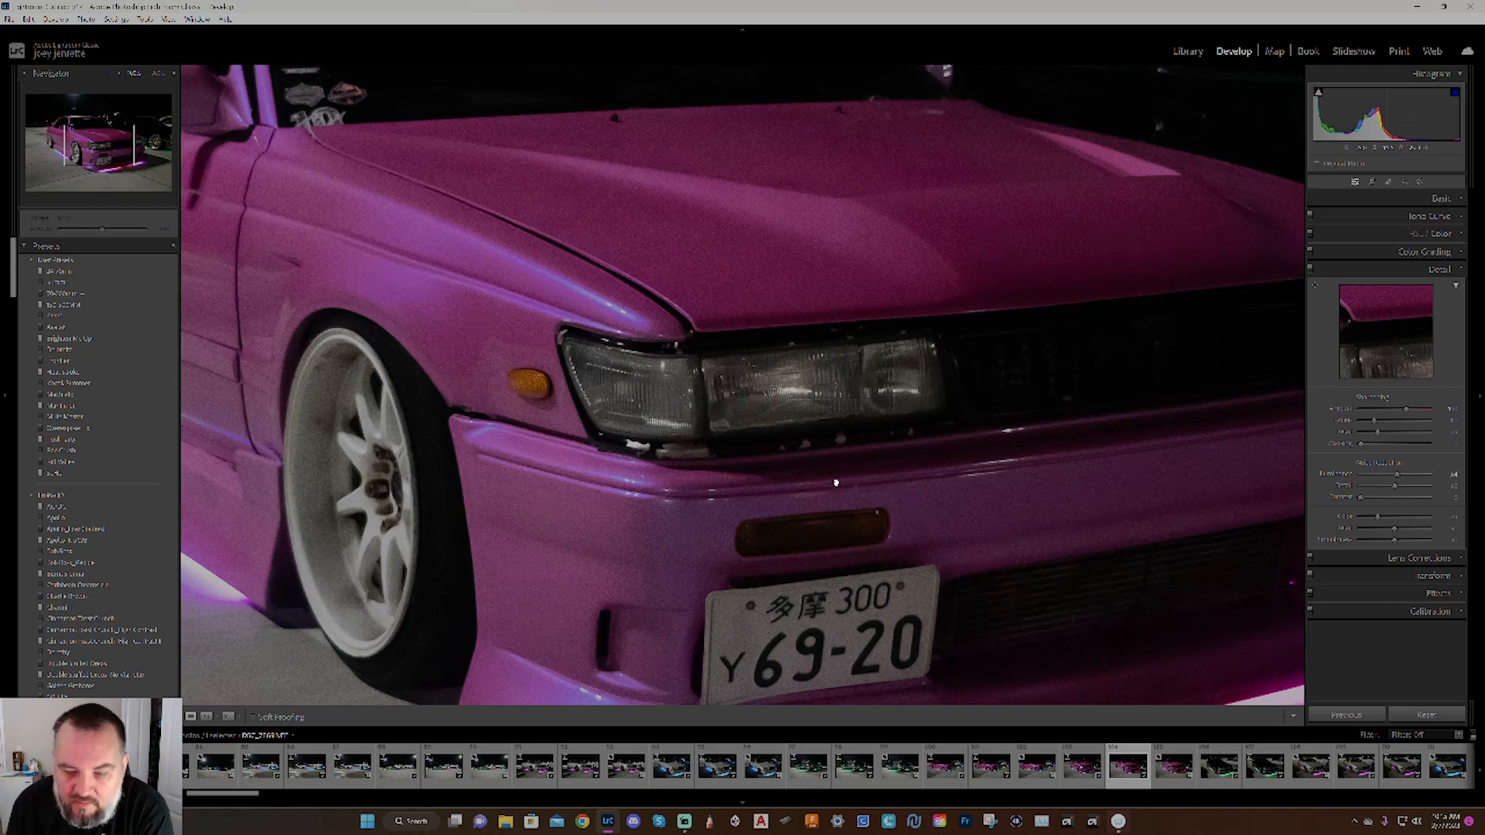
click(670, 392)
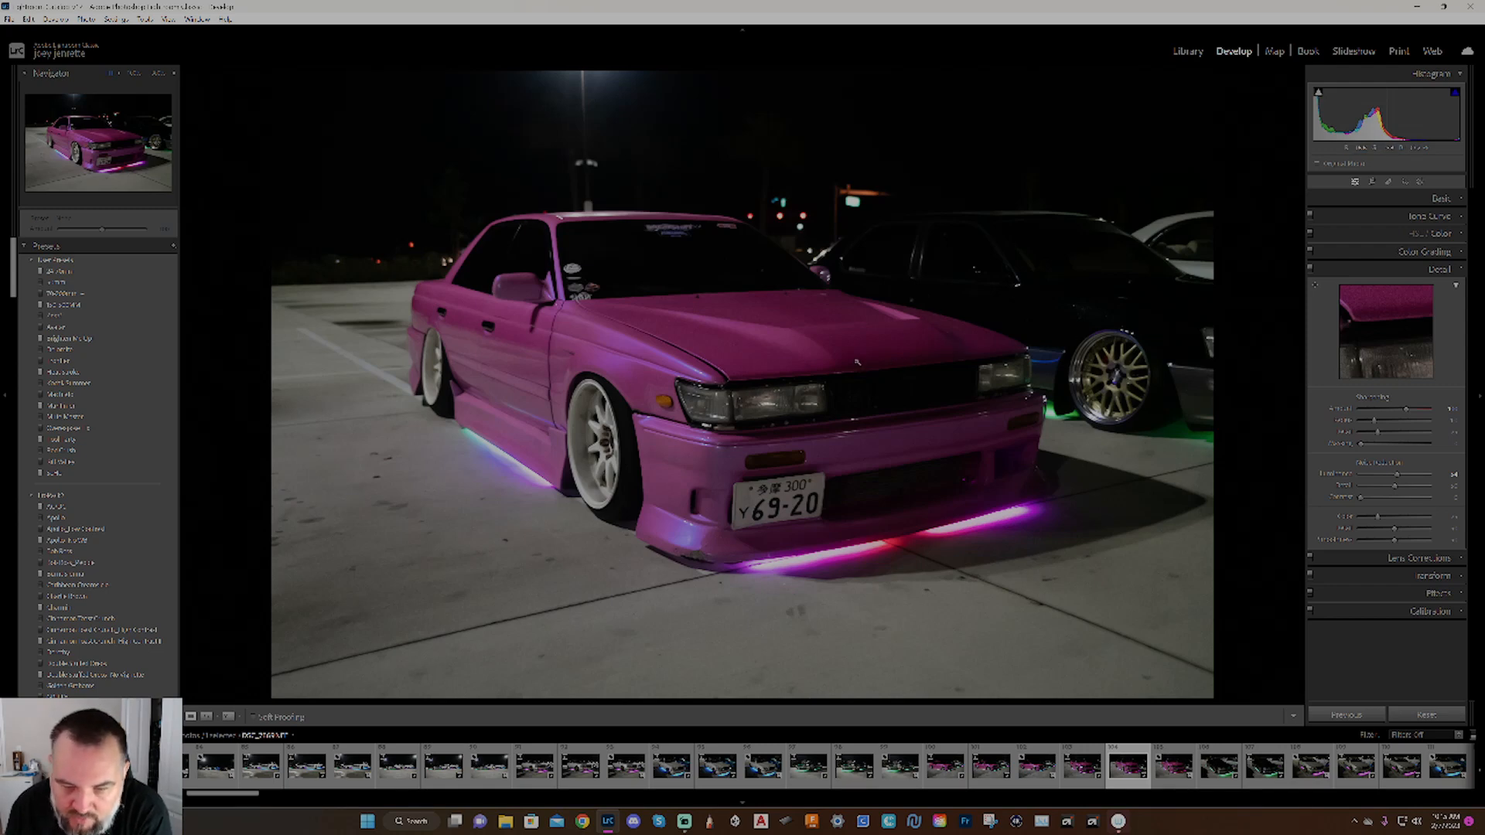
Paint a new brush mask over the pink car with exposure and clarity raised slightly and sharpness at maximum.
click(1420, 182)
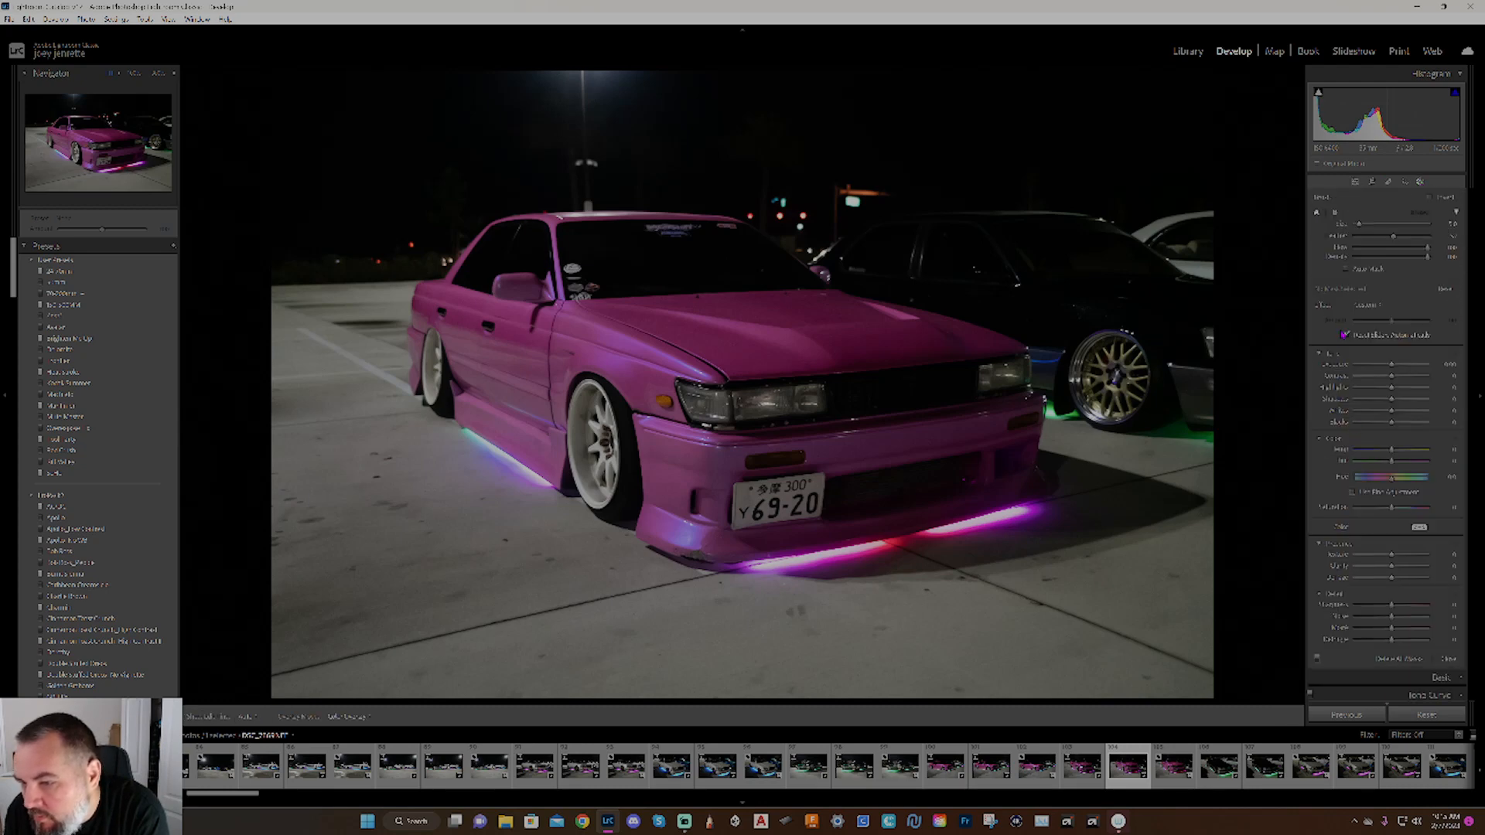
scroll(1397, 570, down, 2)
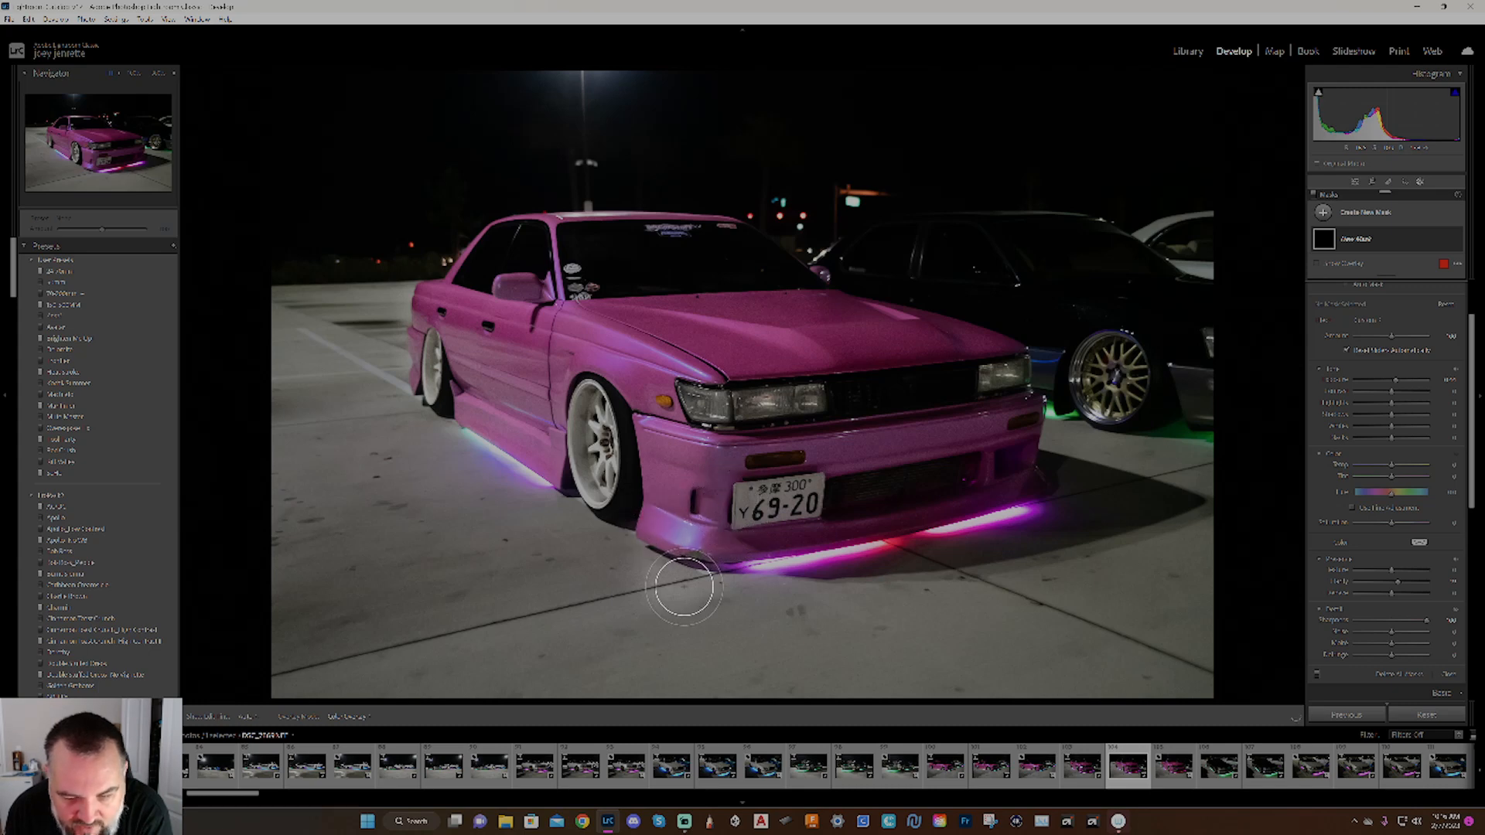
drag(667, 575, 663, 578)
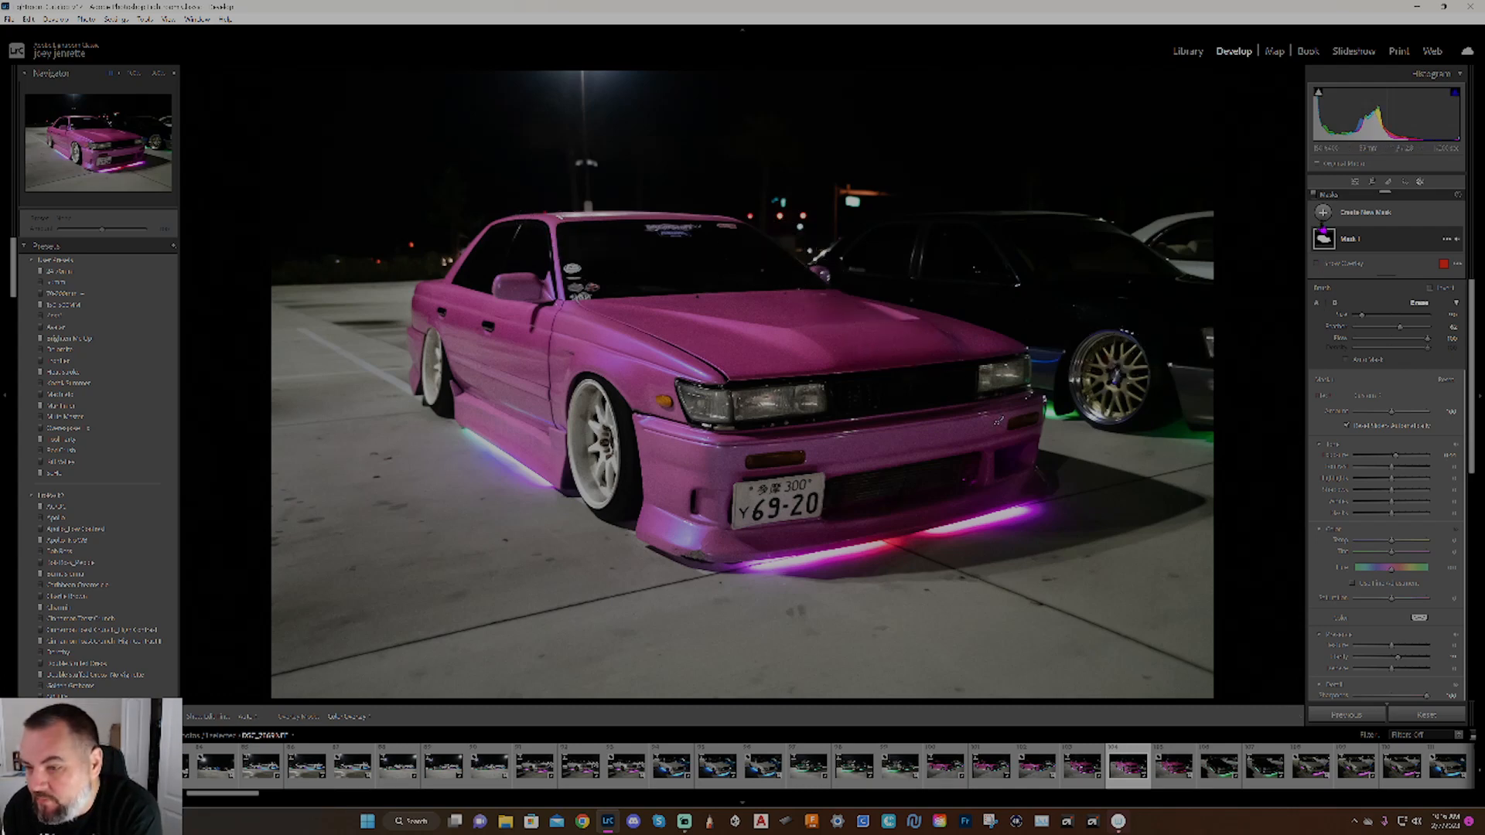
Add a second brush mask over the pink car's grille and lower bumper intake, with shadows raised moderately and blacks lowered slightly.
click(1322, 223)
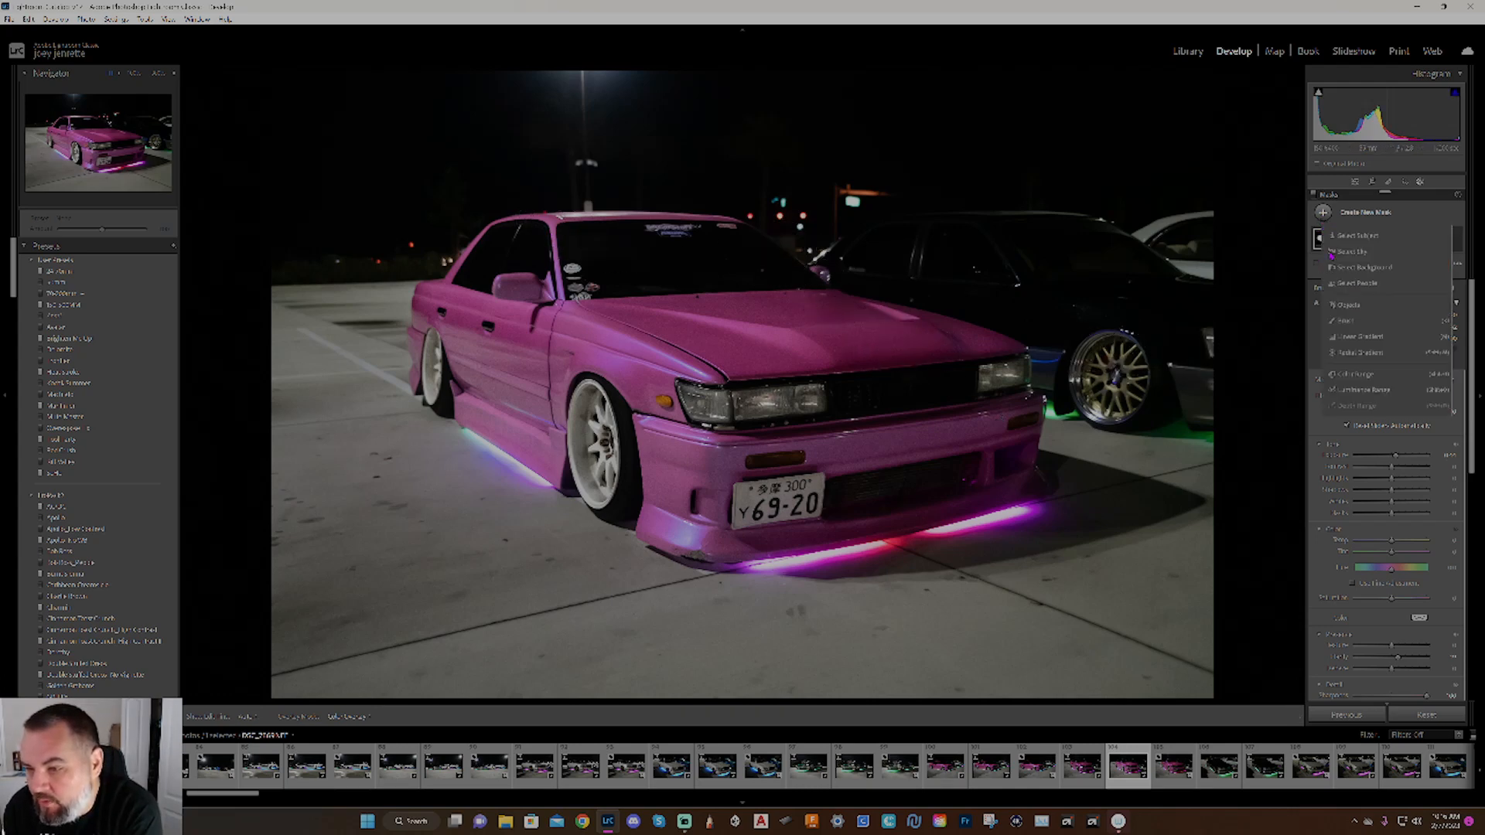
click(1344, 321)
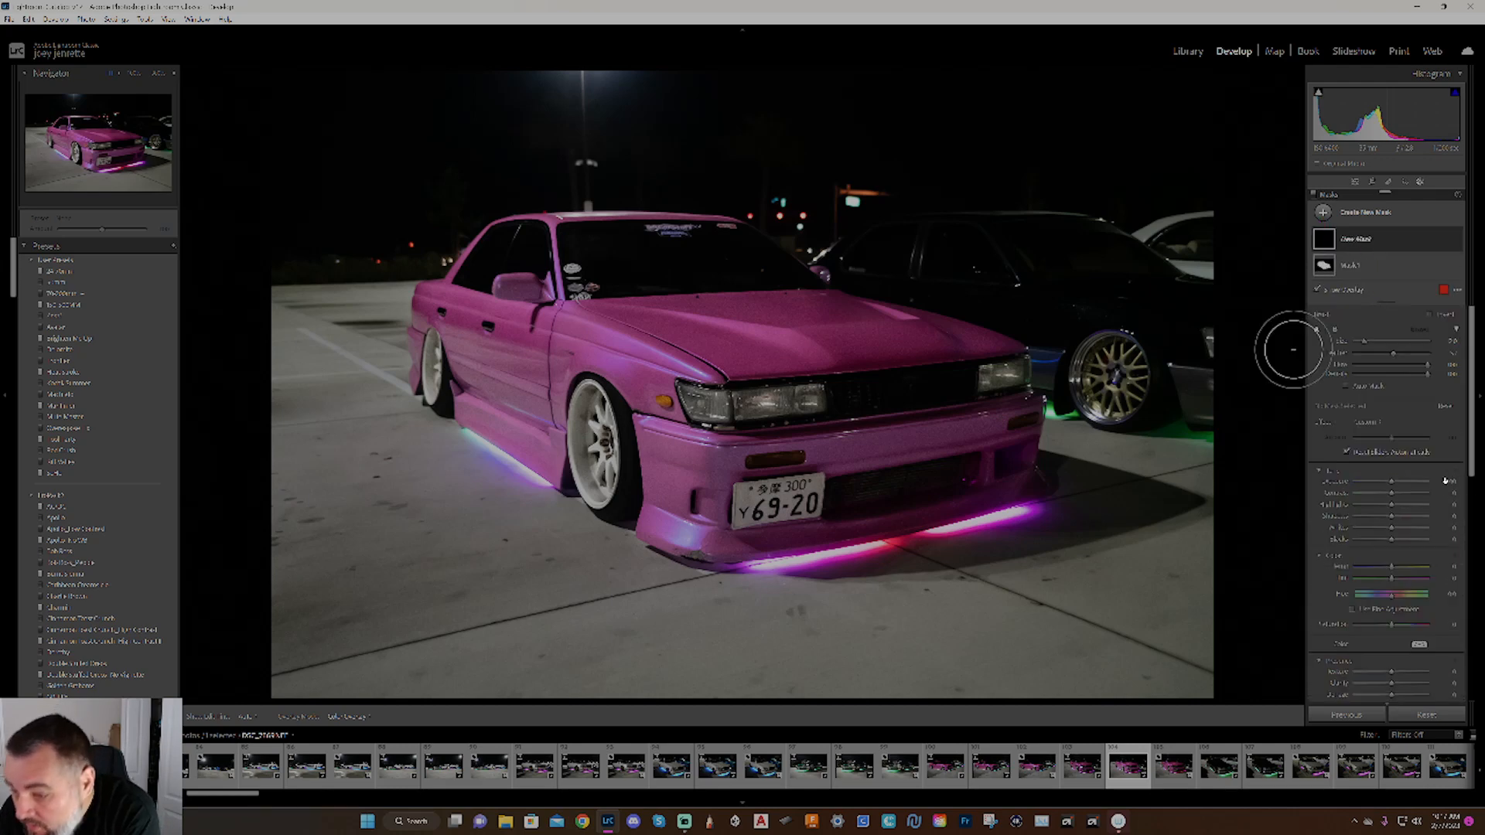
drag(1392, 516, 1421, 523)
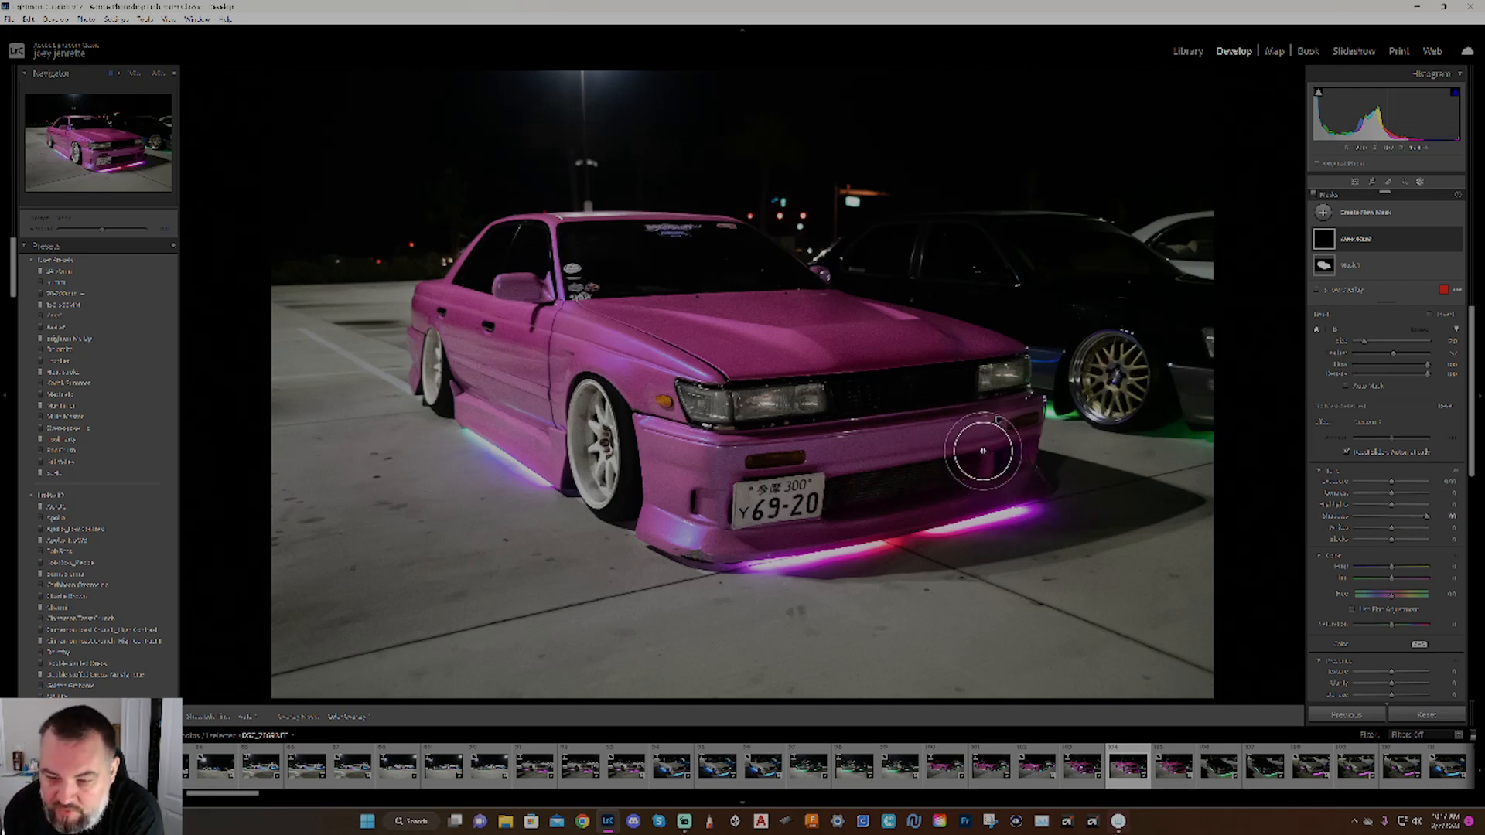
mouse_move(969, 454)
mouse_down()
mouse_move(770, 471)
mouse_move(833, 463)
mouse_move(778, 479)
mouse_move(730, 525)
mouse_move(903, 508)
mouse_move(892, 514)
mouse_move(1020, 481)
mouse_move(998, 446)
mouse_move(1014, 427)
mouse_move(998, 385)
mouse_move(910, 396)
mouse_move(908, 365)
mouse_move(825, 373)
mouse_move(916, 380)
mouse_move(862, 393)
mouse_move(895, 372)
mouse_move(724, 418)
mouse_move(793, 440)
mouse_move(756, 480)
mouse_move(754, 454)
mouse_move(741, 501)
mouse_move(733, 473)
mouse_move(743, 527)
mouse_move(719, 535)
mouse_move(845, 458)
mouse_move(766, 445)
mouse_move(766, 403)
mouse_move(980, 389)
mouse_move(853, 453)
mouse_move(915, 462)
mouse_move(819, 522)
mouse_move(937, 507)
mouse_move(1006, 370)
mouse_move(1004, 429)
mouse_move(958, 430)
mouse_up()
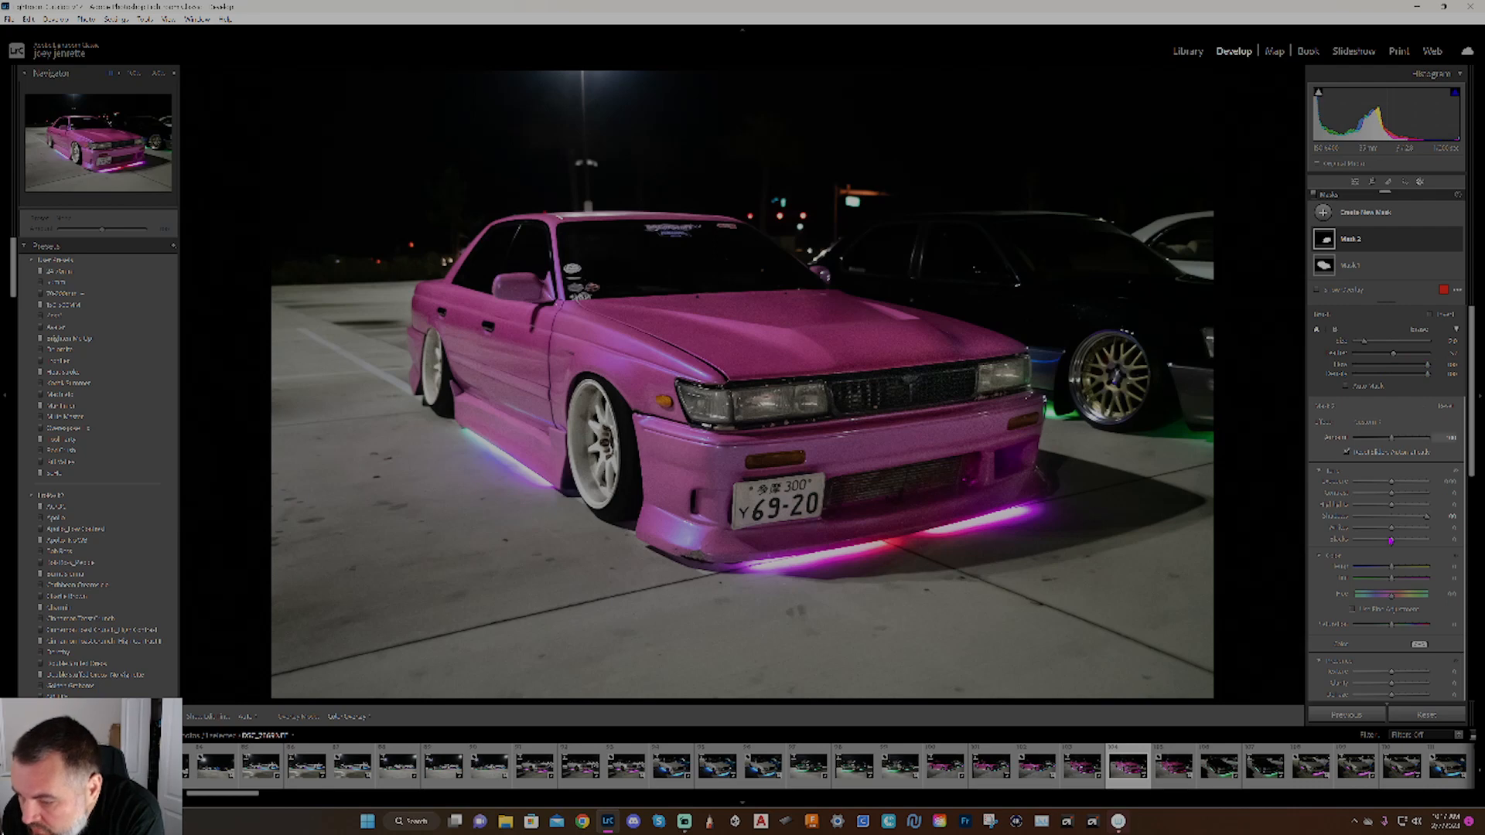
drag(1427, 517, 1417, 527)
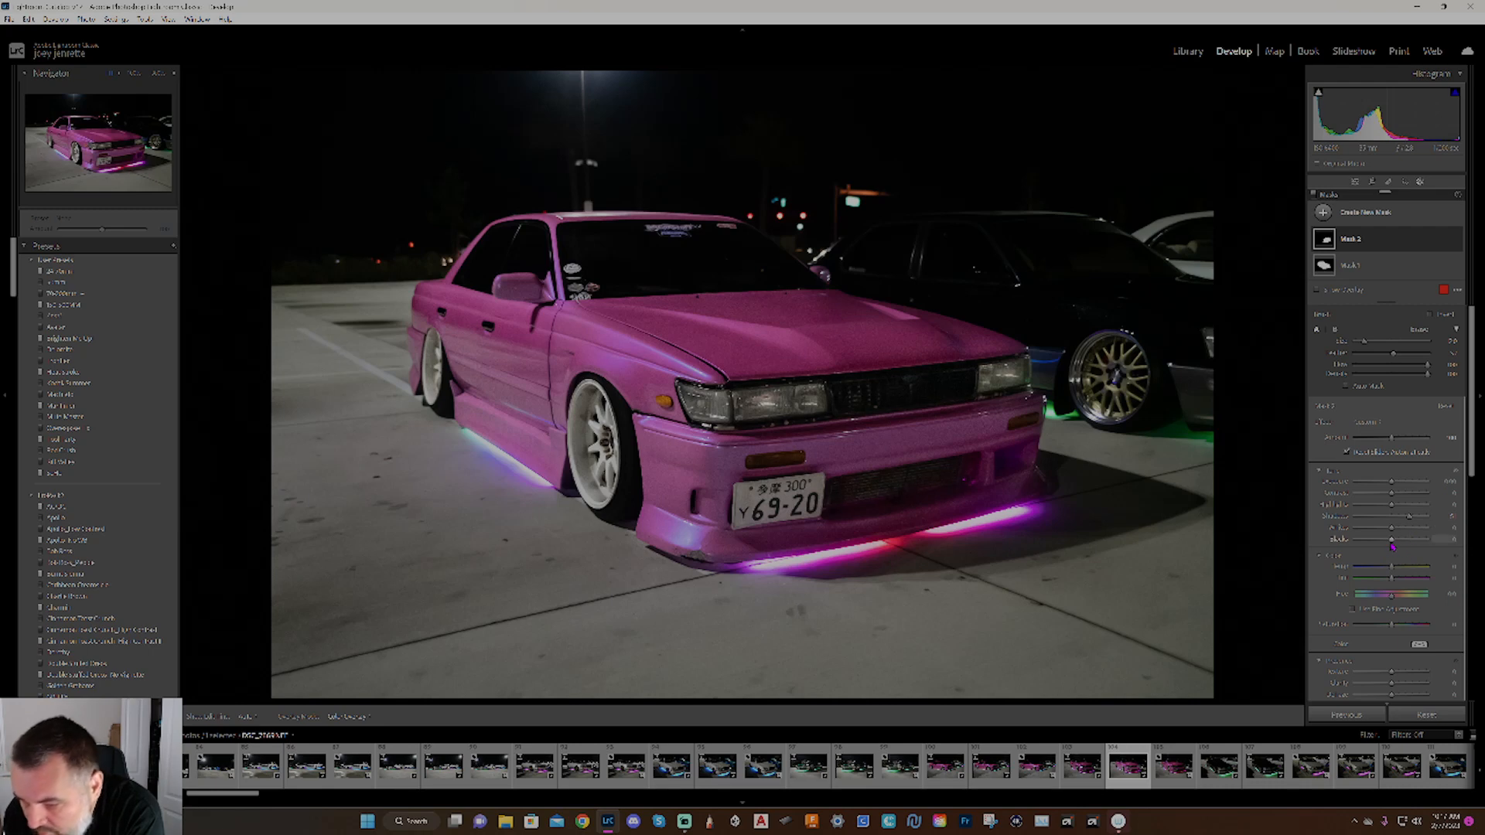
drag(1392, 547, 1386, 552)
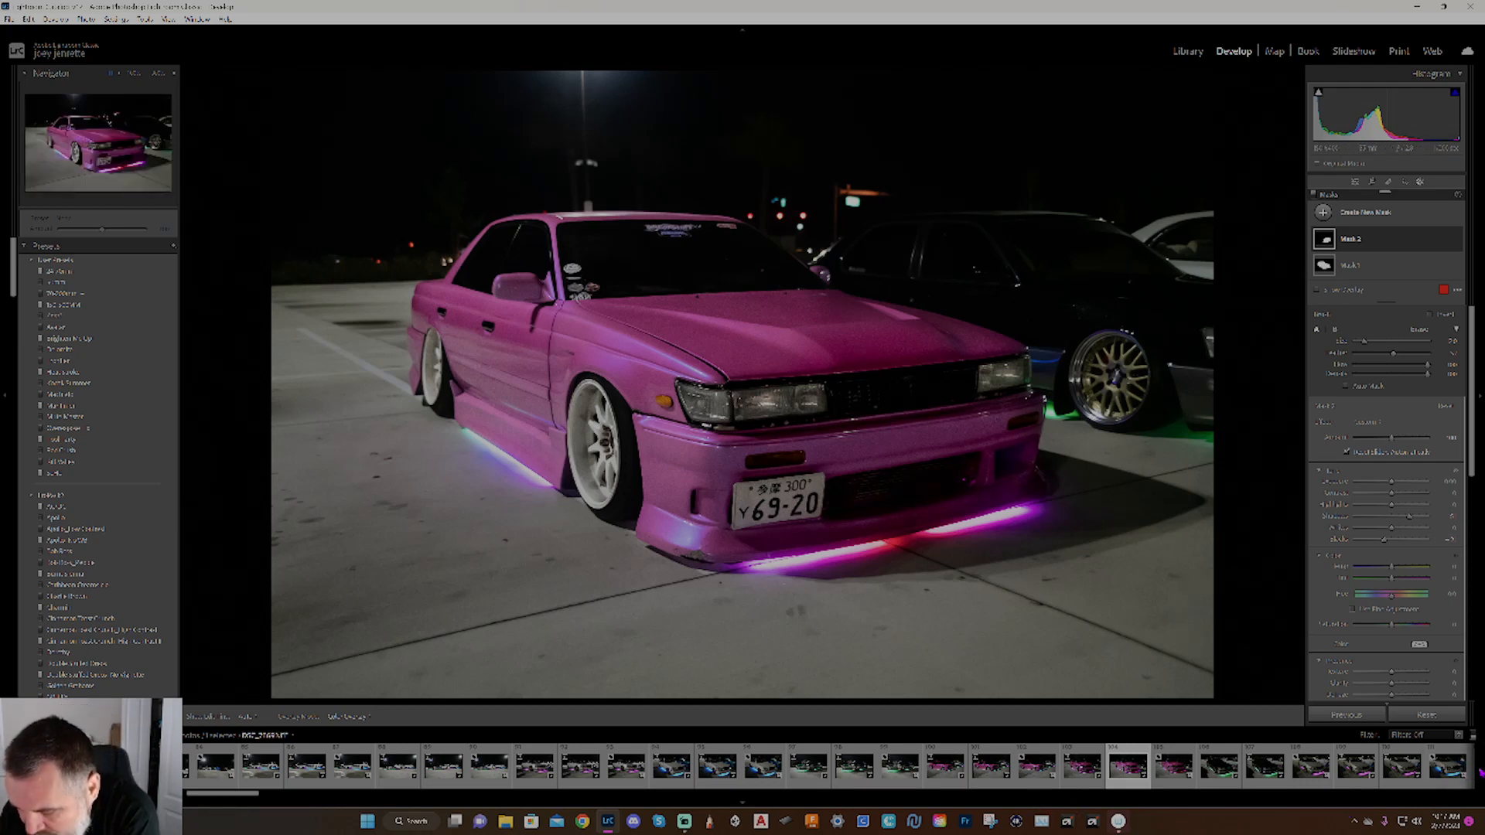
Open the photo of the blue sedan parked beside the white work trucks, and exit masking to view its front wheel up close.
click(1481, 773)
click(1482, 774)
click(1481, 773)
click(1481, 773)
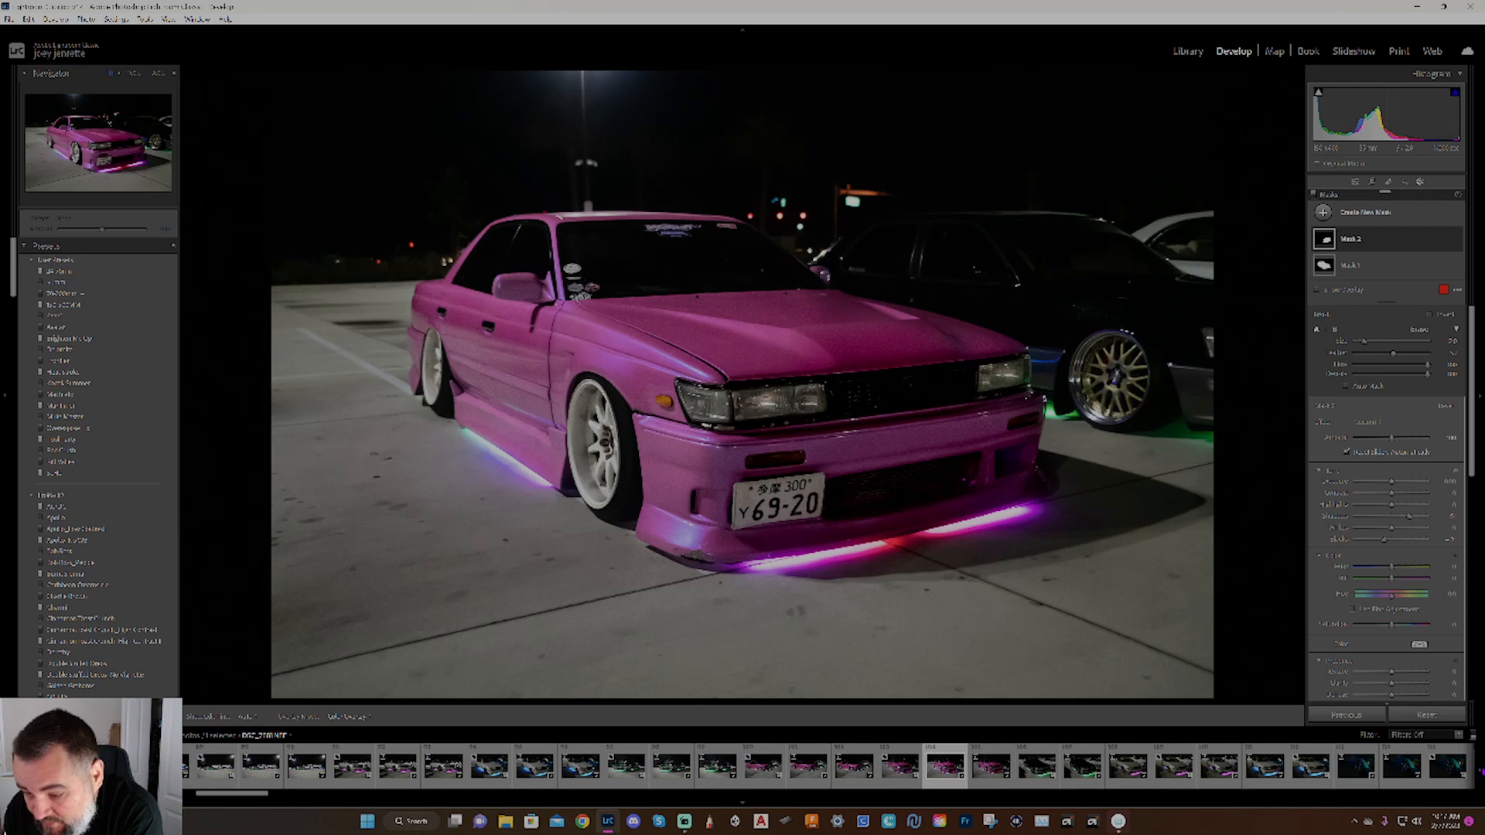
click(1481, 774)
click(1480, 773)
click(1481, 773)
click(1480, 773)
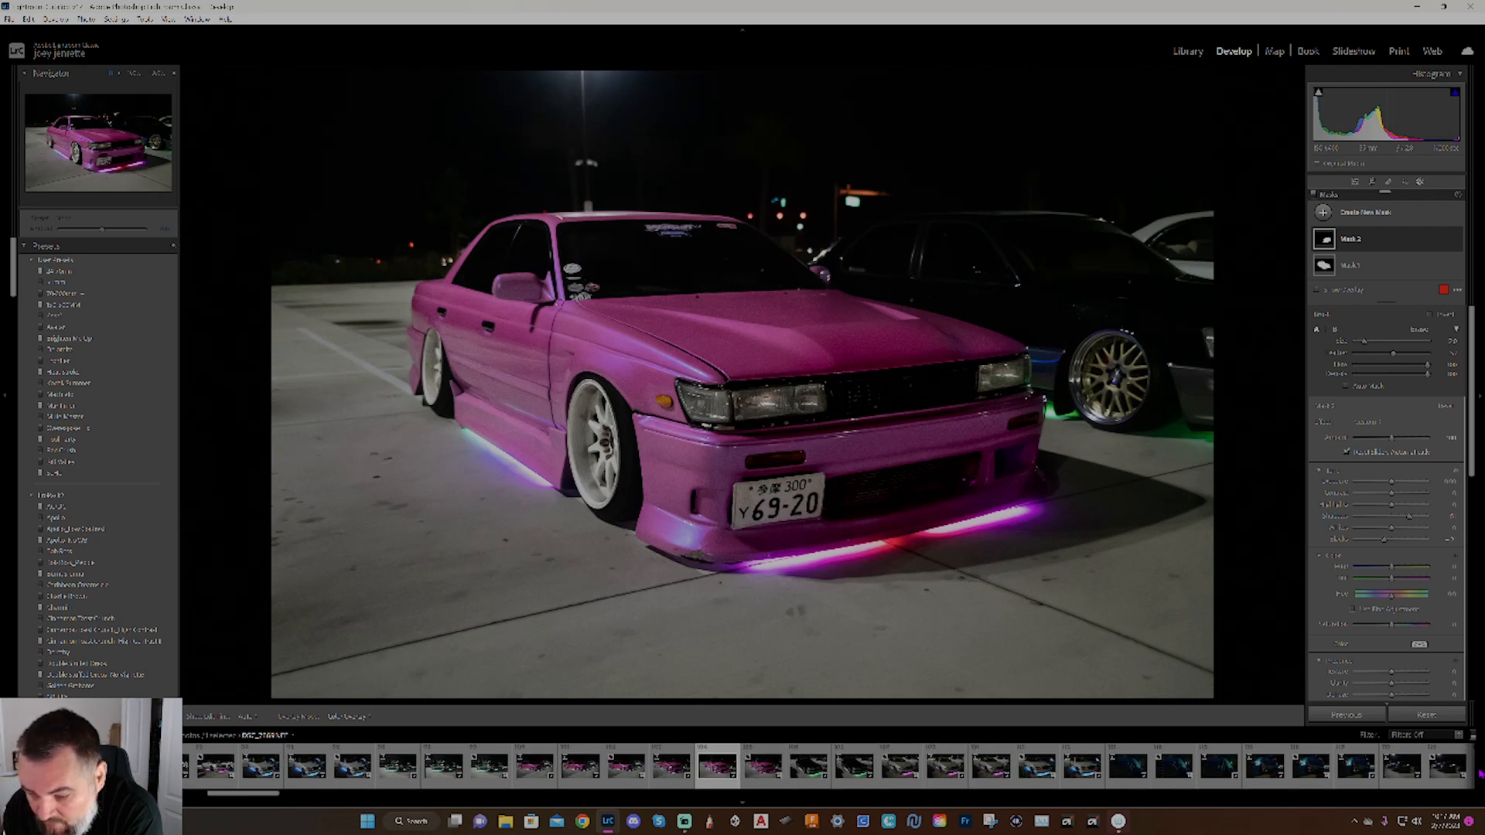
click(1480, 772)
click(1480, 772)
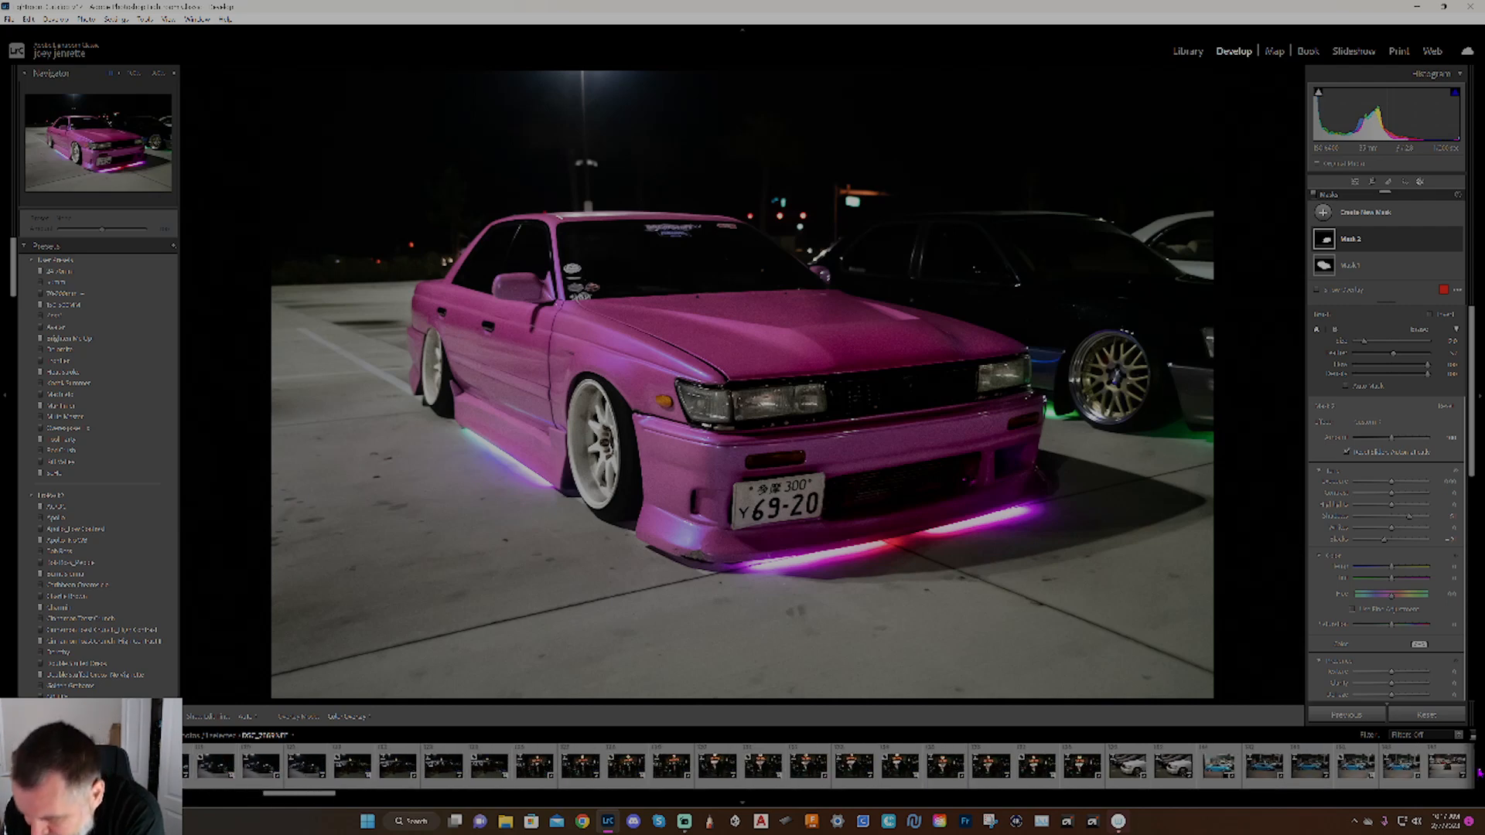
click(1480, 772)
click(1478, 772)
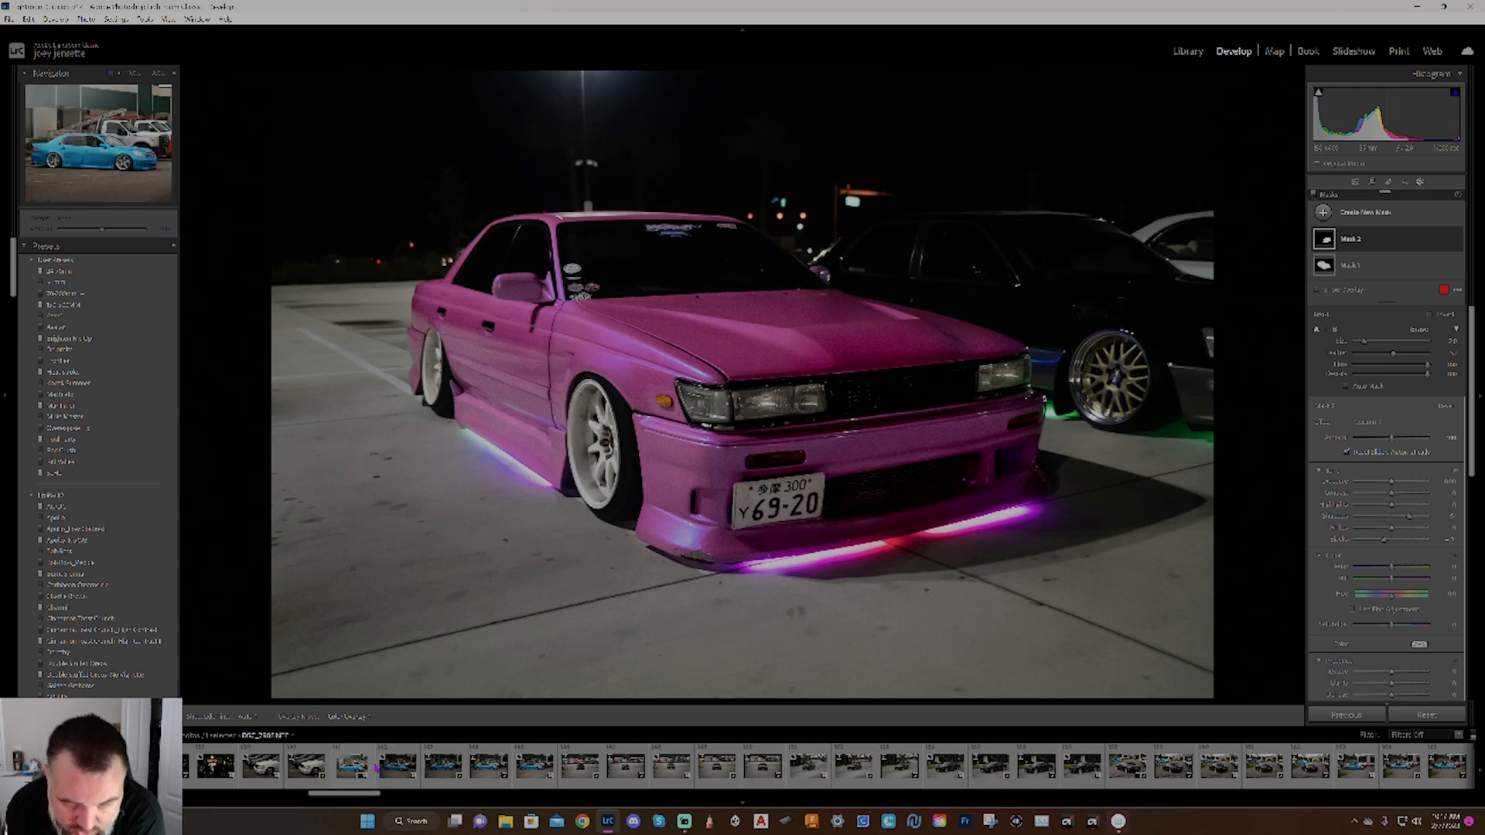
click(399, 767)
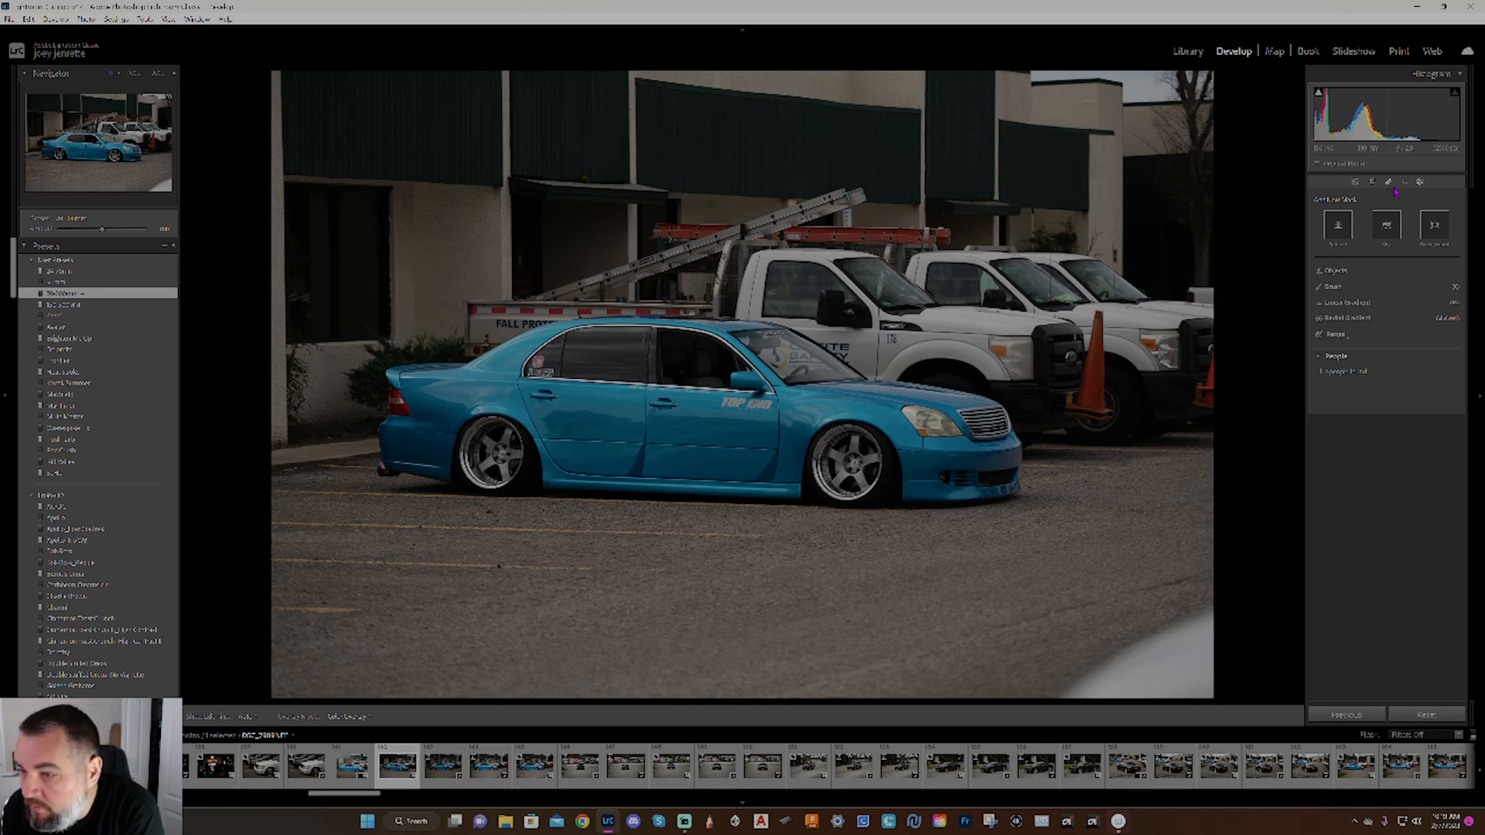
click(1421, 182)
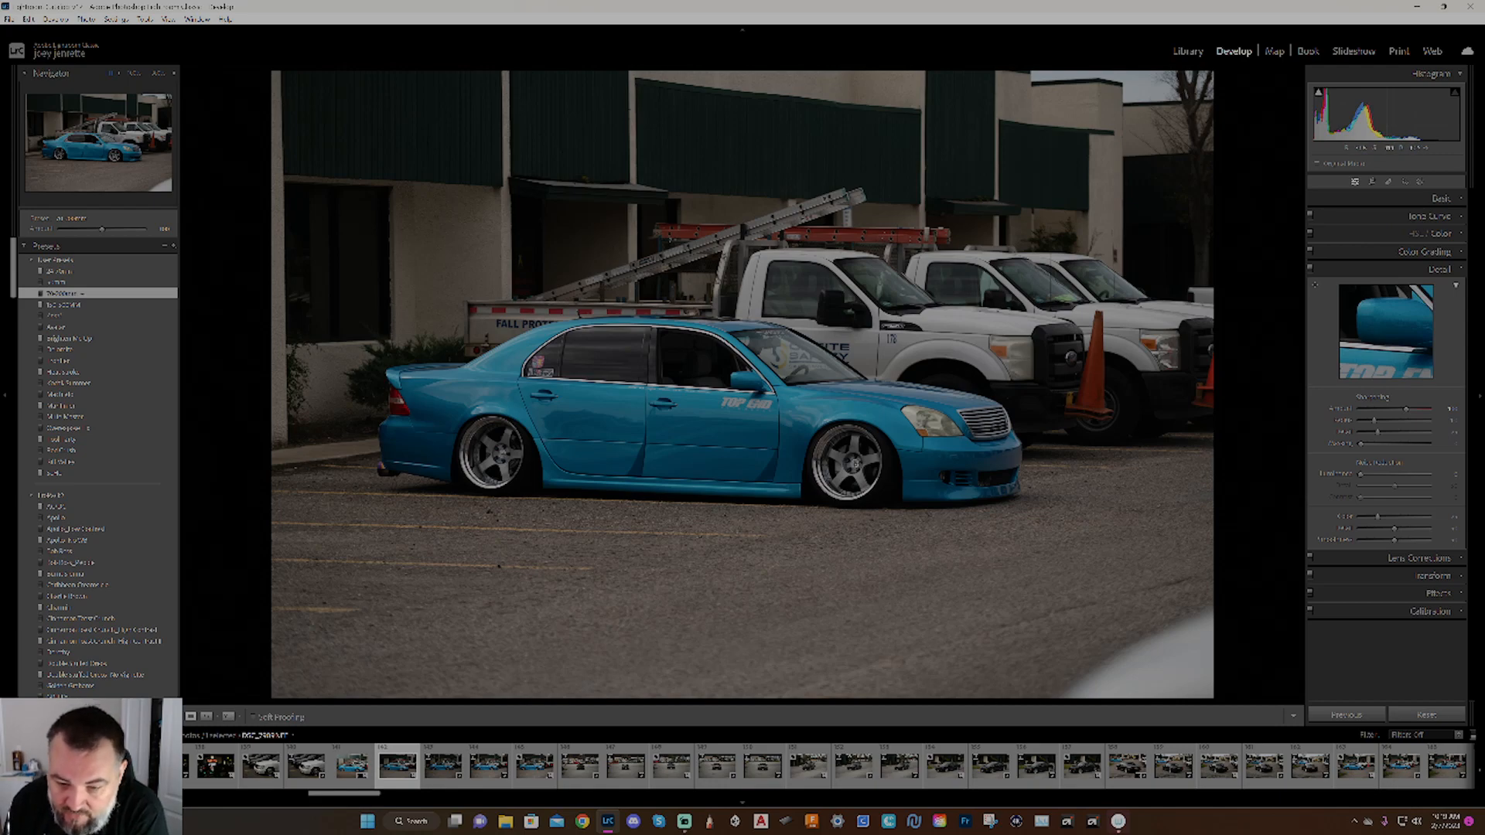
click(848, 465)
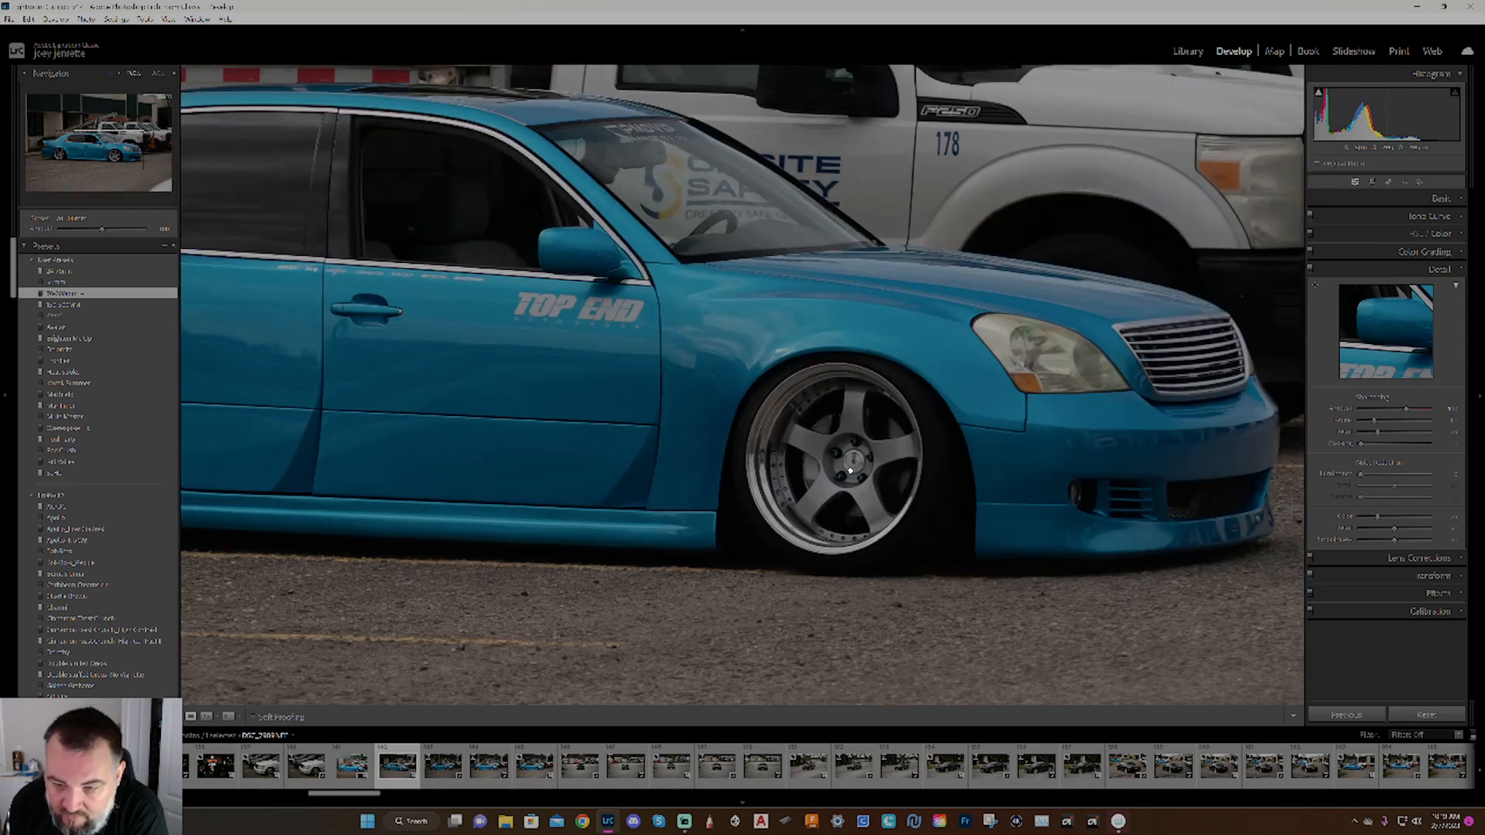
Apply the dark, teal-toned user preset to the blue sedan photo and raise its exposure until the scene is clearly visible.
click(849, 470)
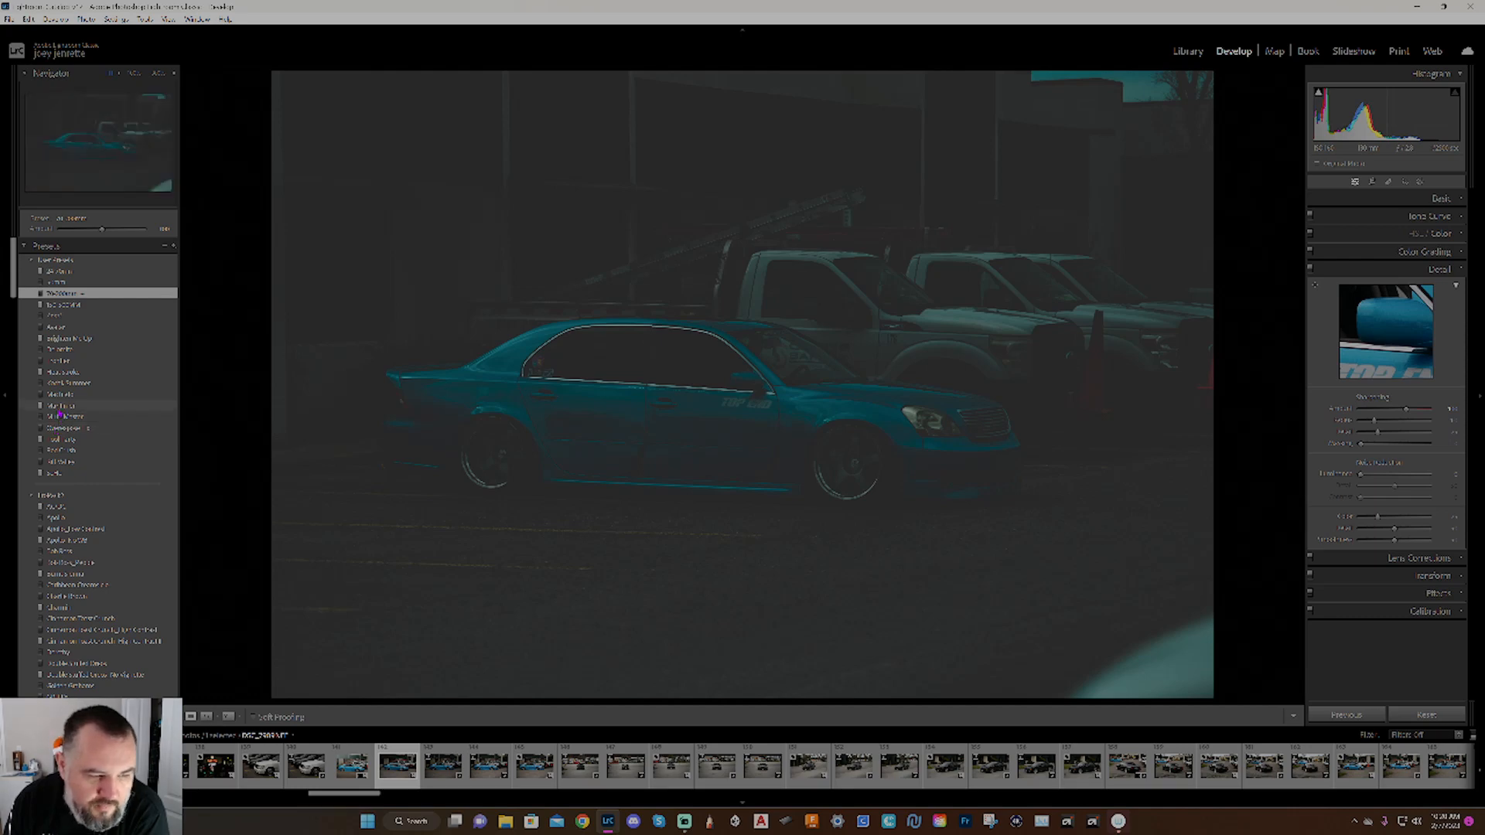
click(59, 407)
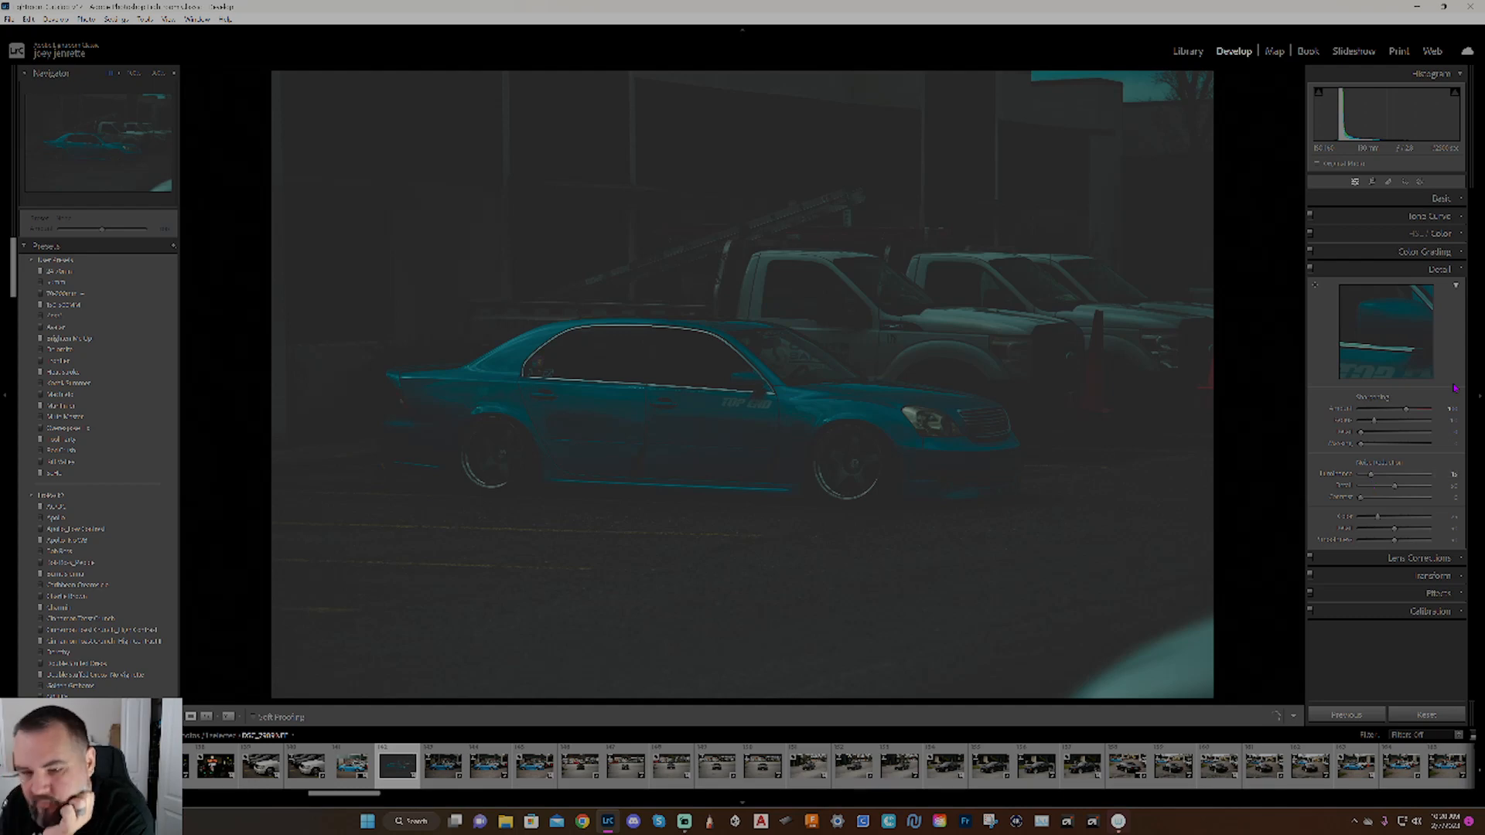
click(1441, 198)
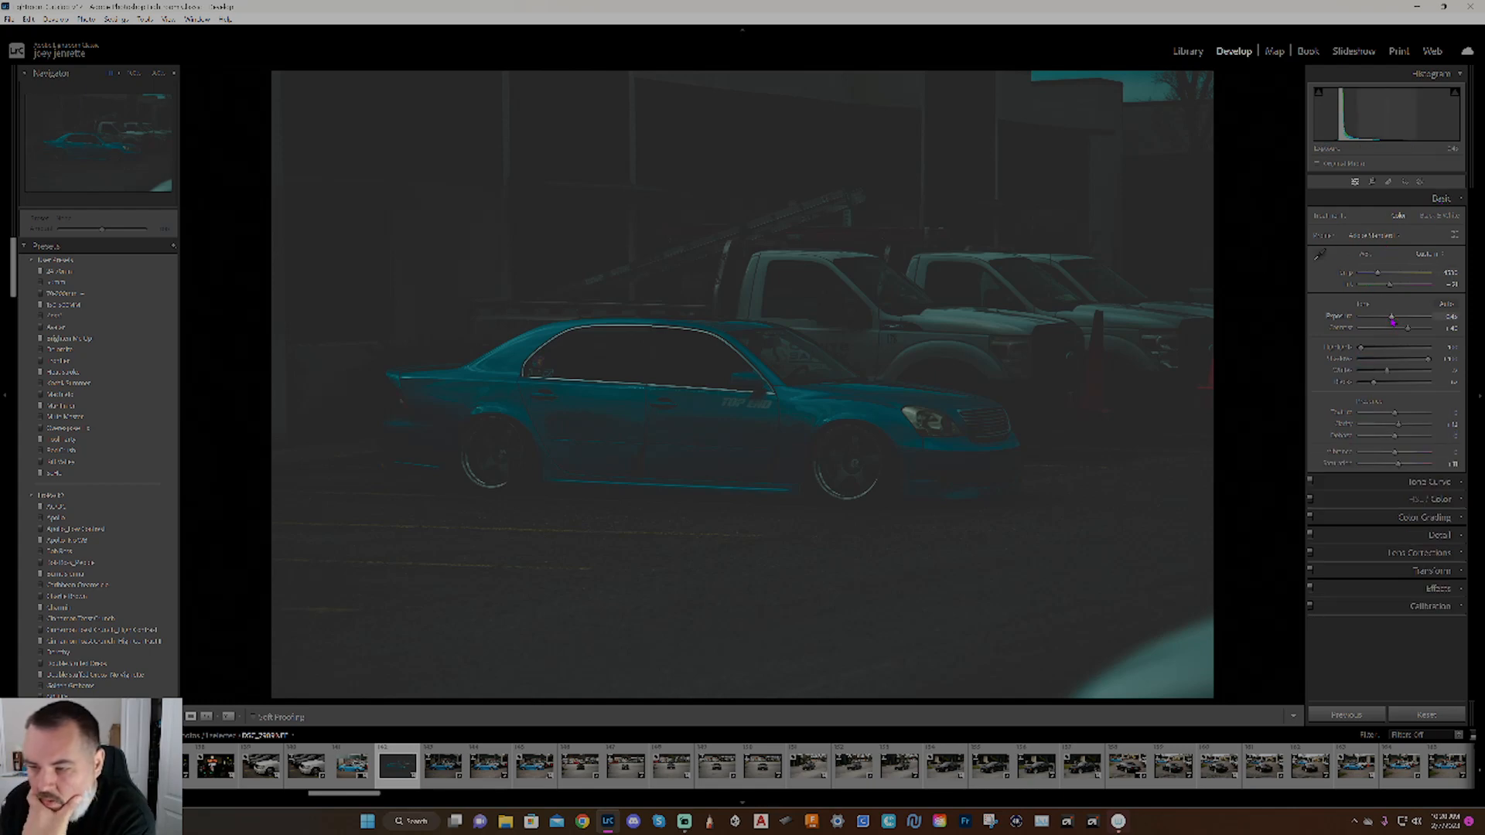
drag(1392, 321, 1402, 333)
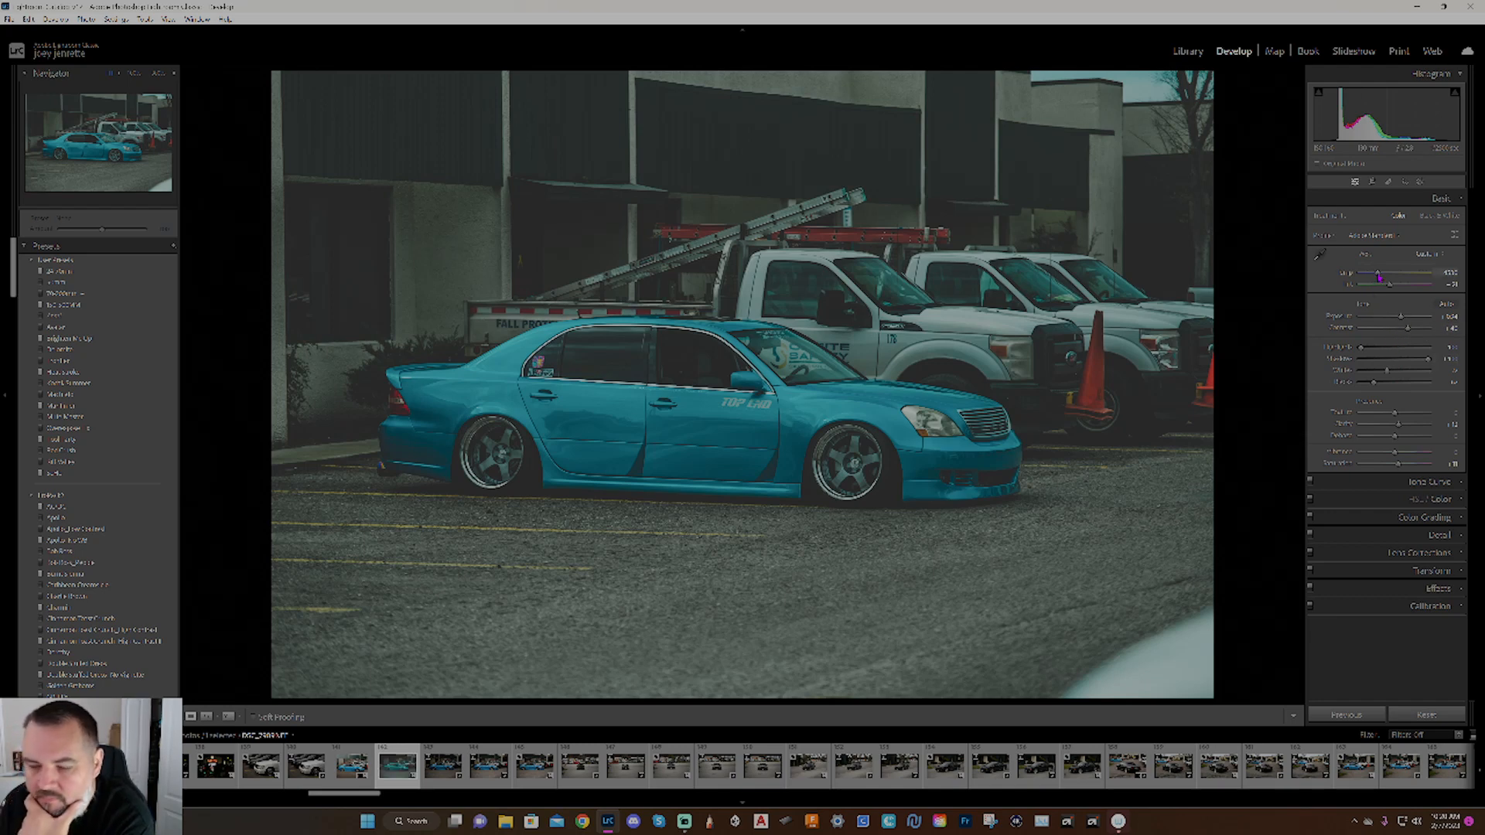
Try a warmer temperature on the sedan photo, and raise its contrast slightly and its whites and dehaze moderately.
drag(1380, 279, 1388, 283)
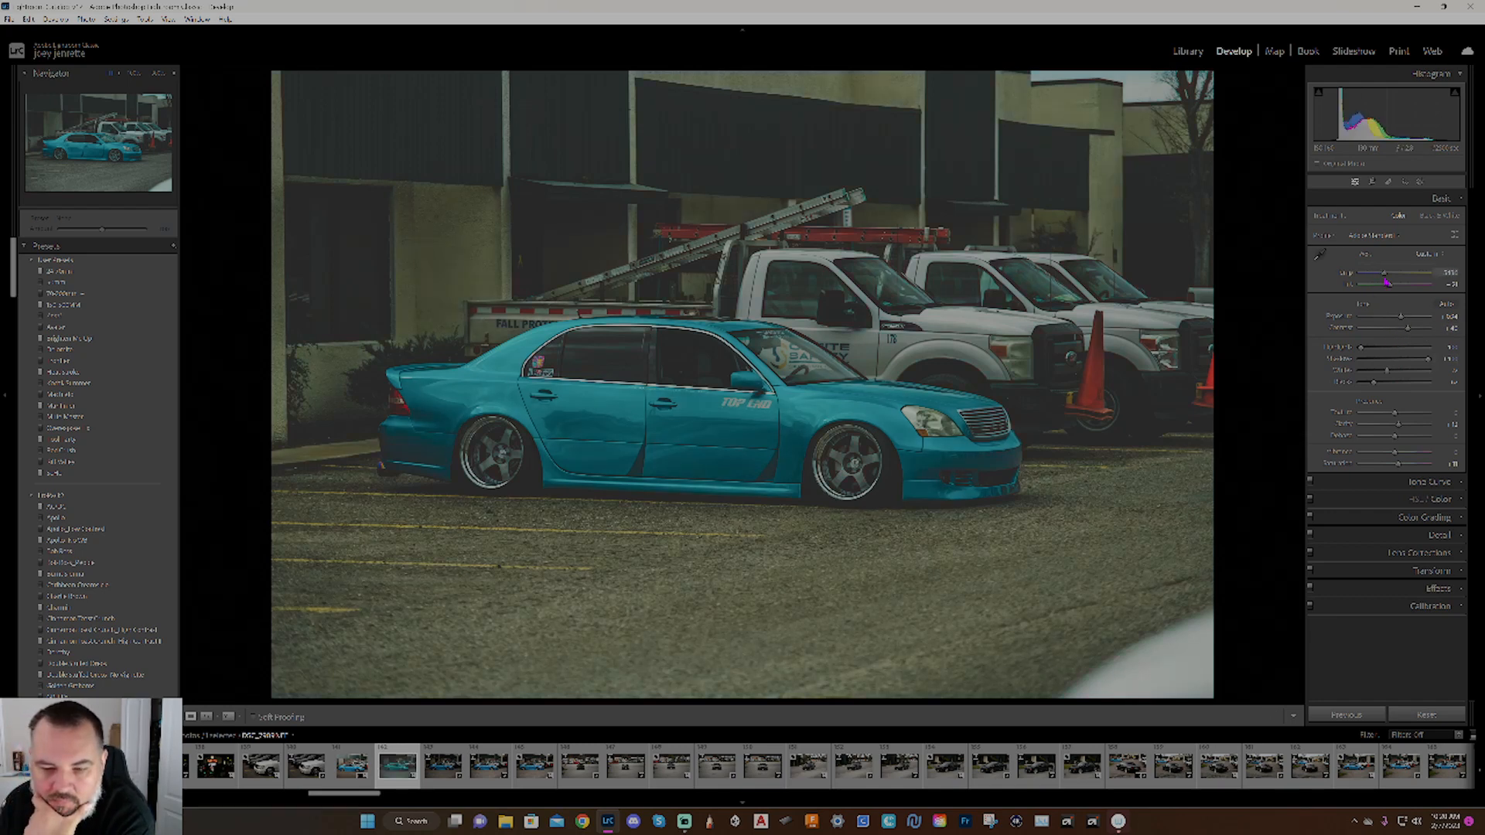
drag(1390, 285, 1382, 285)
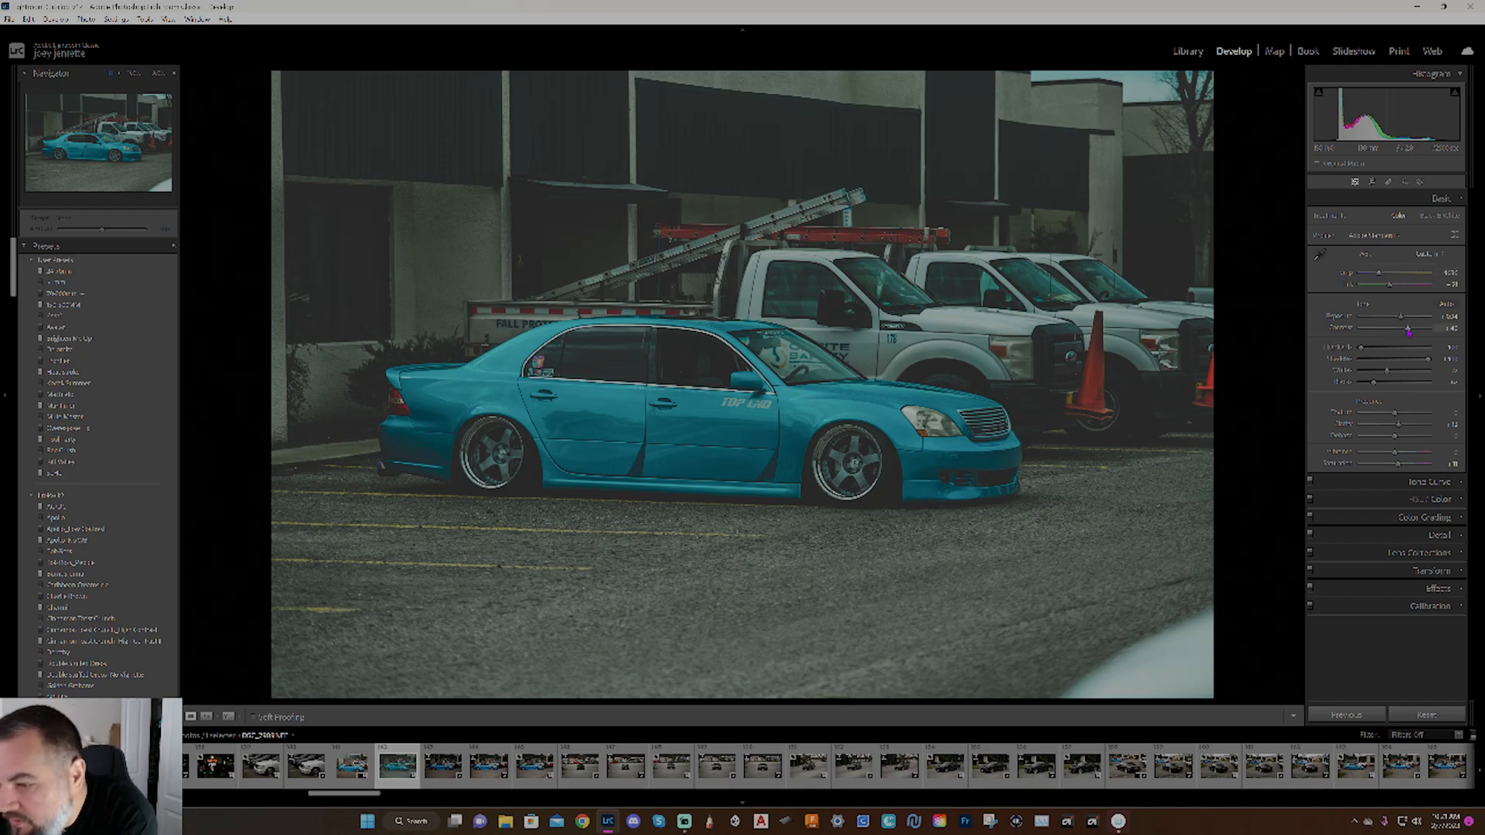
mouse_move(1407, 331)
mouse_down()
mouse_move(1359, 339)
mouse_move(1409, 347)
mouse_up()
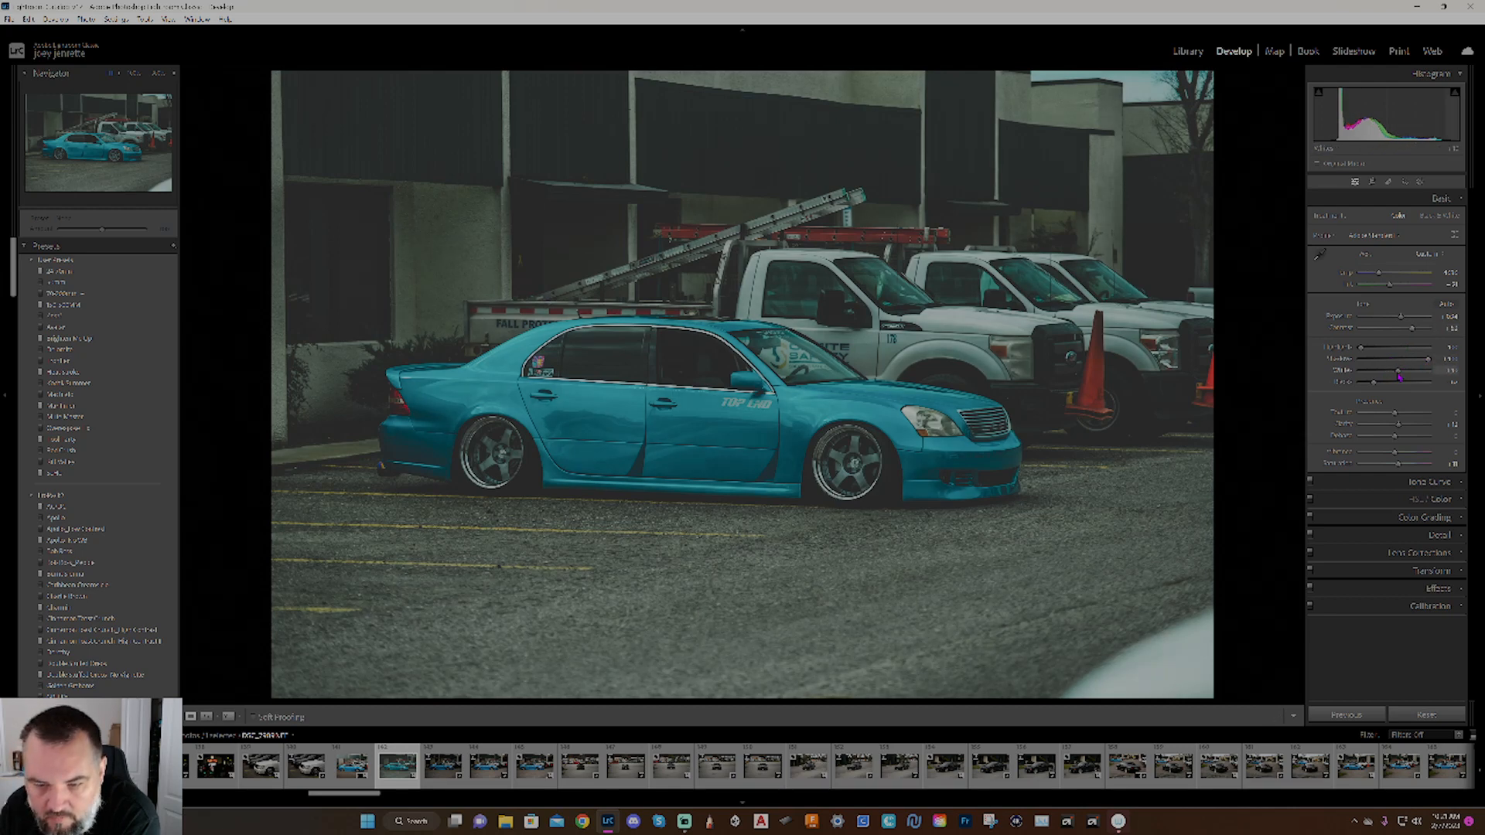
drag(1397, 377, 1401, 377)
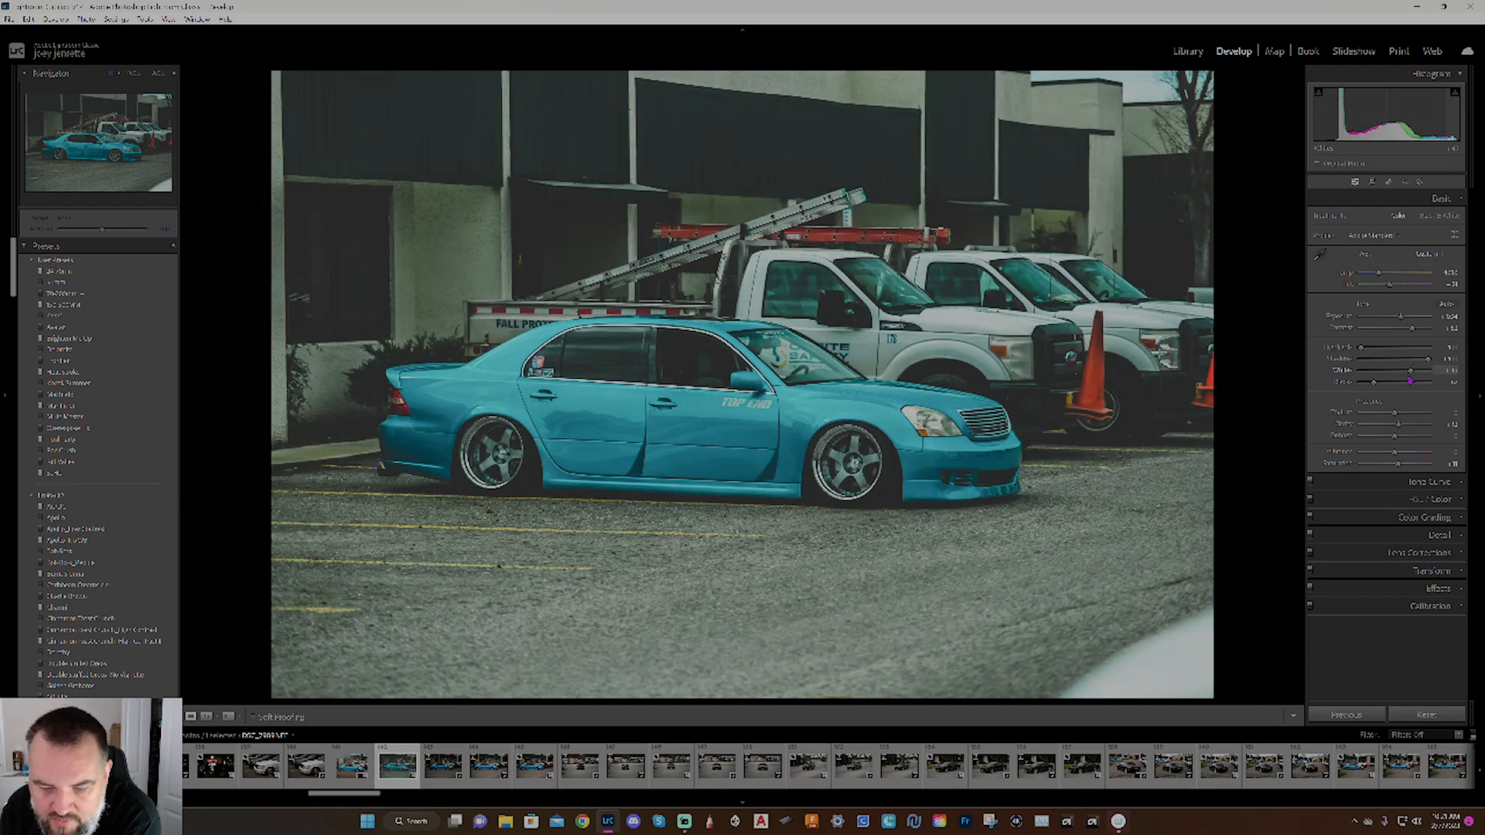
drag(1409, 380, 1407, 380)
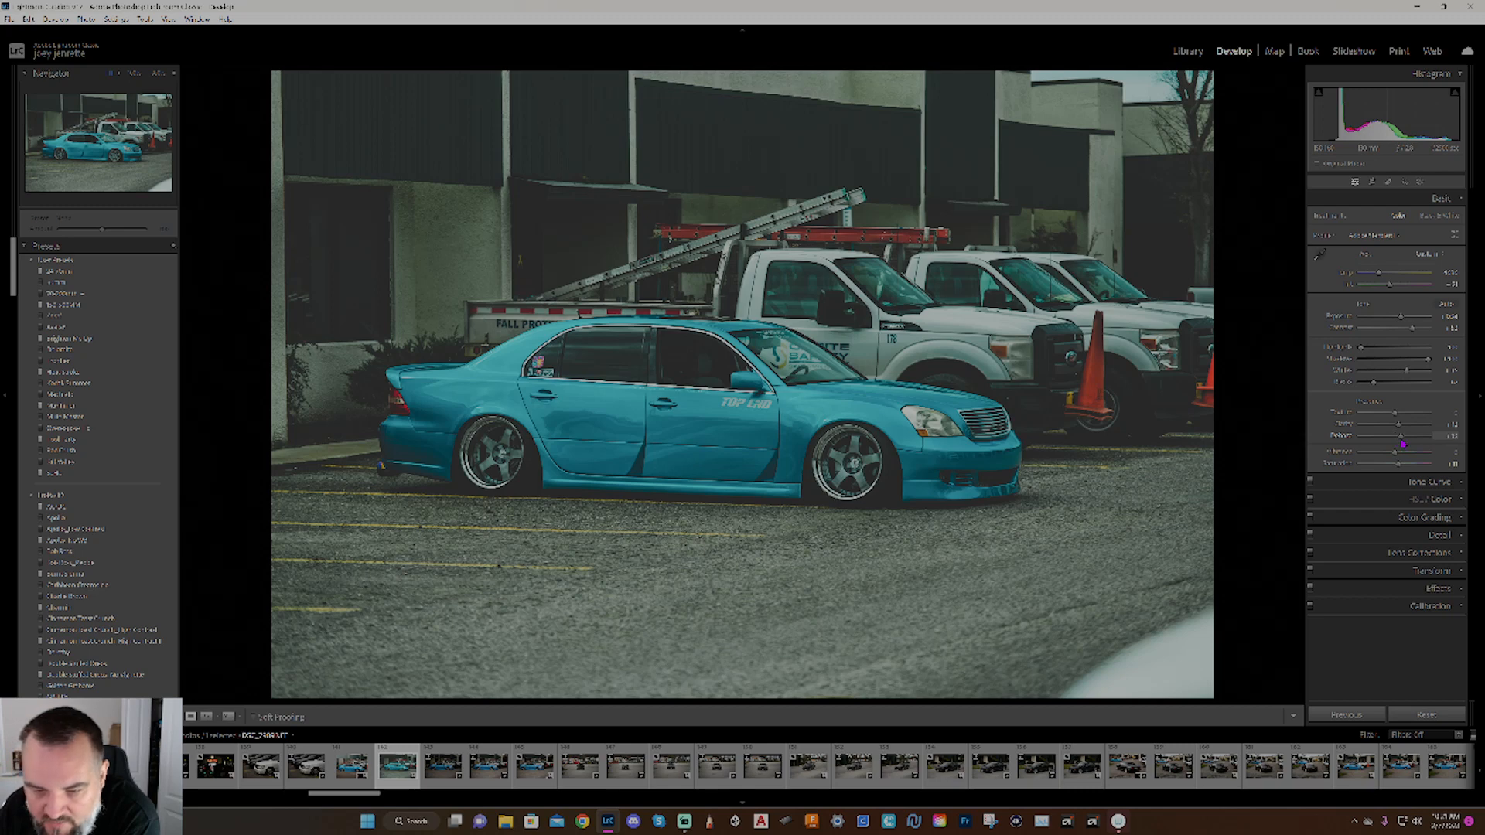
drag(1403, 444, 1409, 447)
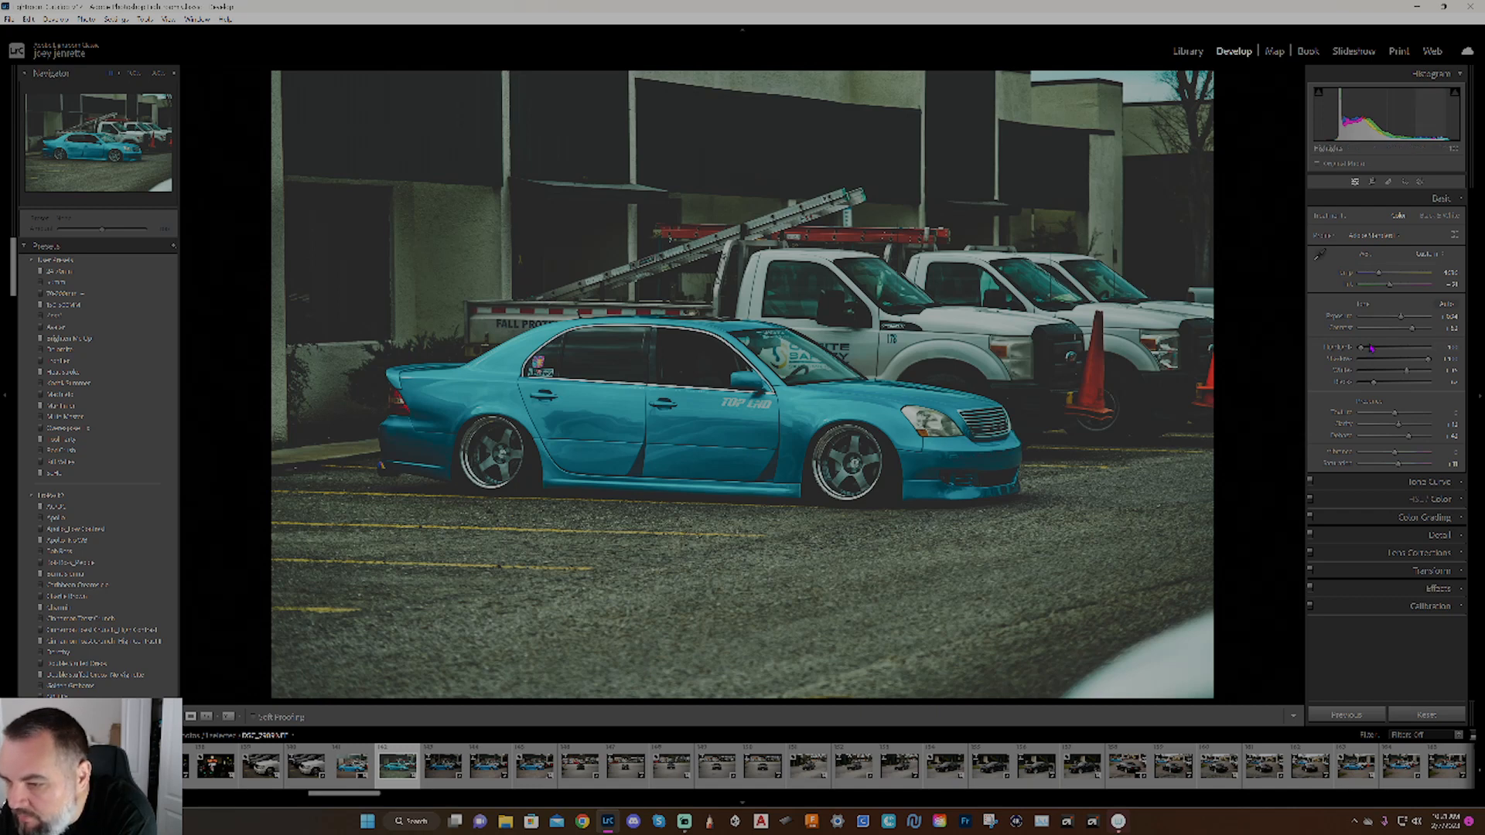
Add a linear gradient mask over the foreground asphalt with texture and clarity lowered moderately and noise at 100.
click(1419, 183)
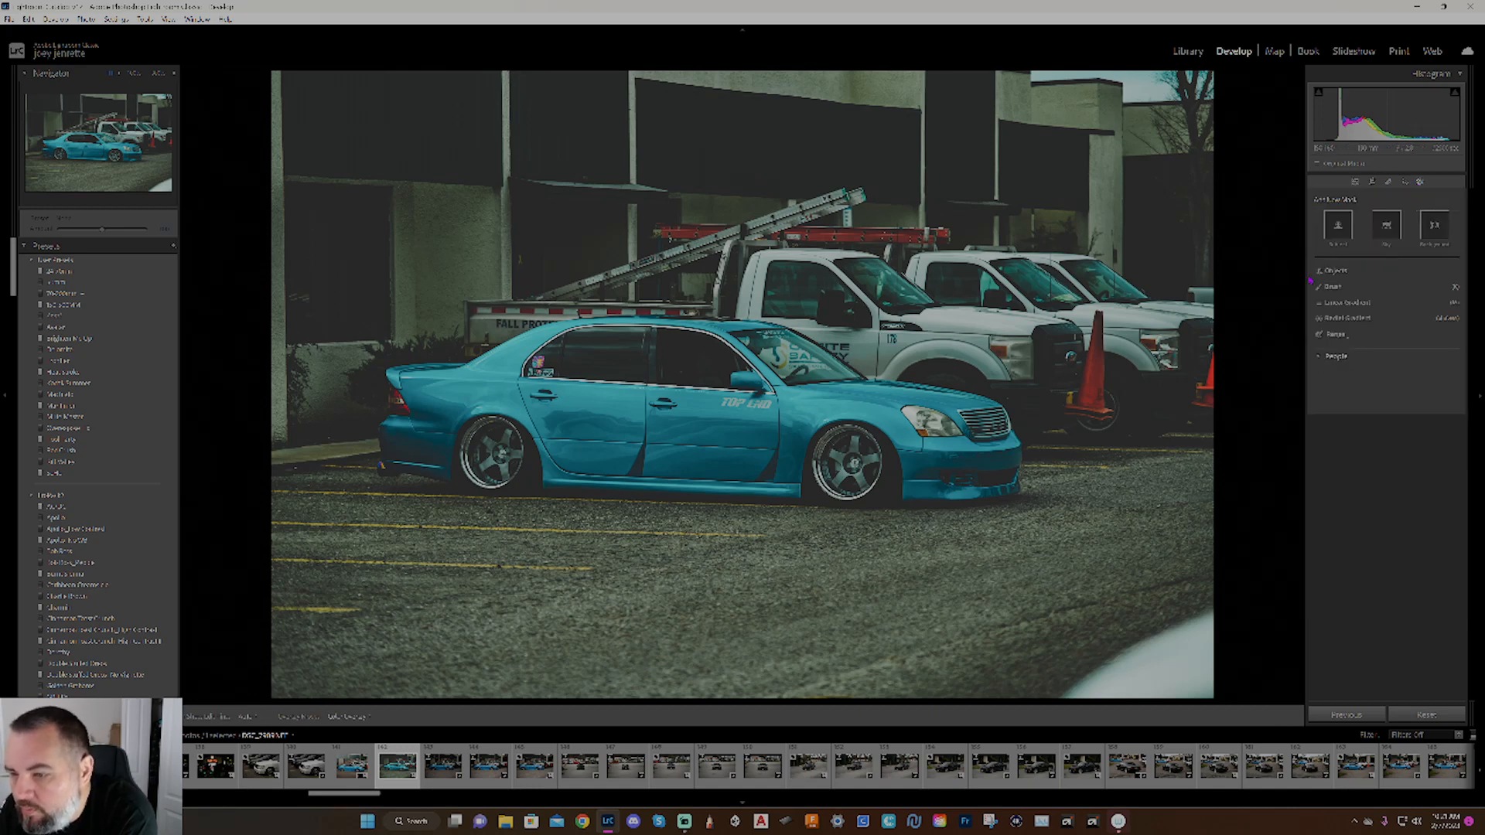
click(1342, 302)
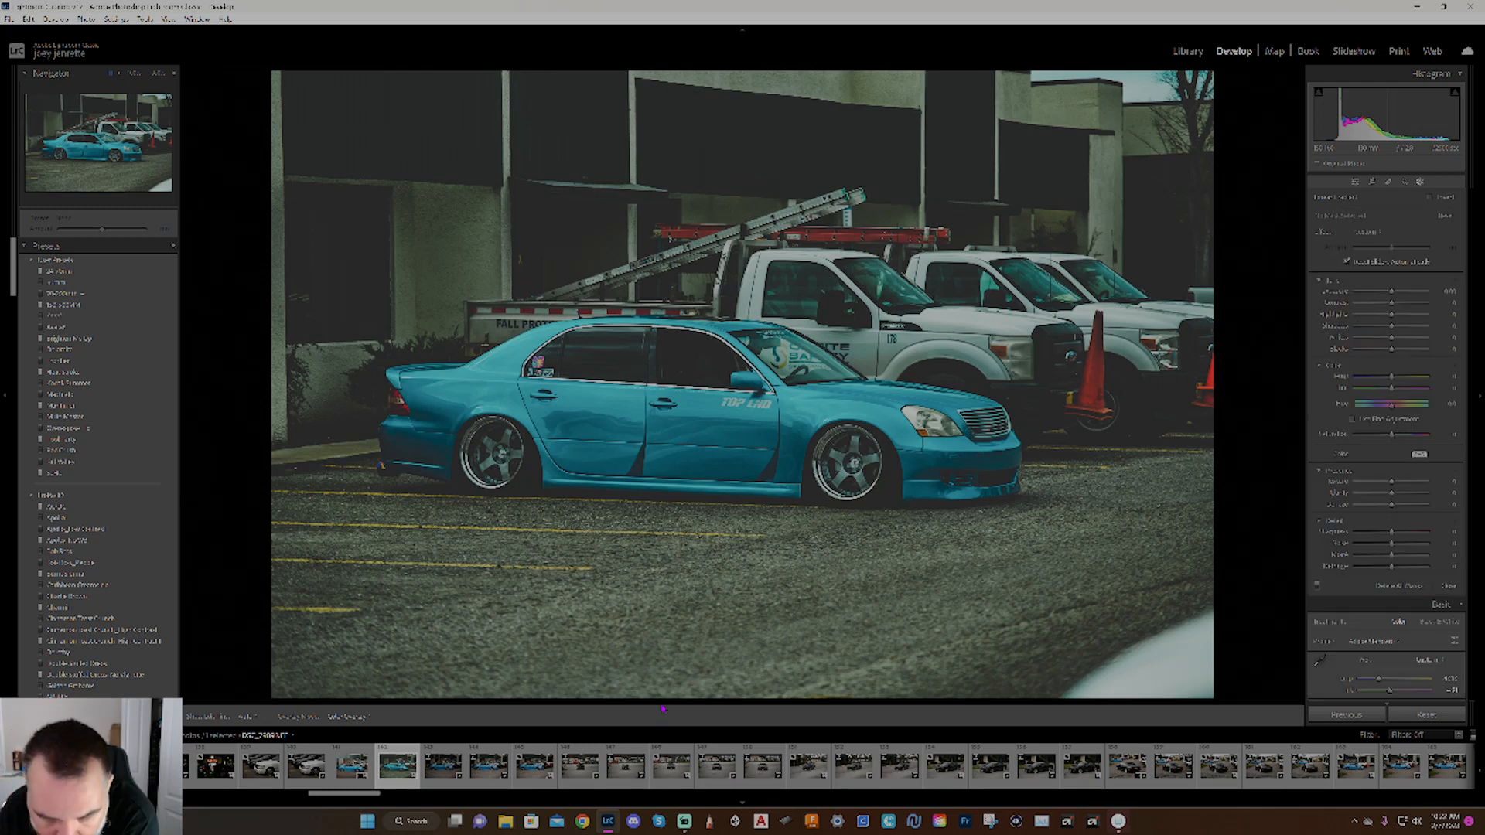
drag(675, 692, 683, 414)
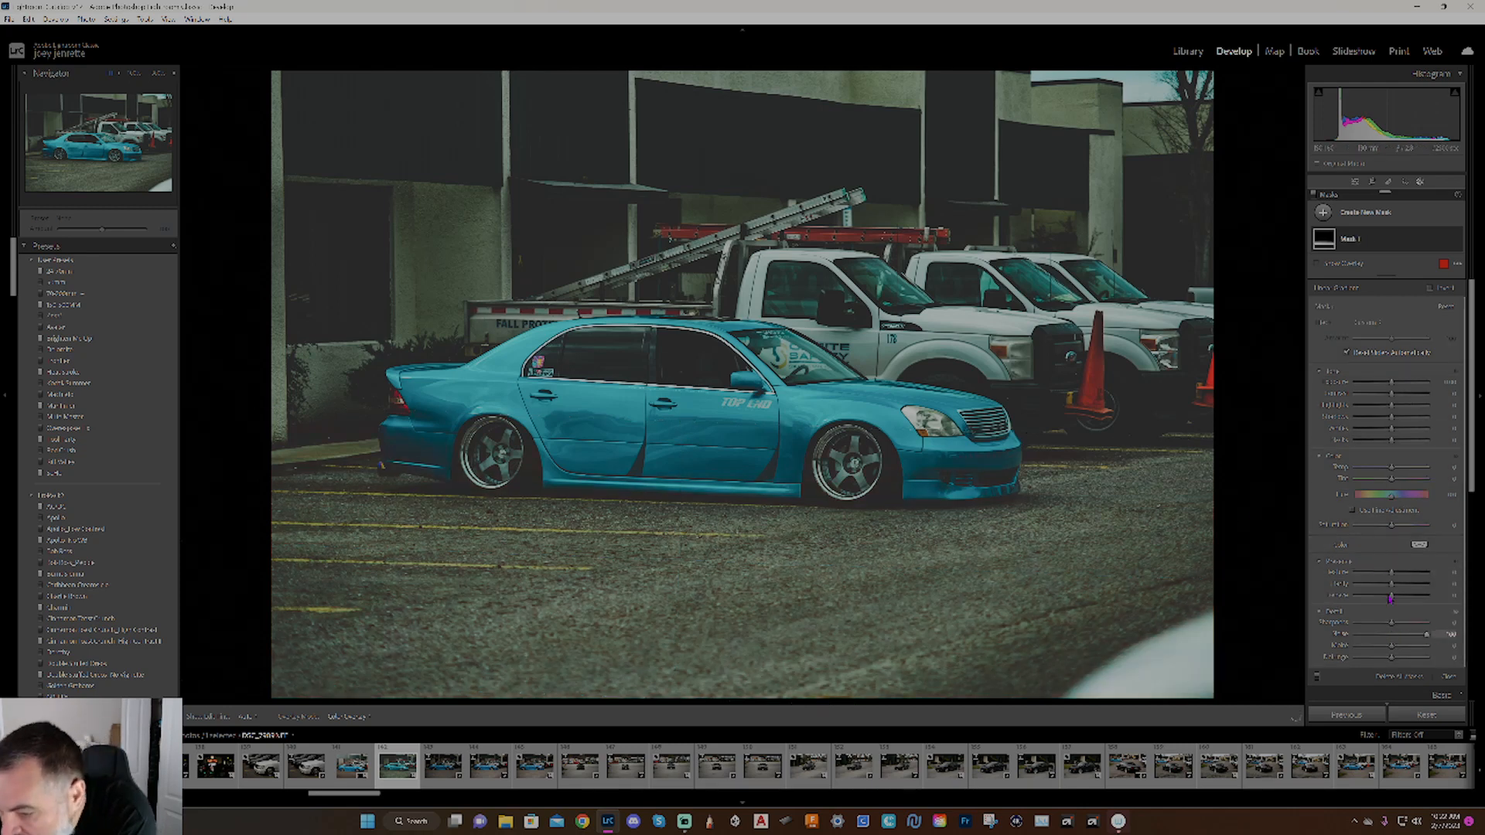
drag(1391, 587, 1385, 591)
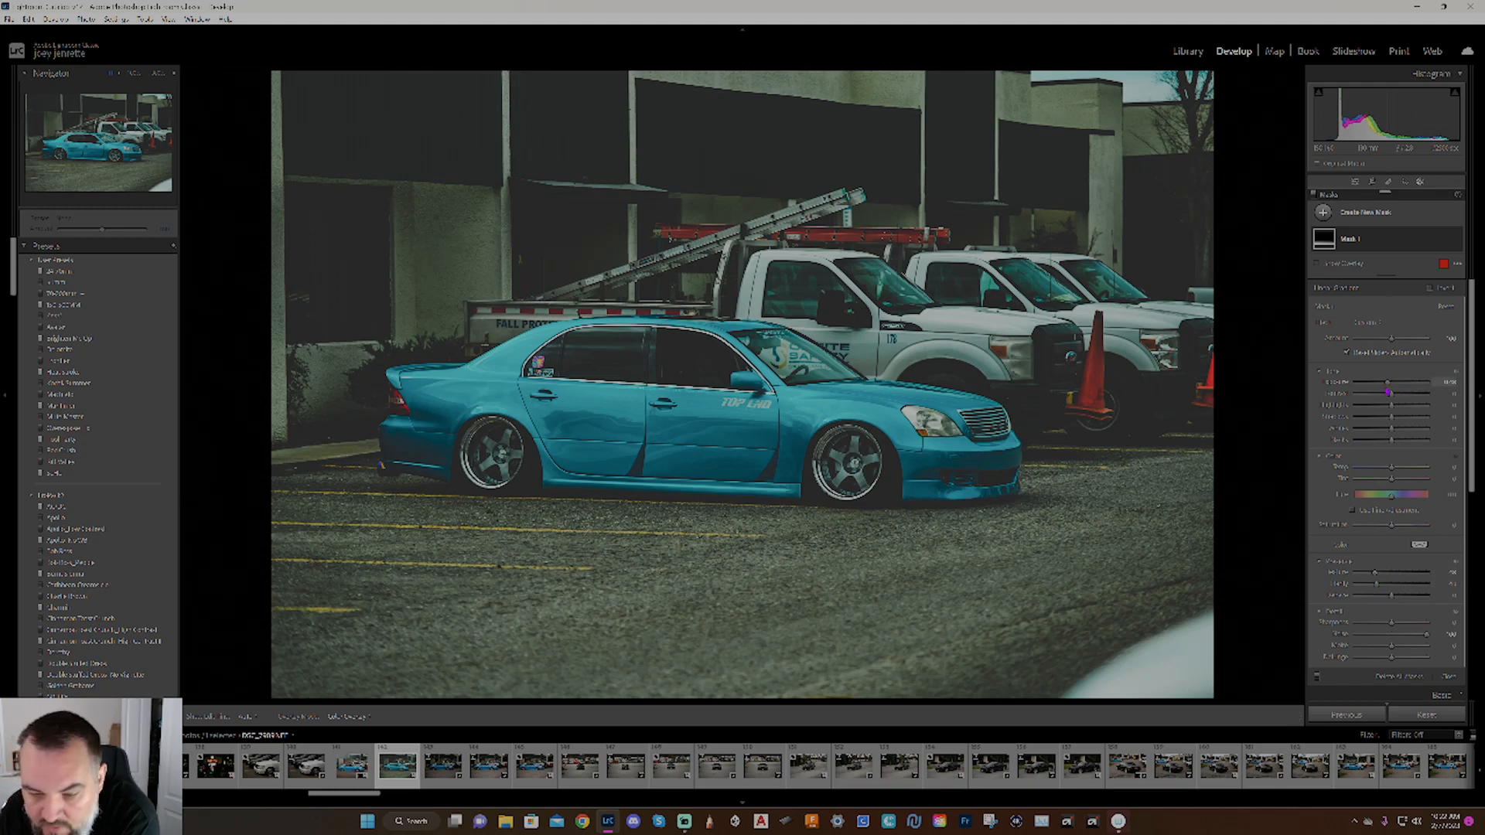
Darken the asphalt gradient mask with exposure lowered moderately, whites at minimum and blacks slightly lowered.
drag(1393, 385, 1380, 383)
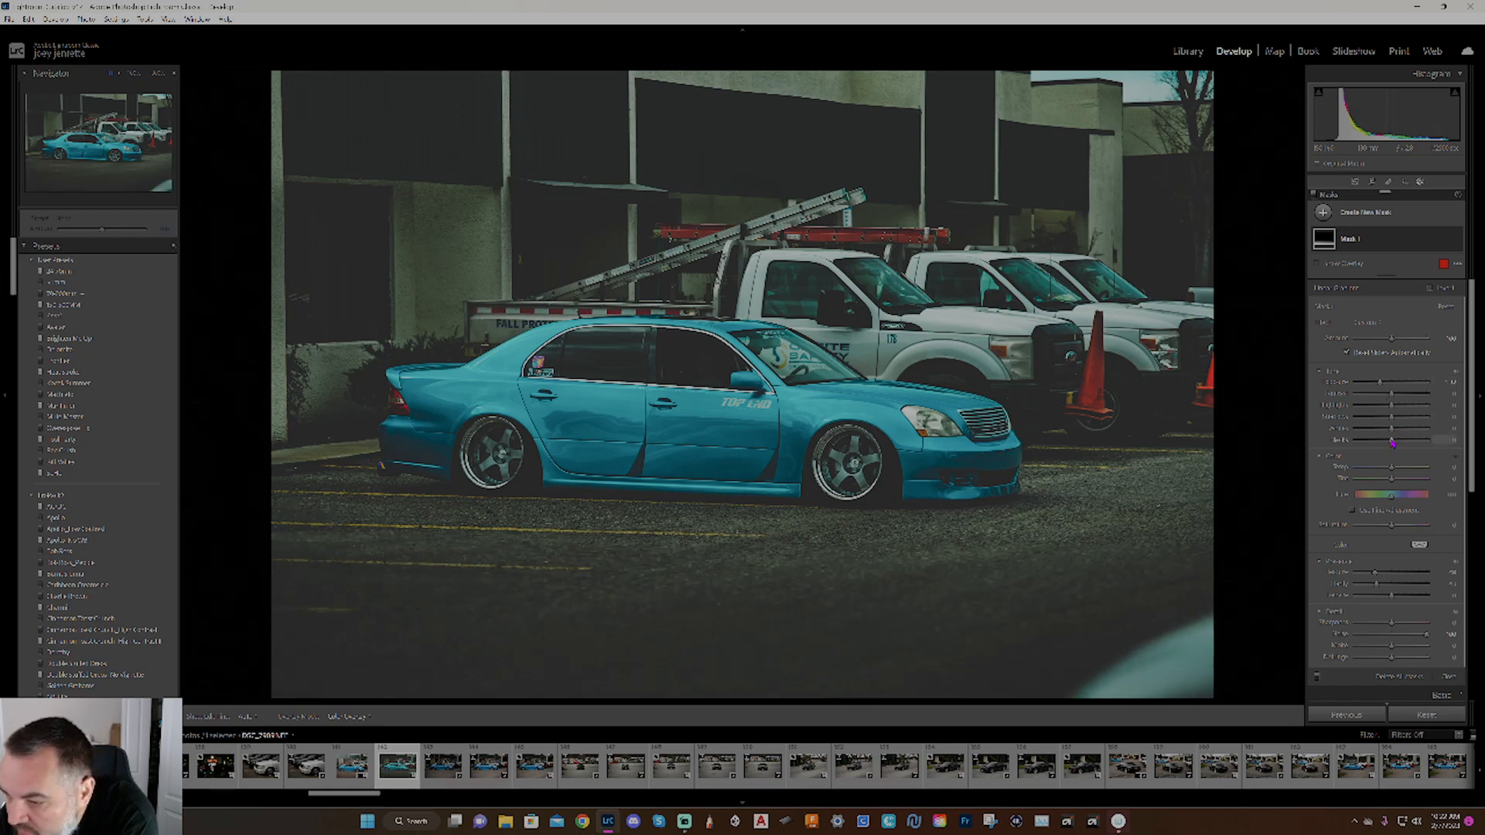
drag(1392, 430, 1357, 452)
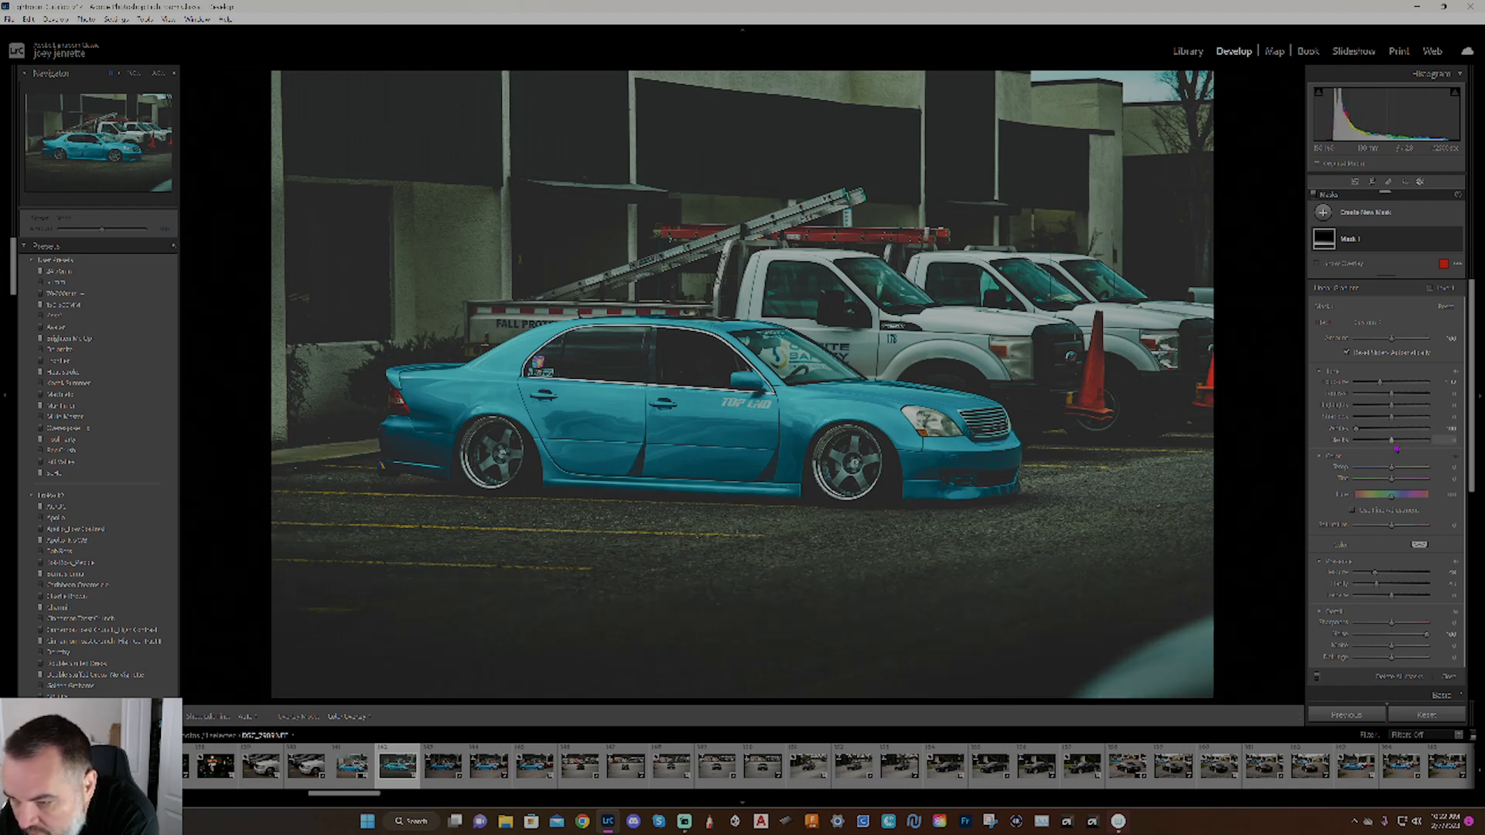
drag(1392, 442, 1176, 496)
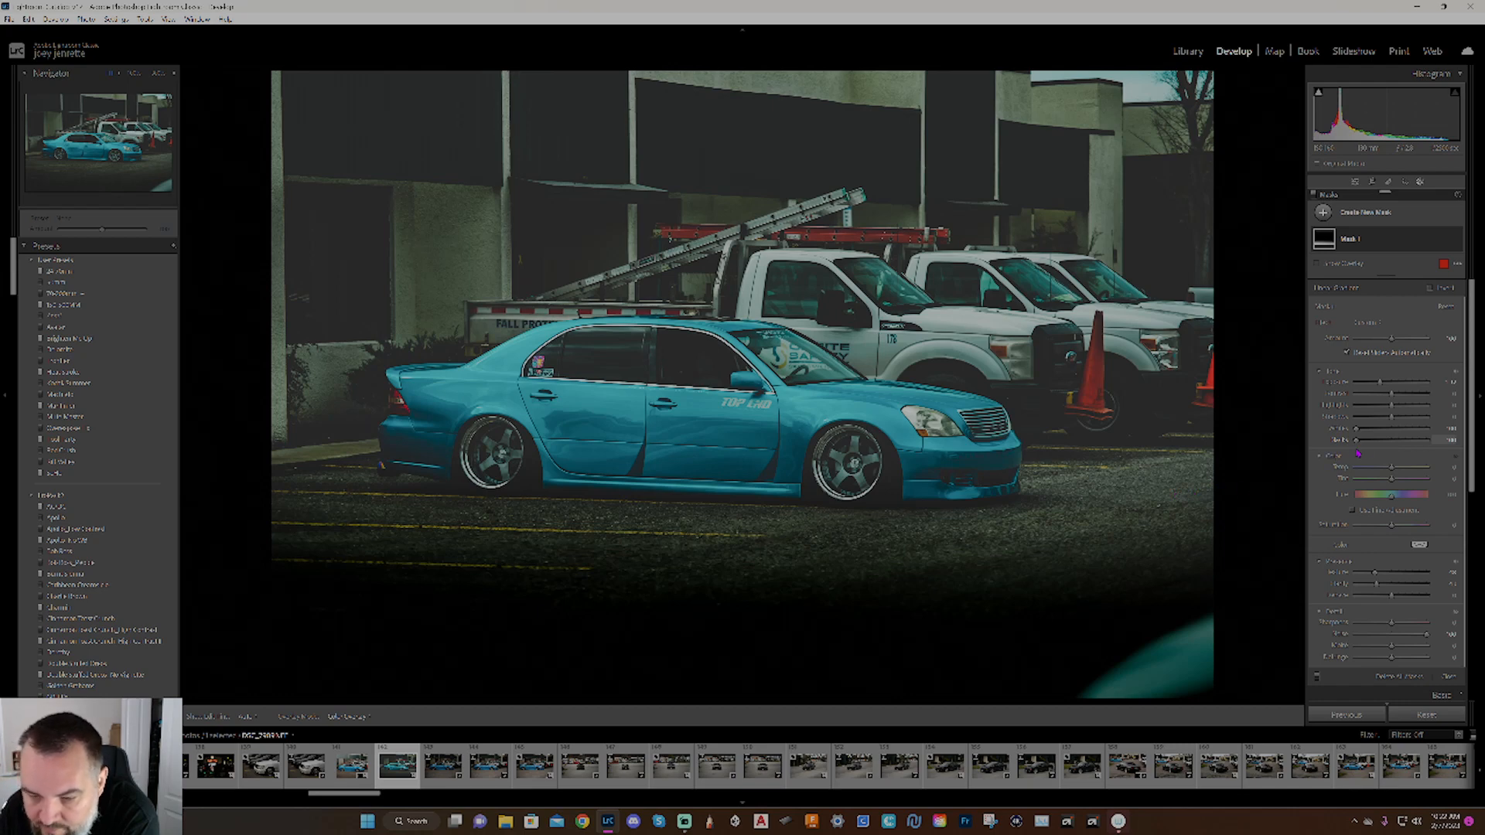
drag(1356, 440, 1392, 458)
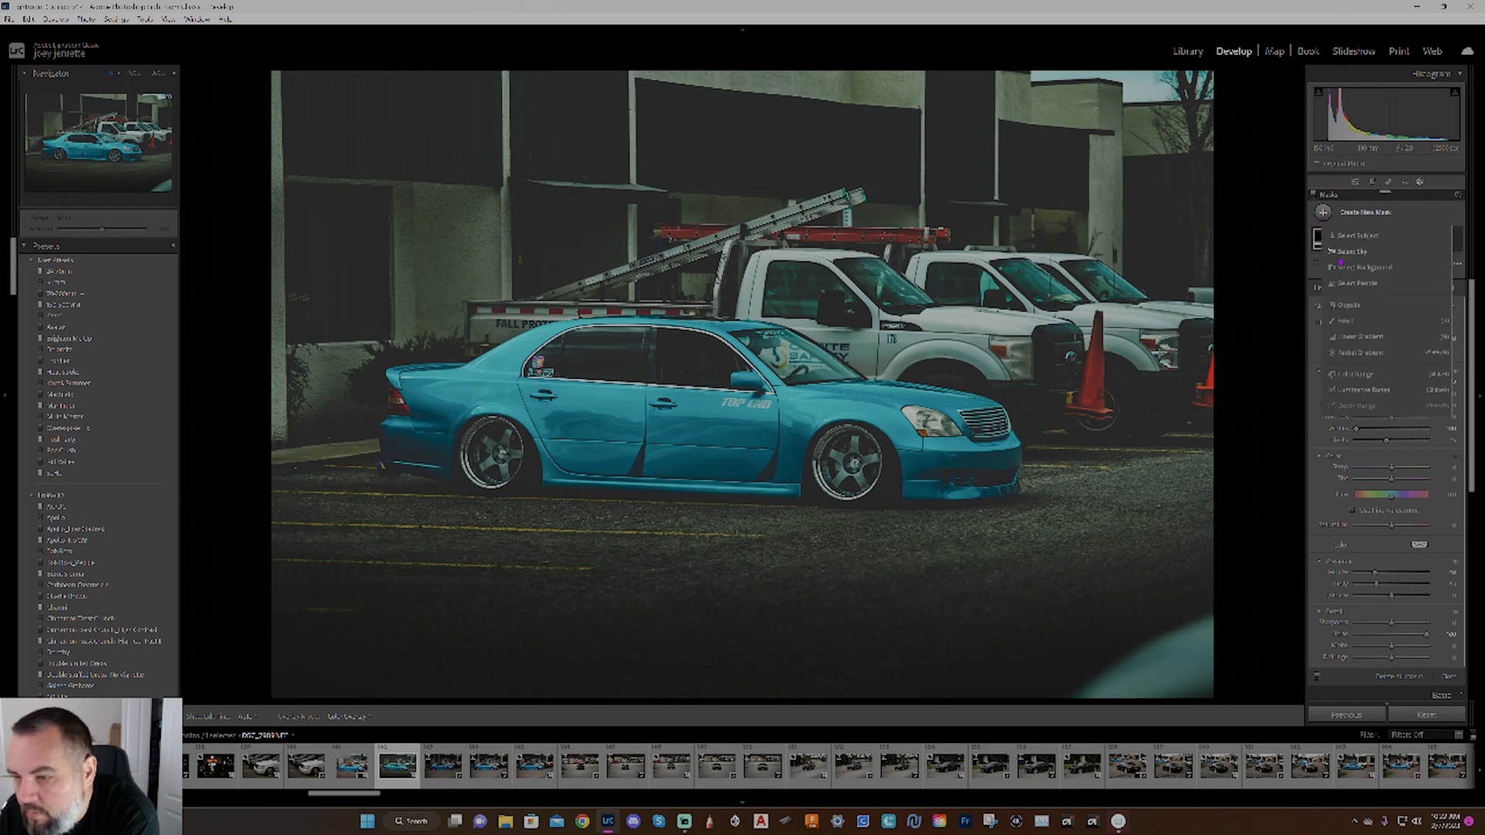
Paint a brush mask along the photo's bottom edge, covering the pale shape in the corner, with exposure at minimum and blacks near zero.
key(k)
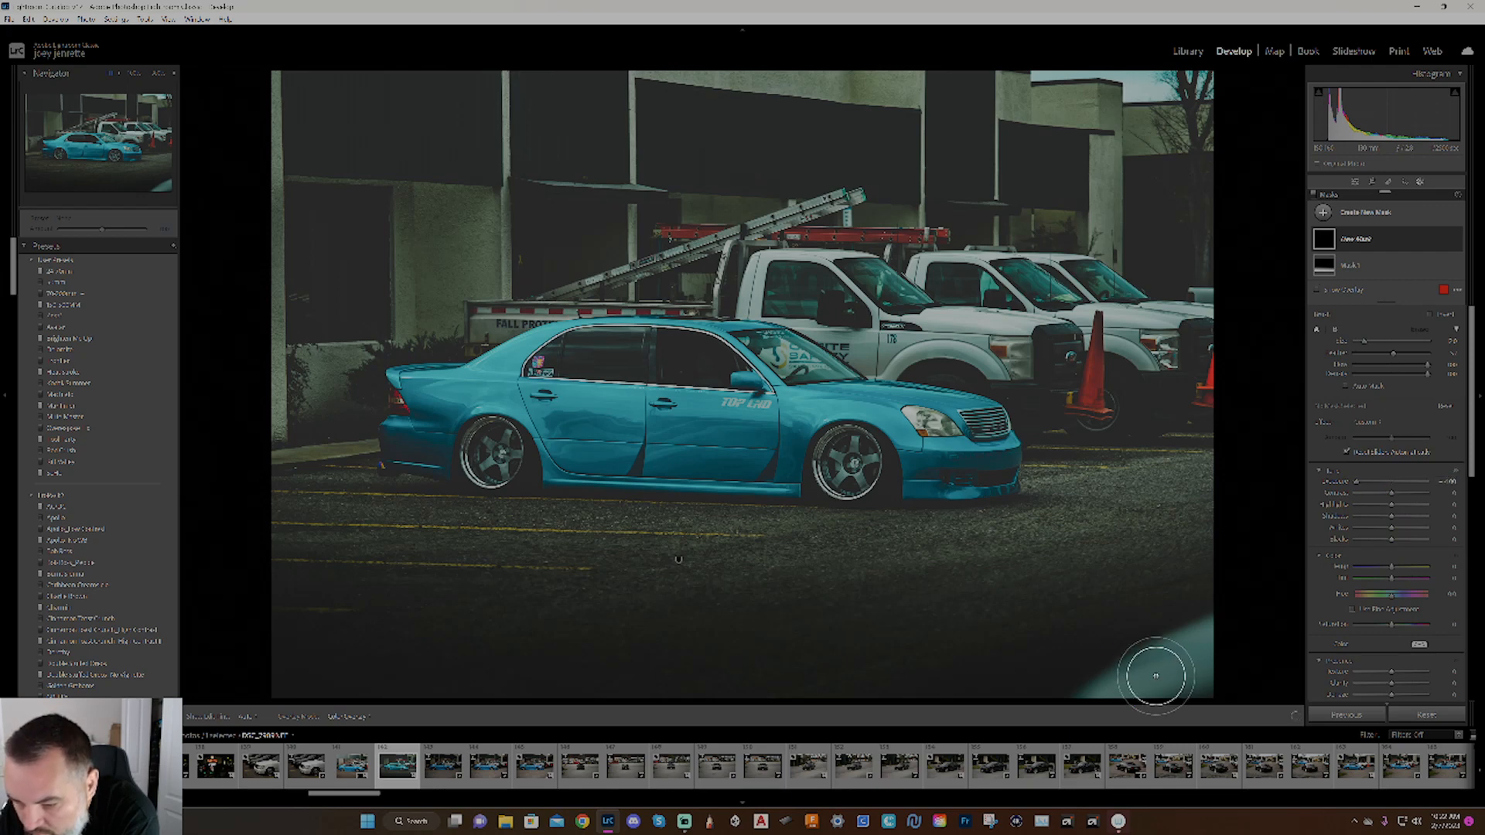
mouse_move(1206, 679)
mouse_down()
mouse_move(1122, 708)
mouse_move(1237, 680)
mouse_move(1055, 723)
mouse_move(1205, 669)
mouse_move(1060, 703)
mouse_move(1239, 637)
mouse_move(1122, 686)
mouse_up()
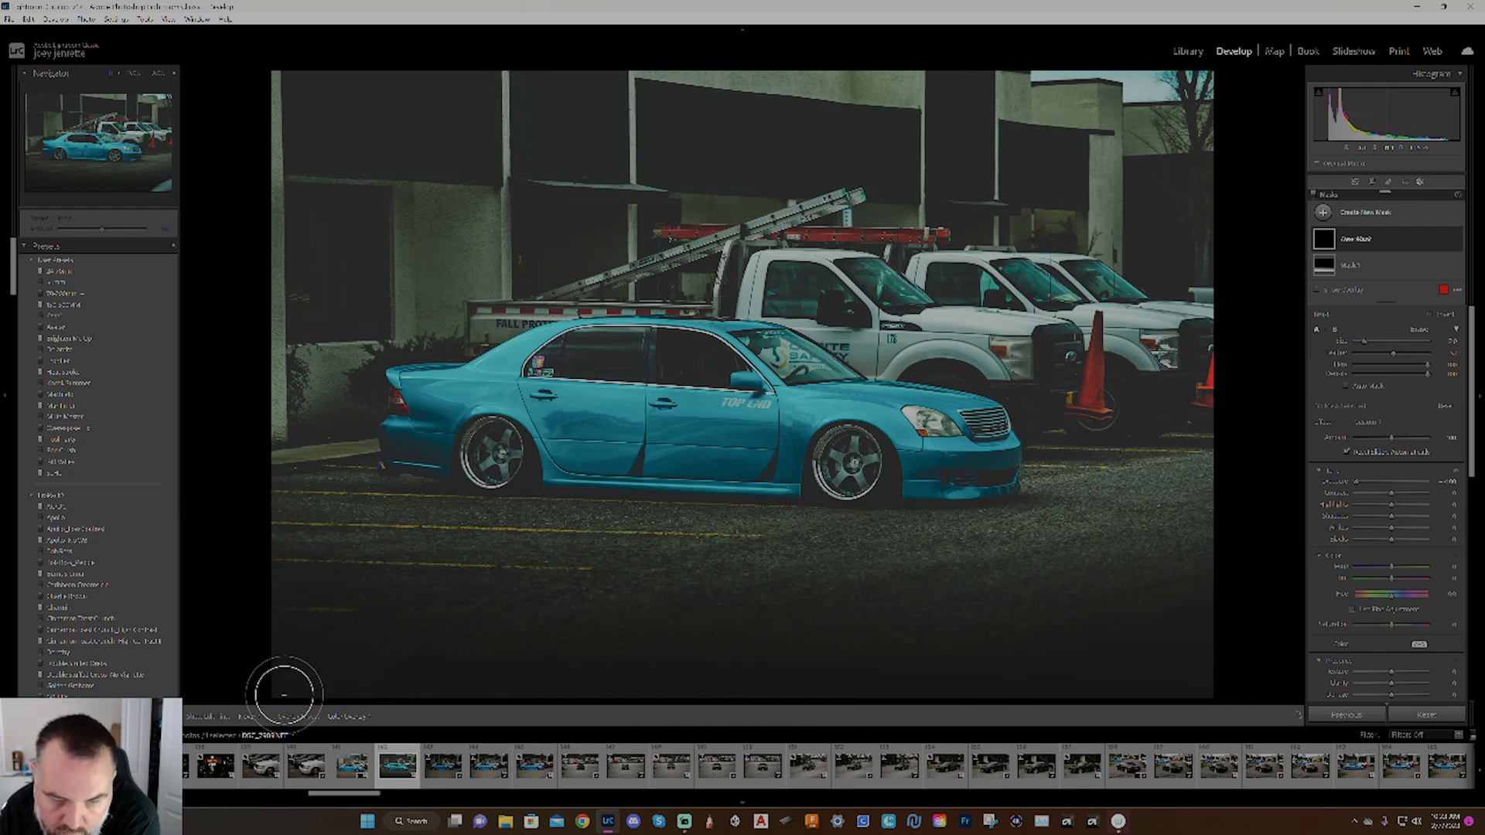
drag(245, 700, 272, 698)
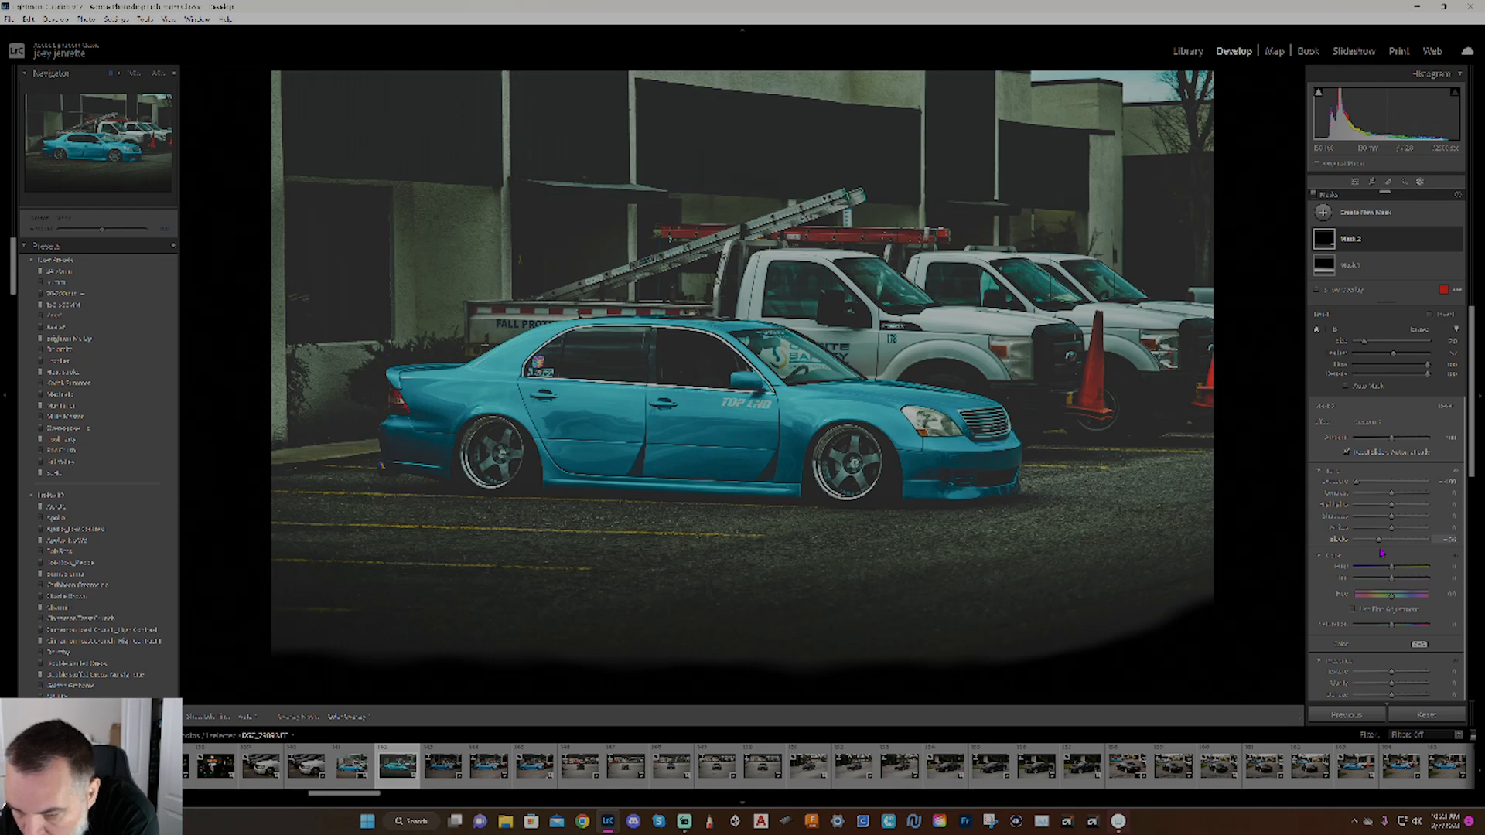
drag(1382, 552, 1395, 555)
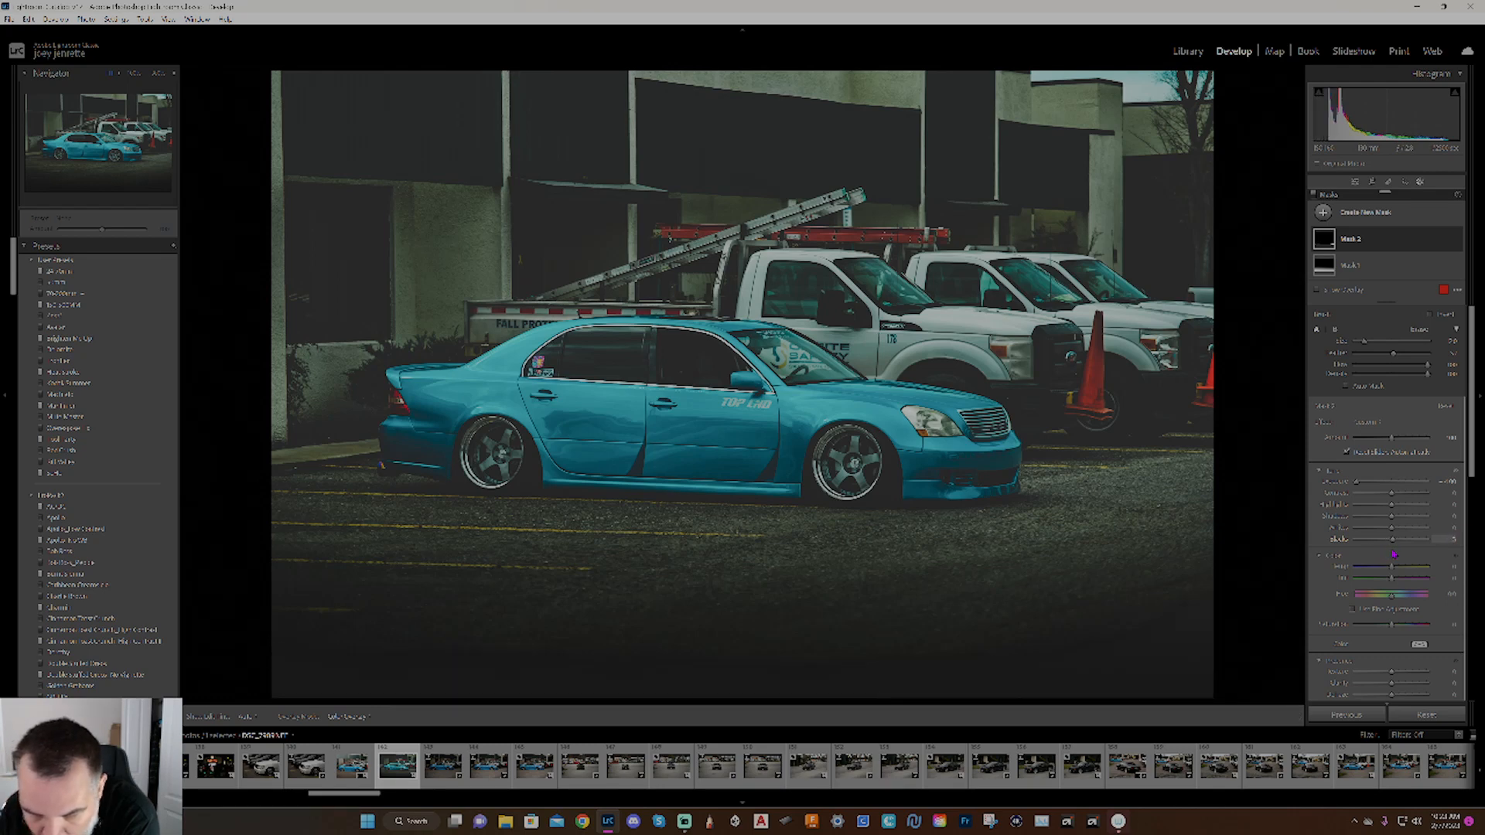
Paint a new brush mask over the whole blue sedan with clarity slightly raised and sharpness at maximum, checking its coverage with the overlay.
click(1324, 214)
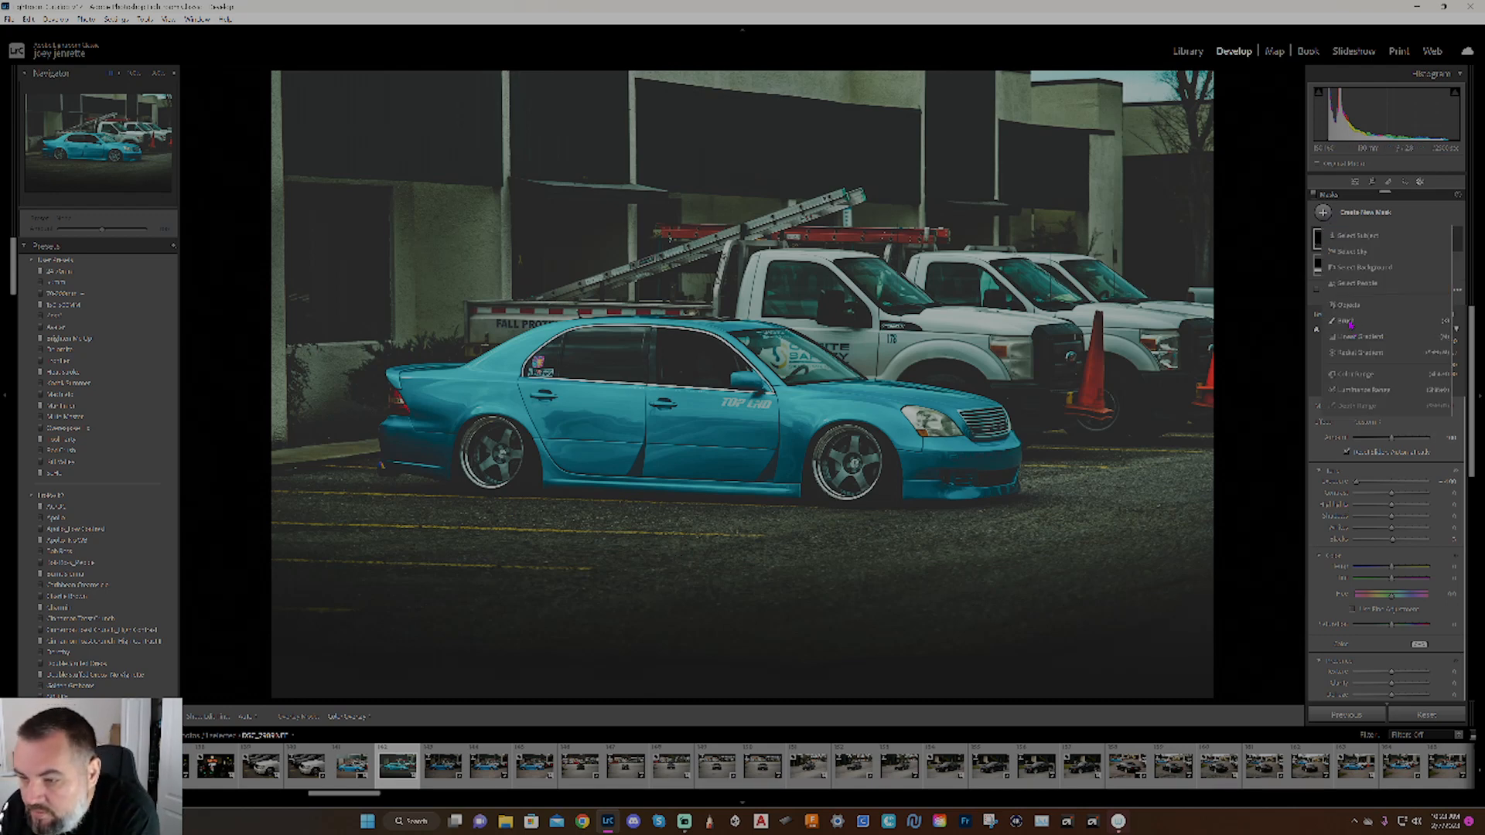
click(1350, 324)
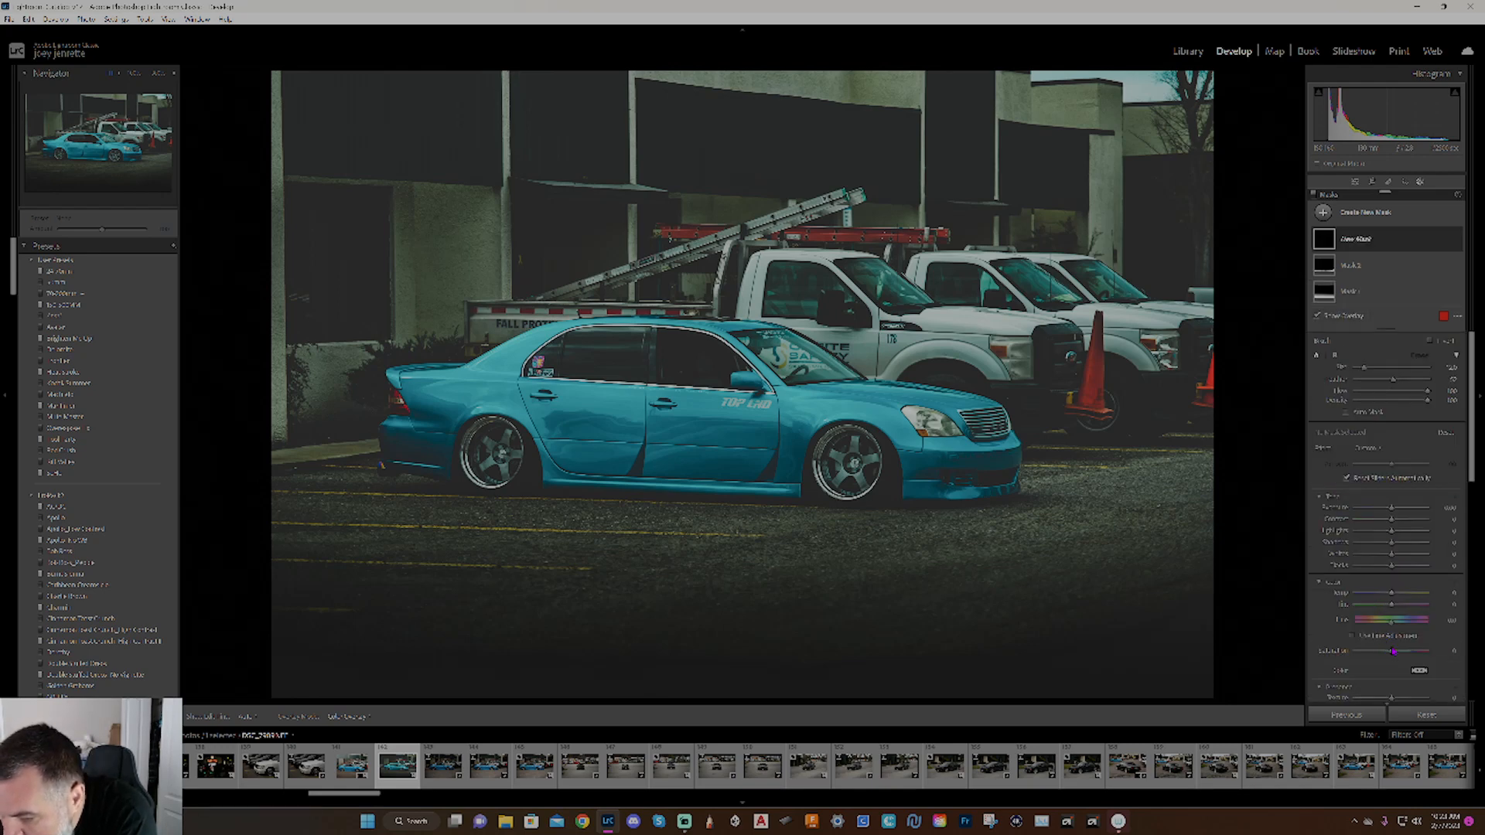
scroll(1394, 652, down, 3)
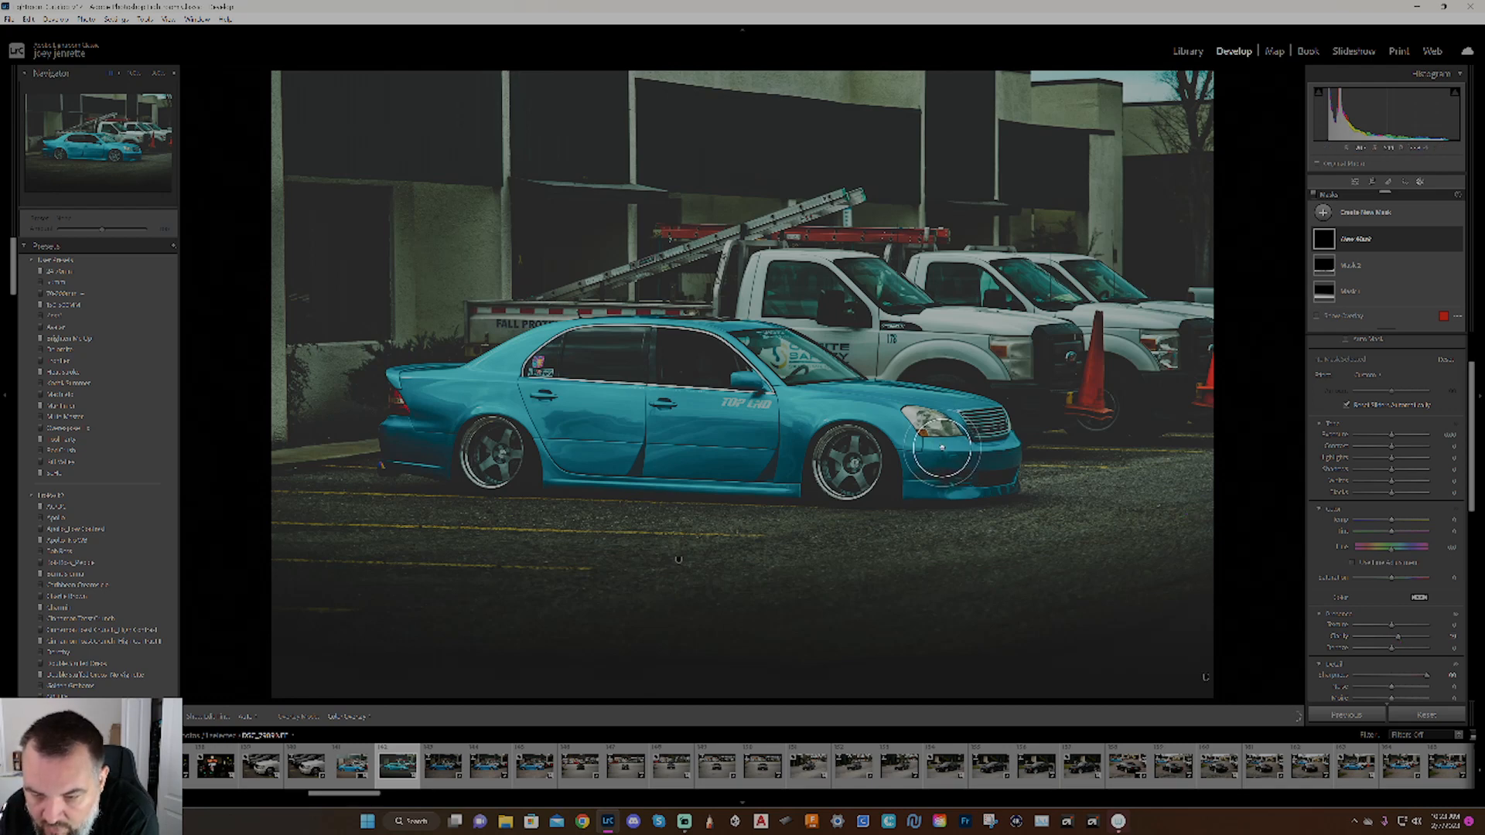
mouse_move(839, 464)
mouse_down()
mouse_move(894, 451)
mouse_move(826, 458)
mouse_move(977, 467)
mouse_move(970, 443)
mouse_move(934, 433)
mouse_move(714, 442)
mouse_move(751, 420)
mouse_move(570, 443)
mouse_move(819, 467)
mouse_move(409, 445)
mouse_move(426, 414)
mouse_move(524, 400)
mouse_move(535, 371)
mouse_move(497, 388)
mouse_move(597, 354)
mouse_move(788, 370)
mouse_move(831, 388)
mouse_move(665, 399)
mouse_move(956, 441)
mouse_move(986, 462)
mouse_move(927, 459)
mouse_up()
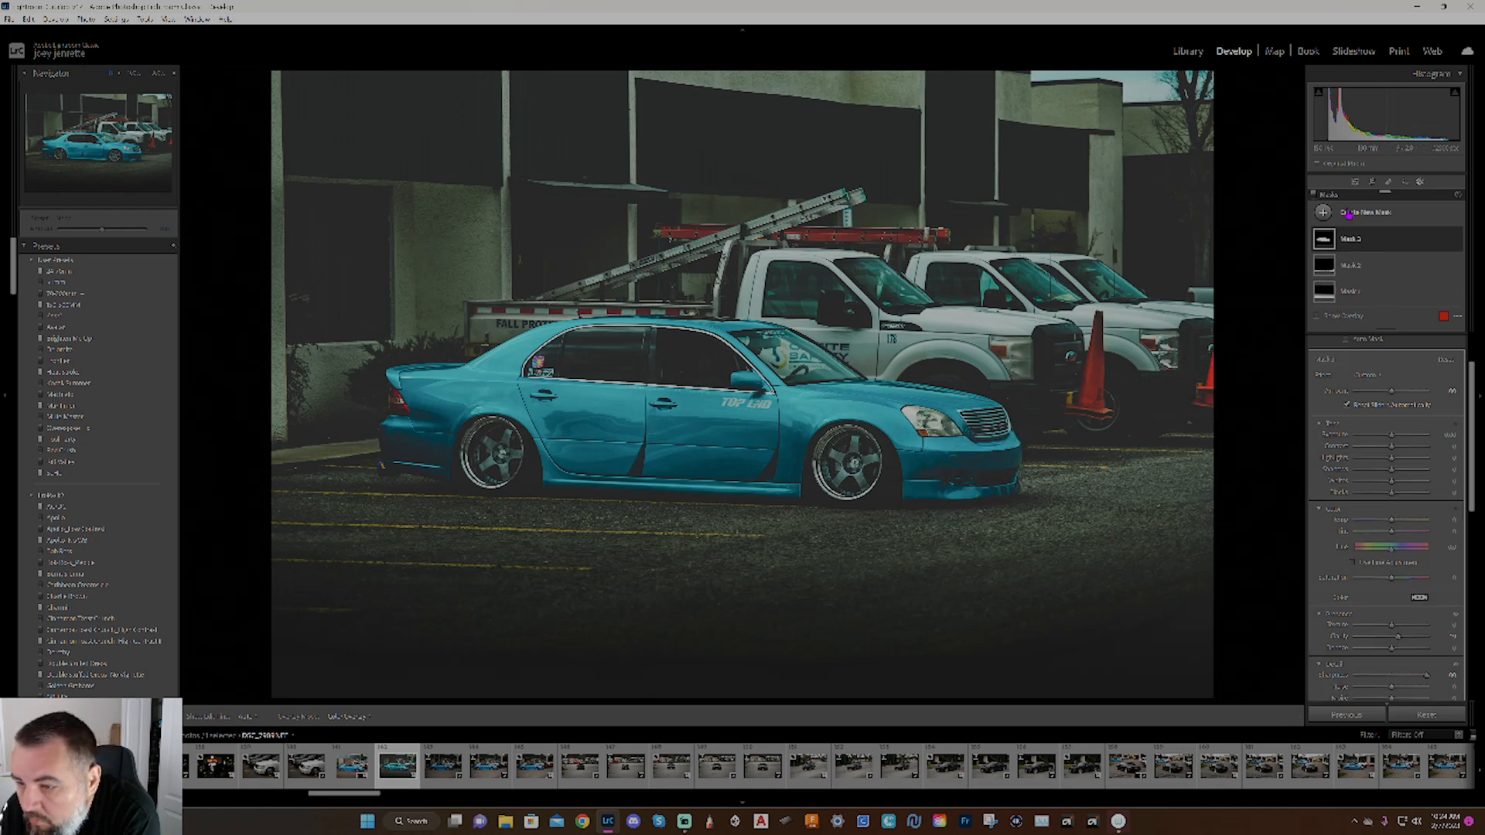
click(1324, 212)
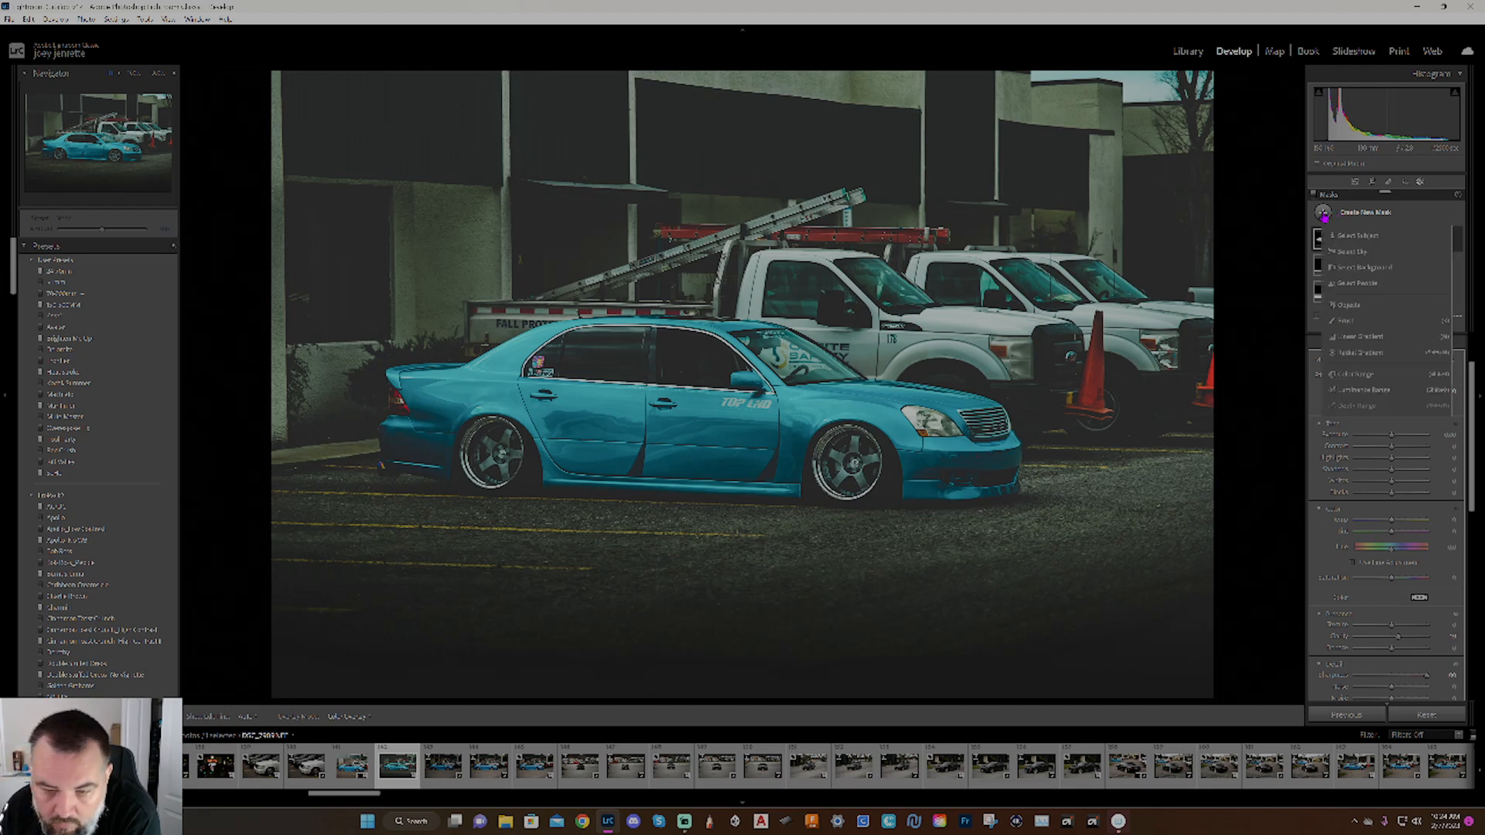
click(1323, 214)
click(1324, 215)
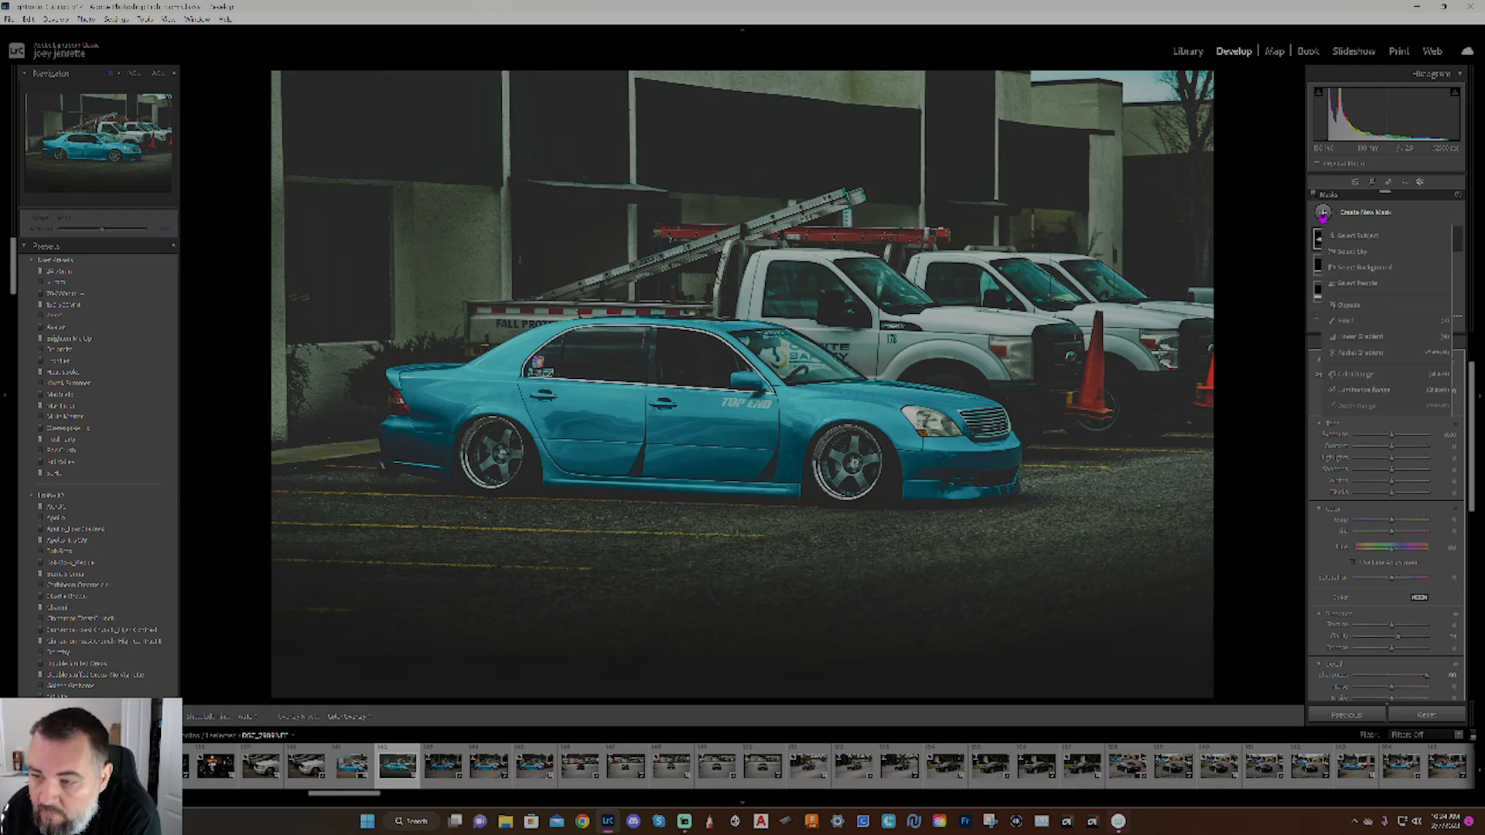
click(1323, 215)
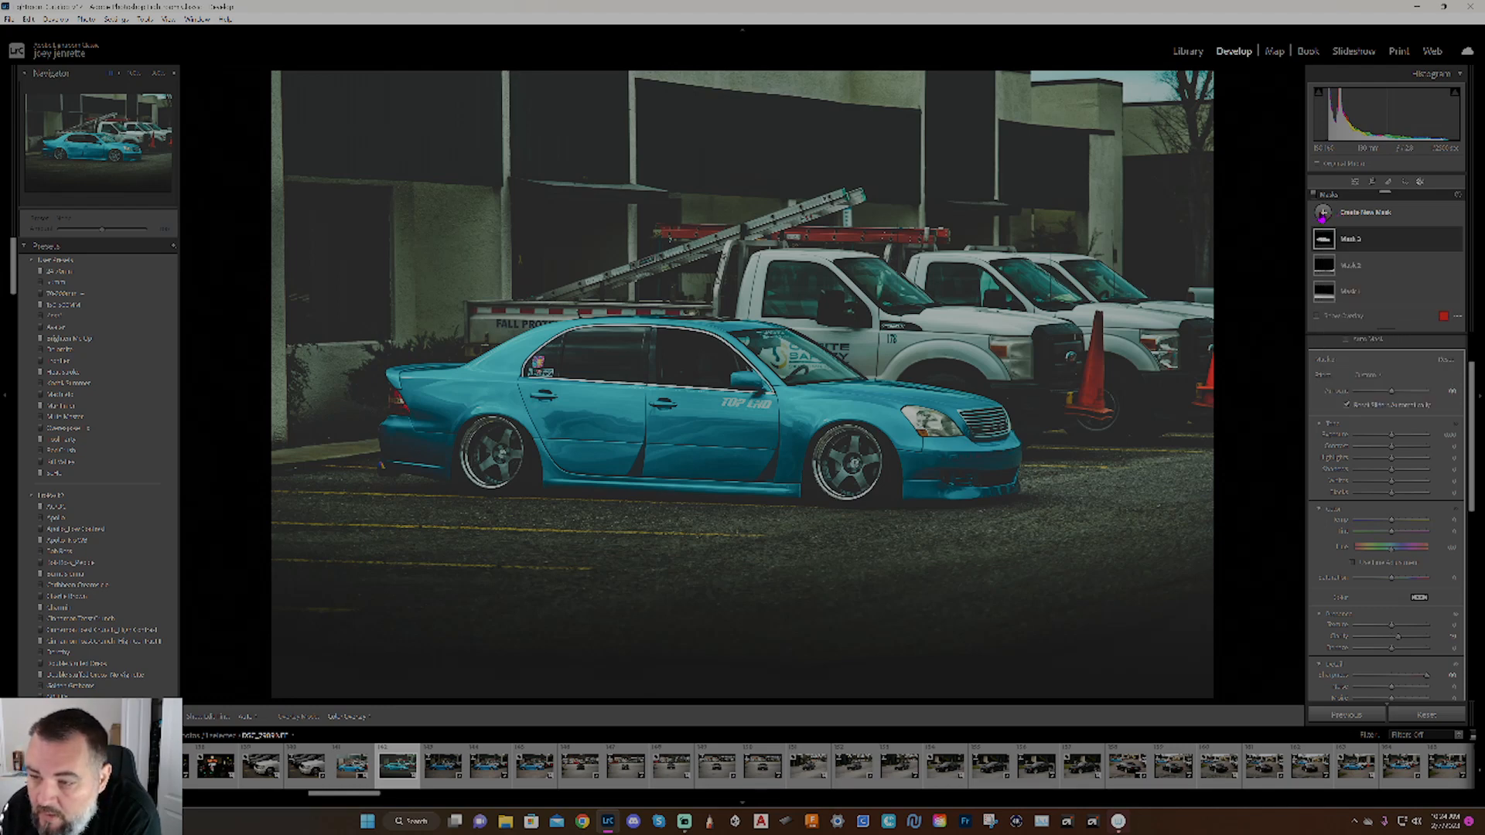
click(1318, 316)
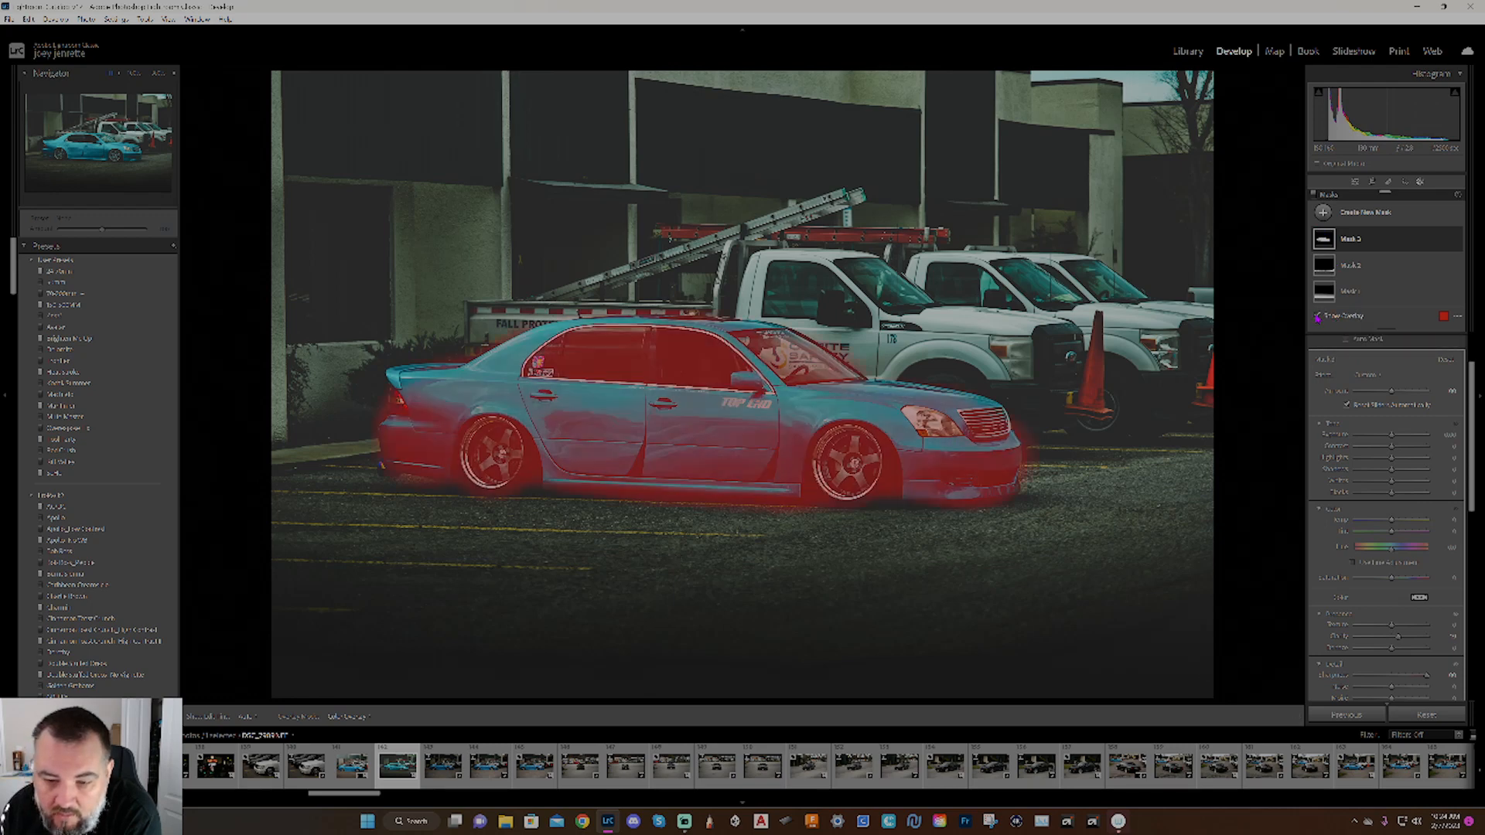
click(1318, 317)
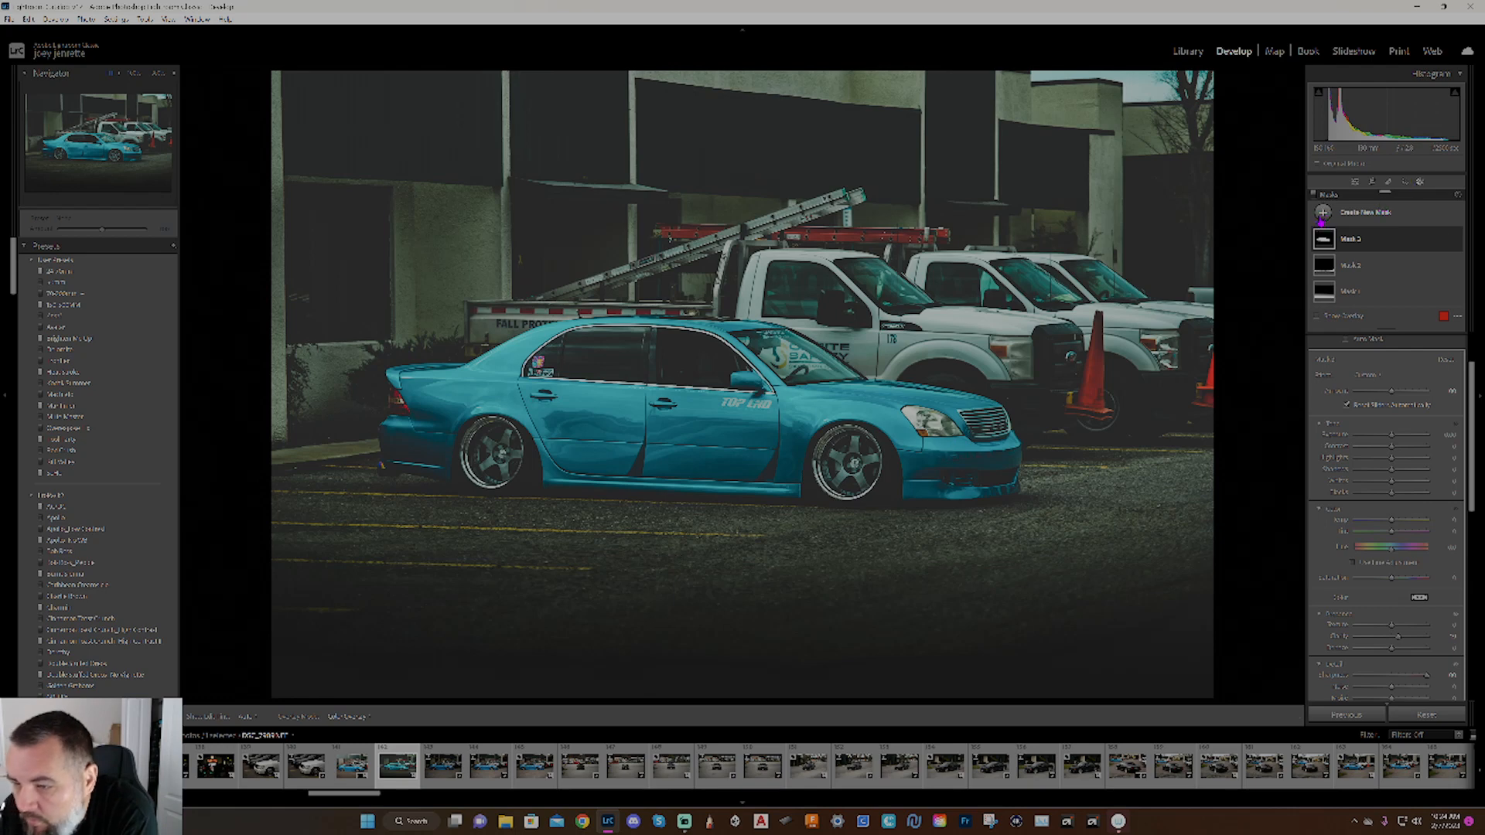
click(1323, 215)
click(1350, 321)
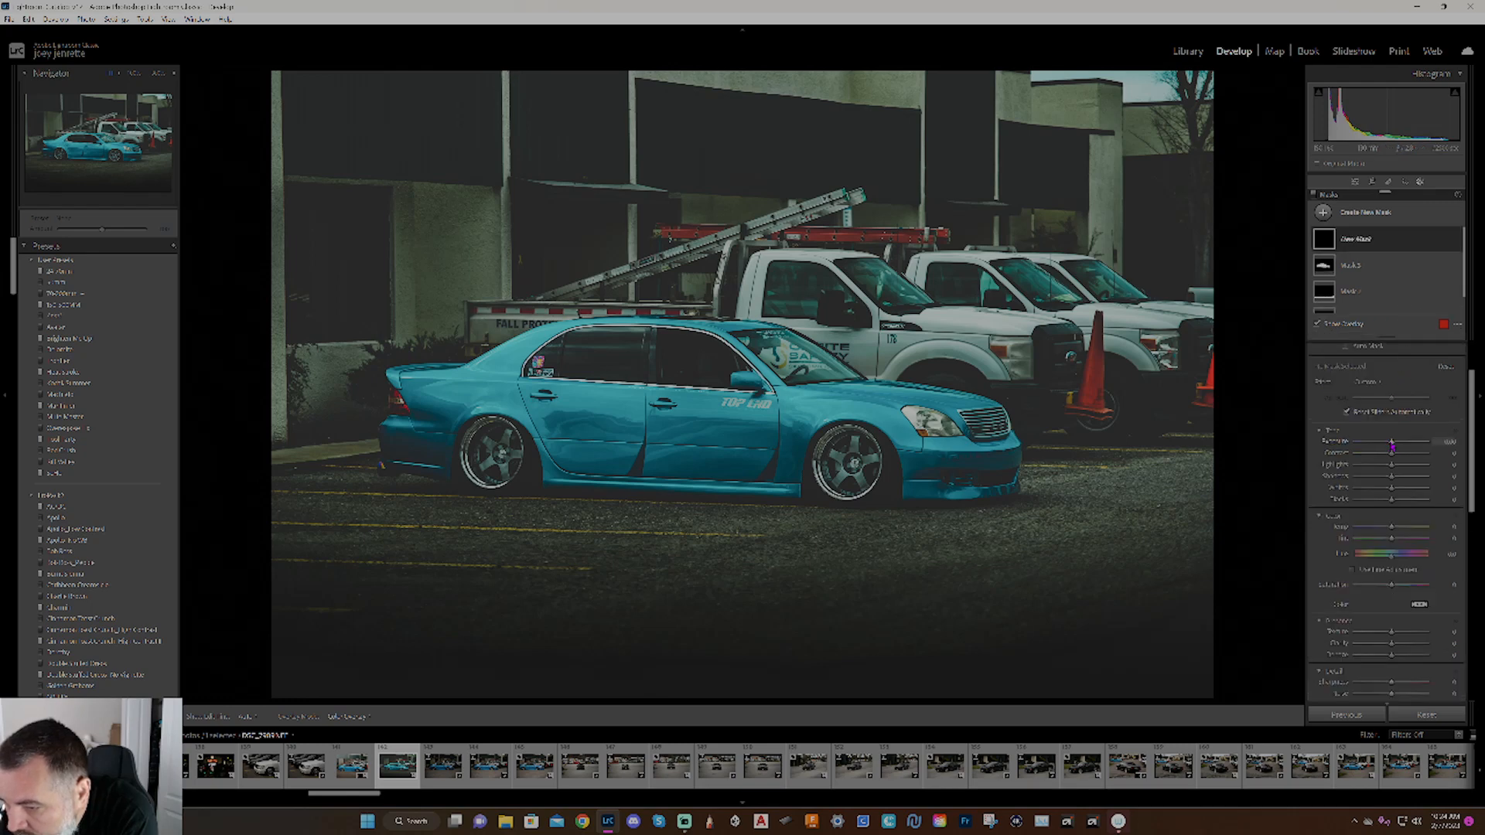
click(1378, 384)
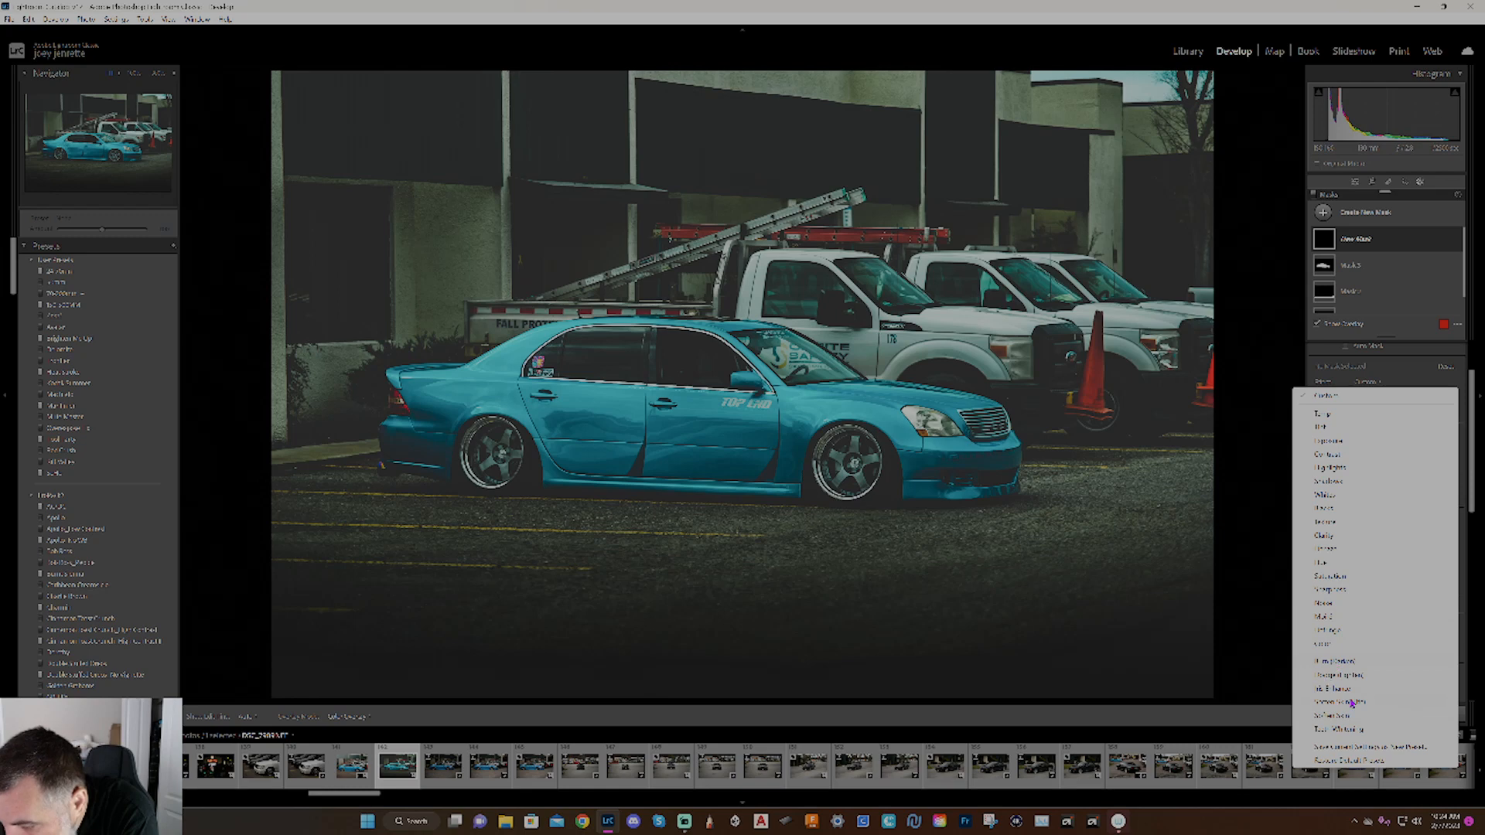
click(1345, 680)
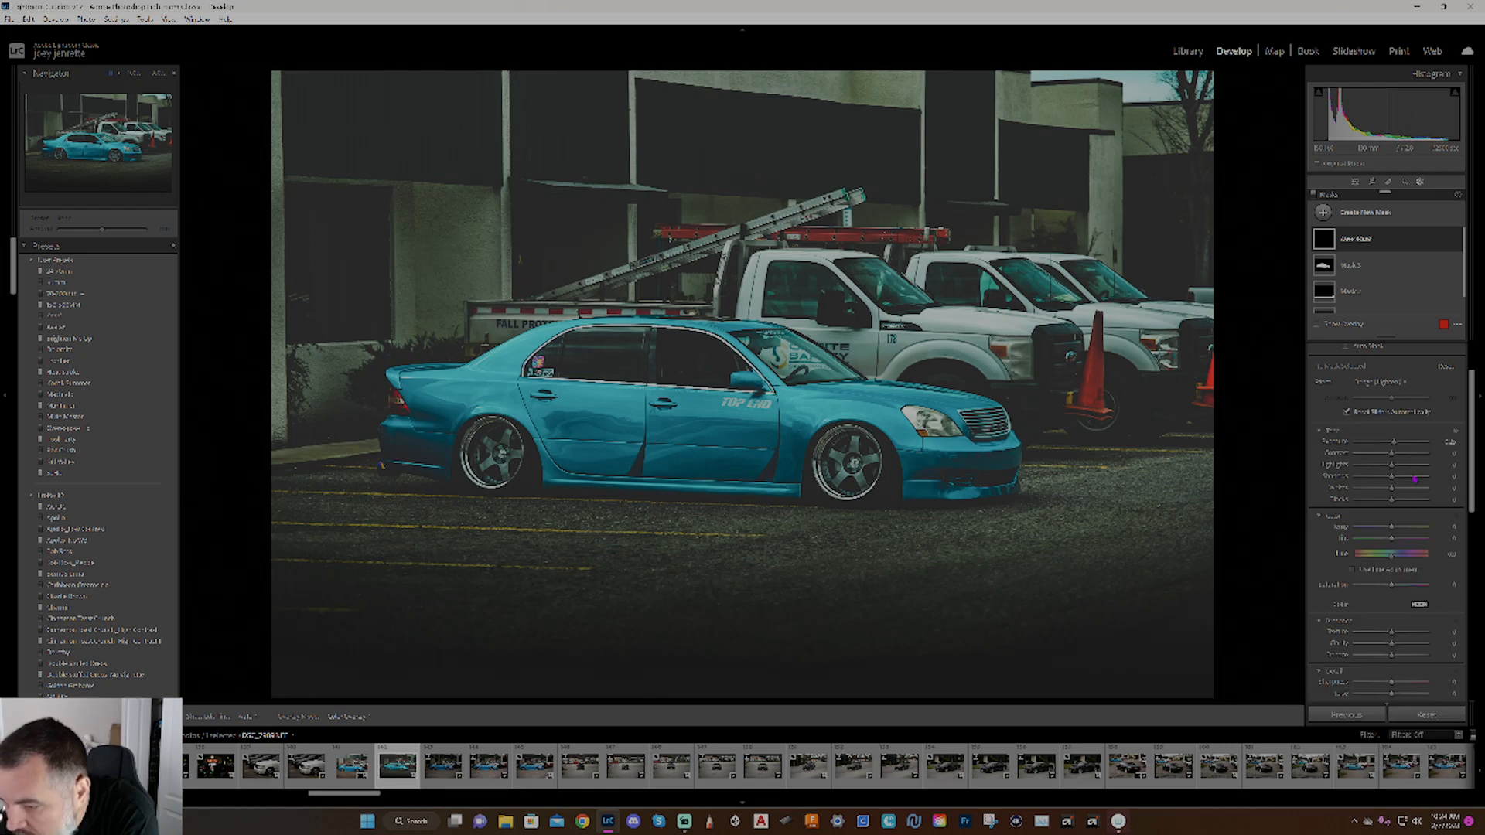
scroll(863, 461, up, 3)
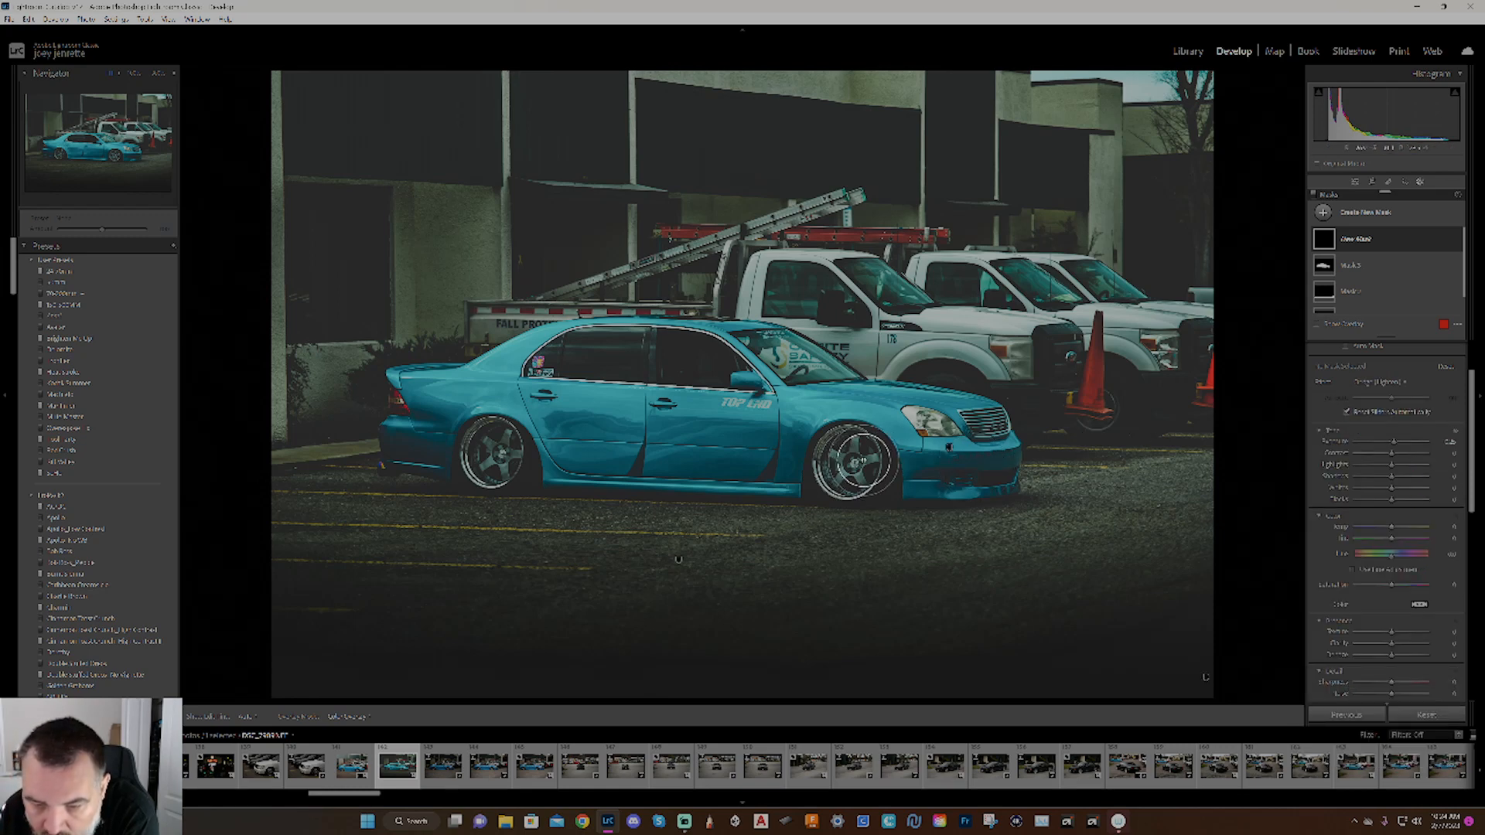
mouse_move(847, 447)
mouse_down()
mouse_move(854, 464)
mouse_move(835, 444)
mouse_move(839, 468)
mouse_move(866, 461)
mouse_move(847, 455)
mouse_move(852, 468)
mouse_up()
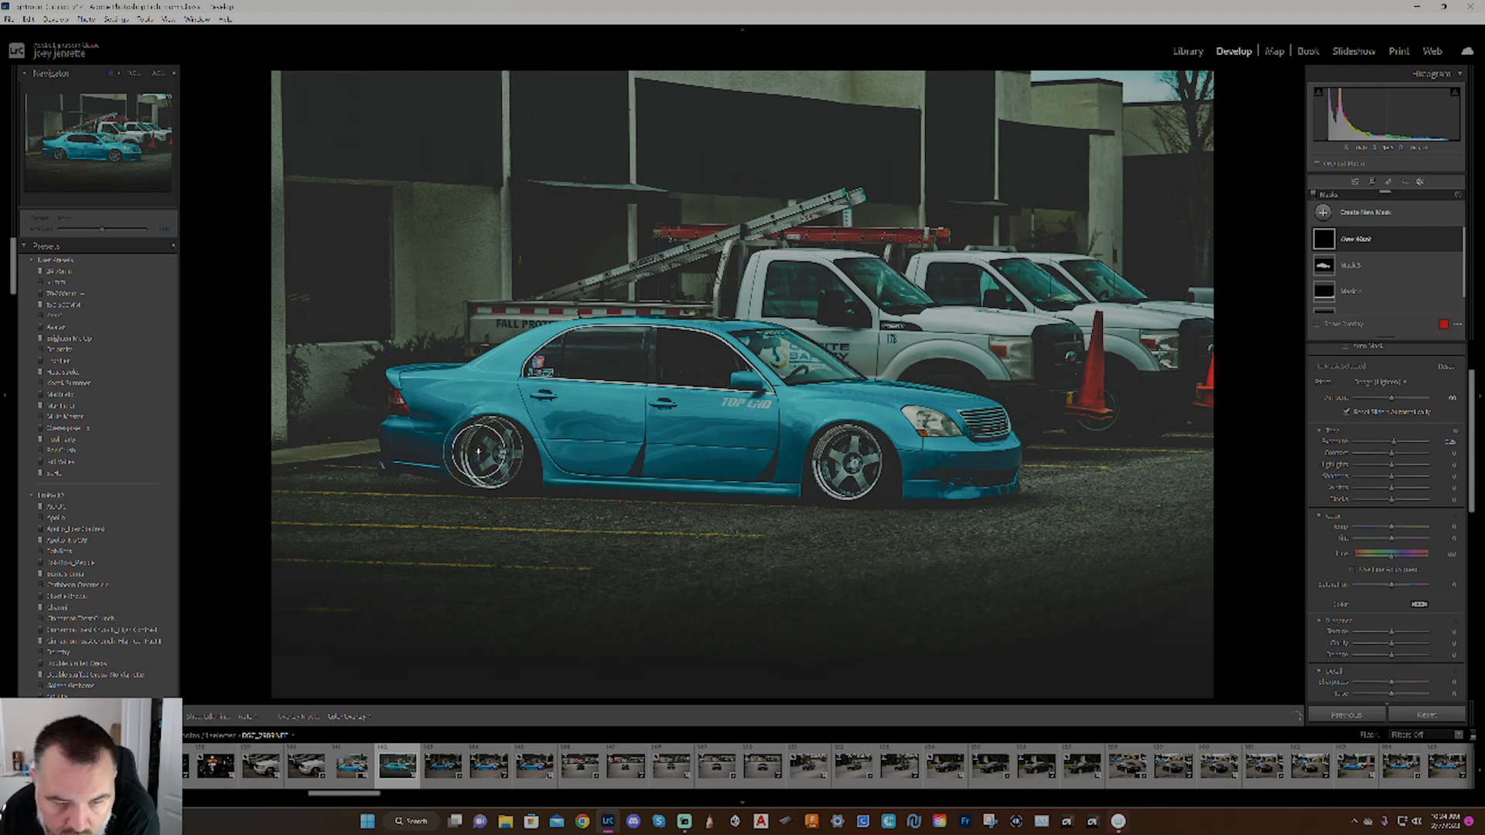
mouse_move(478, 451)
mouse_down()
mouse_move(564, 474)
mouse_move(490, 448)
mouse_move(495, 460)
mouse_move(502, 441)
mouse_move(476, 472)
mouse_move(501, 445)
mouse_move(488, 457)
mouse_up()
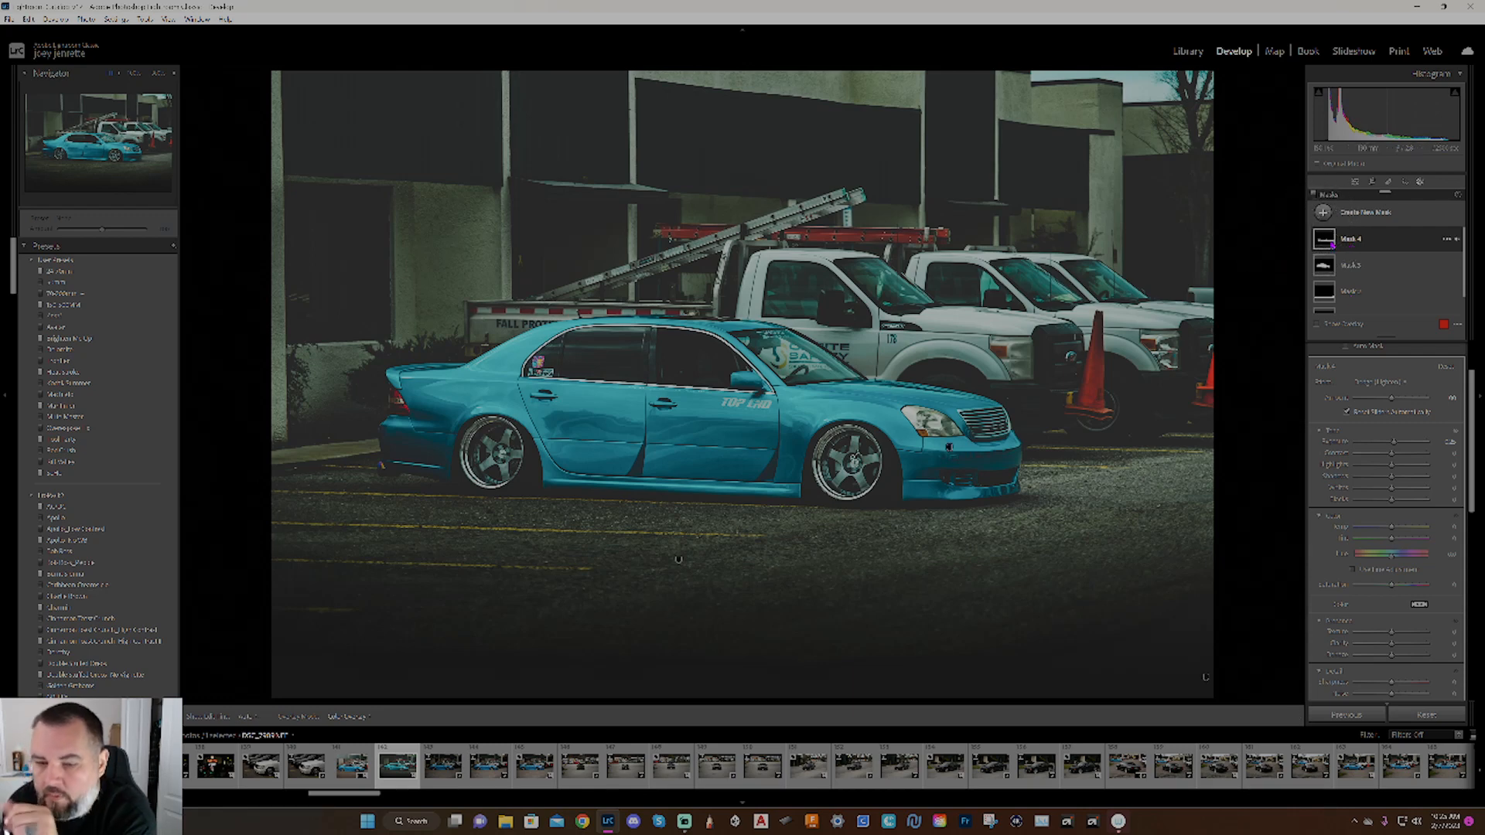
mouse_move(1332, 245)
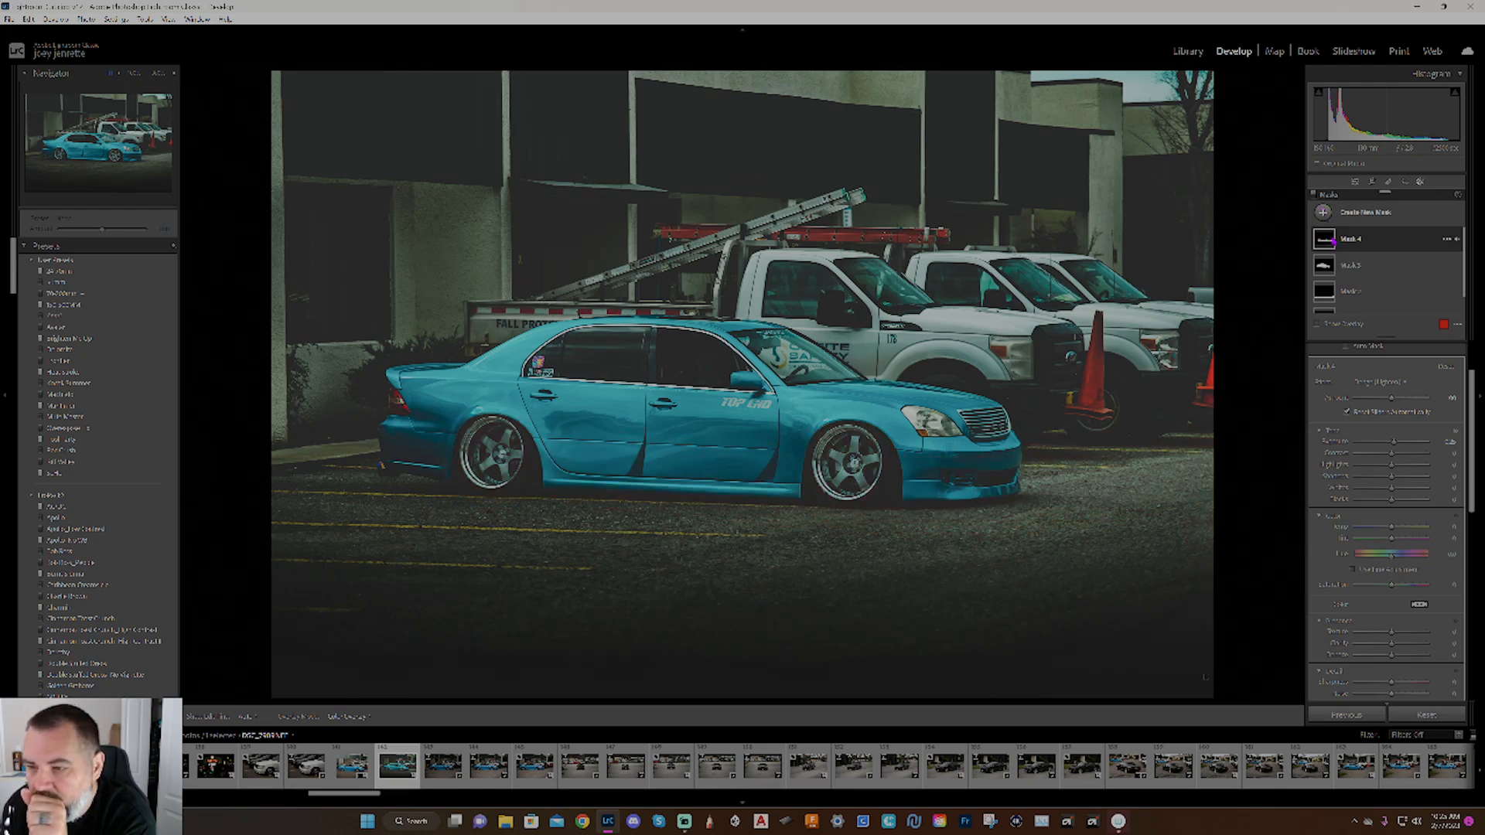
right_click(1332, 242)
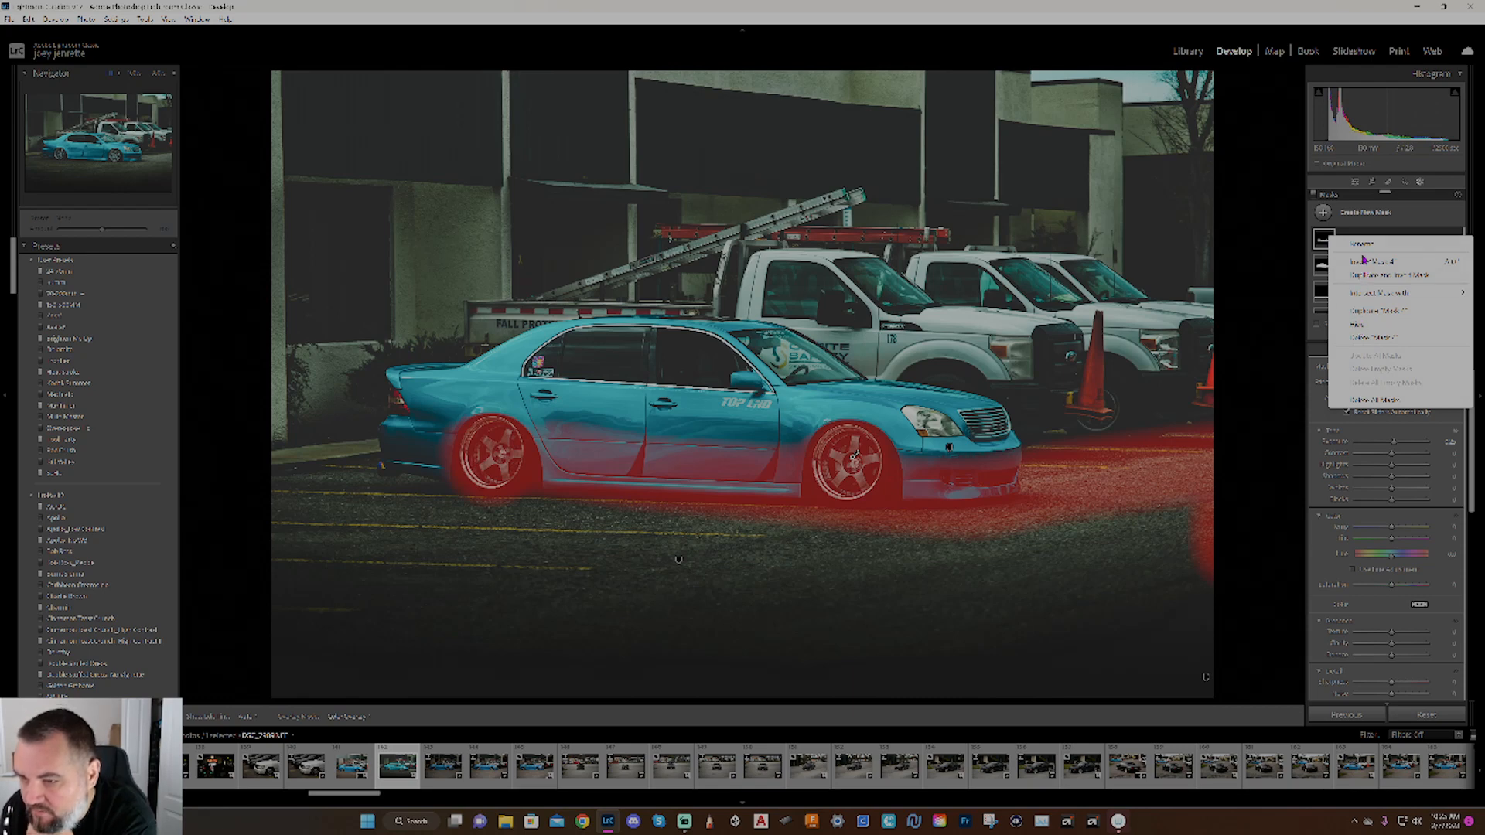
click(1362, 342)
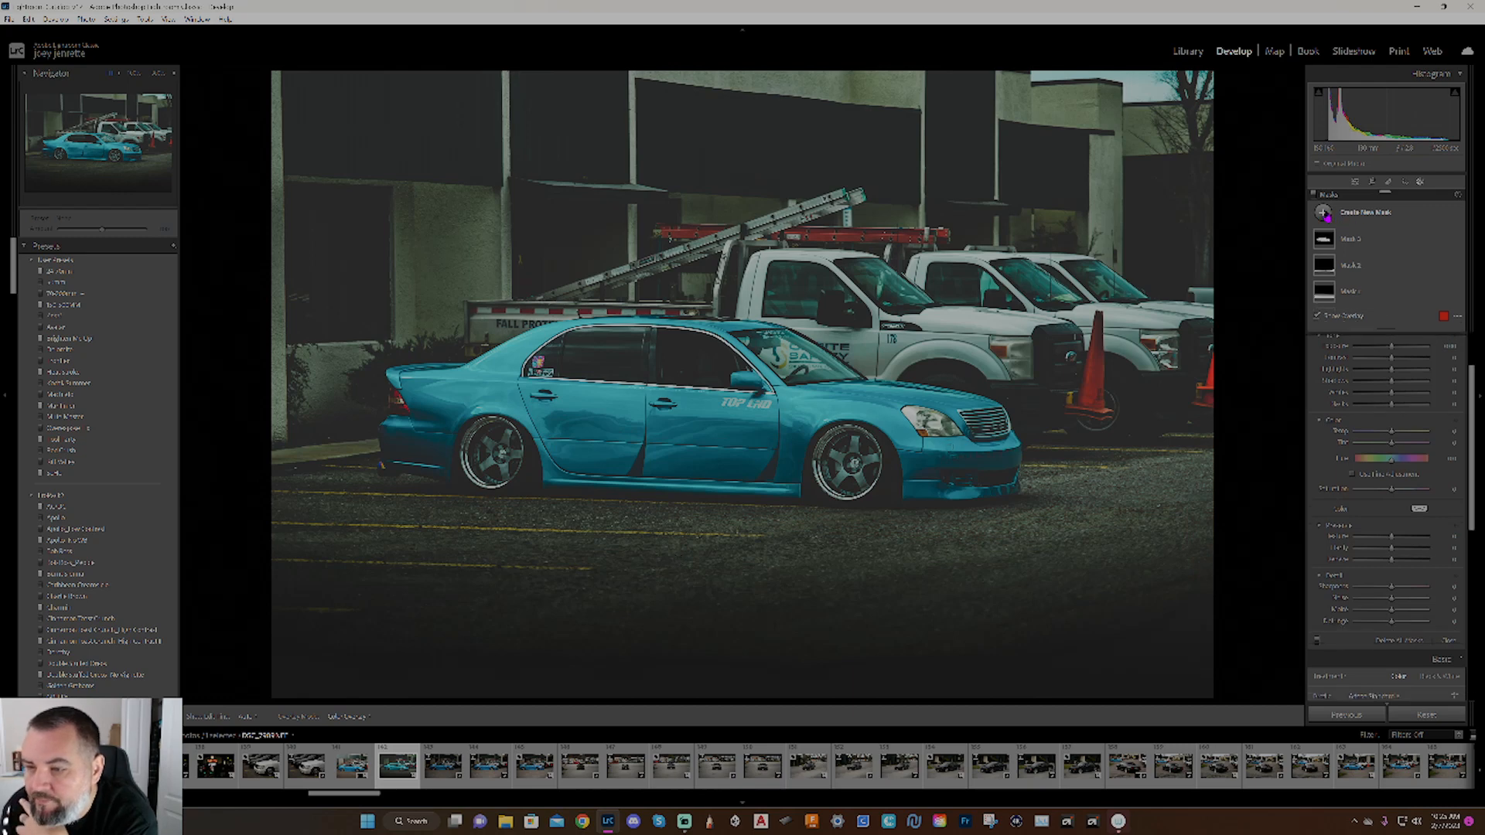
Paint a new brush mask over both wheels of the blue sedan, checking its coverage with the overlay.
click(1323, 213)
click(1348, 323)
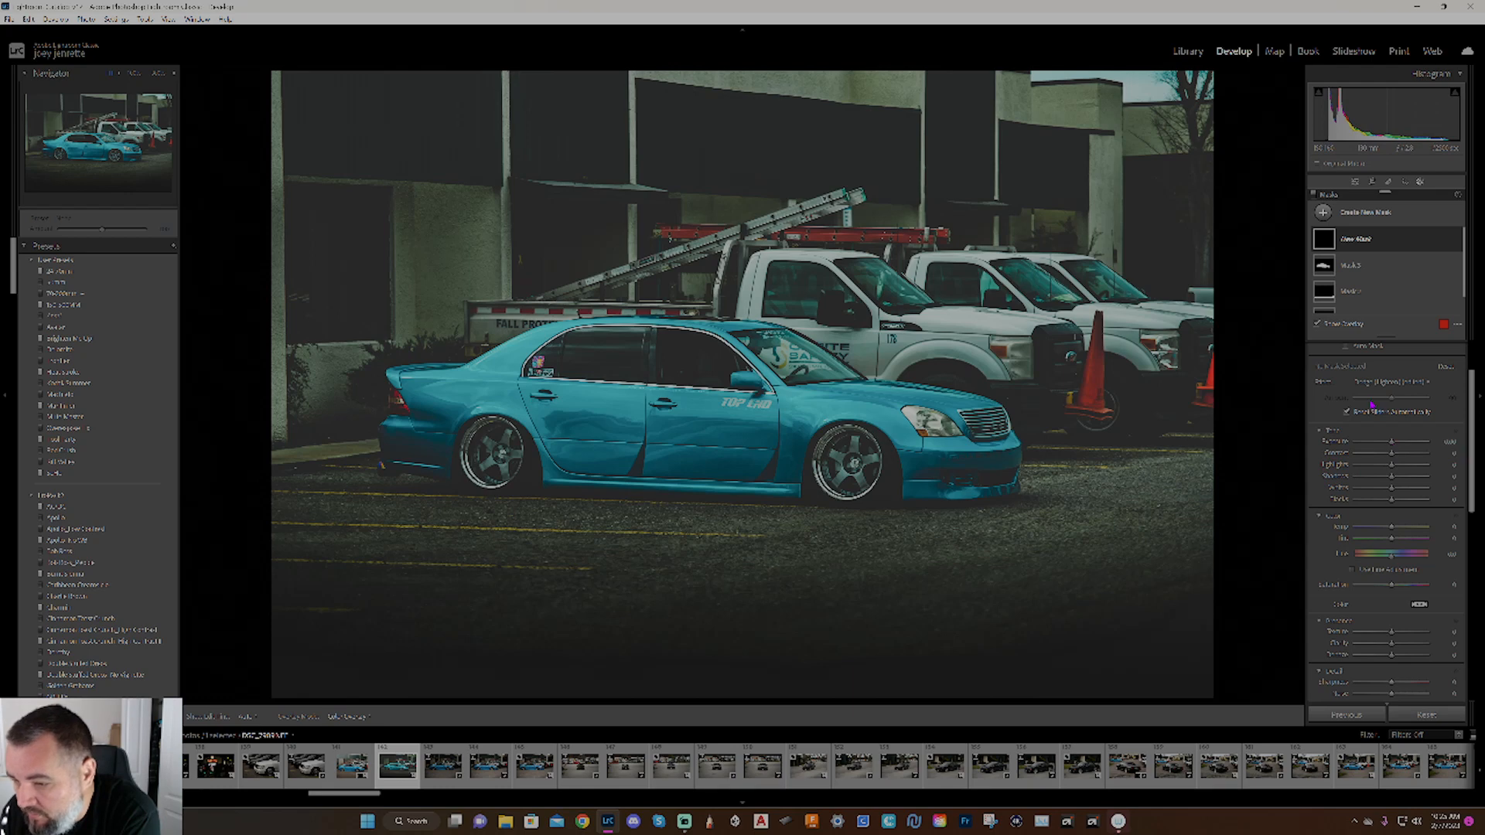
scroll(1361, 379, up, 2)
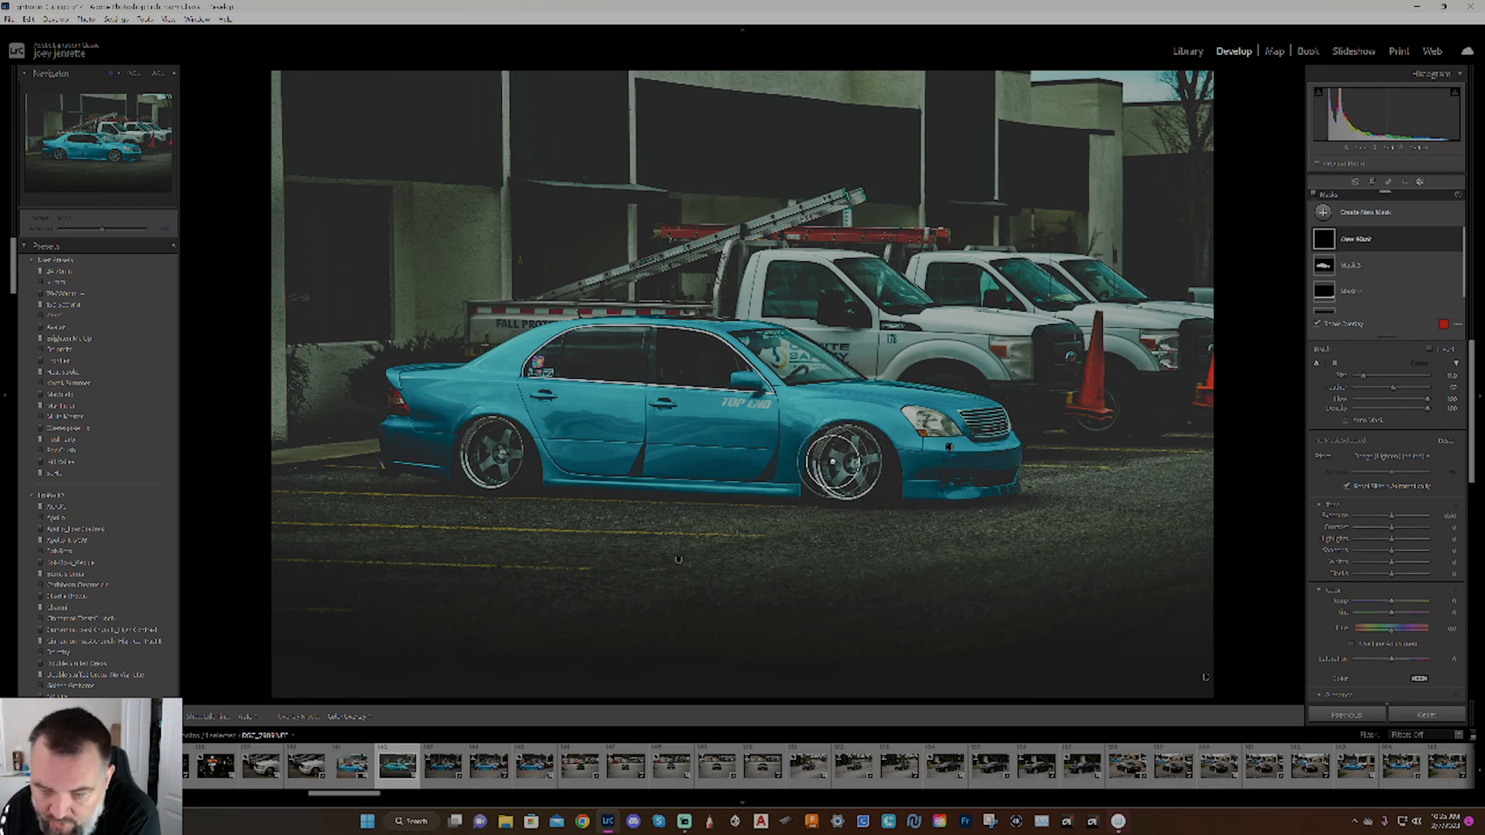
key(h)
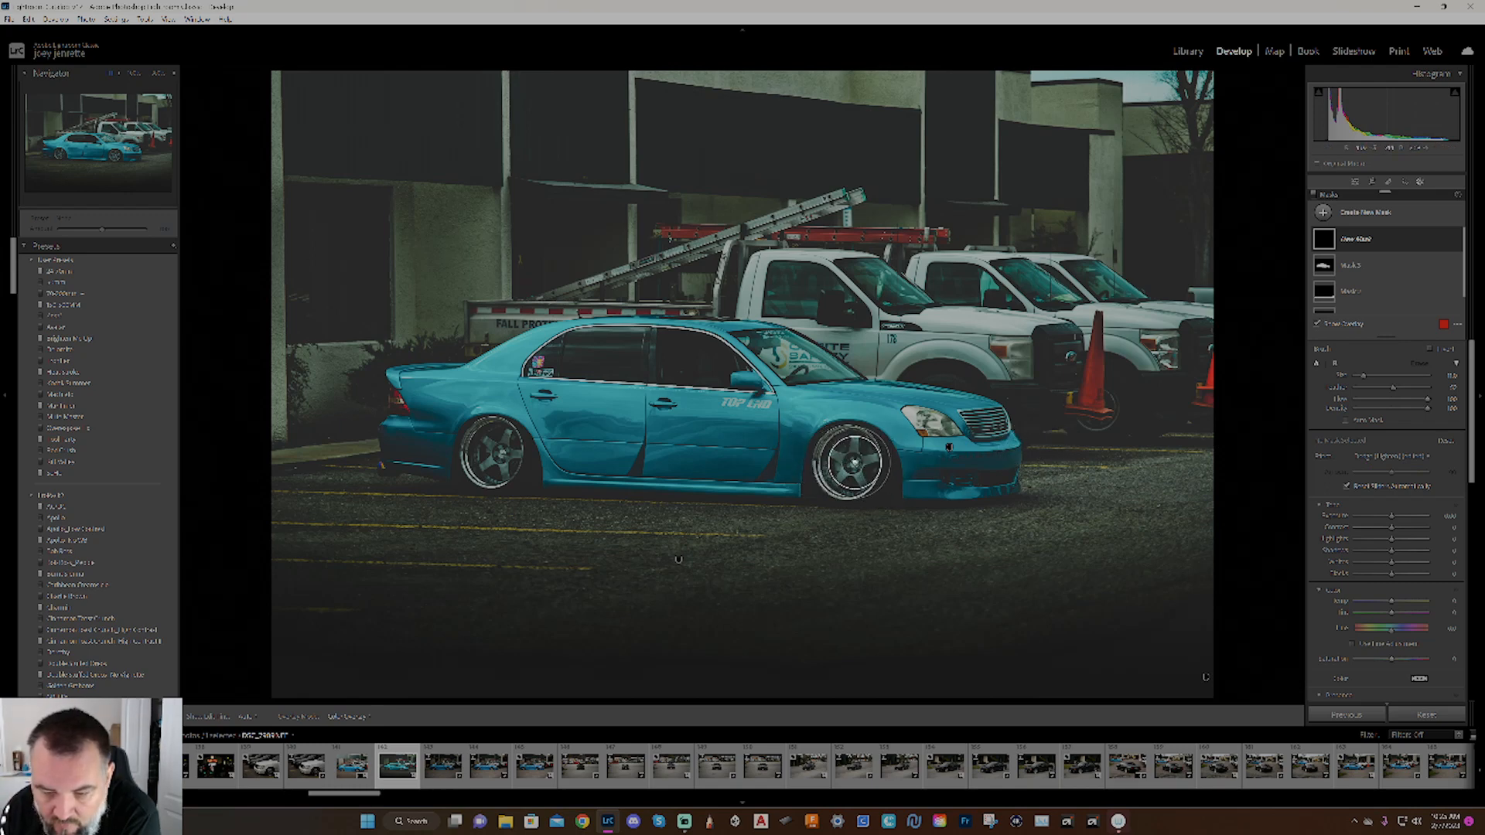
mouse_move(851, 460)
mouse_down()
mouse_move(843, 445)
mouse_move(862, 464)
mouse_move(831, 471)
mouse_move(867, 460)
mouse_move(851, 464)
mouse_up()
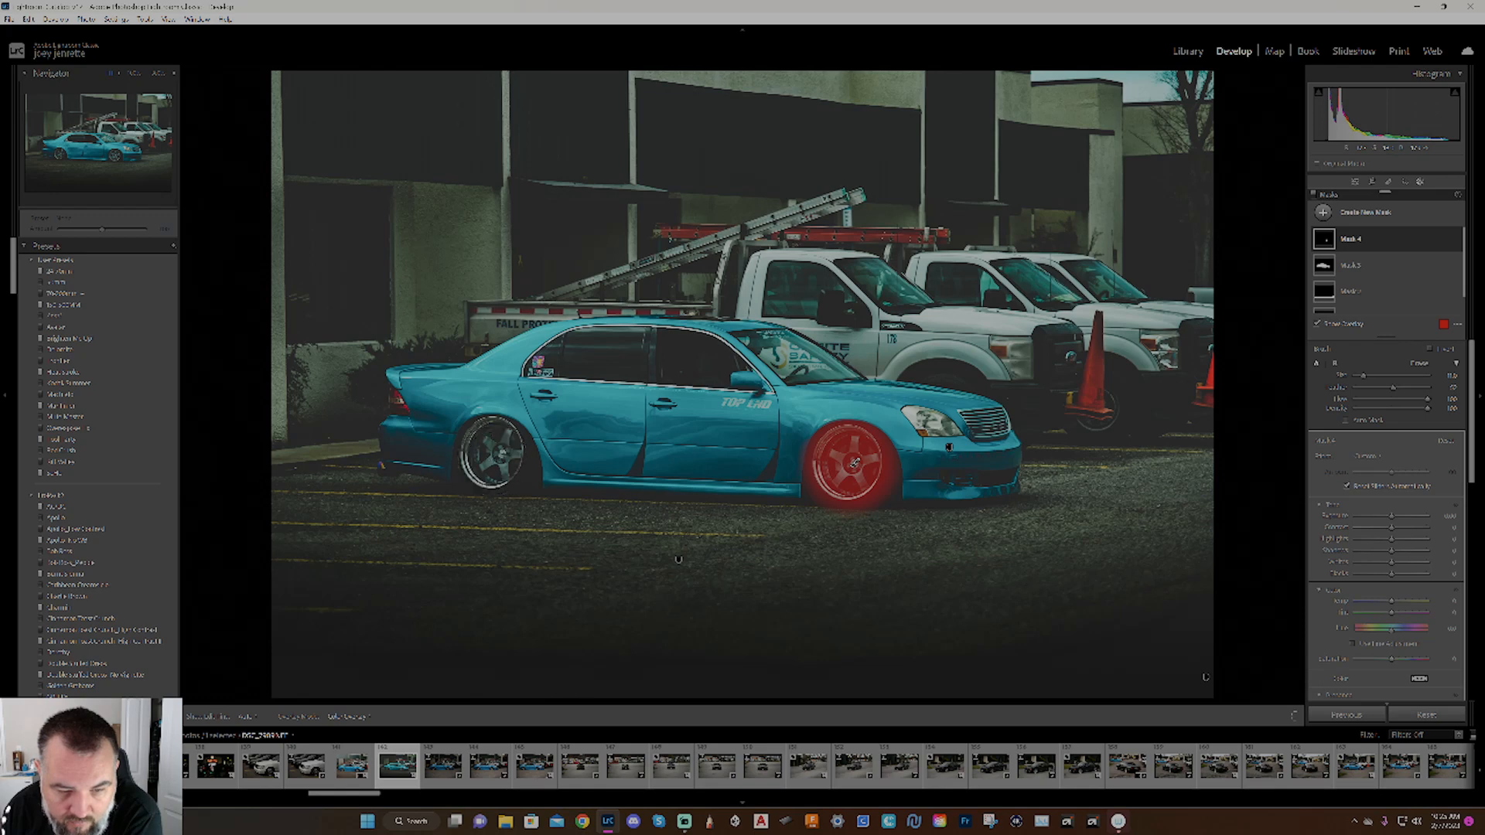
drag(489, 456, 489, 449)
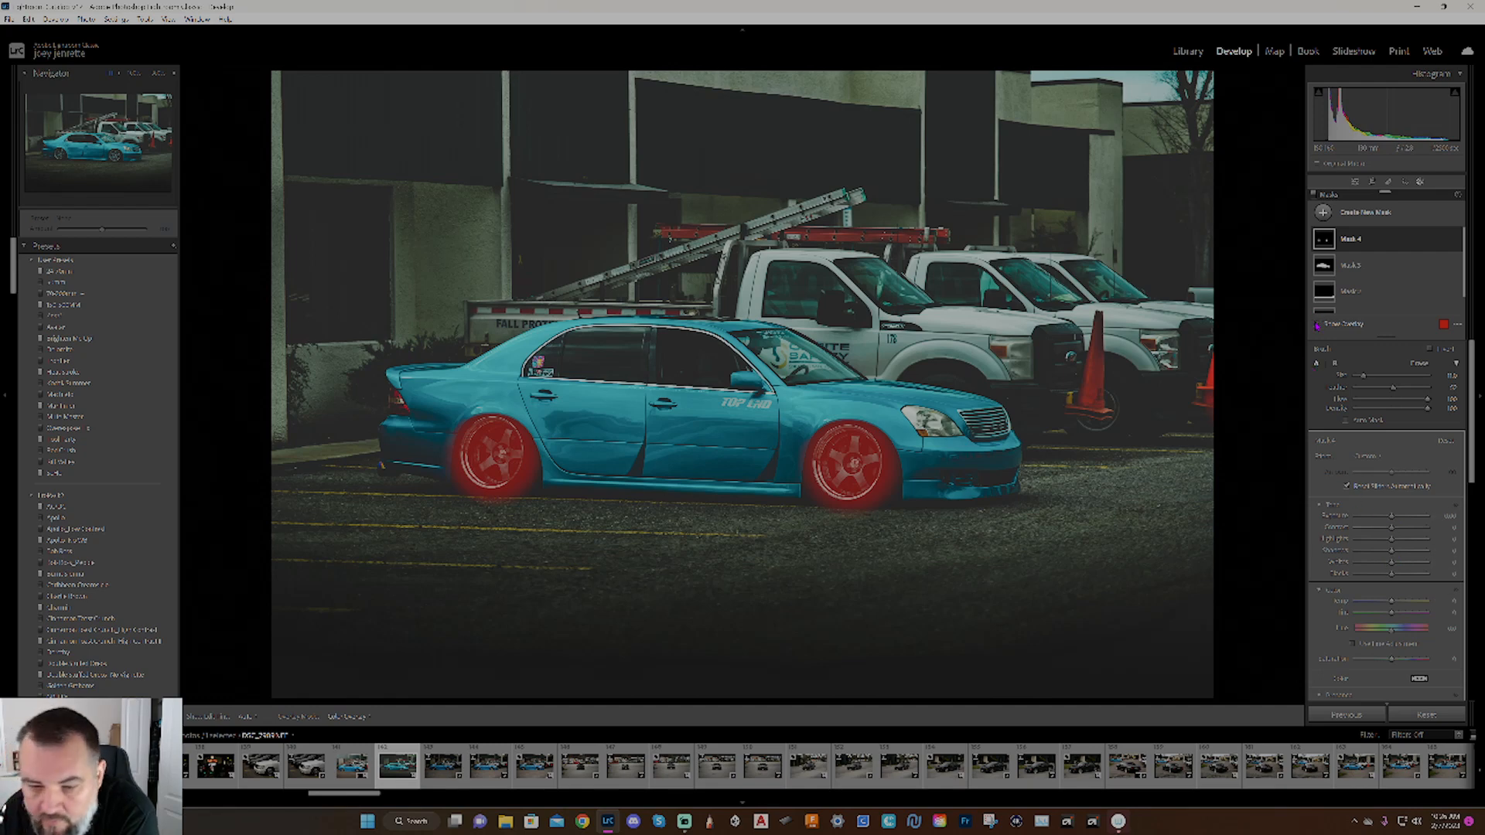
click(1317, 325)
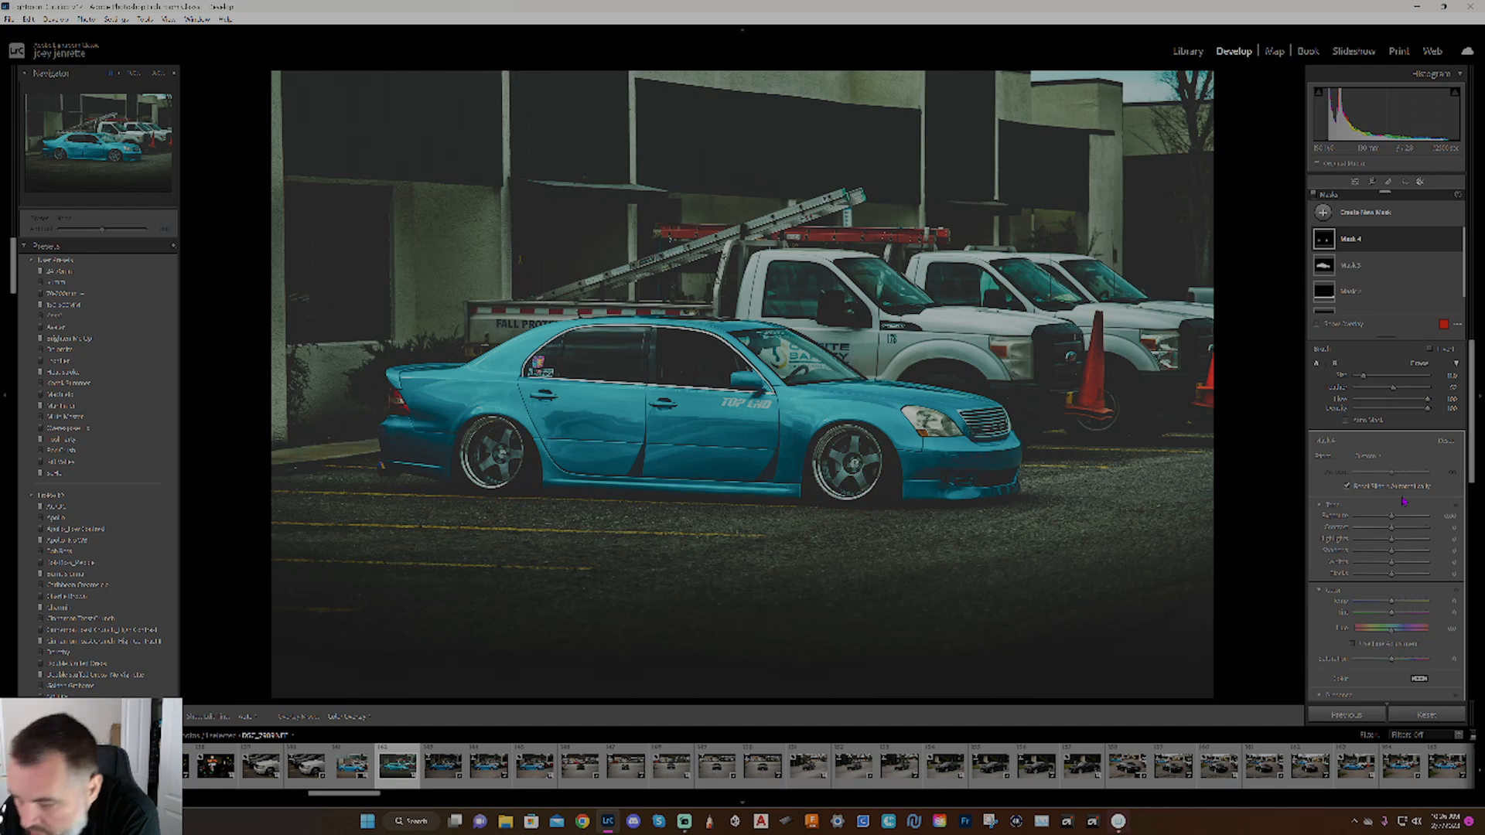
Brighten and sharpen the wheel mask with shadows, whites and sharpness at maximum, highlights raised moderately and clarity slightly raised.
scroll(1396, 614, down, 1)
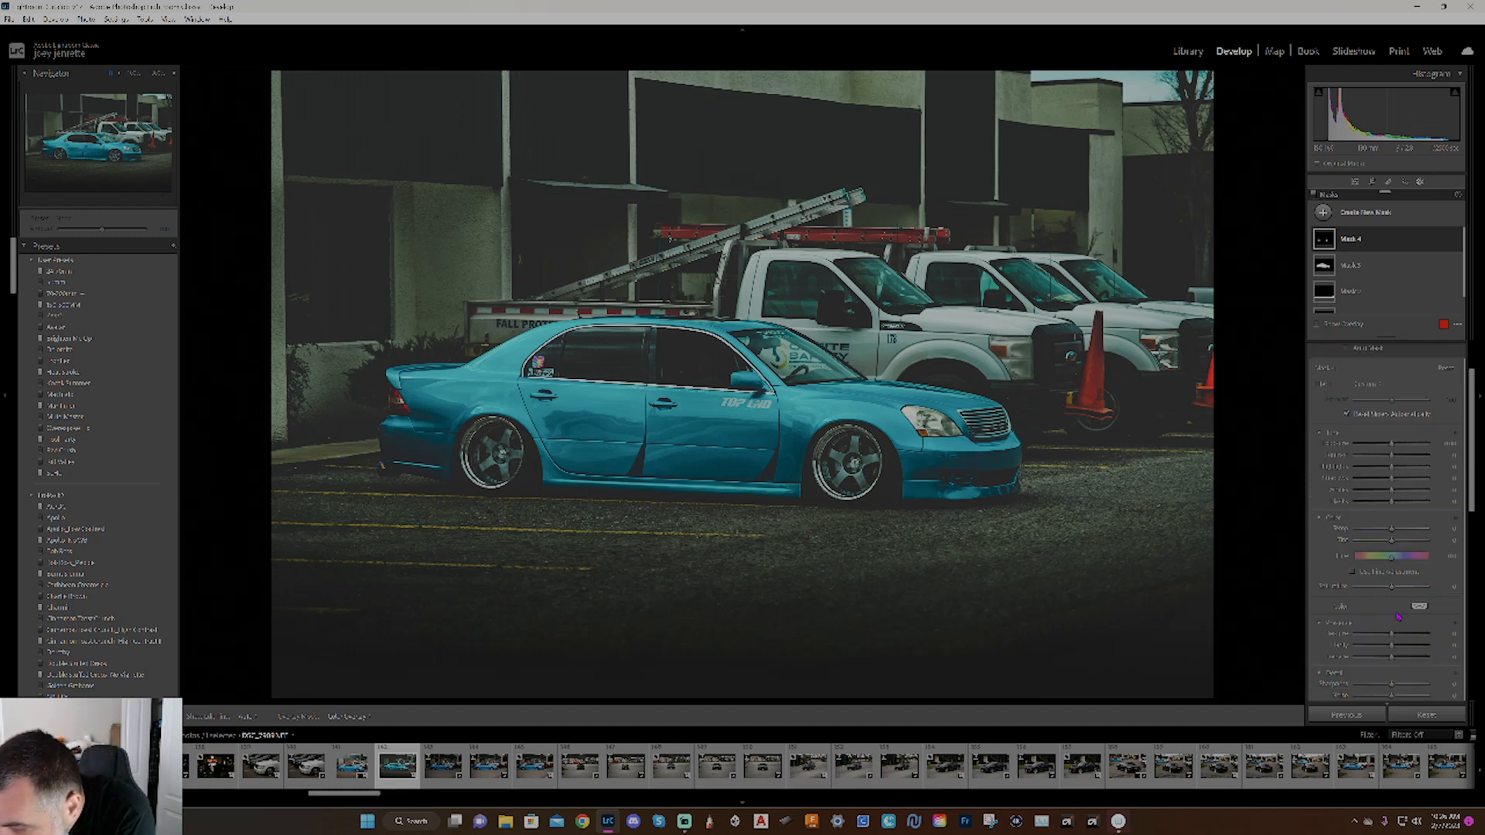
scroll(1399, 671, down, 1)
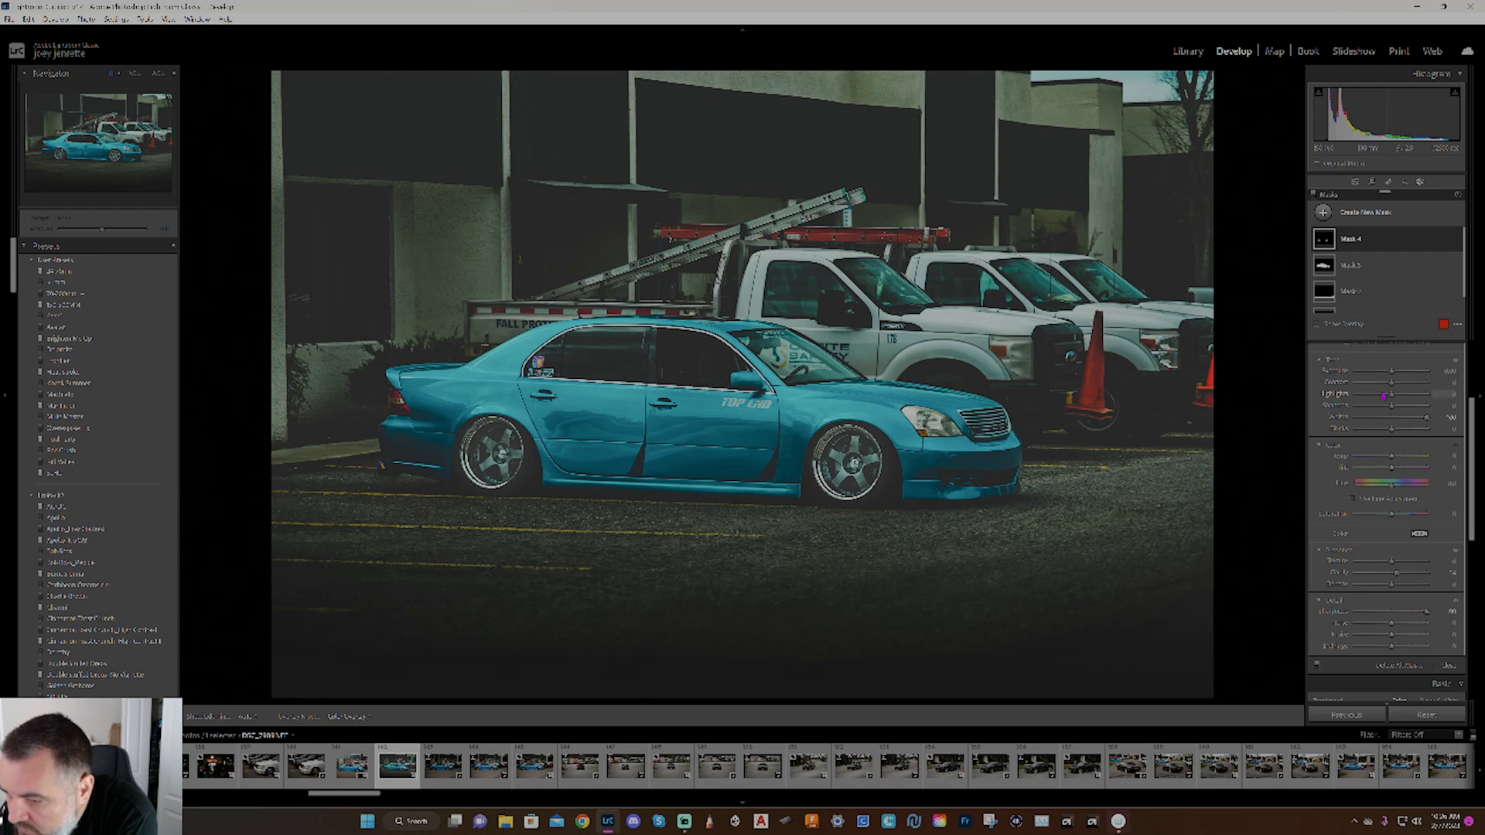
drag(1394, 411, 1436, 427)
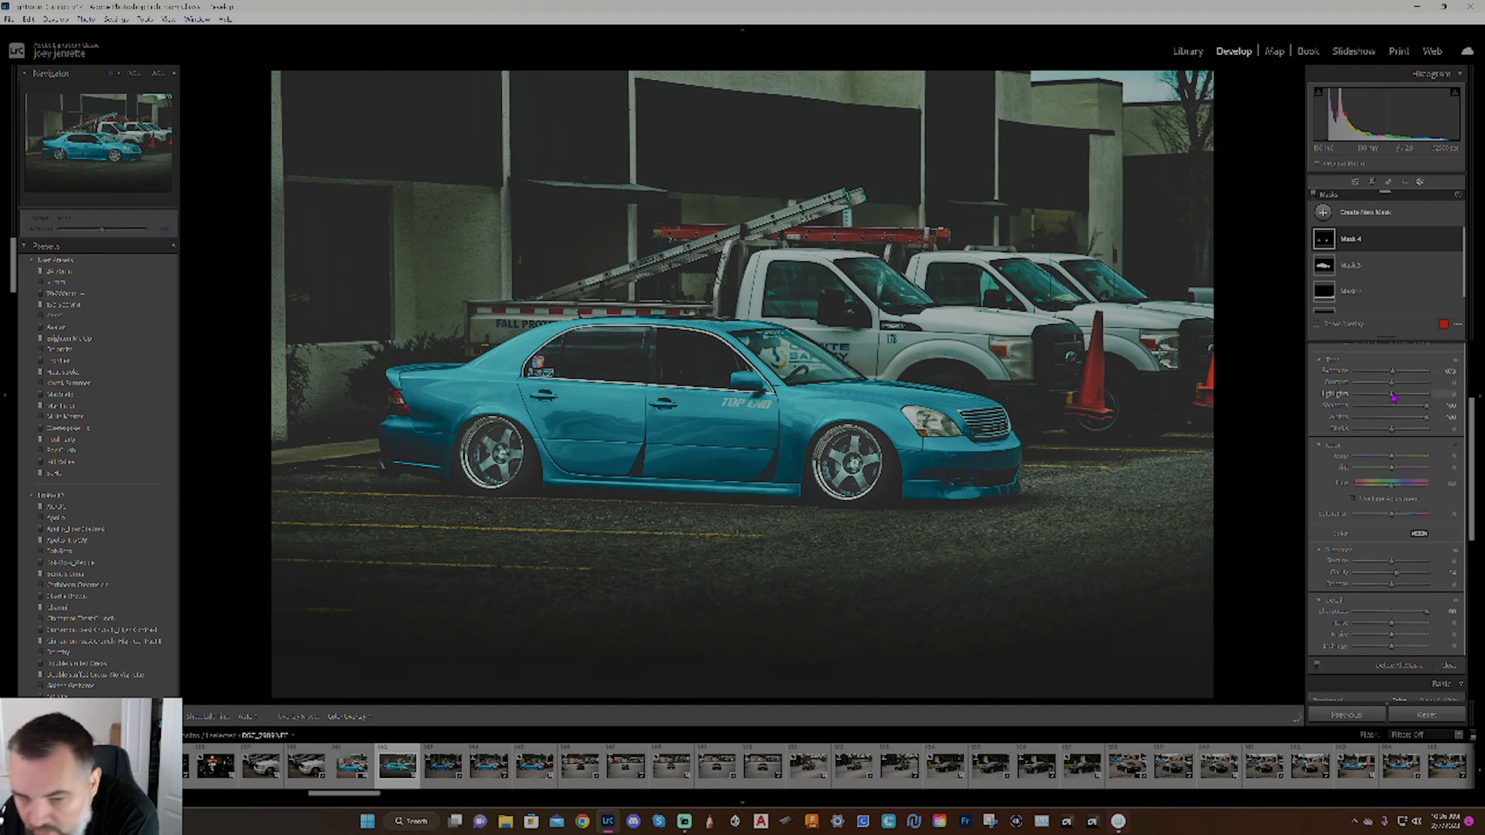
drag(1393, 397, 1410, 400)
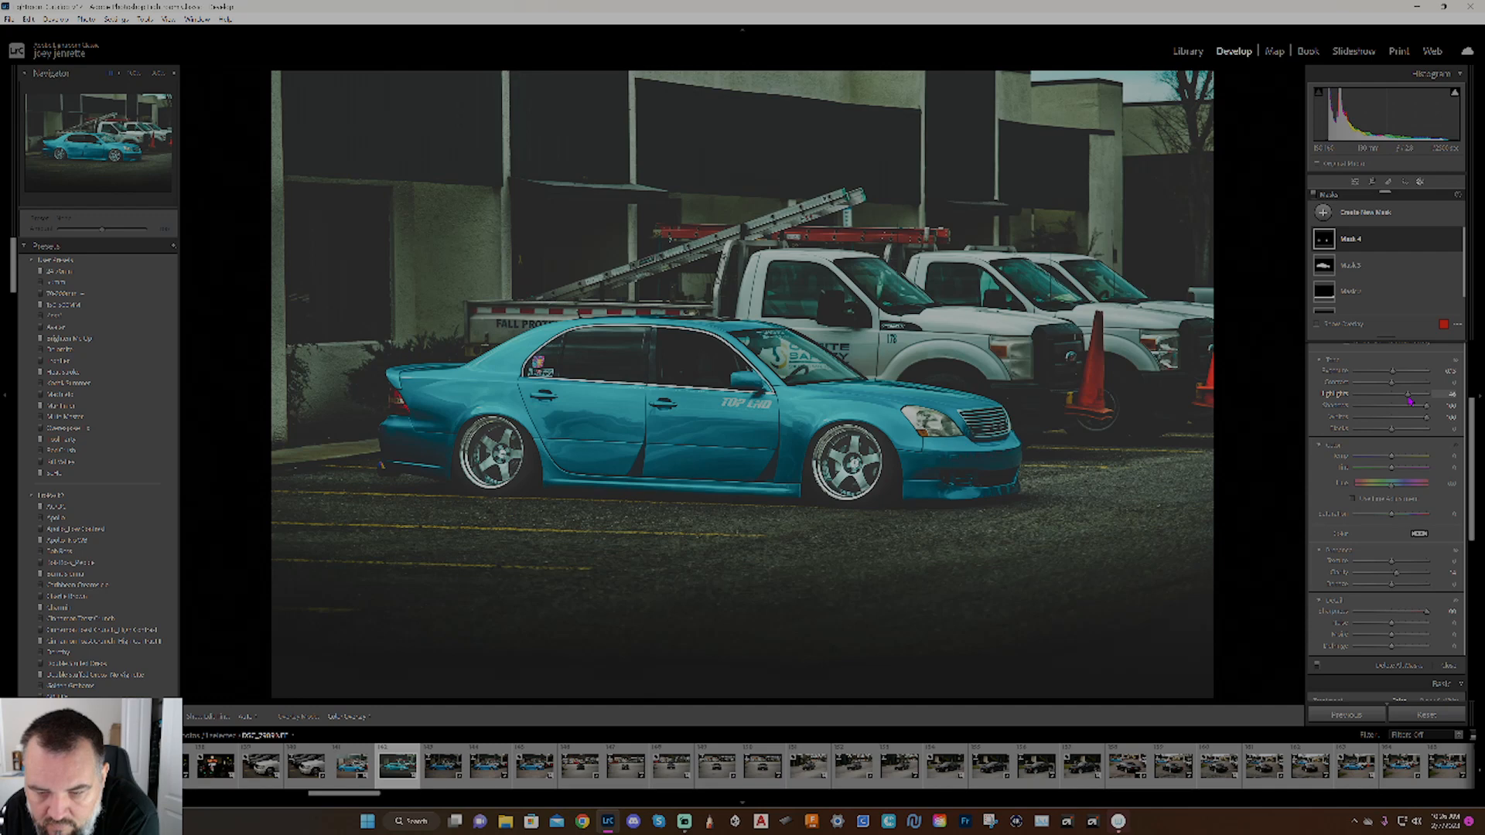
drag(1409, 401, 1407, 400)
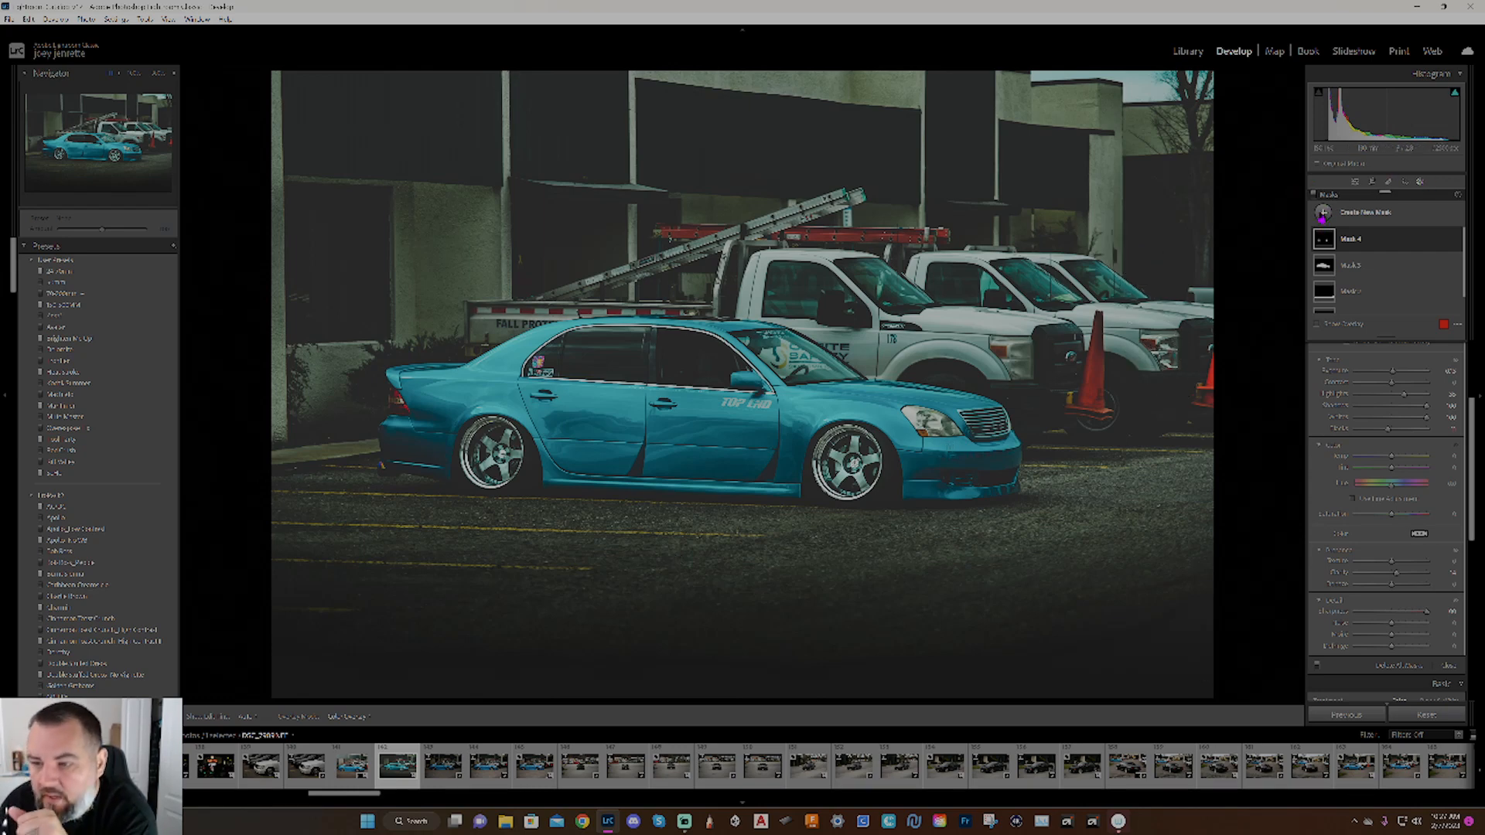
Add a linear gradient mask from the photo's top edge down to the lower part of the sedan, covering the background.
click(1324, 213)
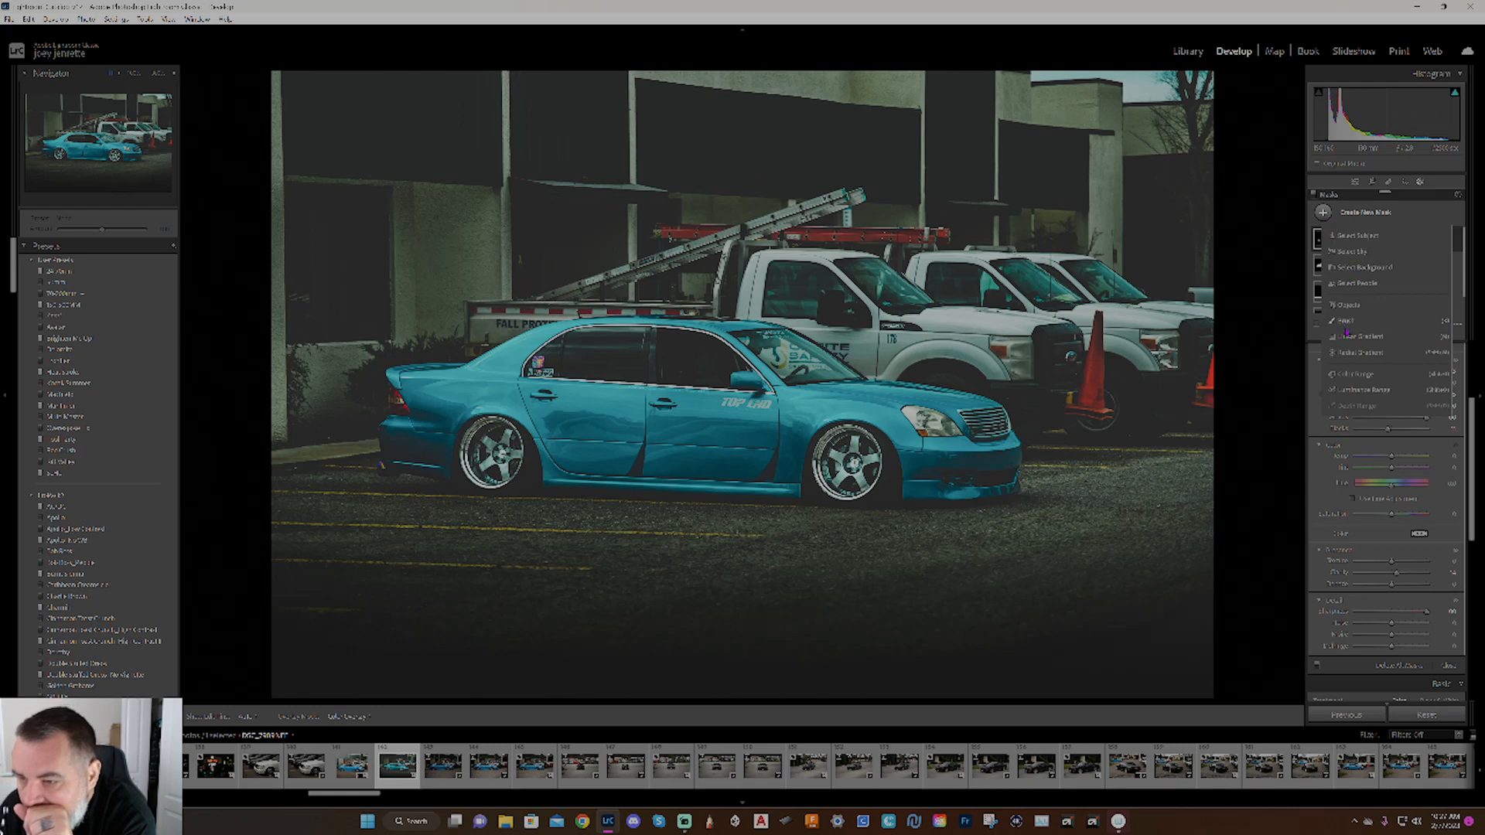
click(1353, 352)
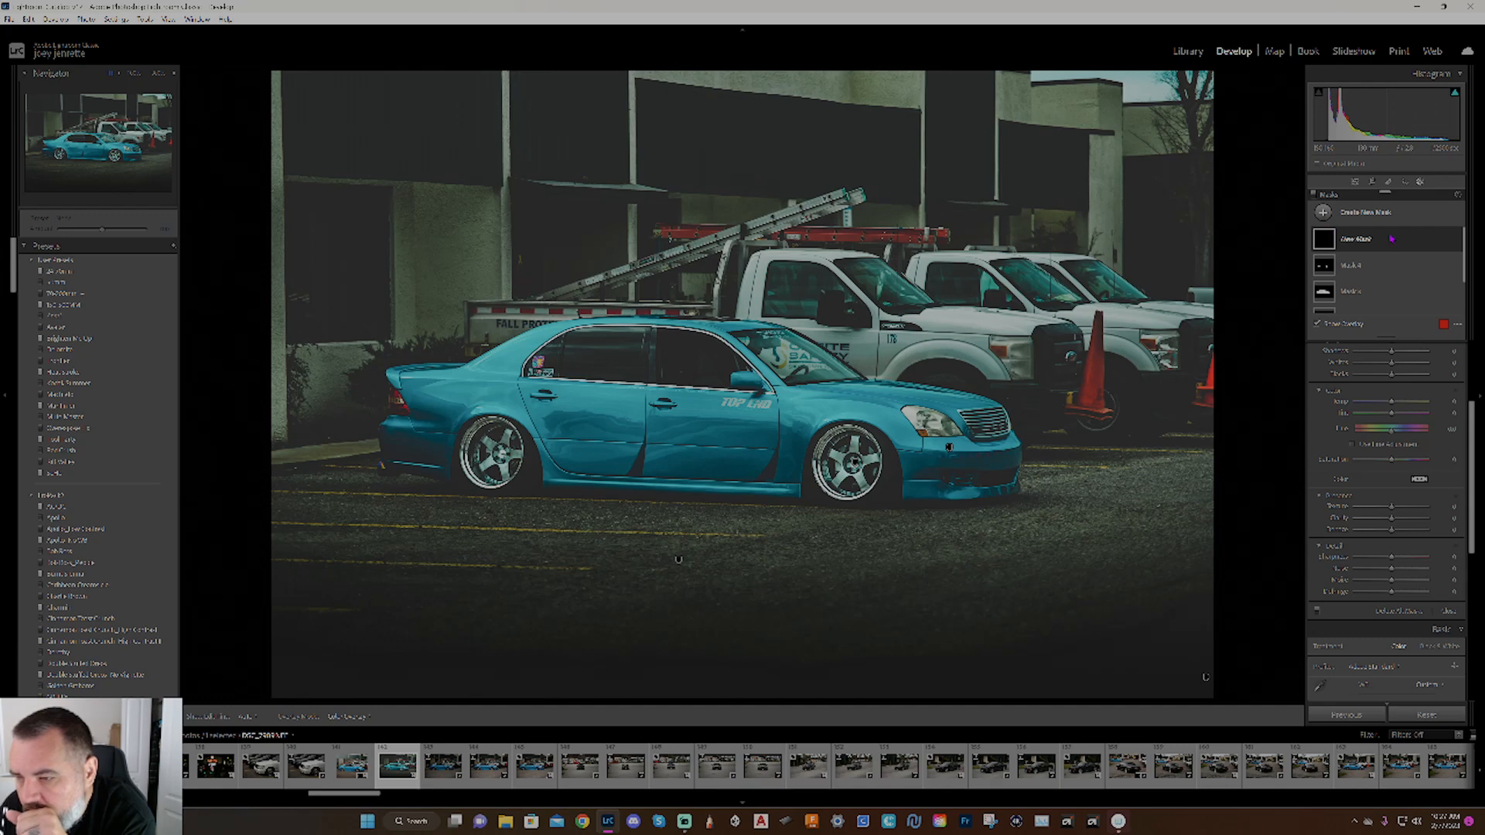
click(1324, 212)
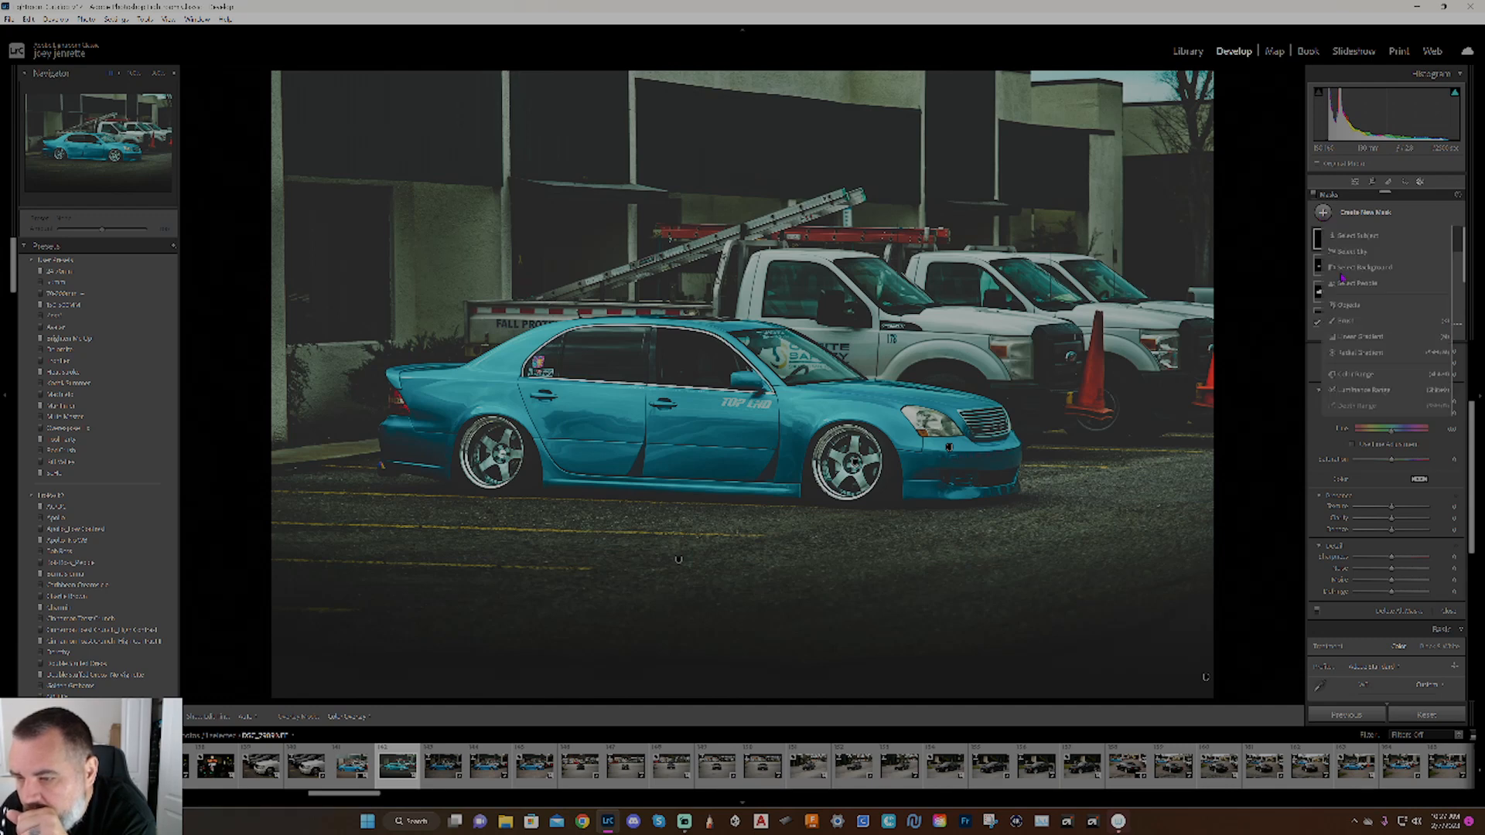
click(1353, 338)
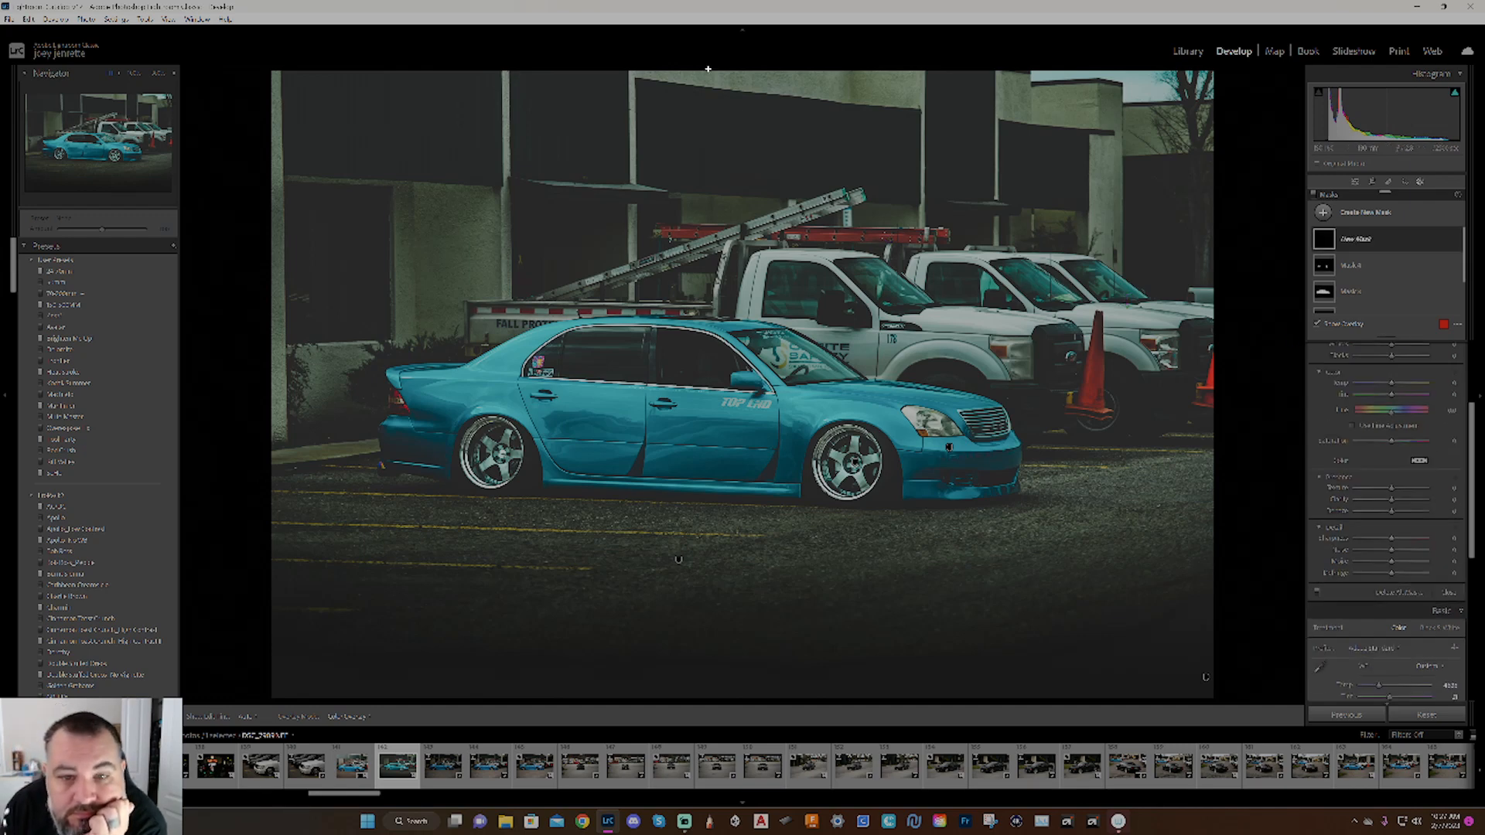
drag(708, 69, 707, 475)
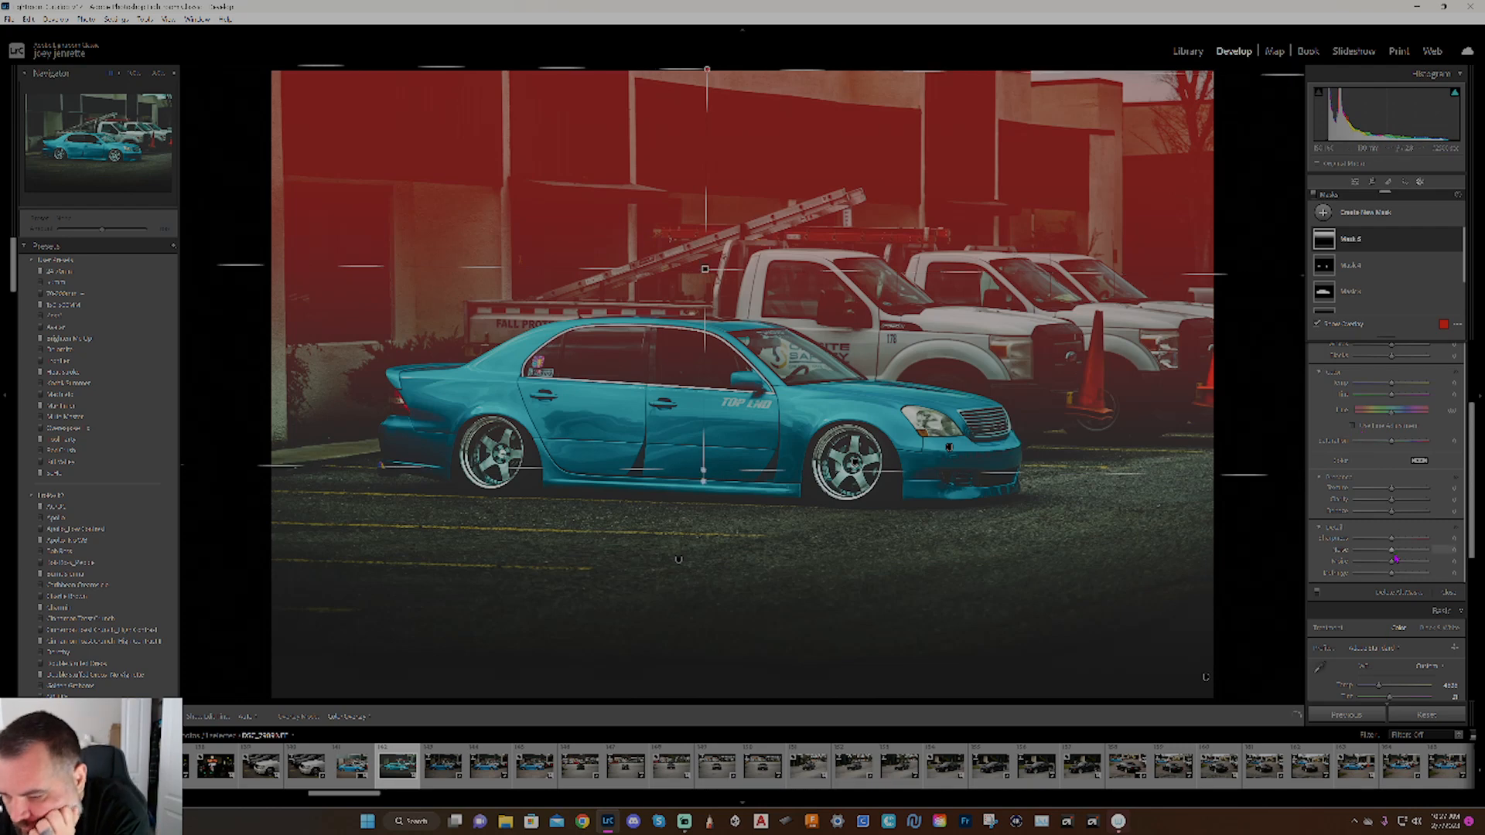
Soften and darken the background gradient with noise at maximum, texture and clarity lowered moderately and exposure lowered slightly, and finish masking.
drag(1392, 550, 1427, 550)
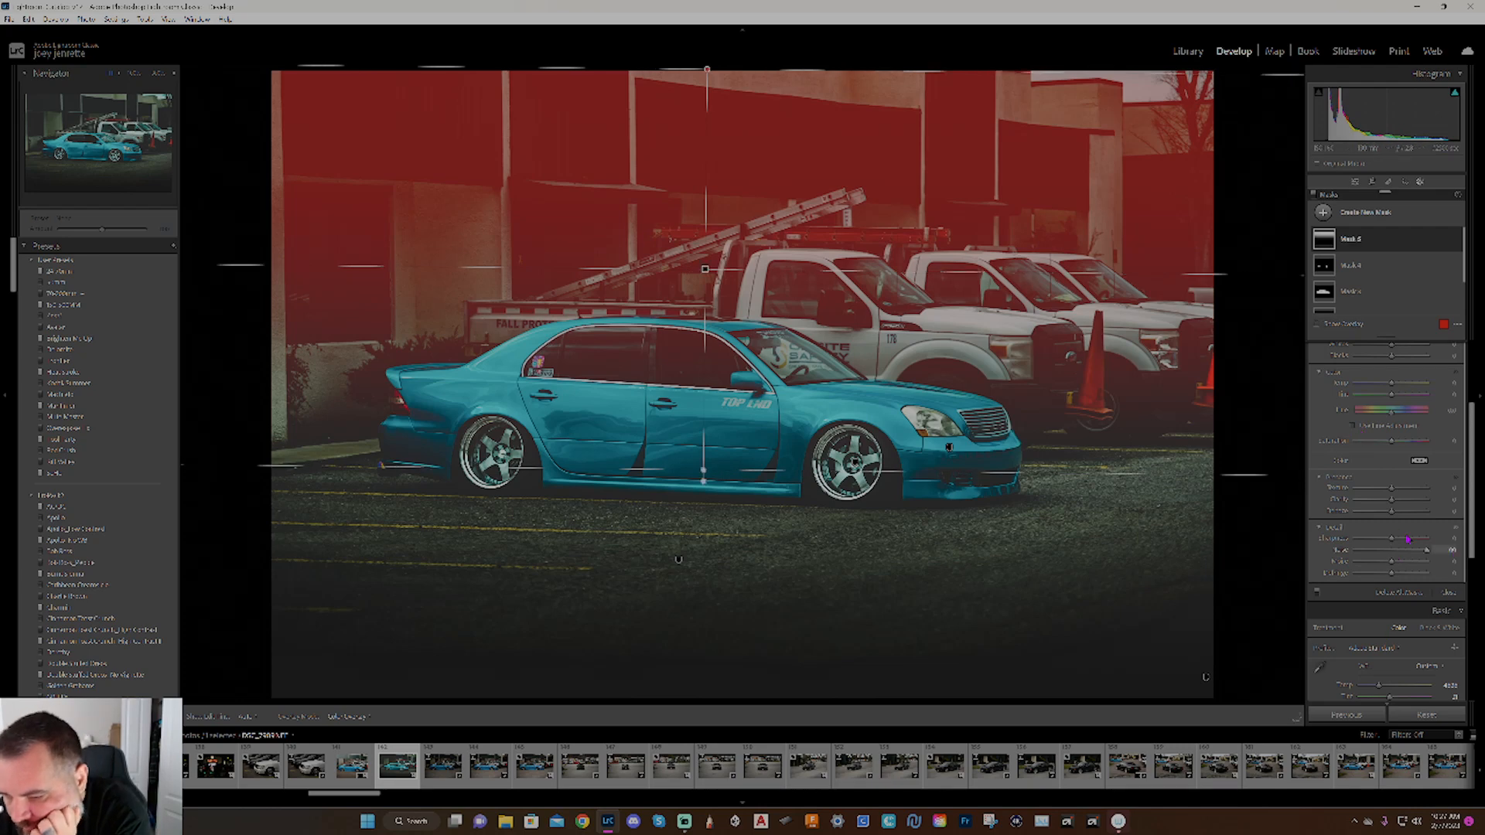
click(1380, 501)
click(1377, 488)
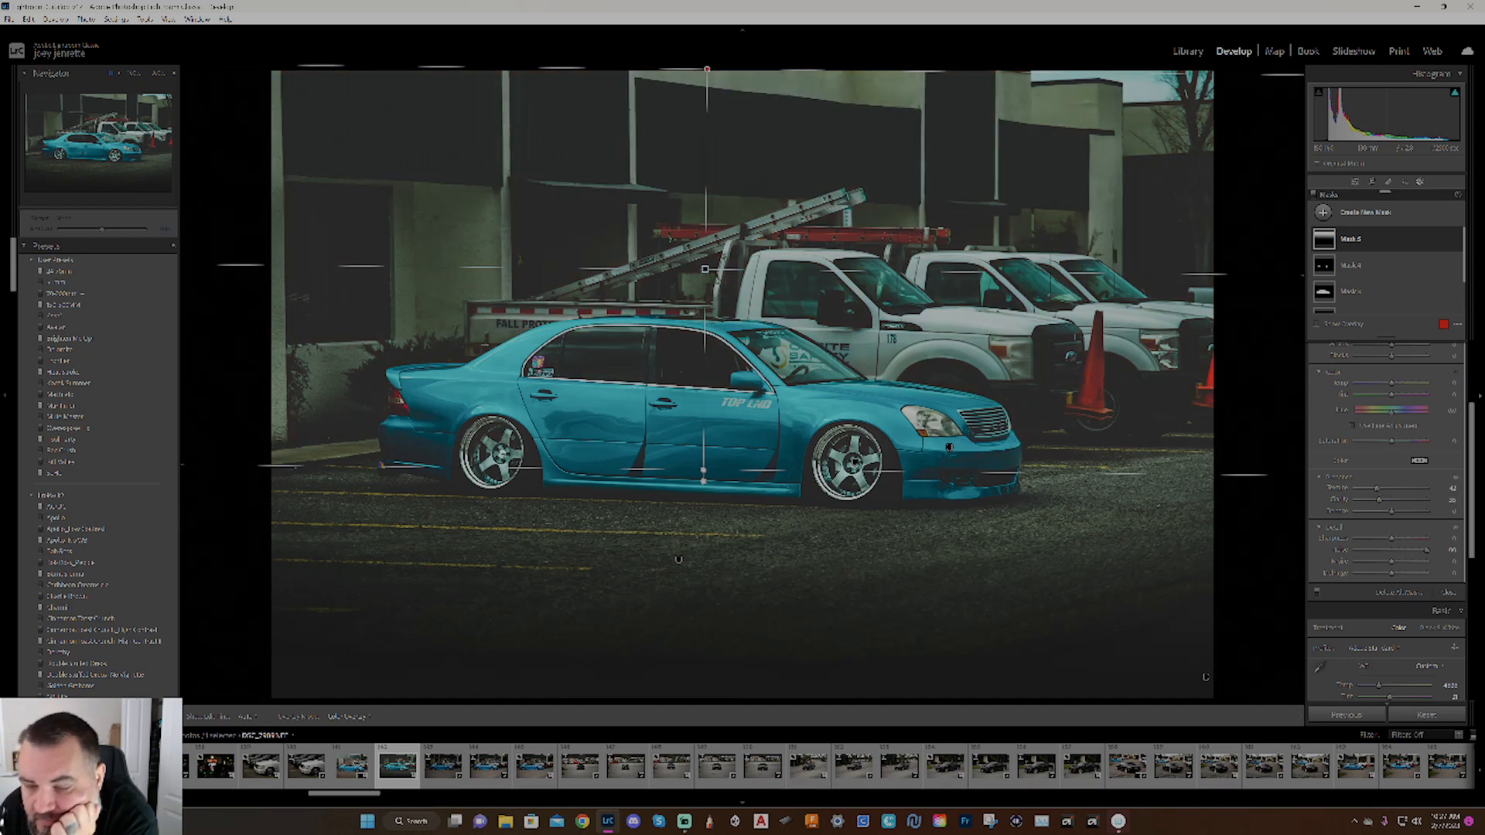
drag(1476, 477, 1465, 406)
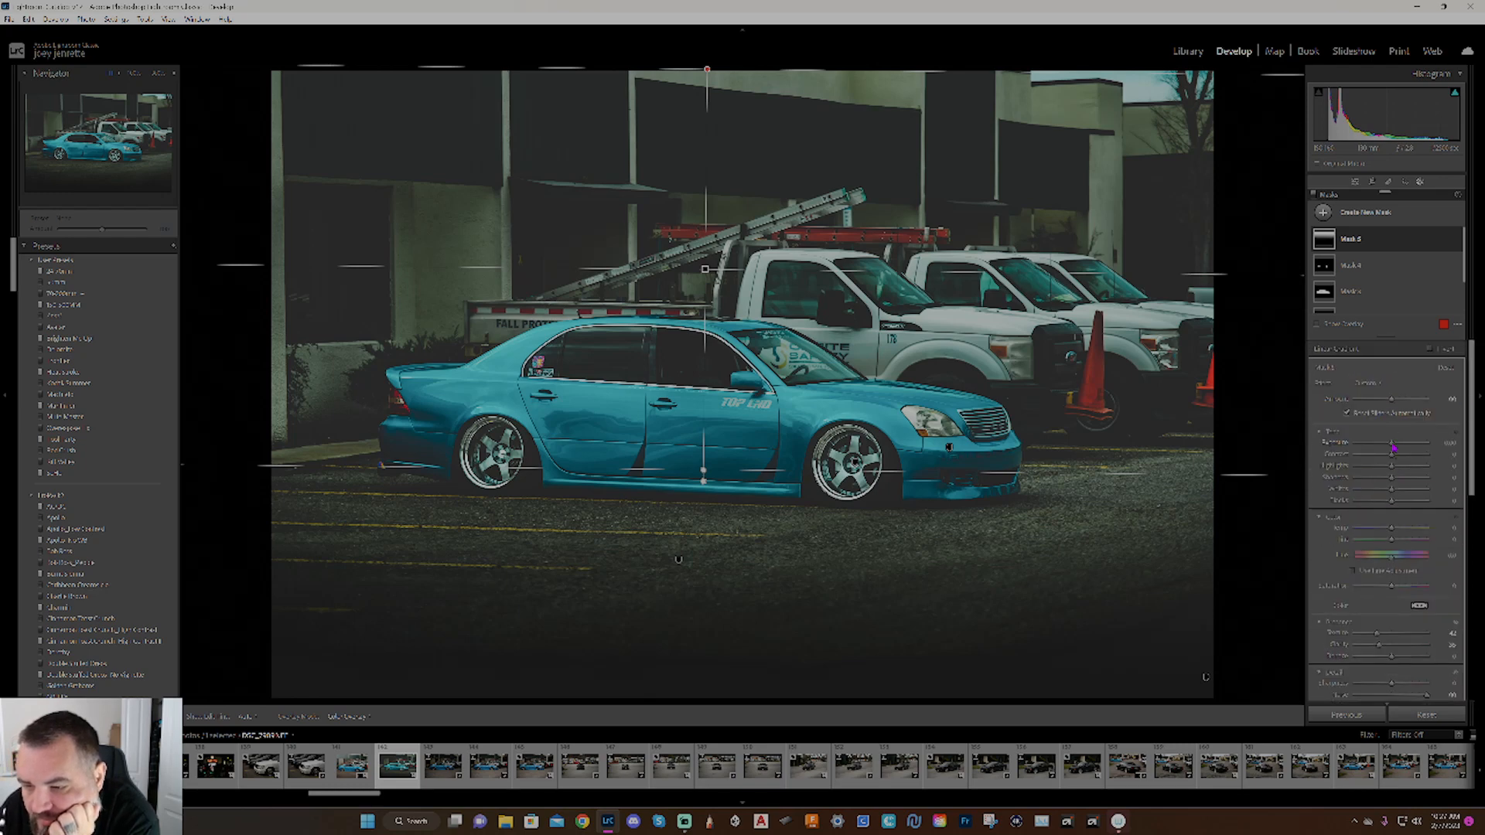
drag(1390, 448, 1389, 450)
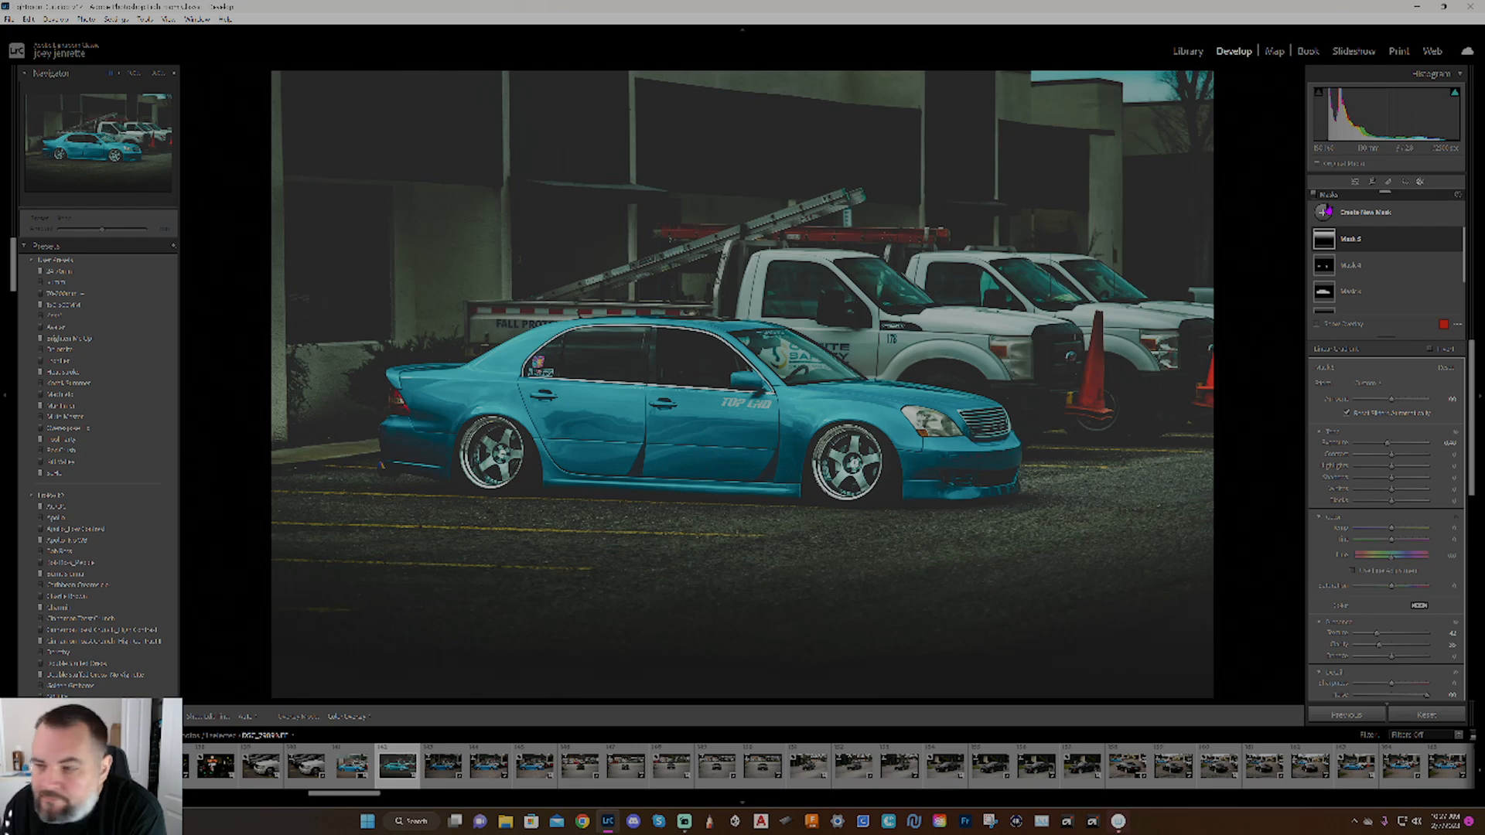
click(1420, 183)
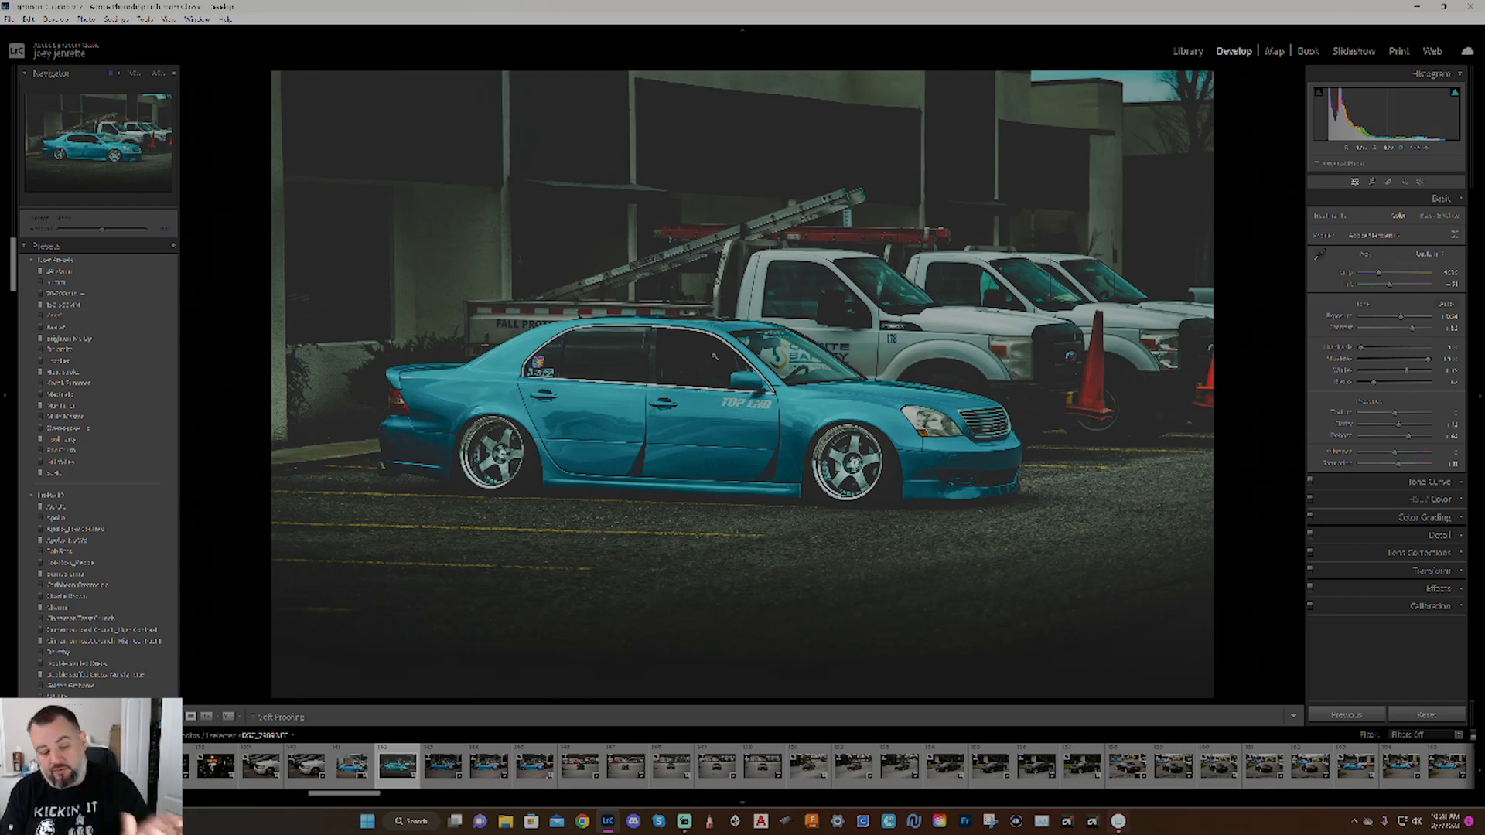
Crop the blue sedan photo slightly tighter at its original aspect ratio, repositioning the frame so the car sits near the centre.
click(1373, 183)
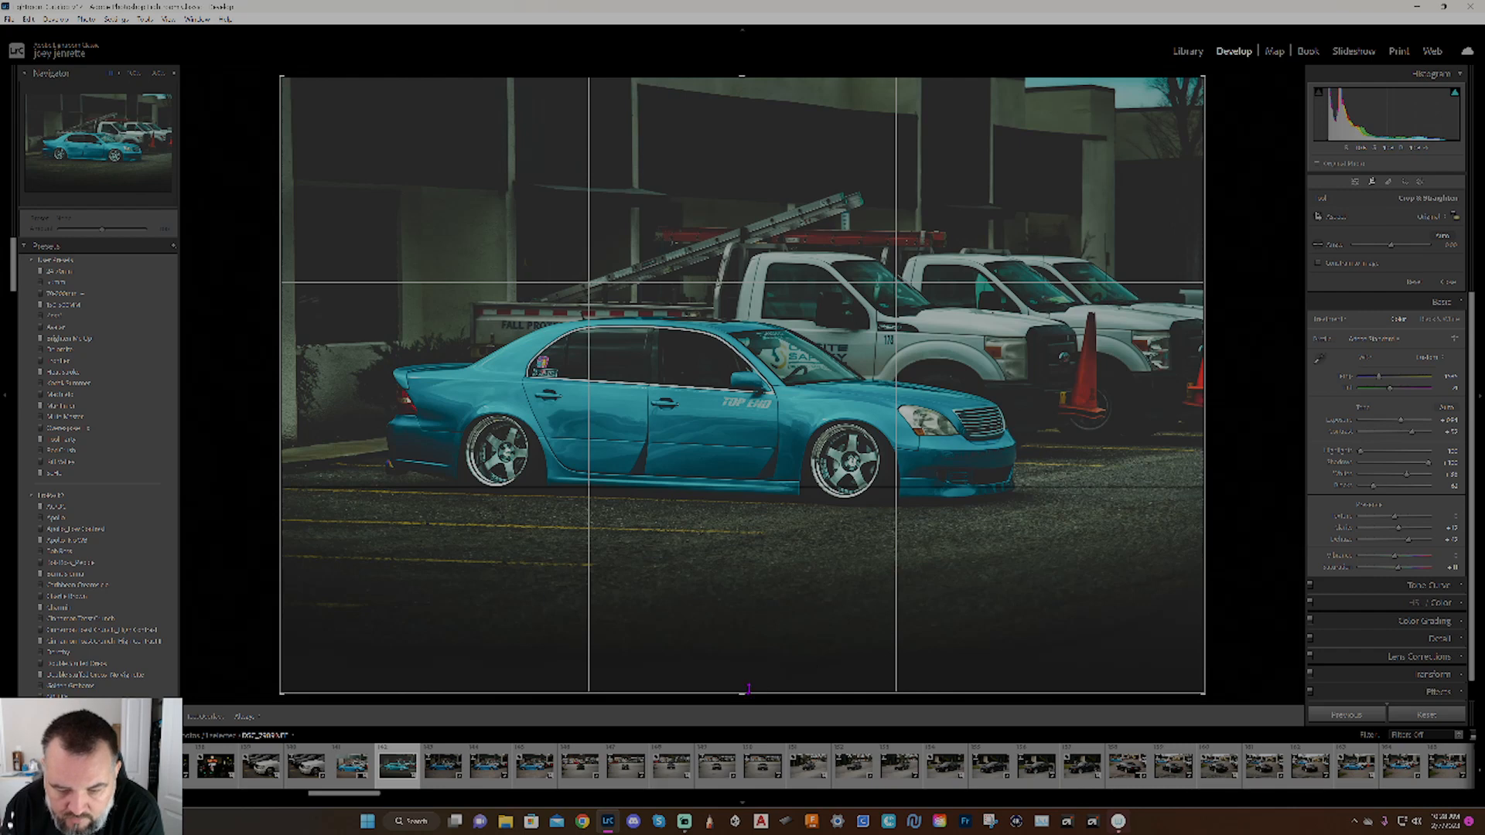
drag(745, 692, 744, 700)
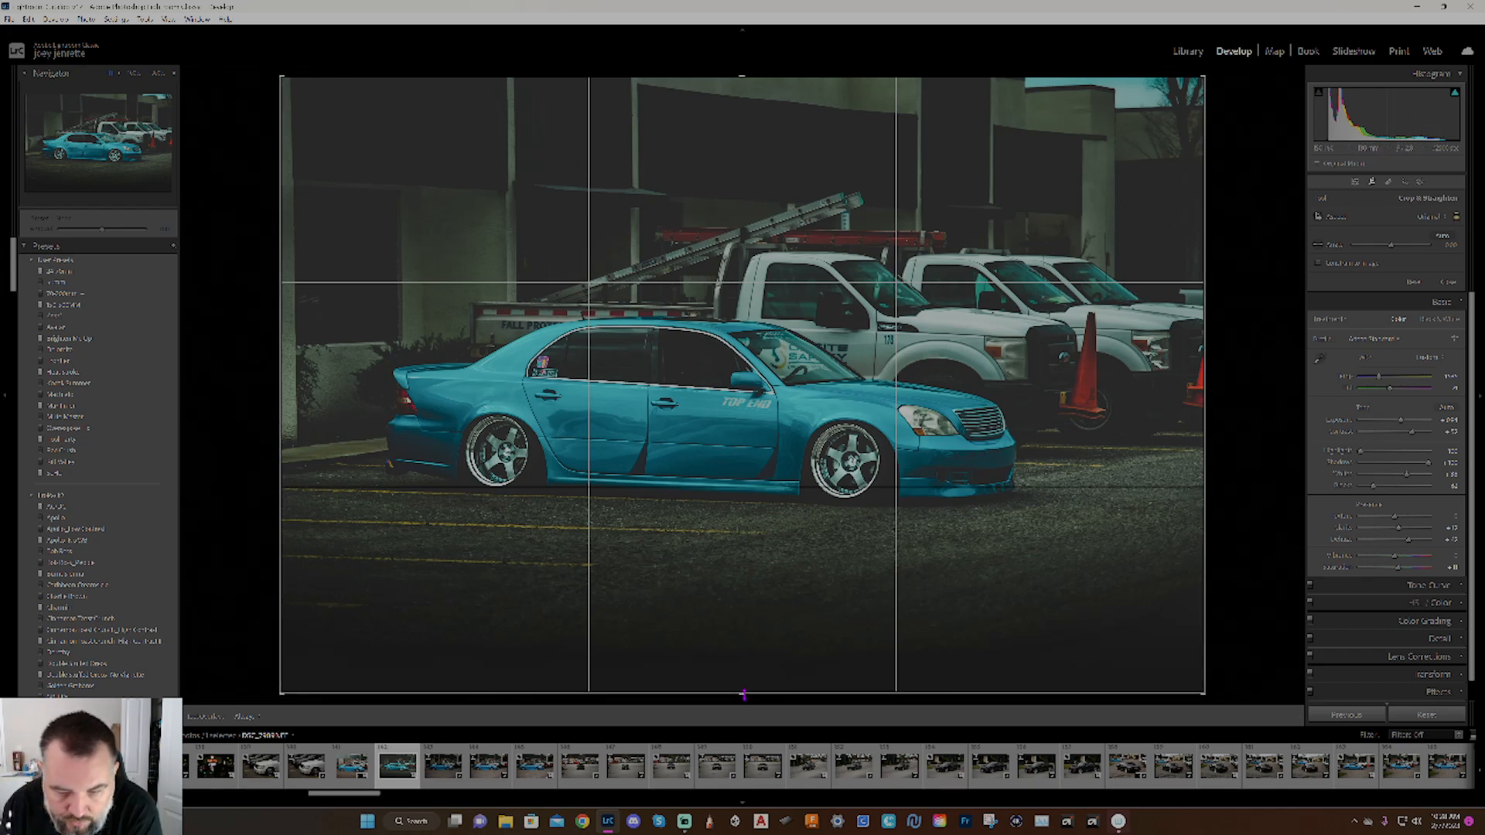
drag(744, 687, 743, 675)
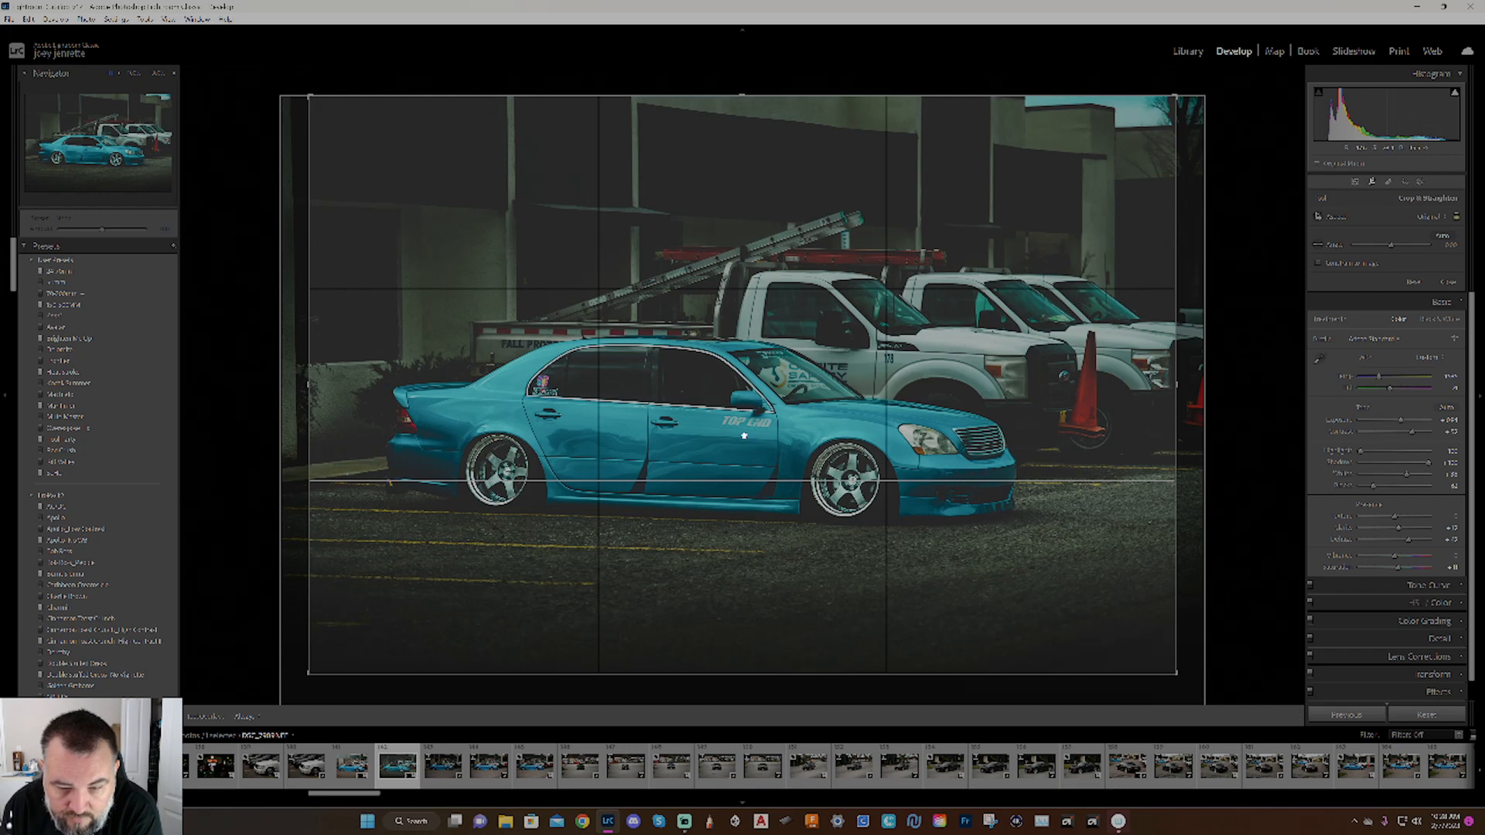
drag(728, 418, 740, 420)
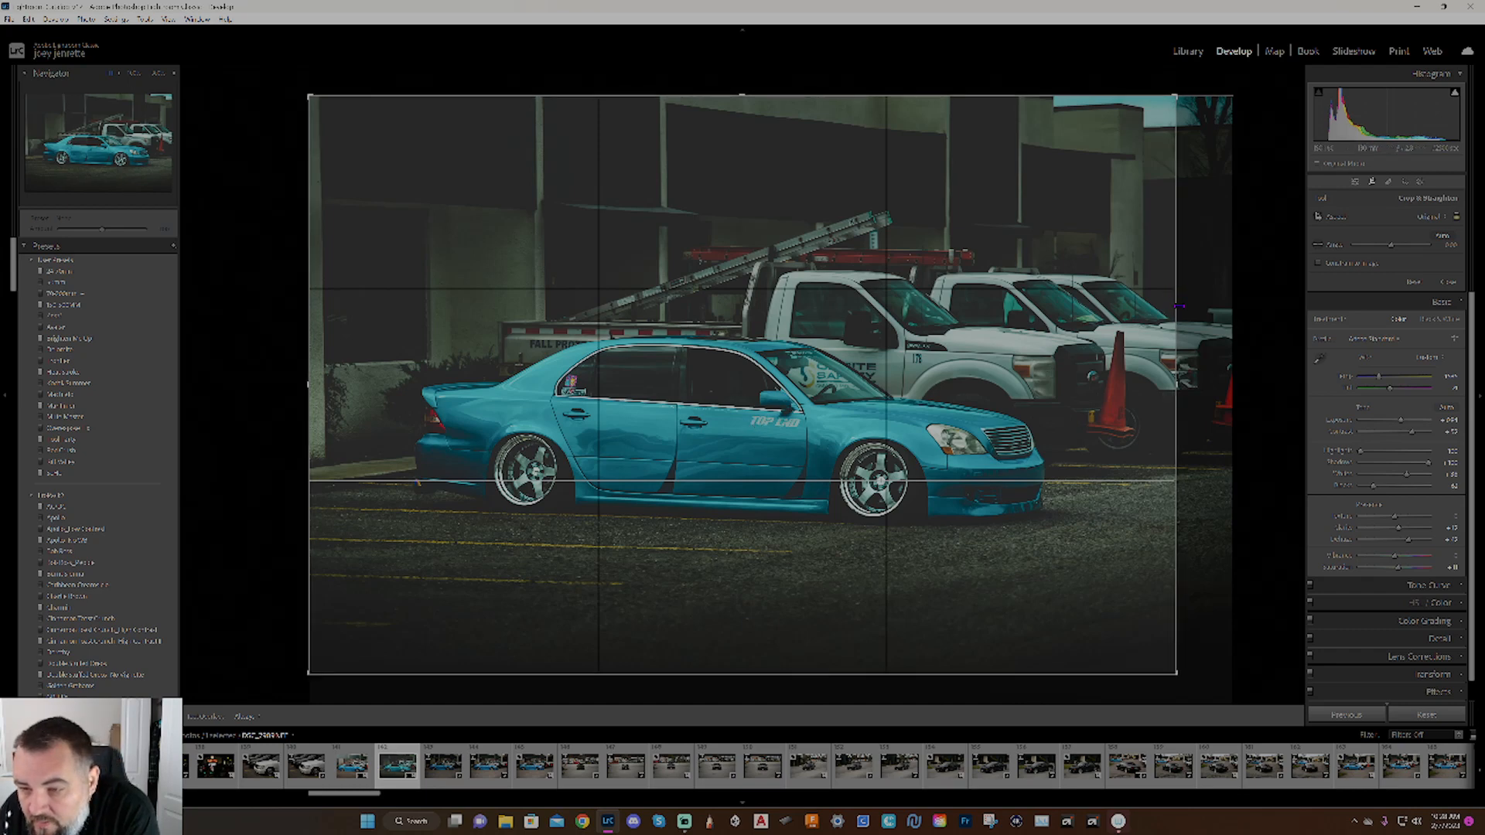
drag(1176, 308, 1173, 308)
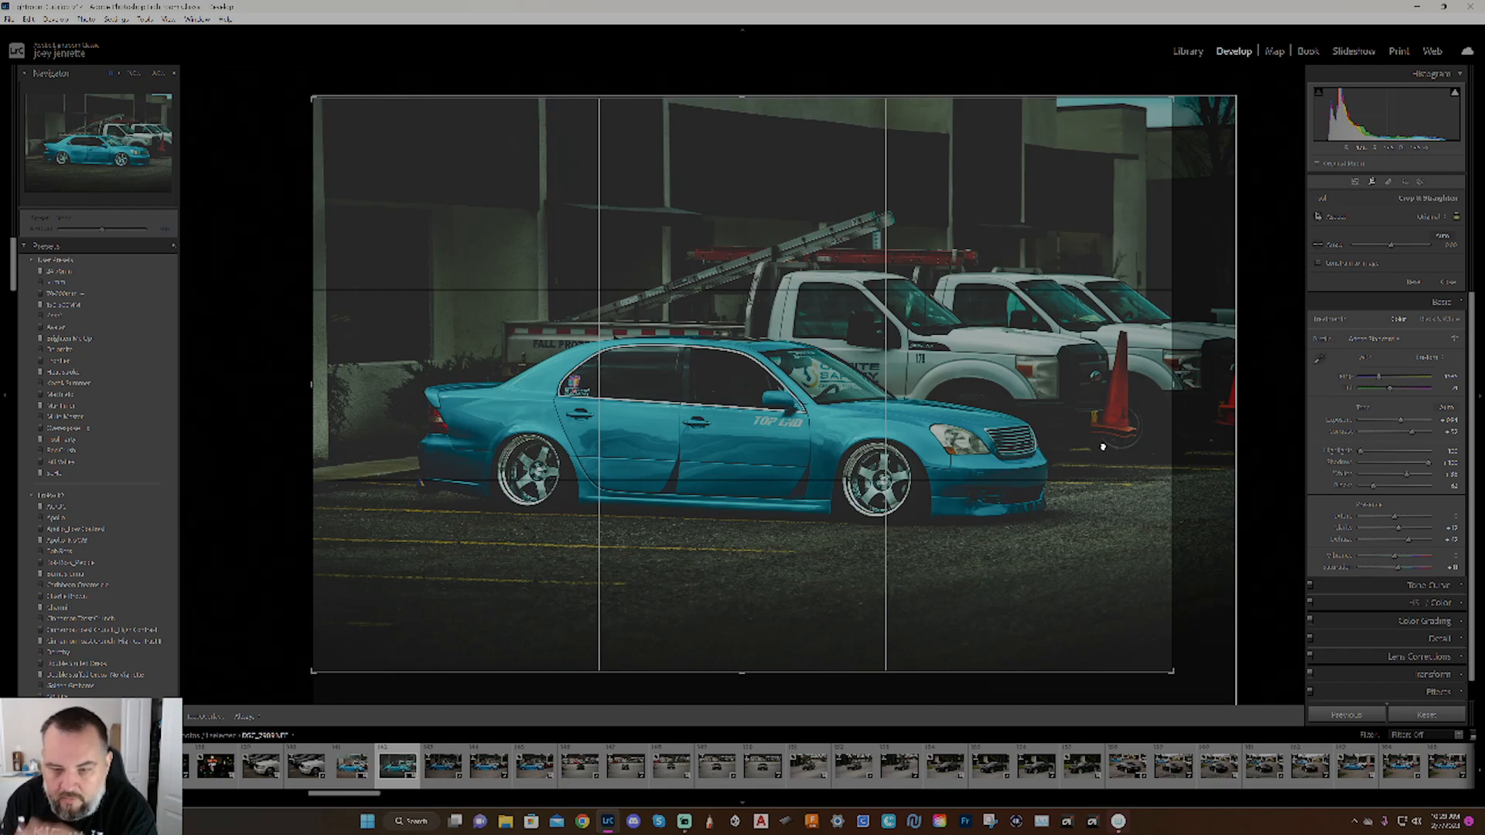
click(1373, 183)
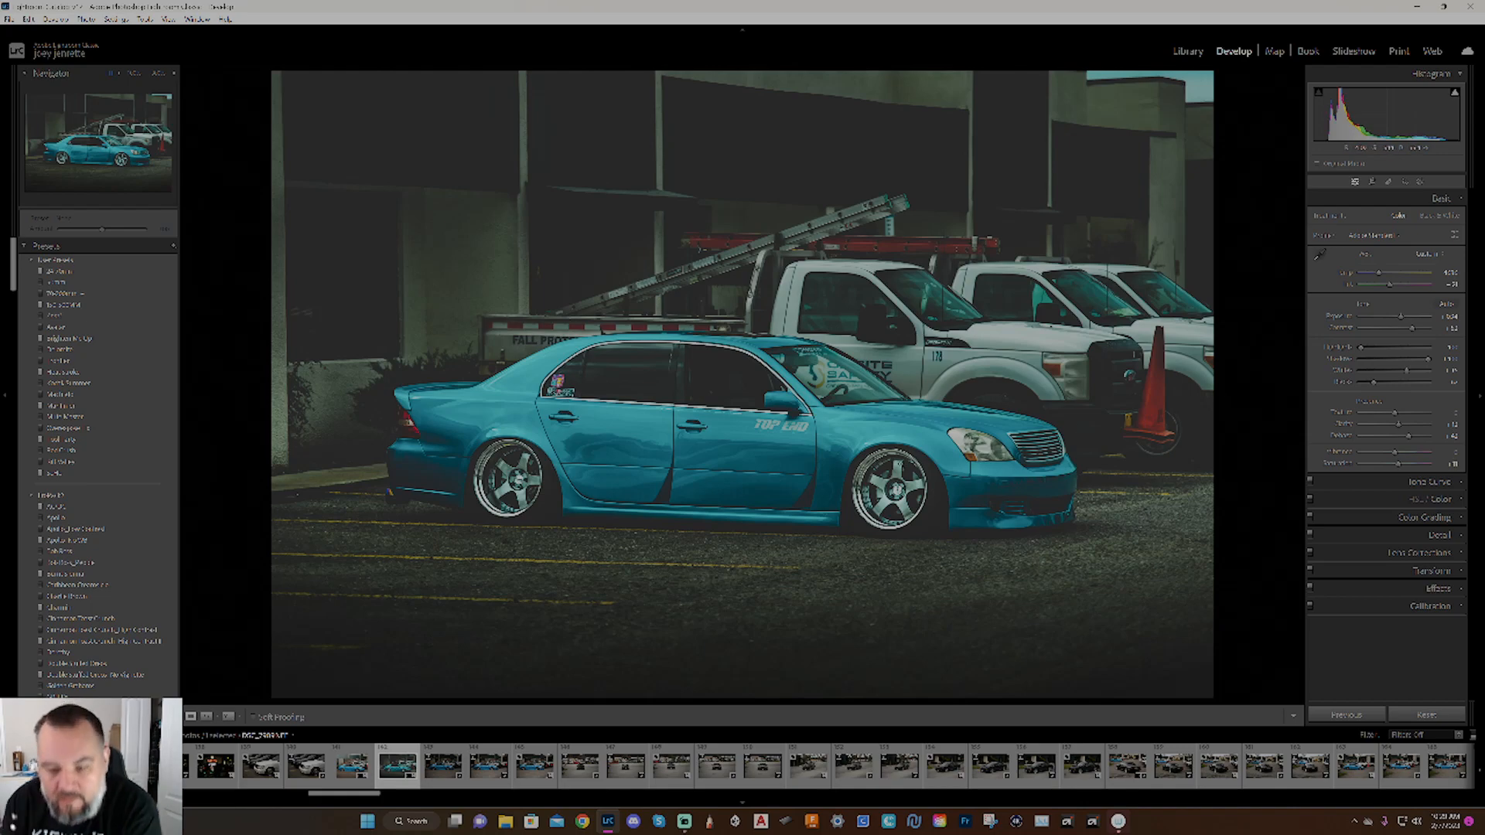
Export the finished blue sedan photo with the previous export settings.
click(893, 488)
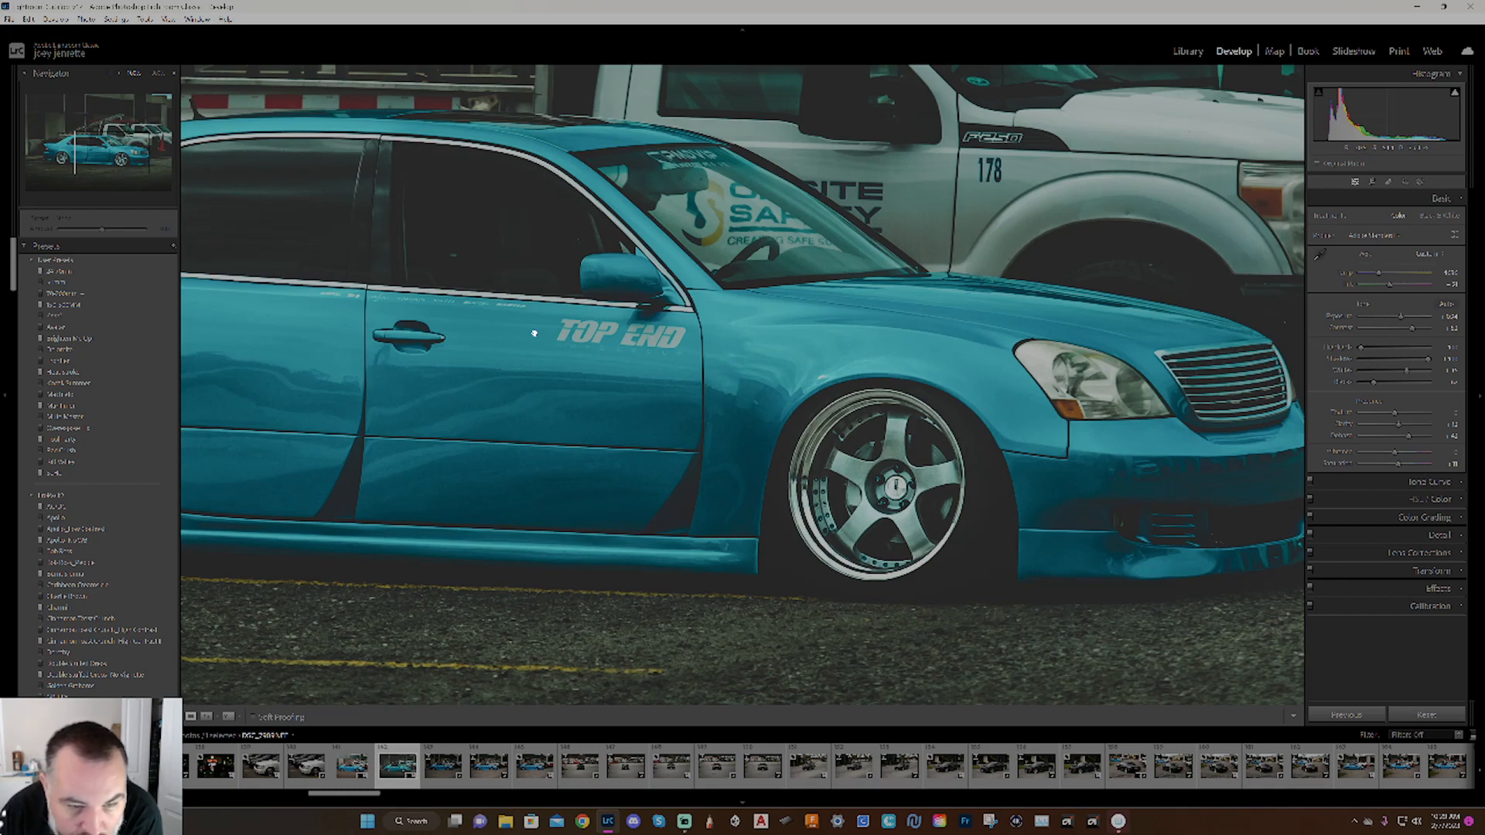
drag(532, 331, 666, 371)
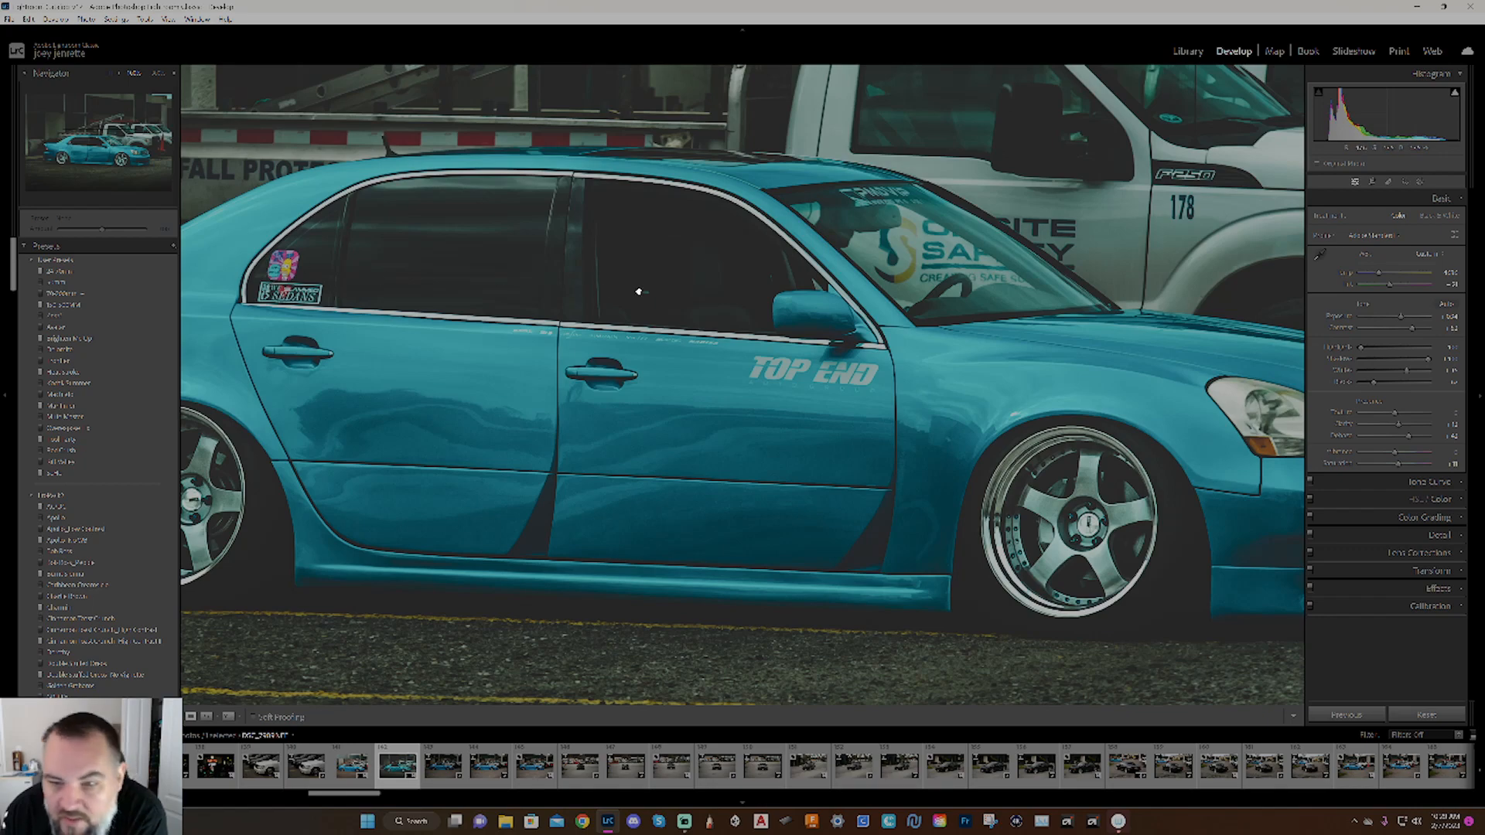
click(817, 360)
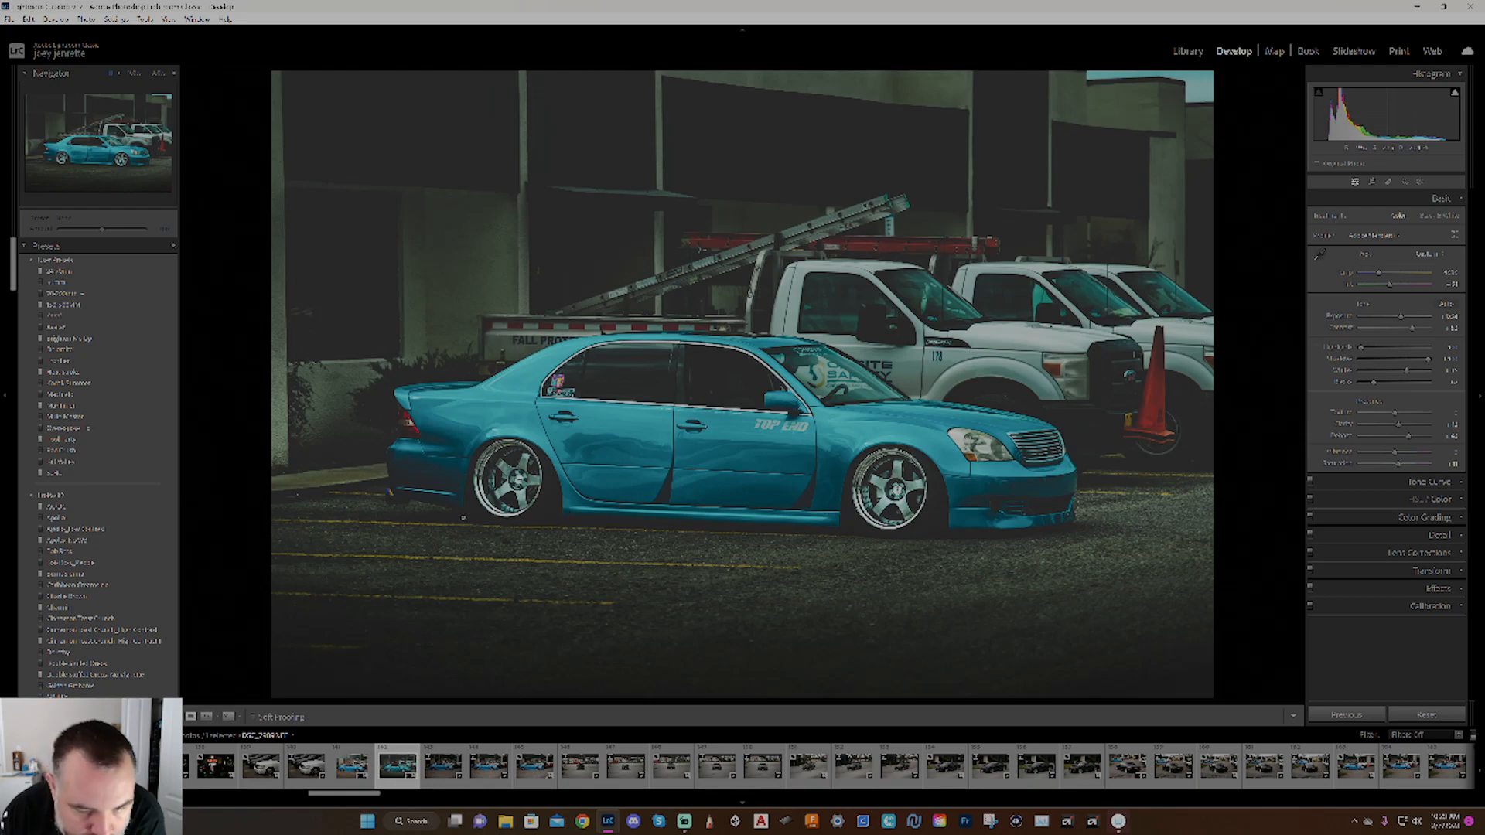
click(516, 481)
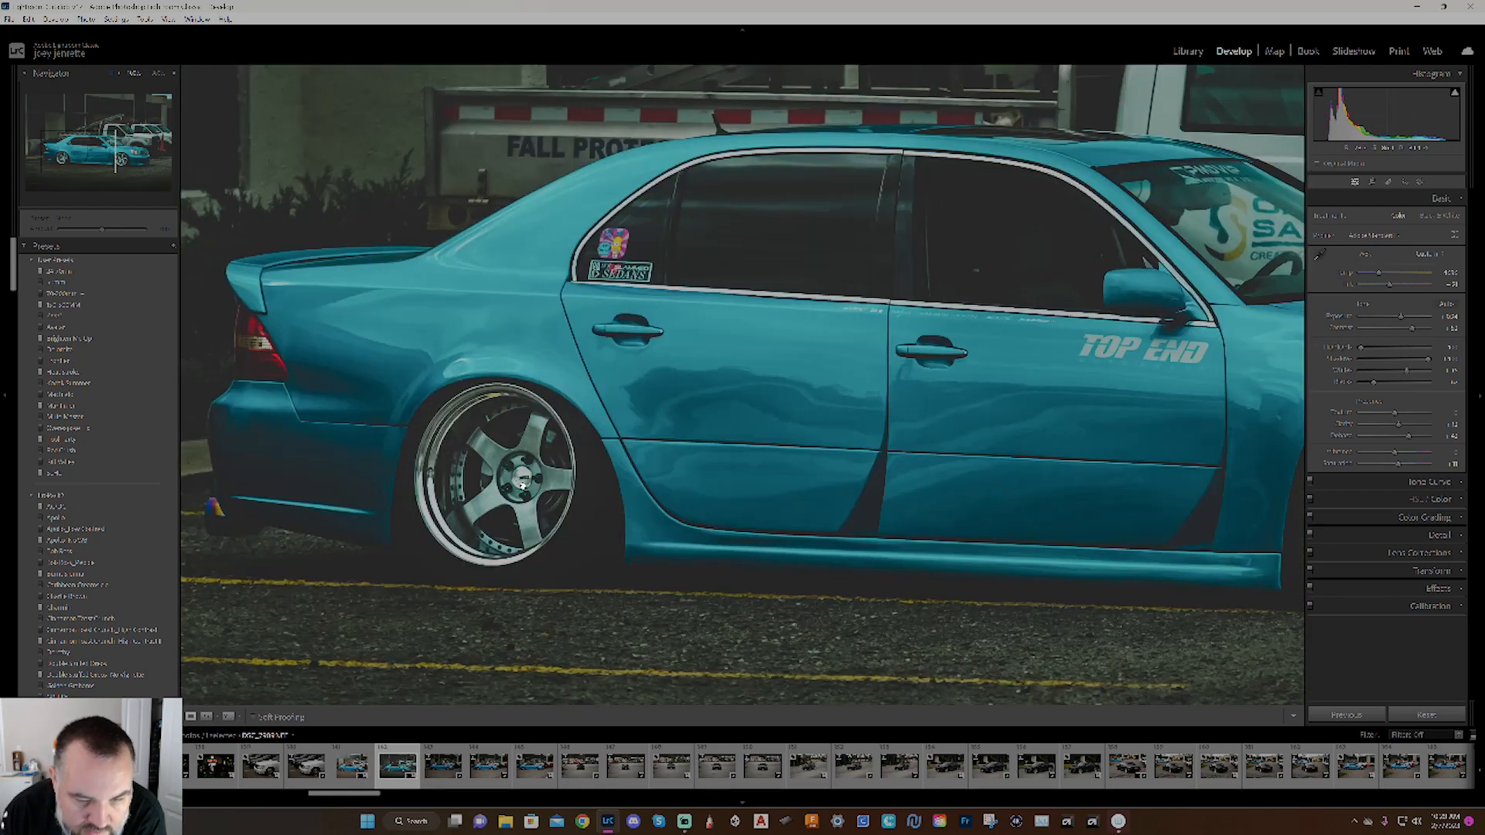
click(525, 482)
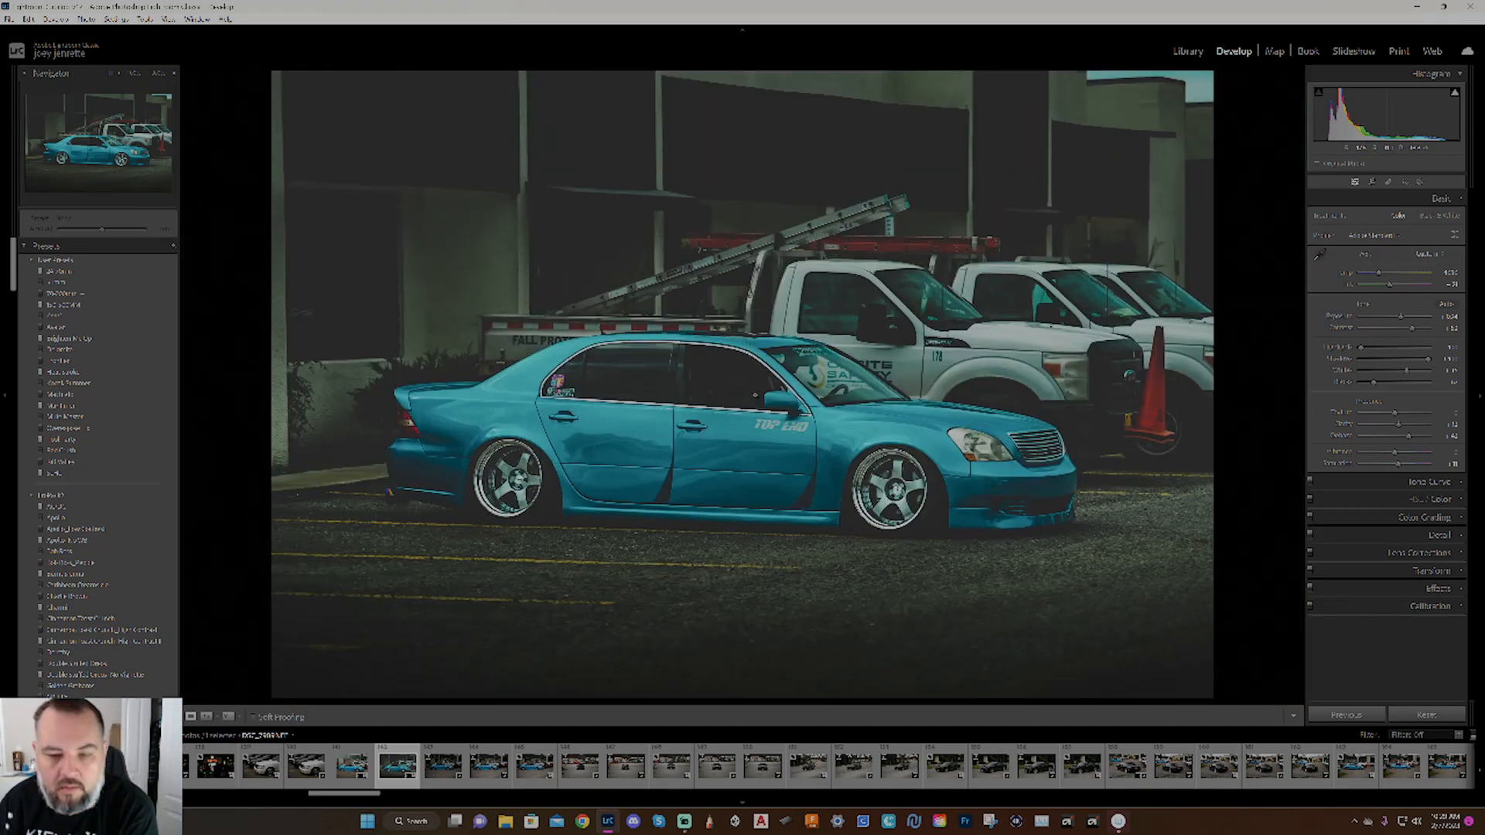
click(8, 20)
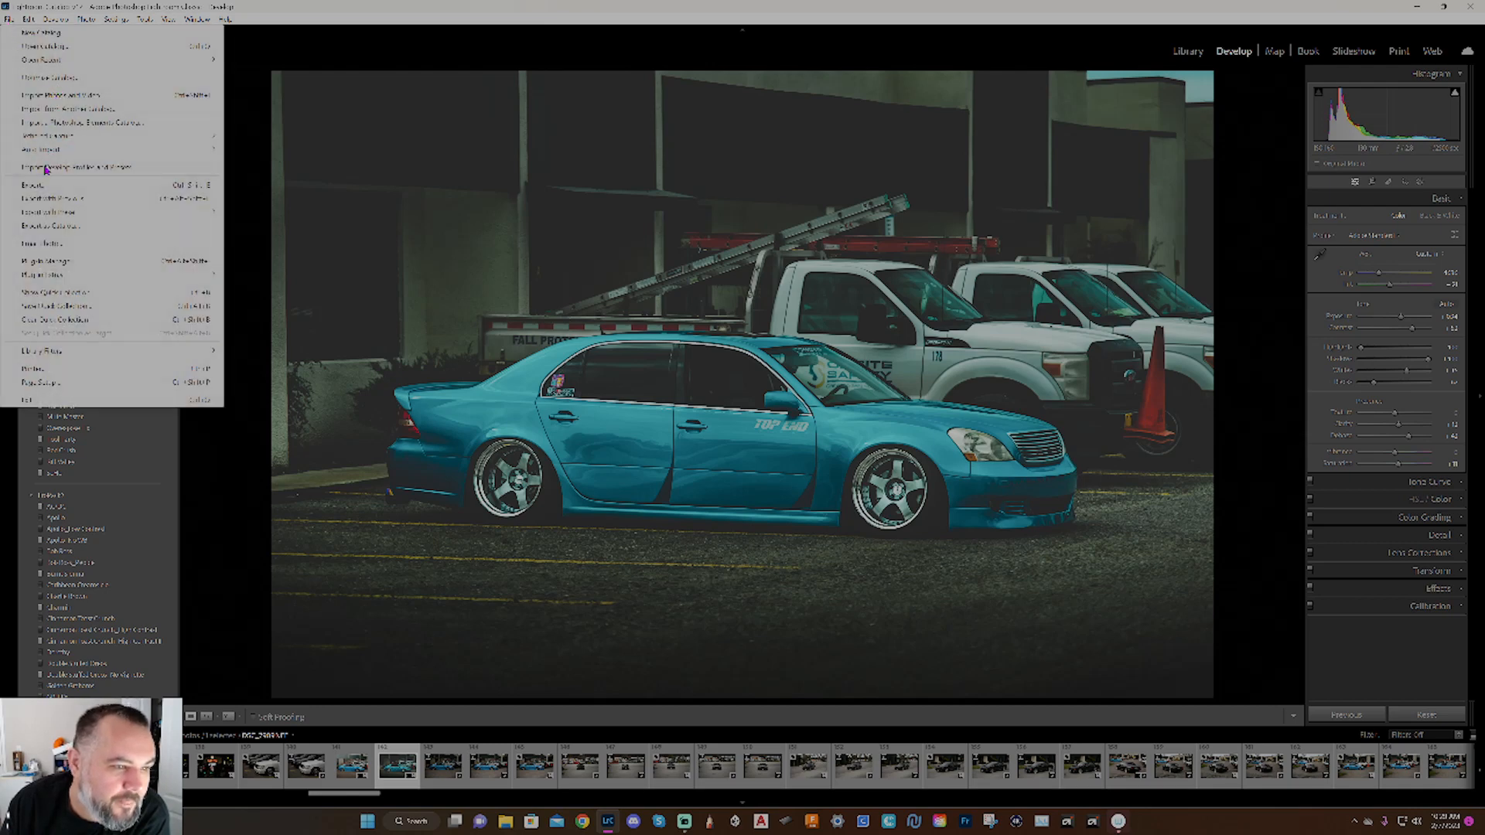
click(46, 200)
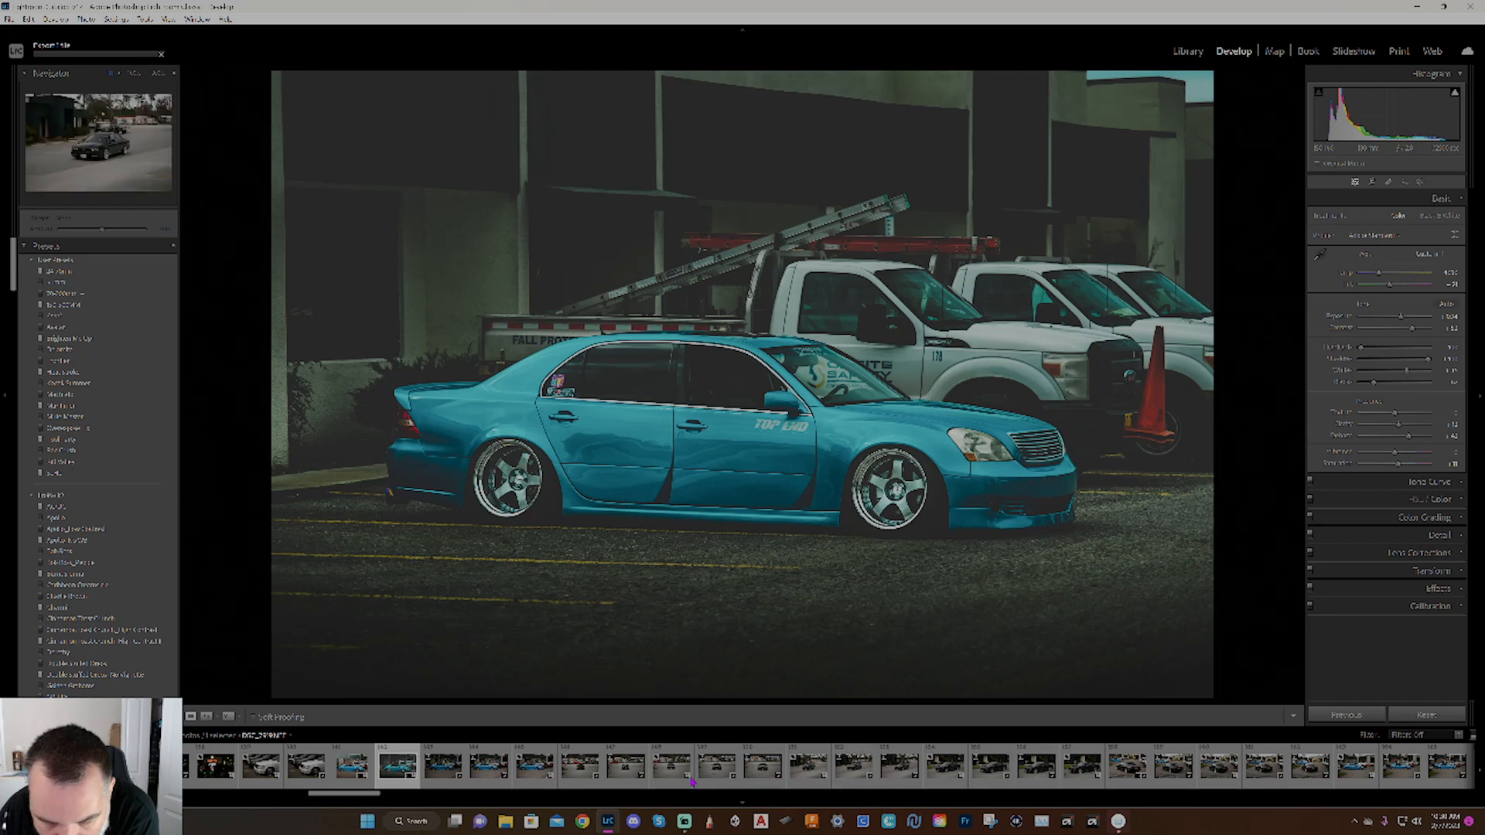
Open the unedited photo of the black sedan with gold wheels in front of the black-and-white mural.
click(582, 774)
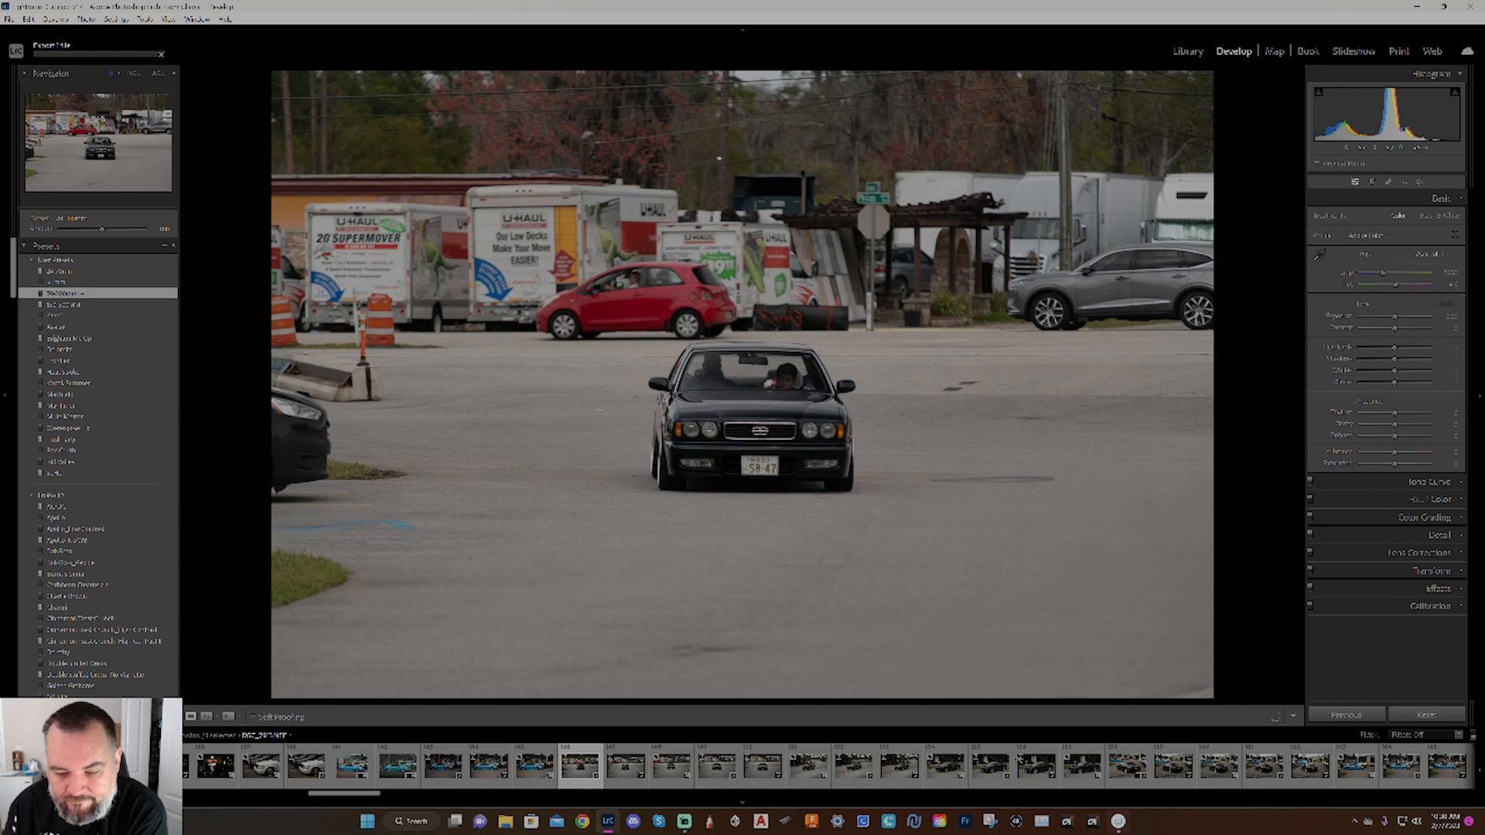
drag(354, 793, 879, 802)
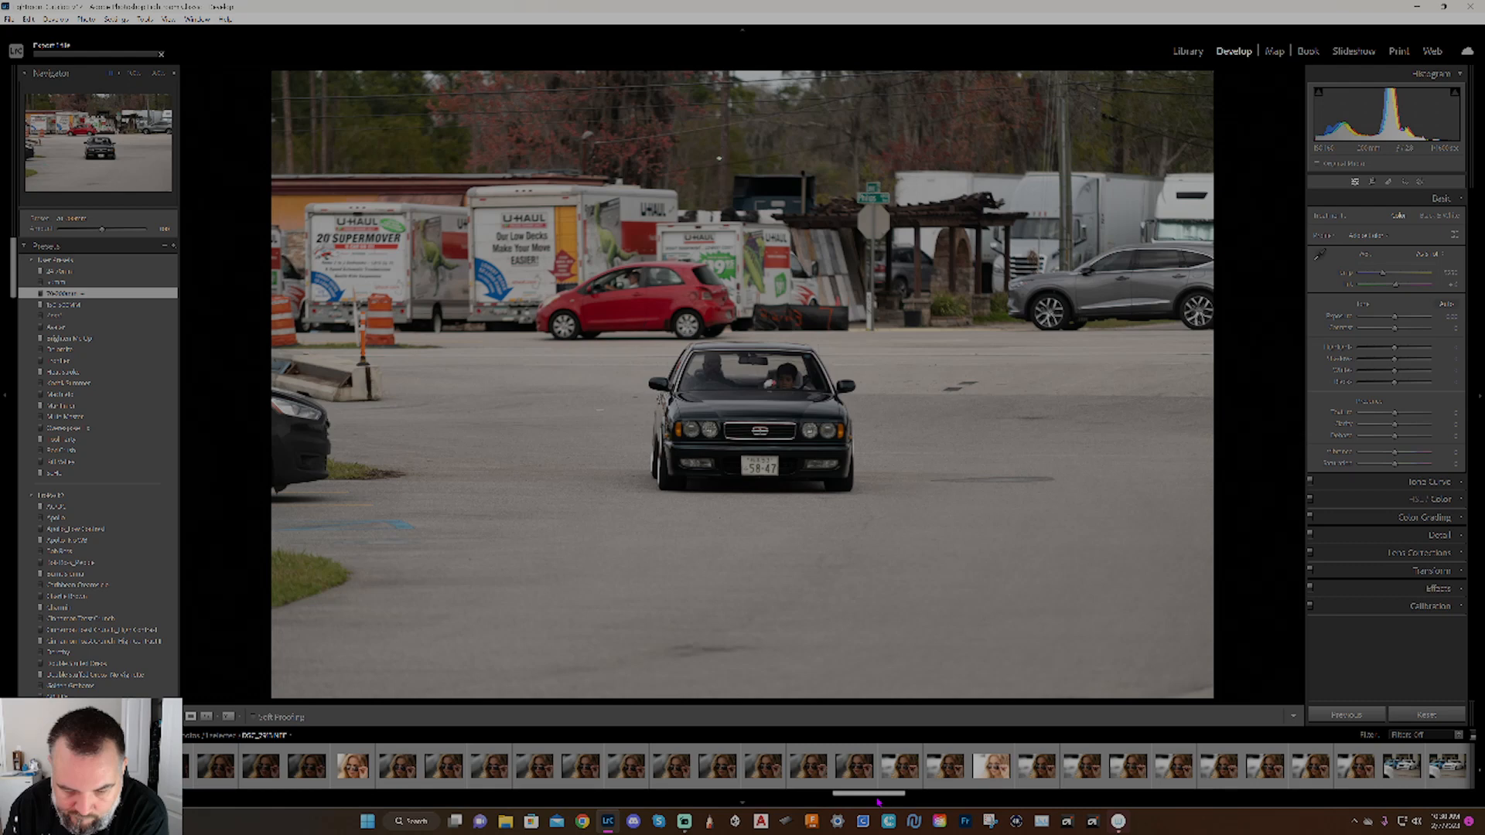
drag(878, 803, 1122, 802)
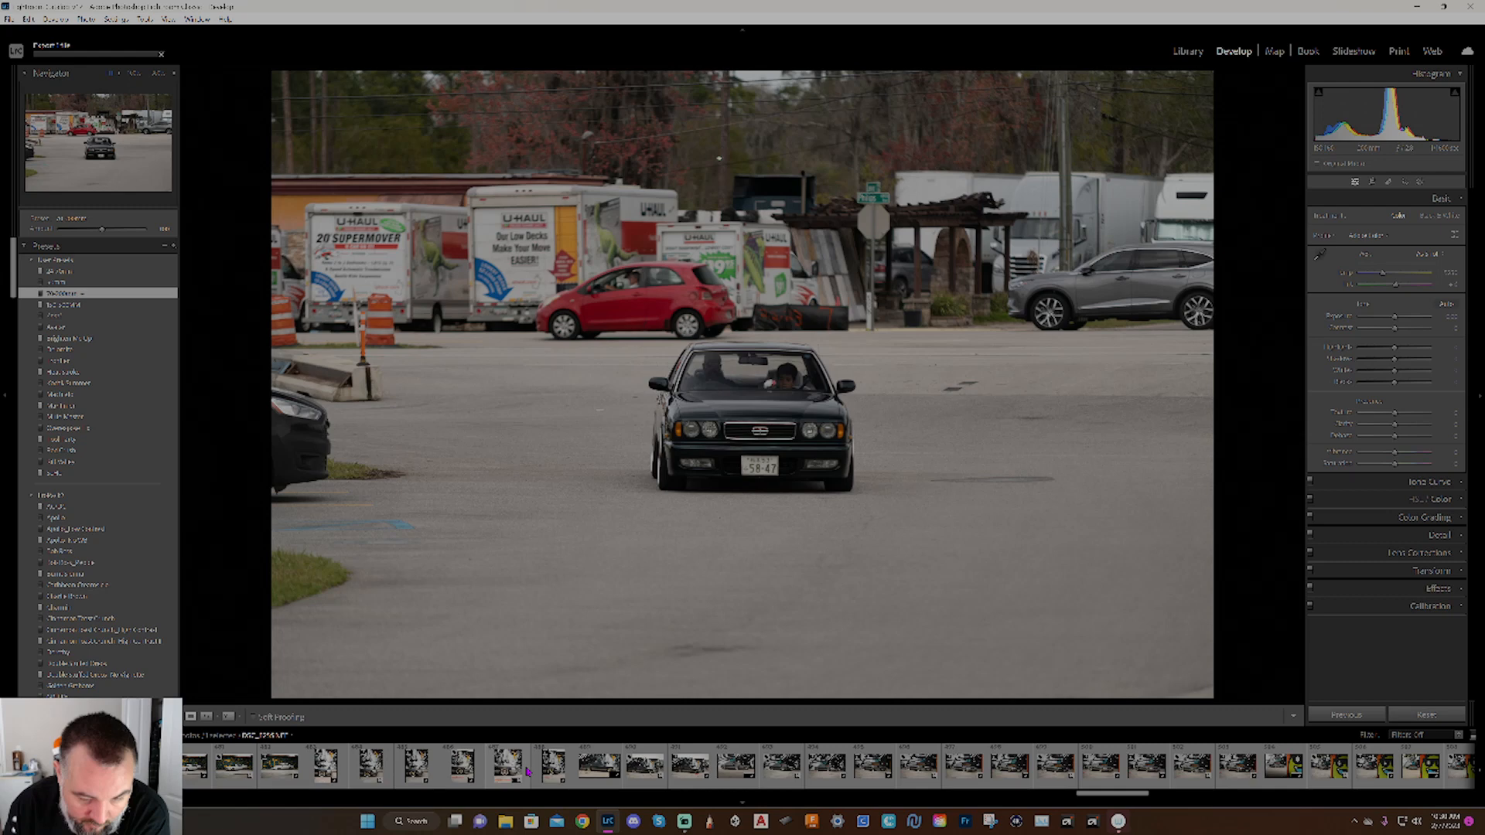
click(733, 767)
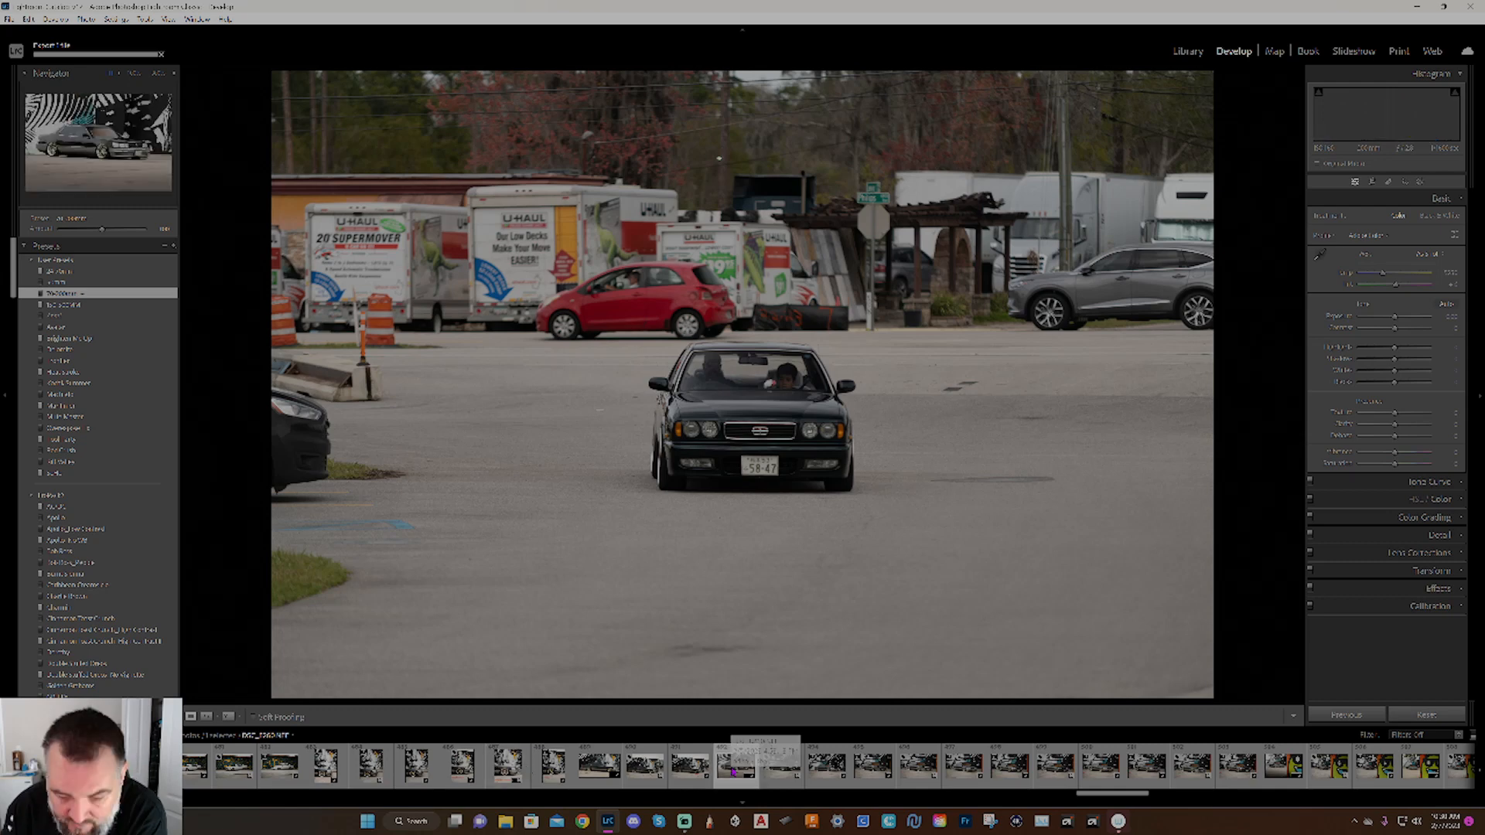
click(784, 770)
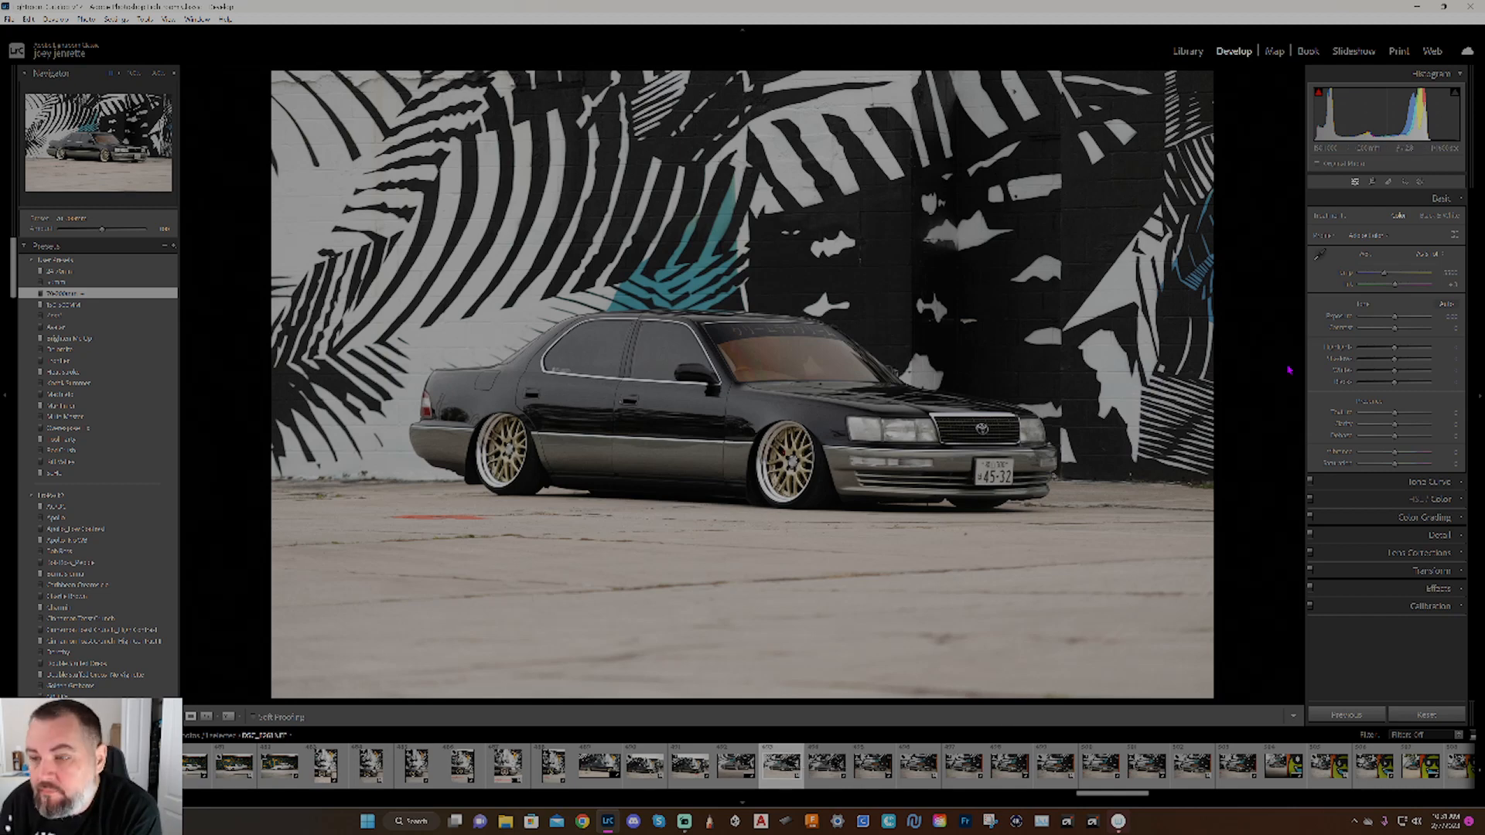
Straighten the black sedan photo slightly and crop a strip off its upper edge.
click(1371, 183)
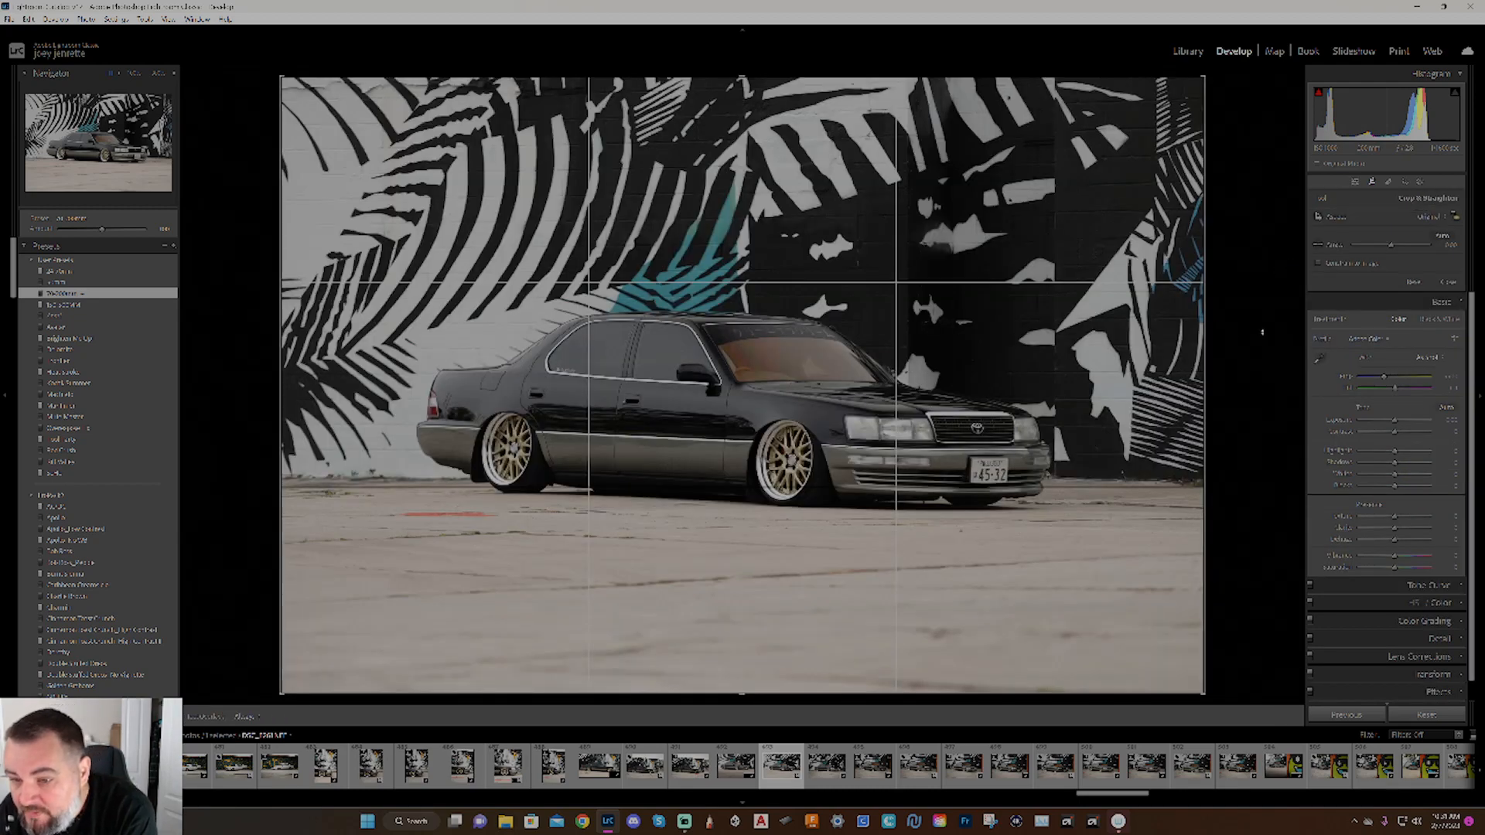
drag(1260, 333, 1263, 337)
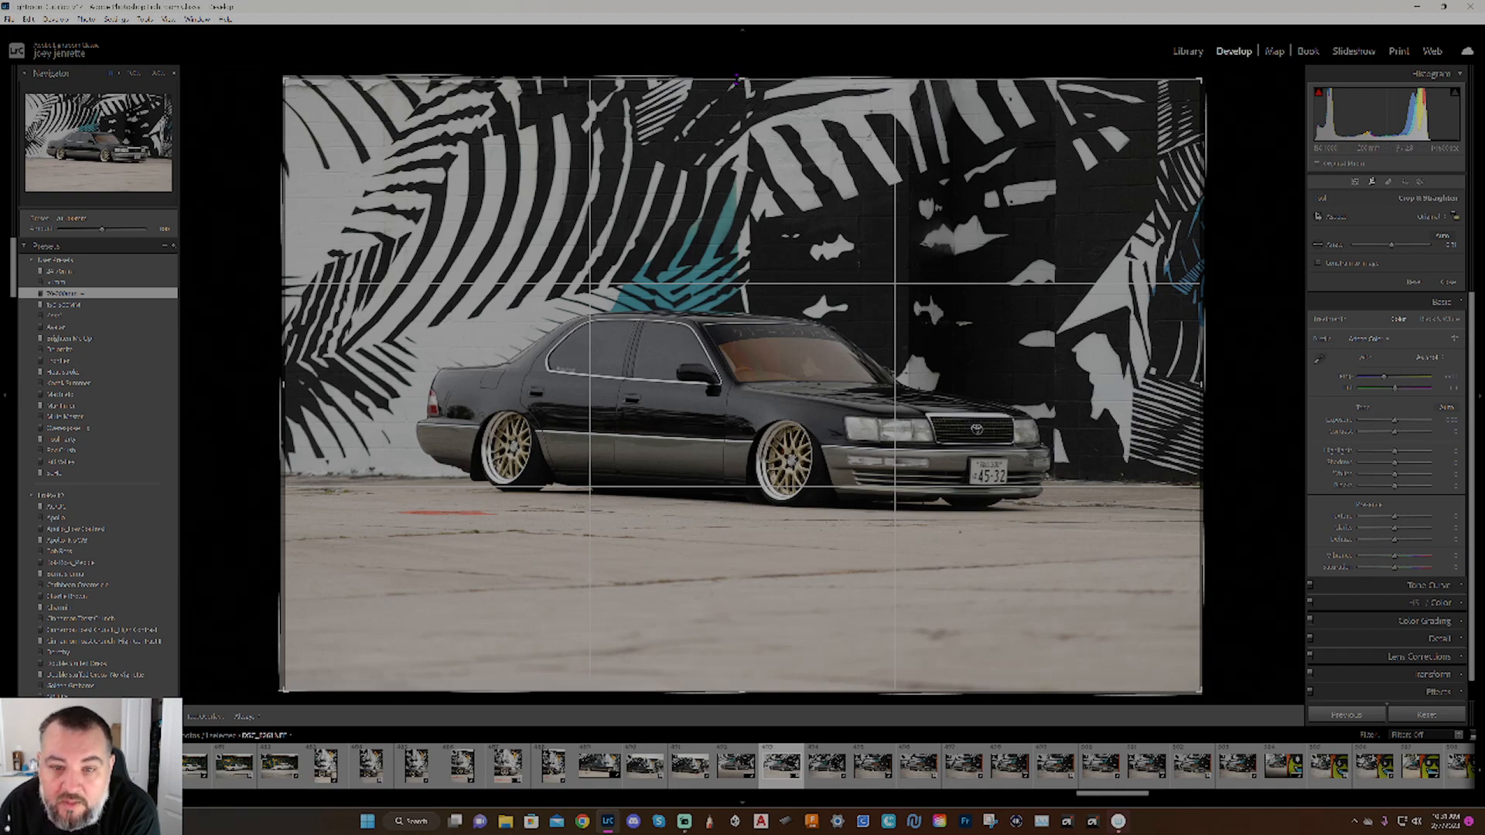
drag(739, 79, 738, 99)
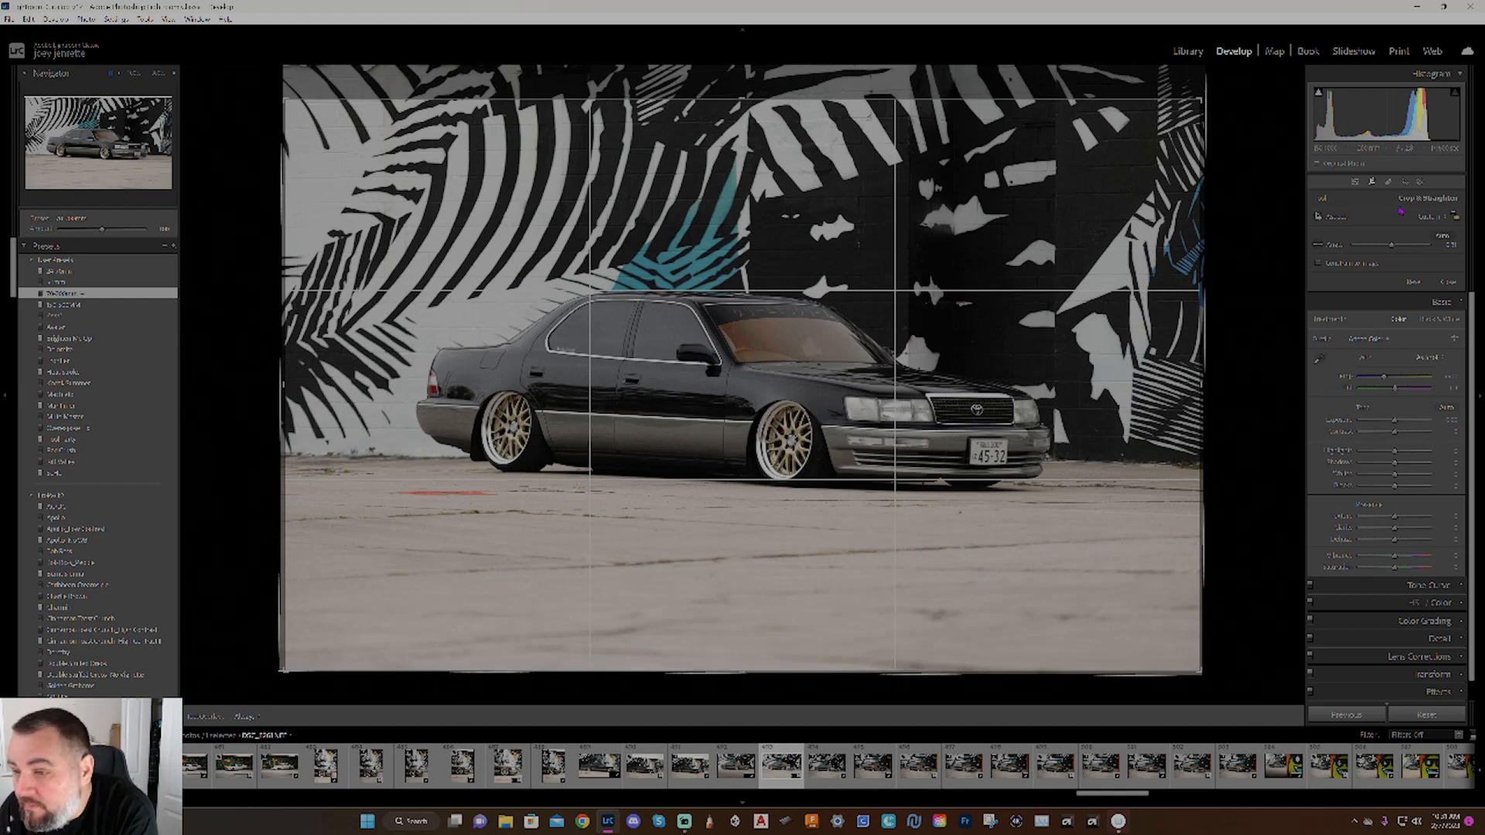
click(1372, 182)
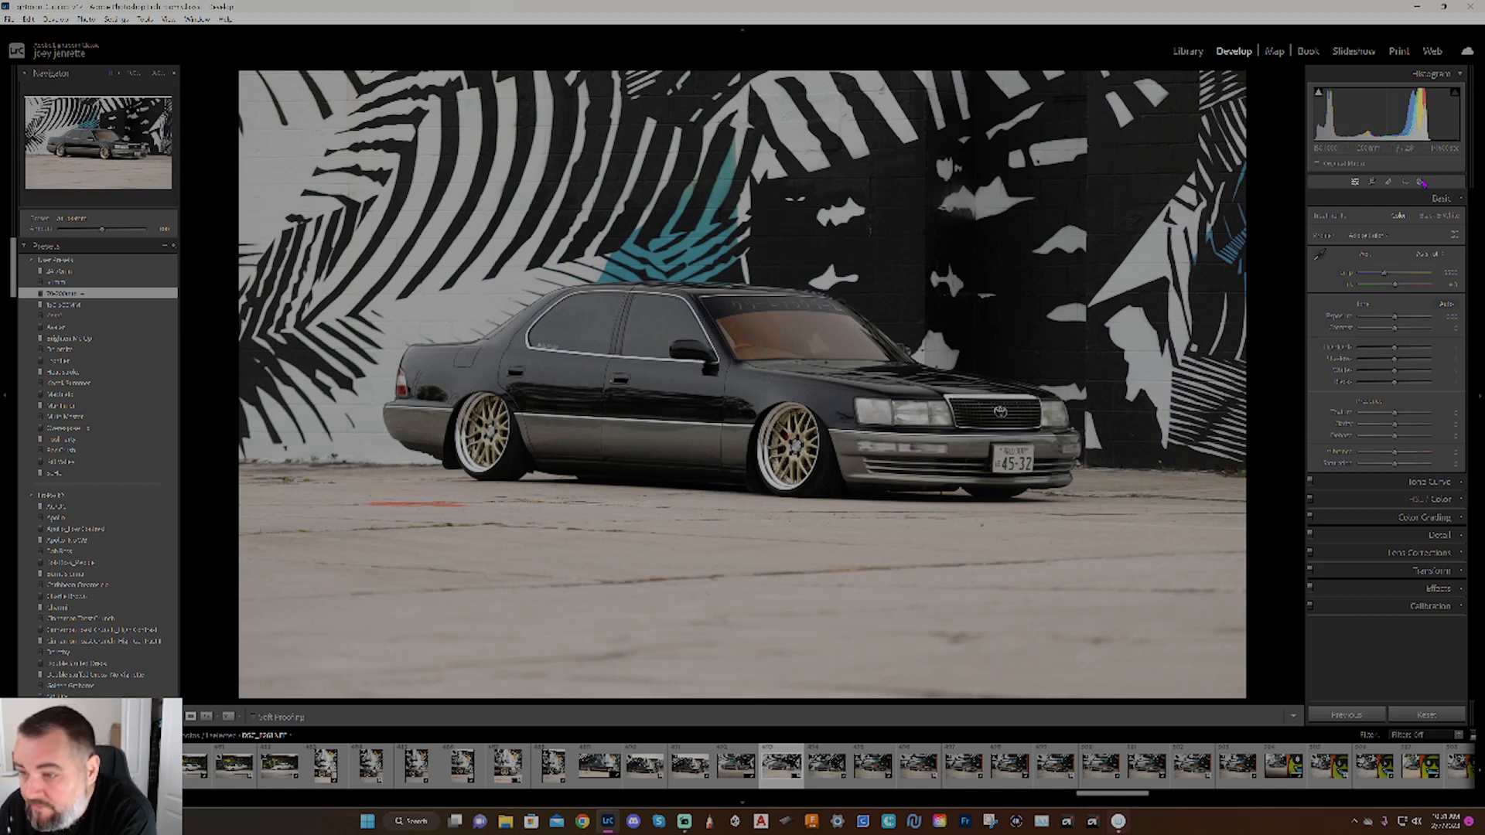
Paint a brush mask over the black sedan with sharpness at maximum and clarity slightly raised, and finish masking.
click(1421, 182)
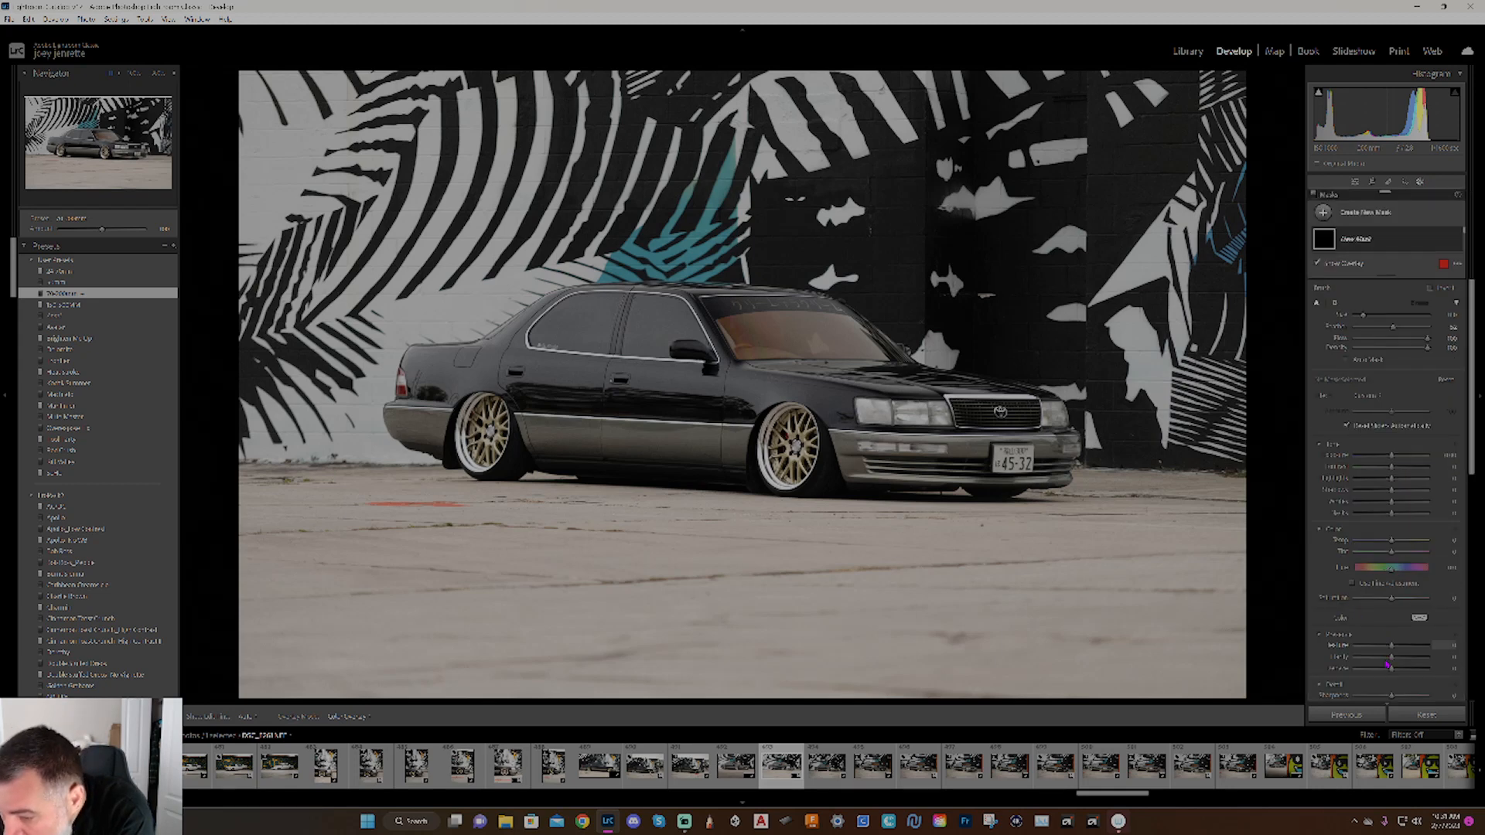
drag(1392, 659, 1391, 661)
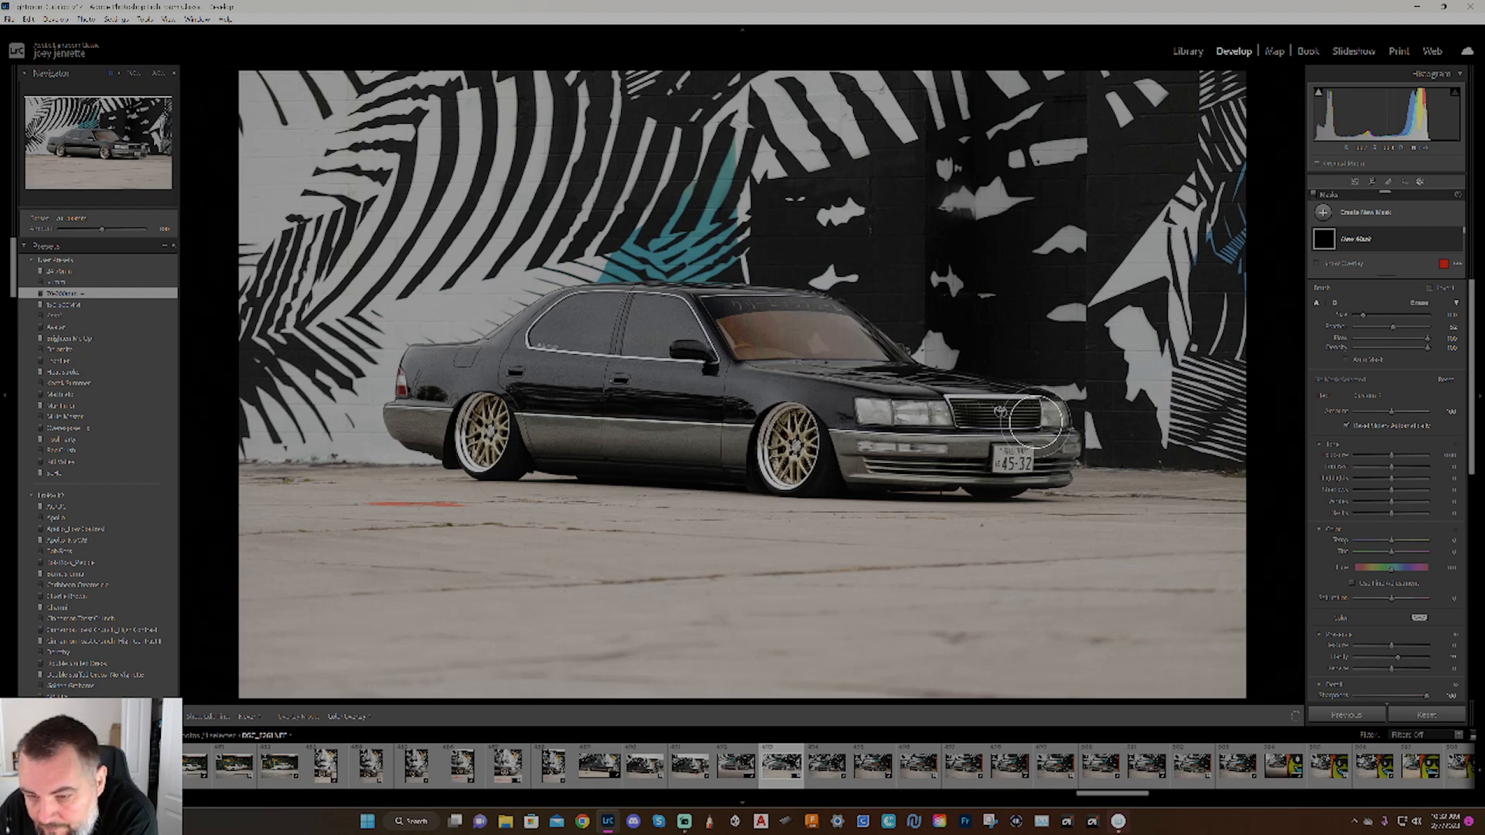
click(1018, 440)
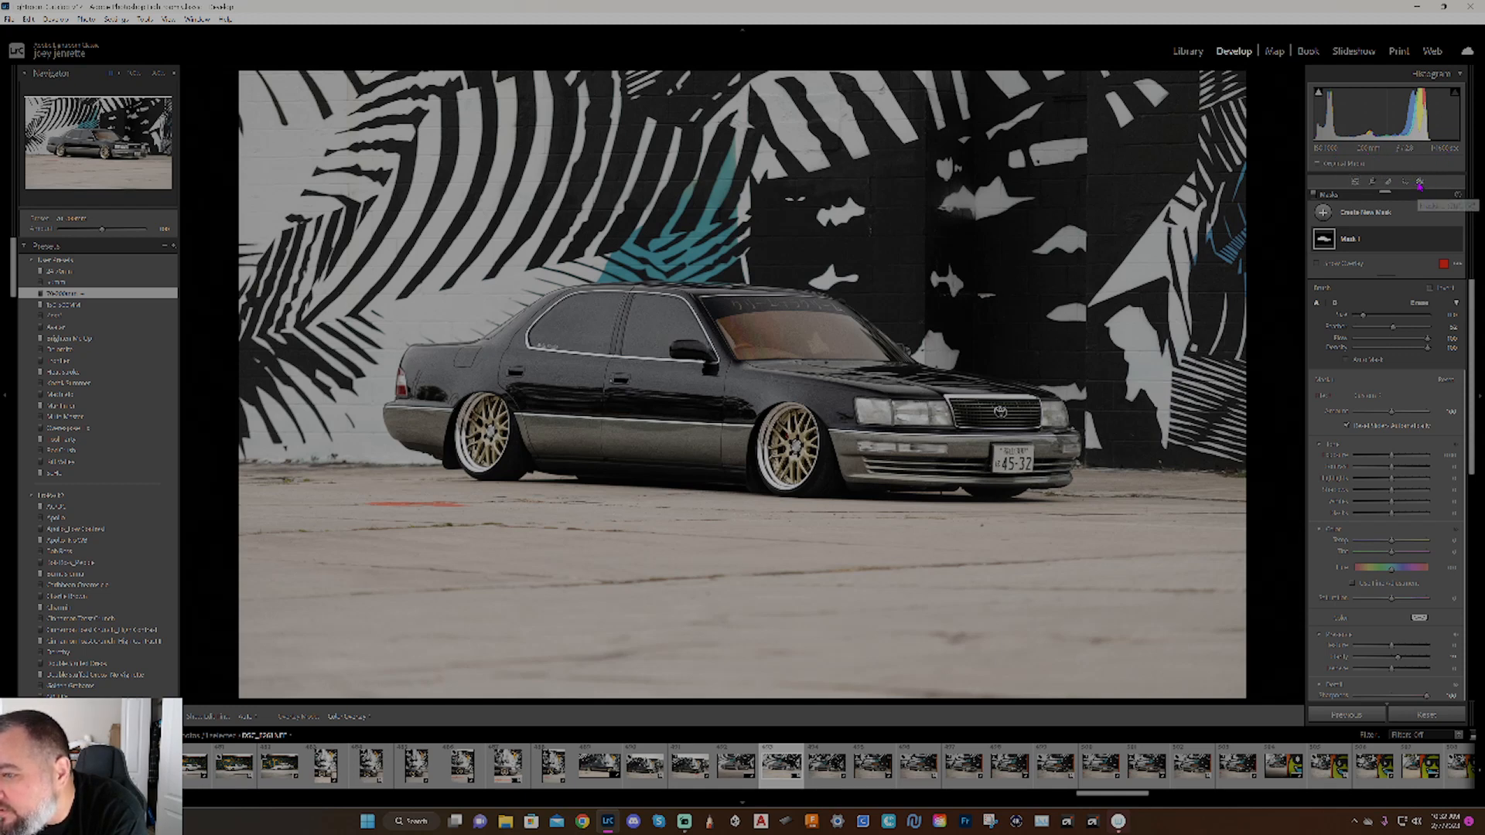
click(1421, 182)
click(1421, 184)
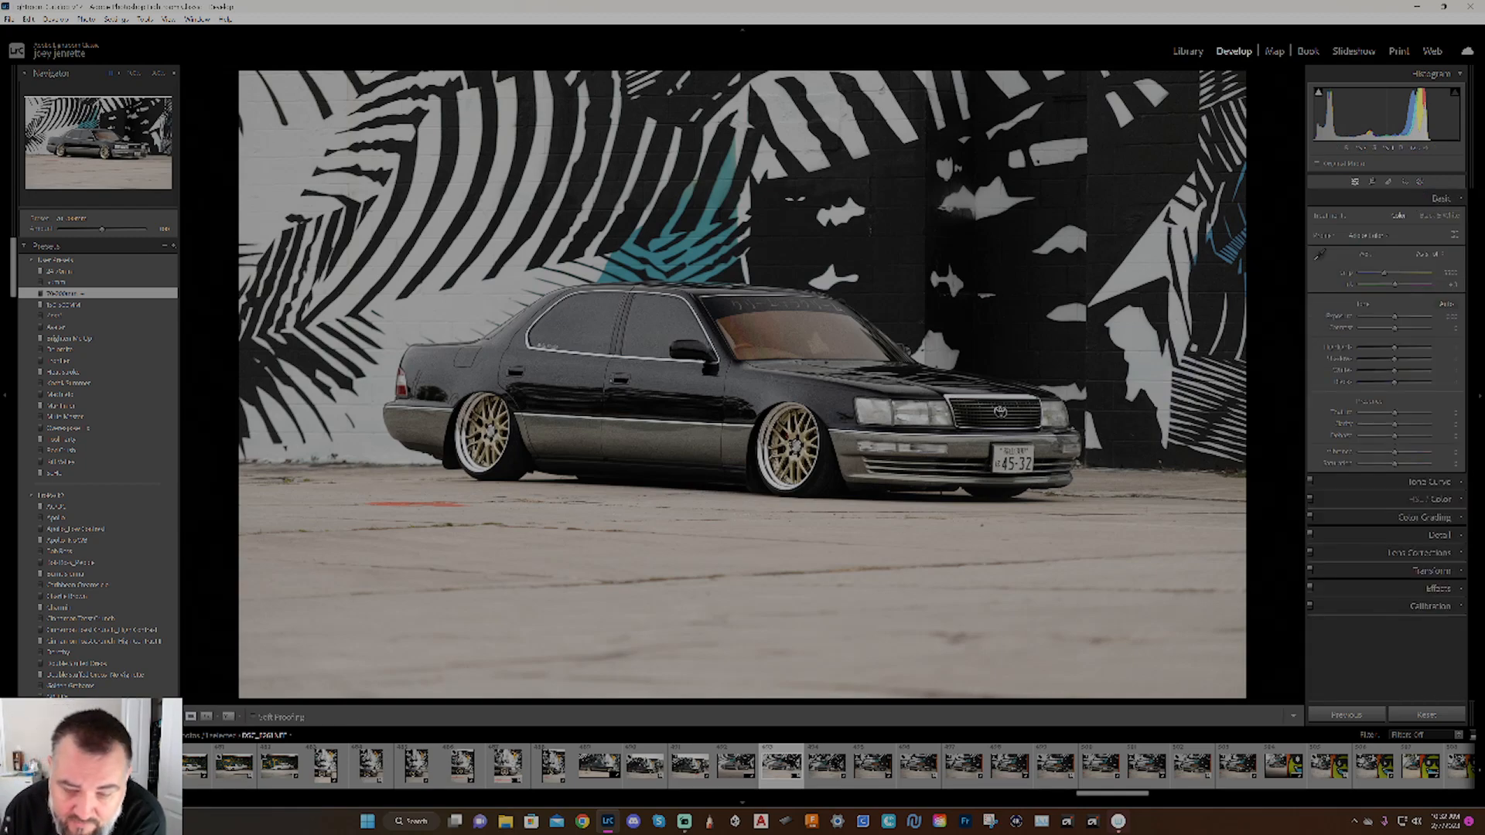
click(788, 445)
click(789, 445)
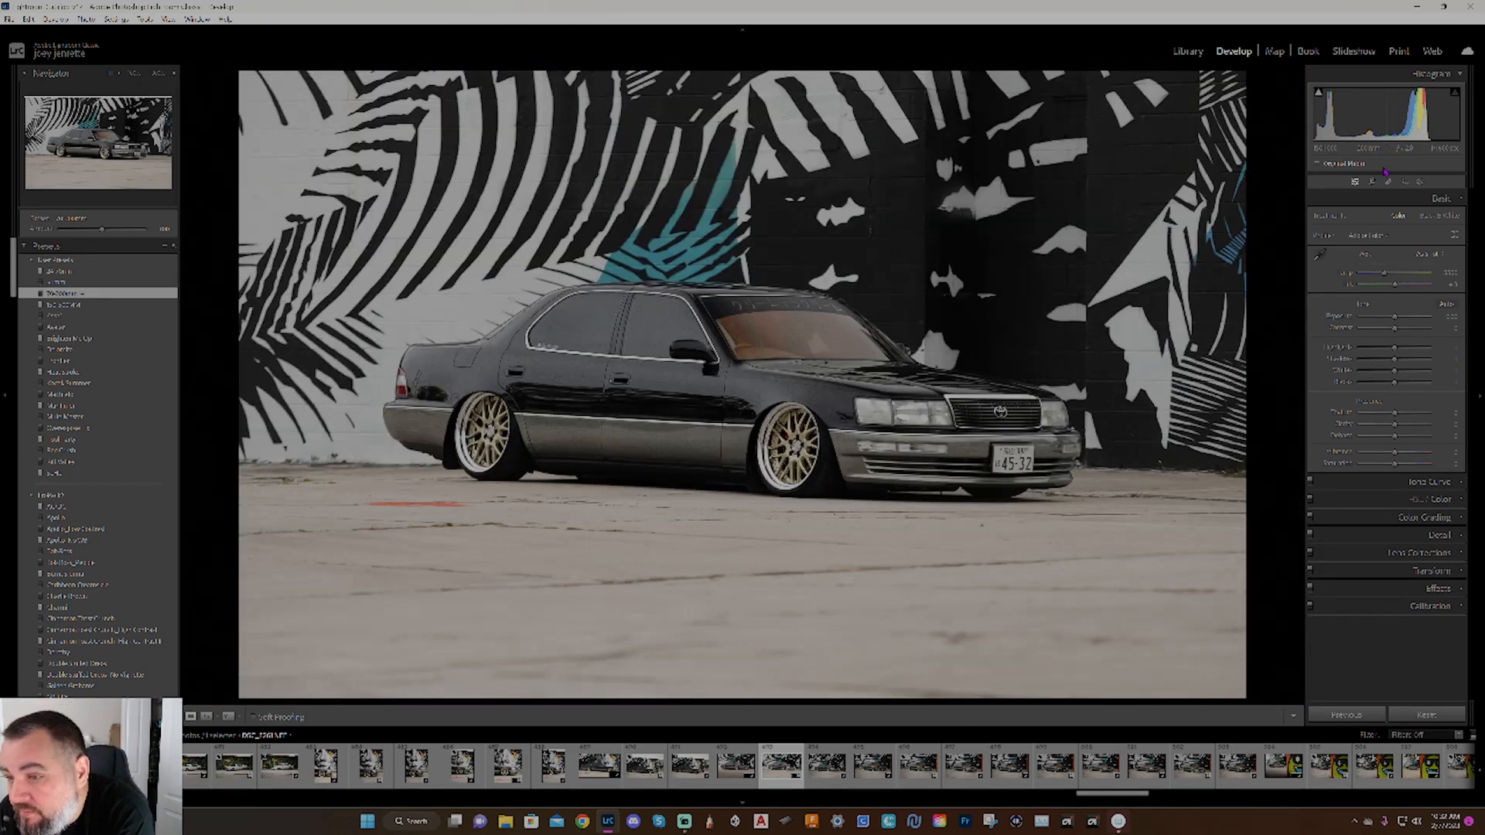
Add a linear gradient mask over the foreground pavement, fading upward to the underside of the sedan.
click(1420, 182)
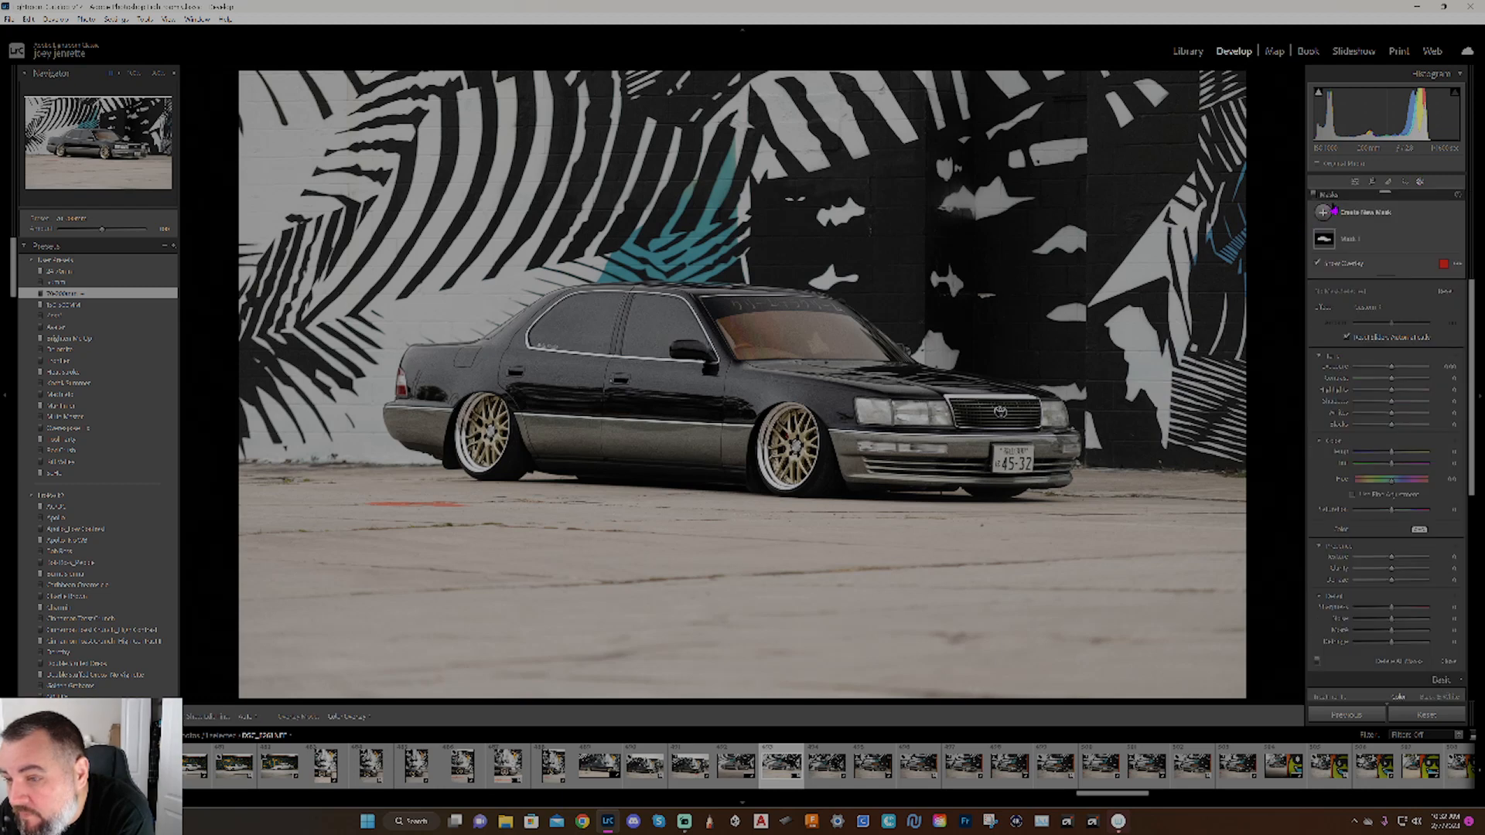
click(1323, 214)
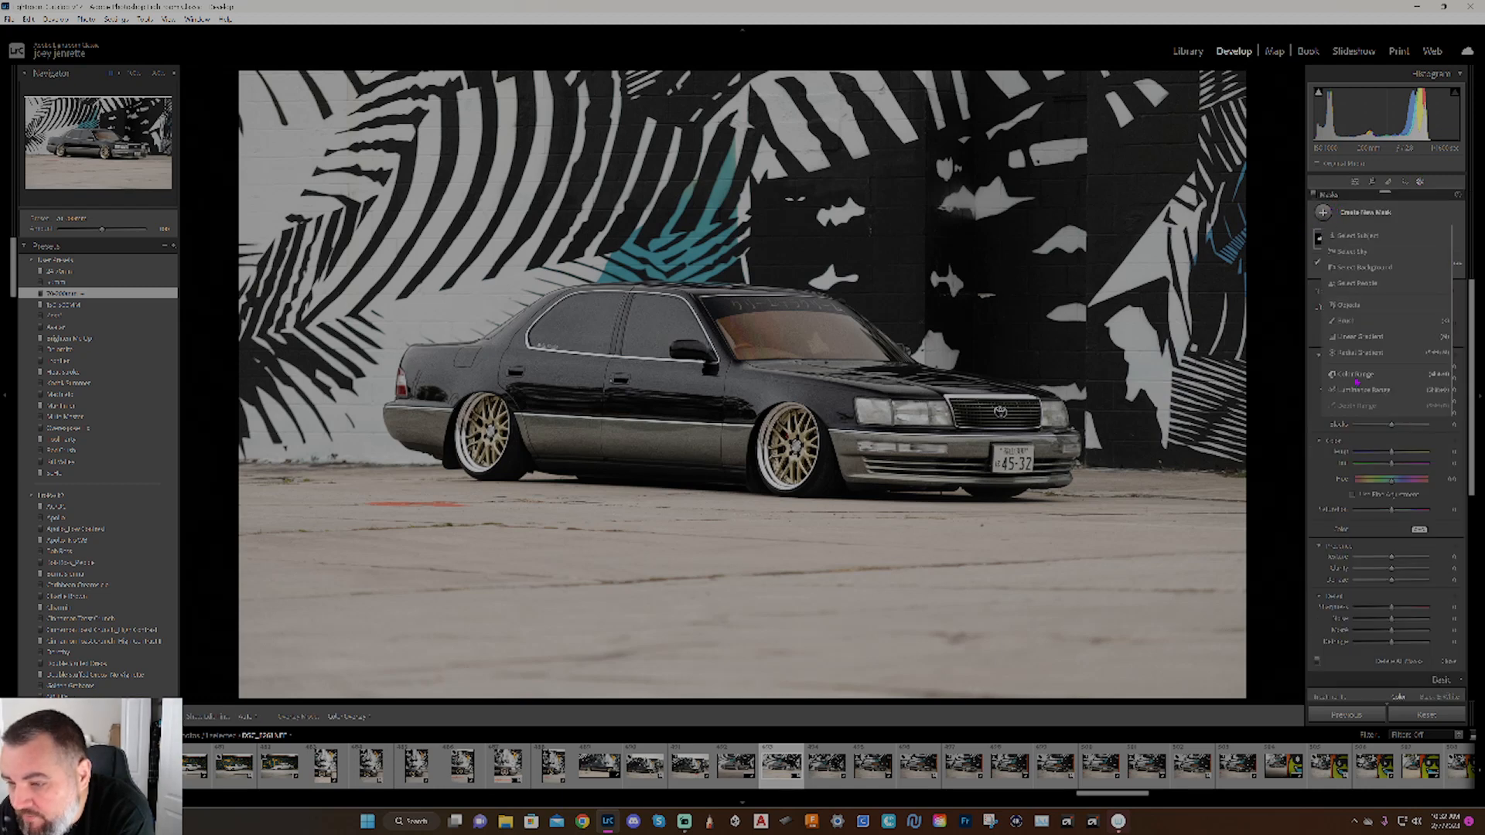
click(1358, 339)
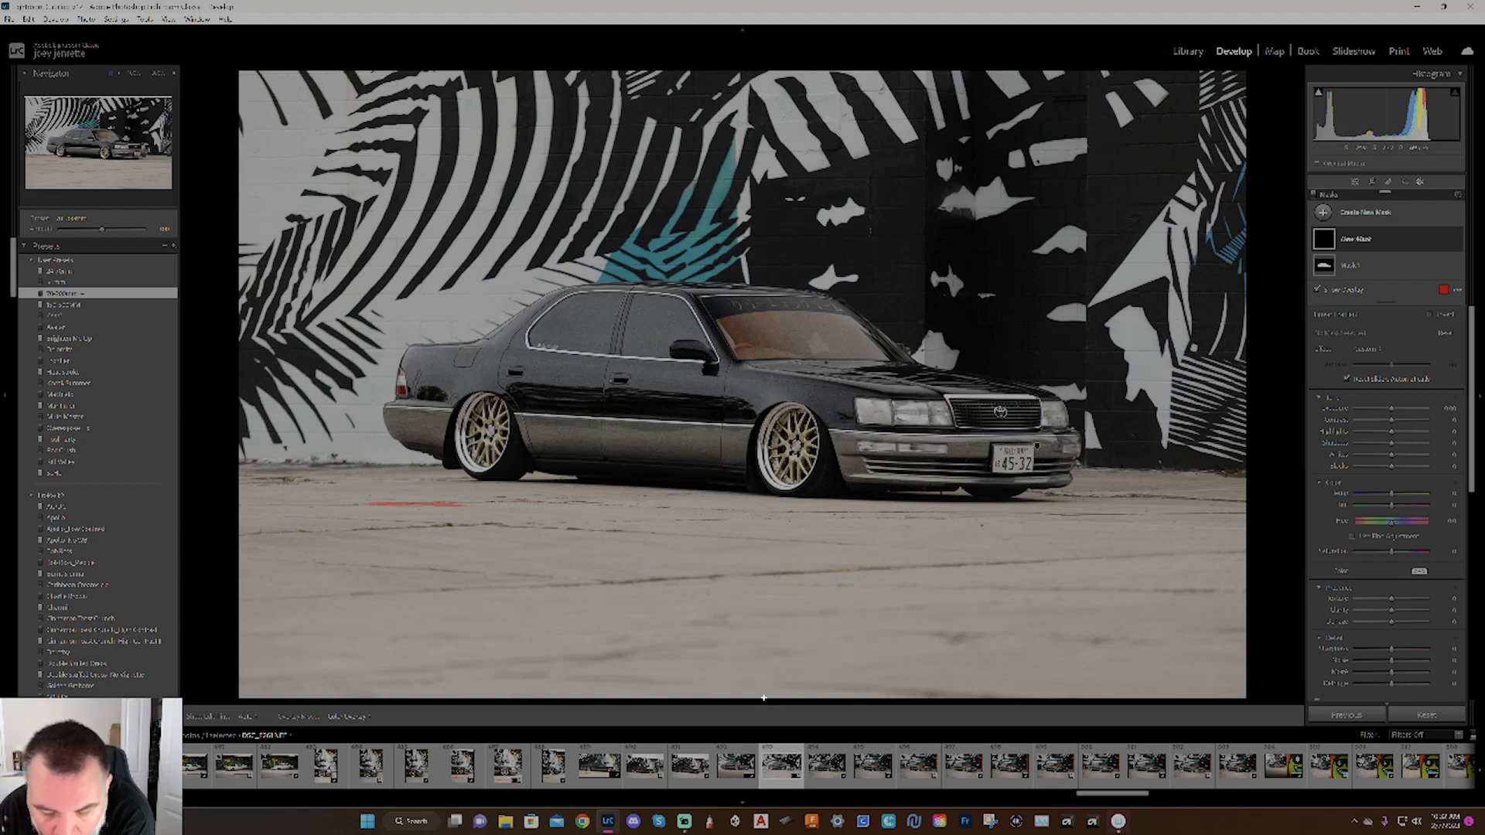
drag(761, 564, 776, 479)
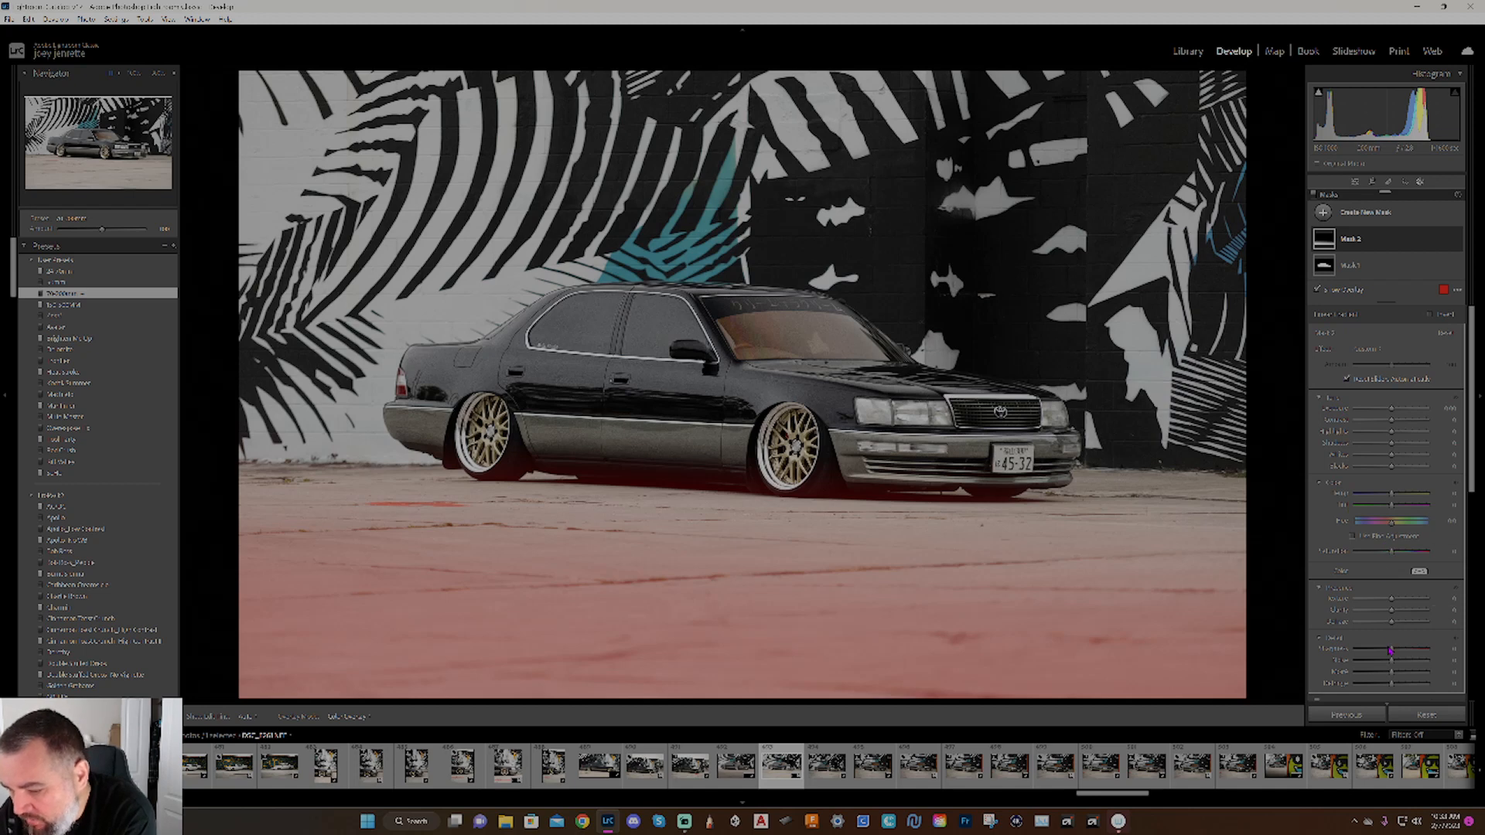
Soften and darken the pavement gradient with noise at maximum, texture and clarity lowered moderately and exposure lowered, and finish masking.
drag(1415, 666, 1455, 670)
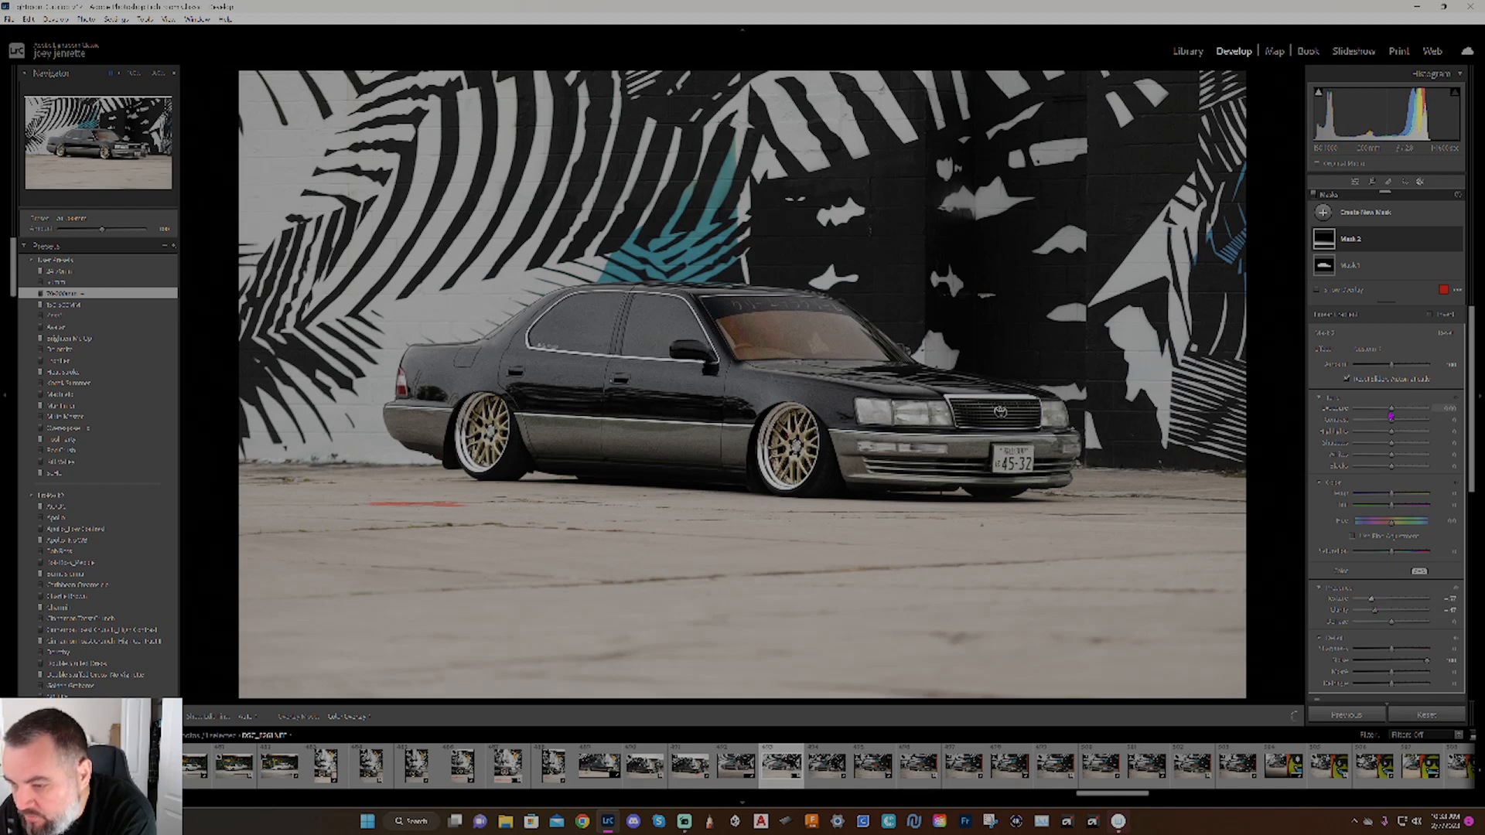
drag(1391, 411, 1381, 433)
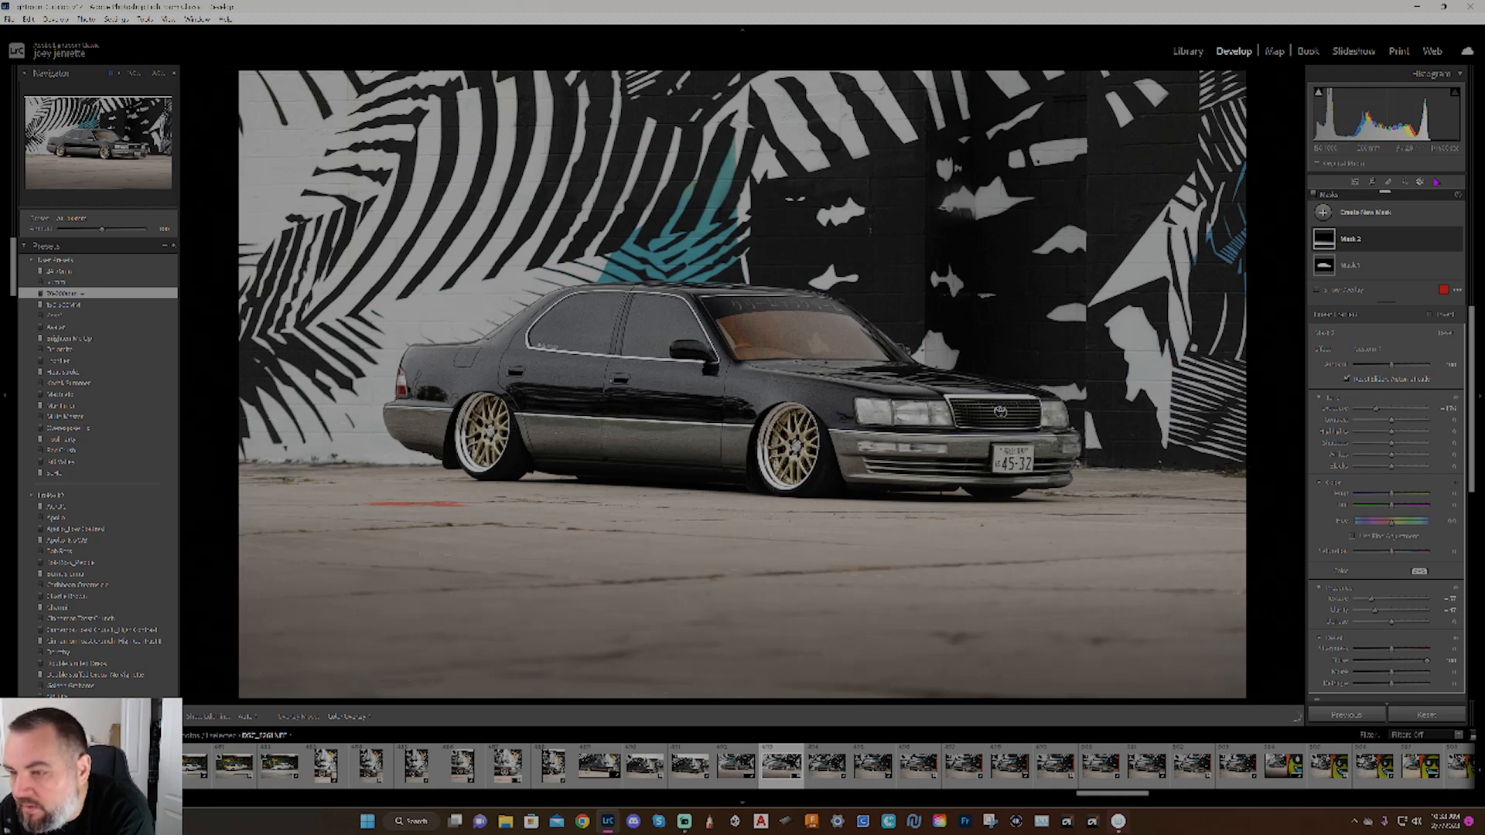
click(1420, 184)
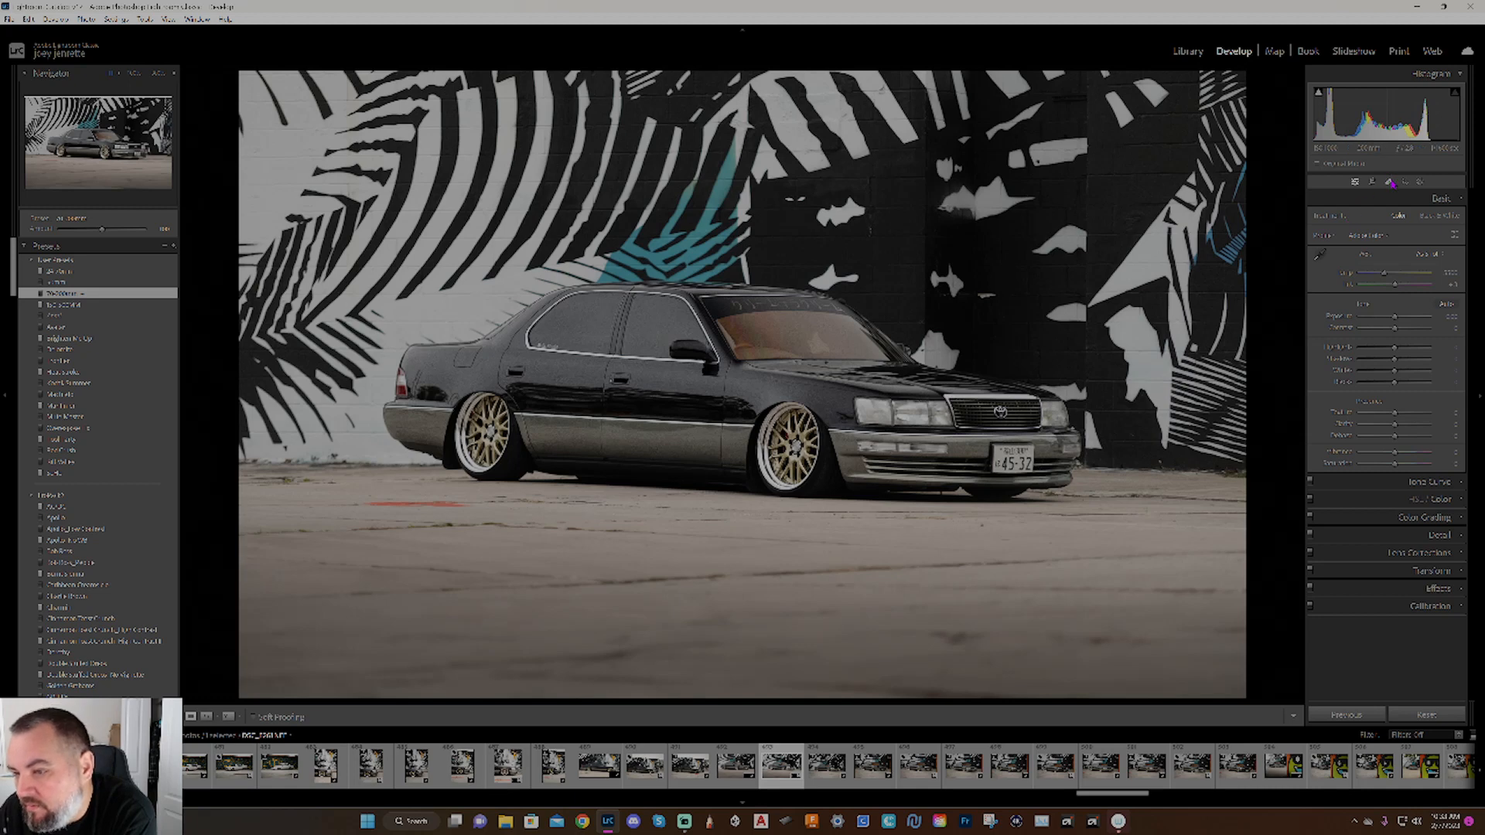
Clone clean pavement over the red line on the ground behind the sedan's rear wheel, sampling from the adjacent pavement, and close retouching.
click(1390, 182)
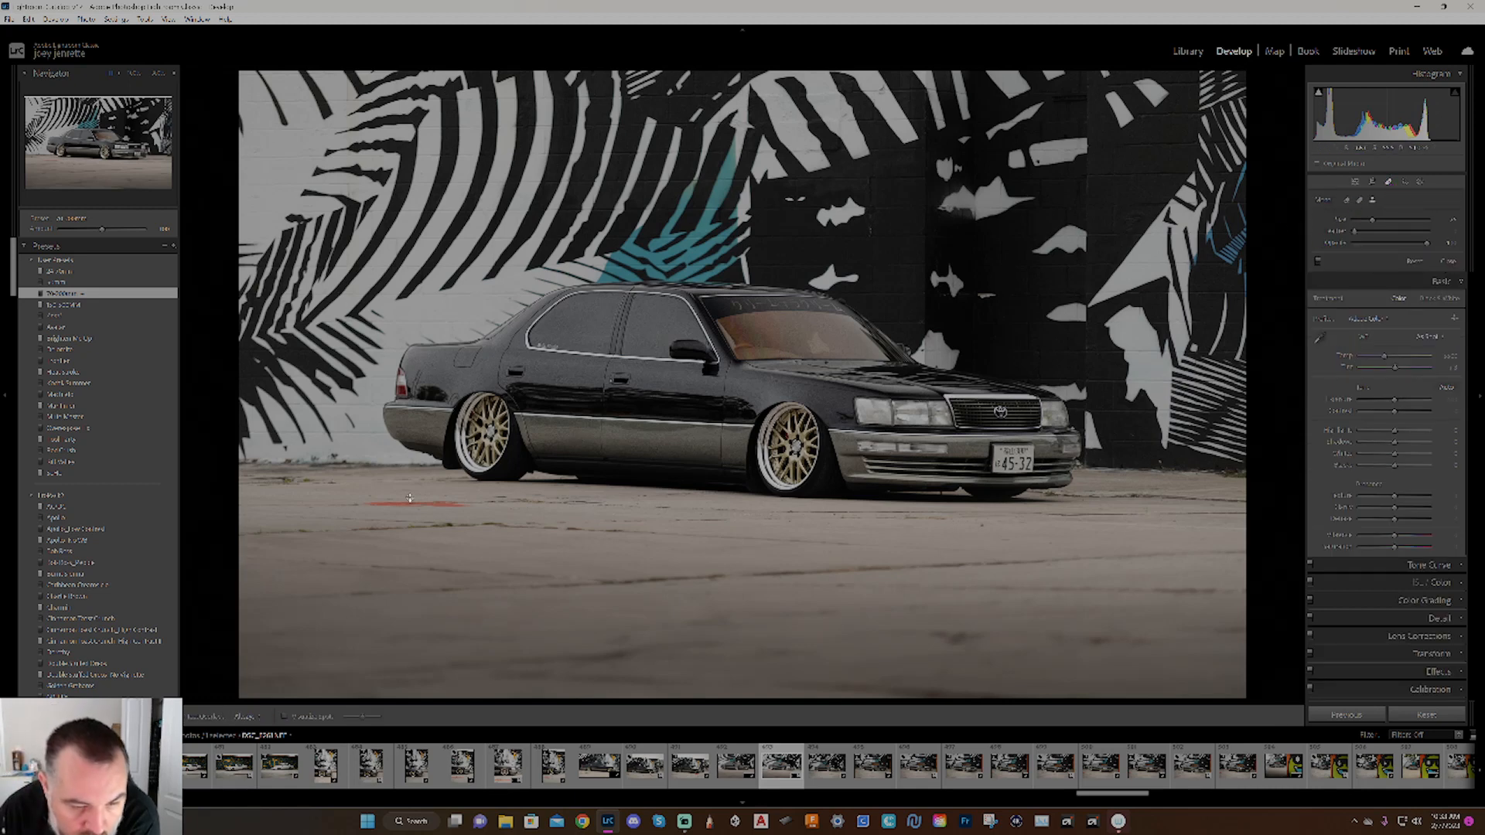
scroll(322, 511, up, 3)
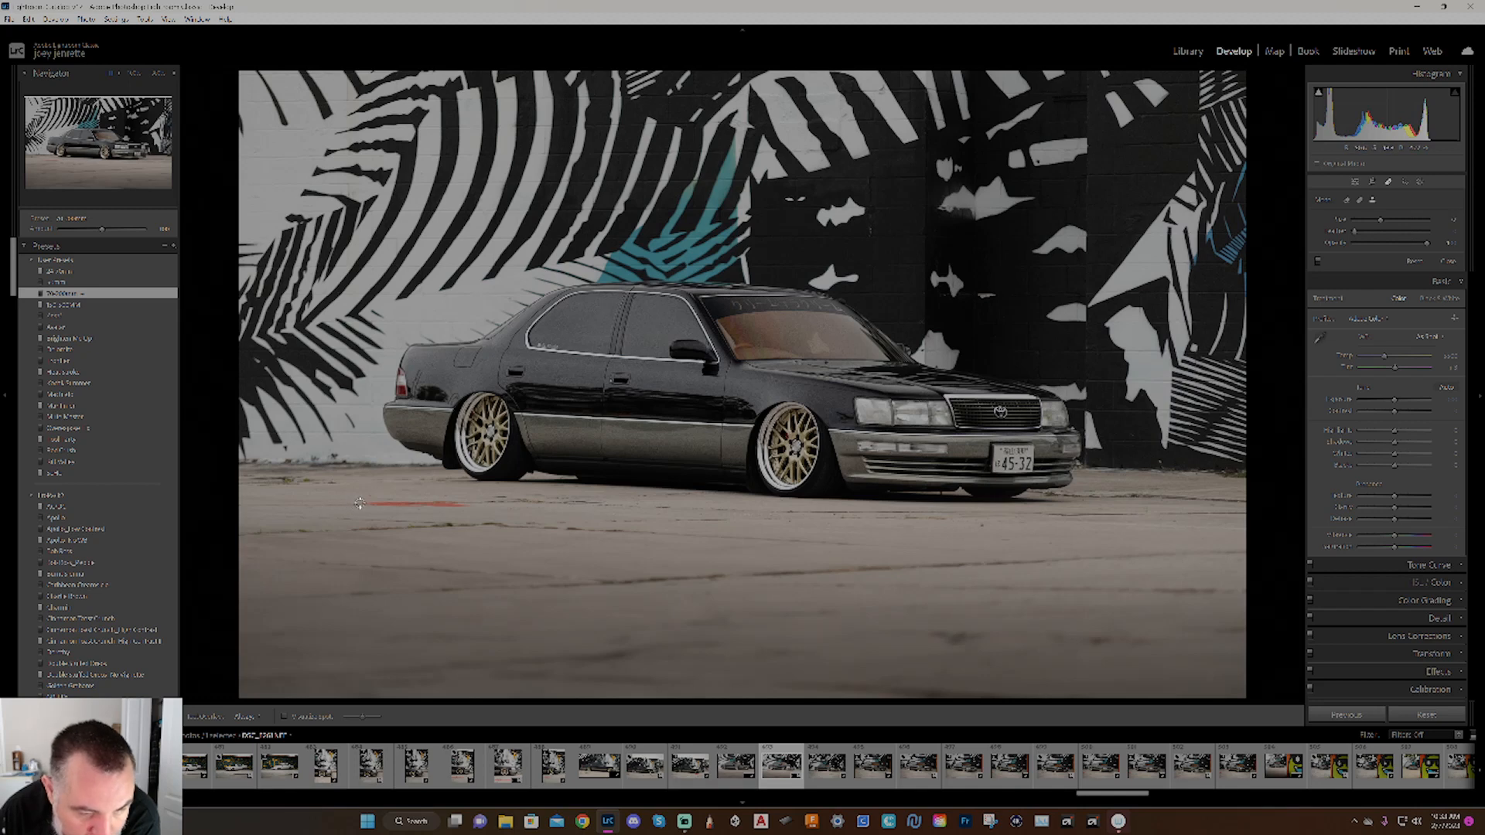
drag(359, 502, 358, 503)
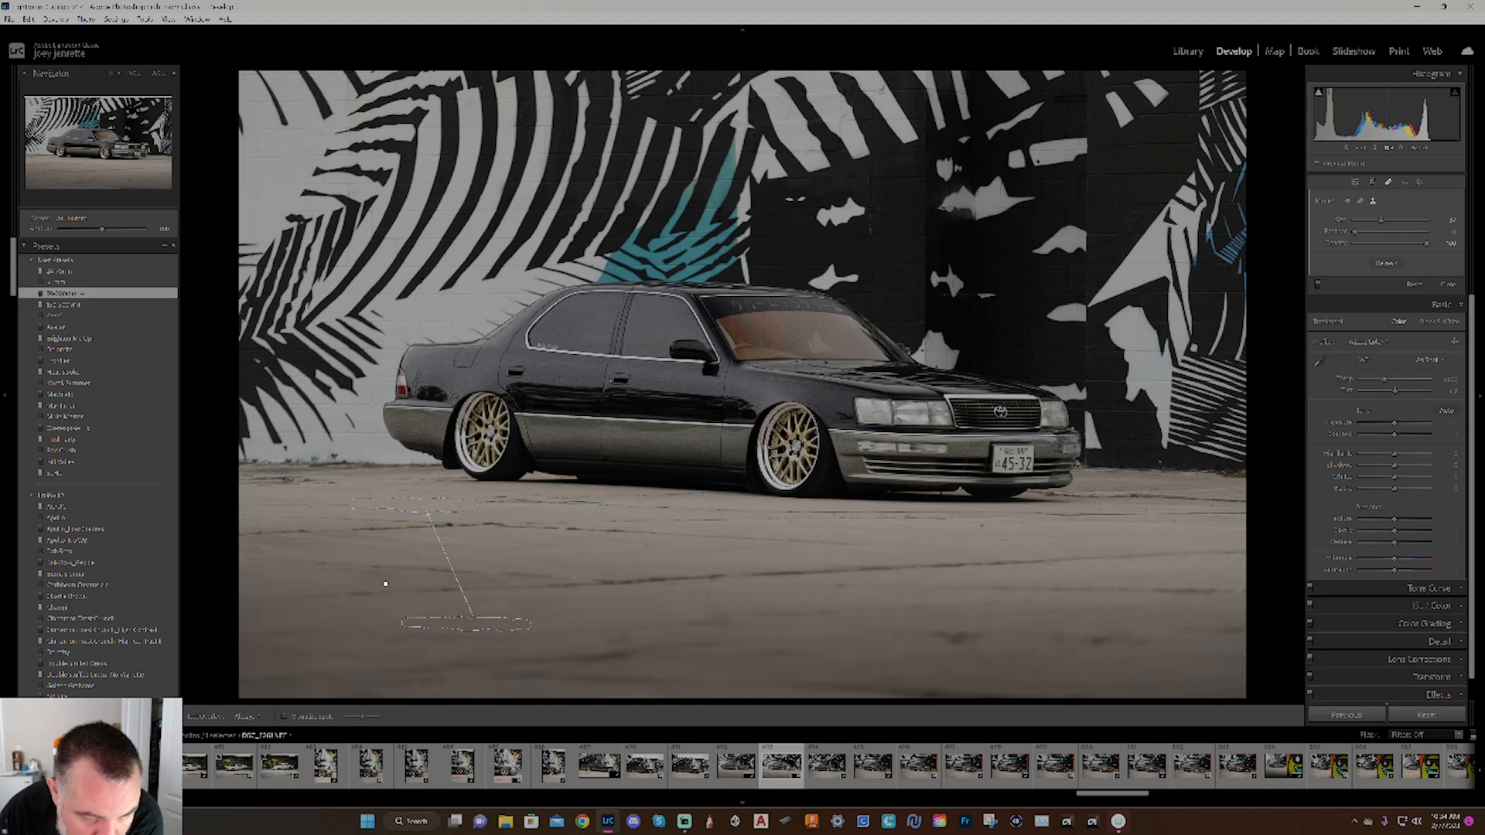
mouse_move(324, 537)
mouse_down()
mouse_move(302, 510)
mouse_move(270, 506)
mouse_up()
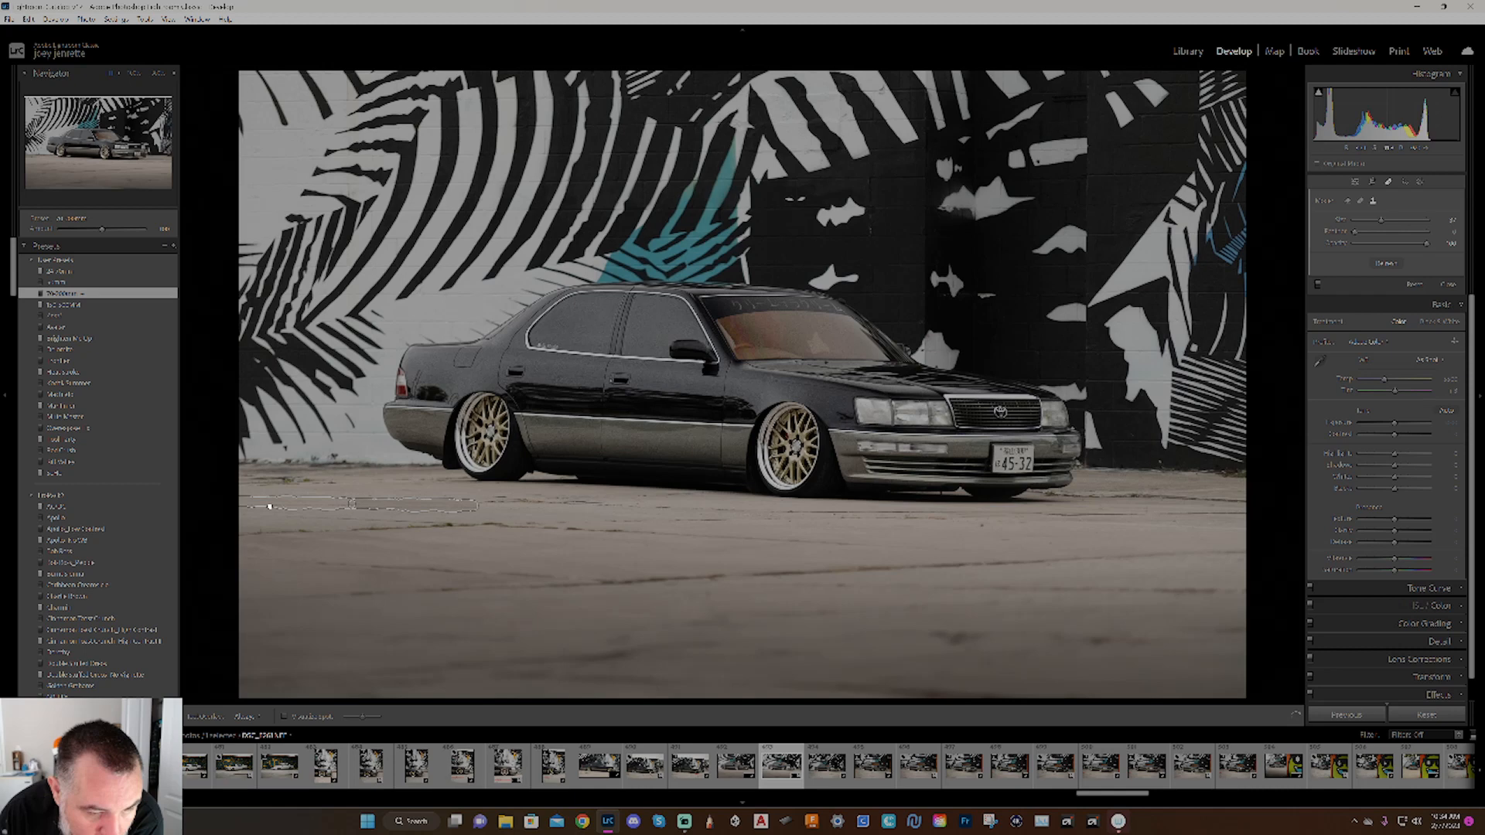
drag(269, 507, 269, 510)
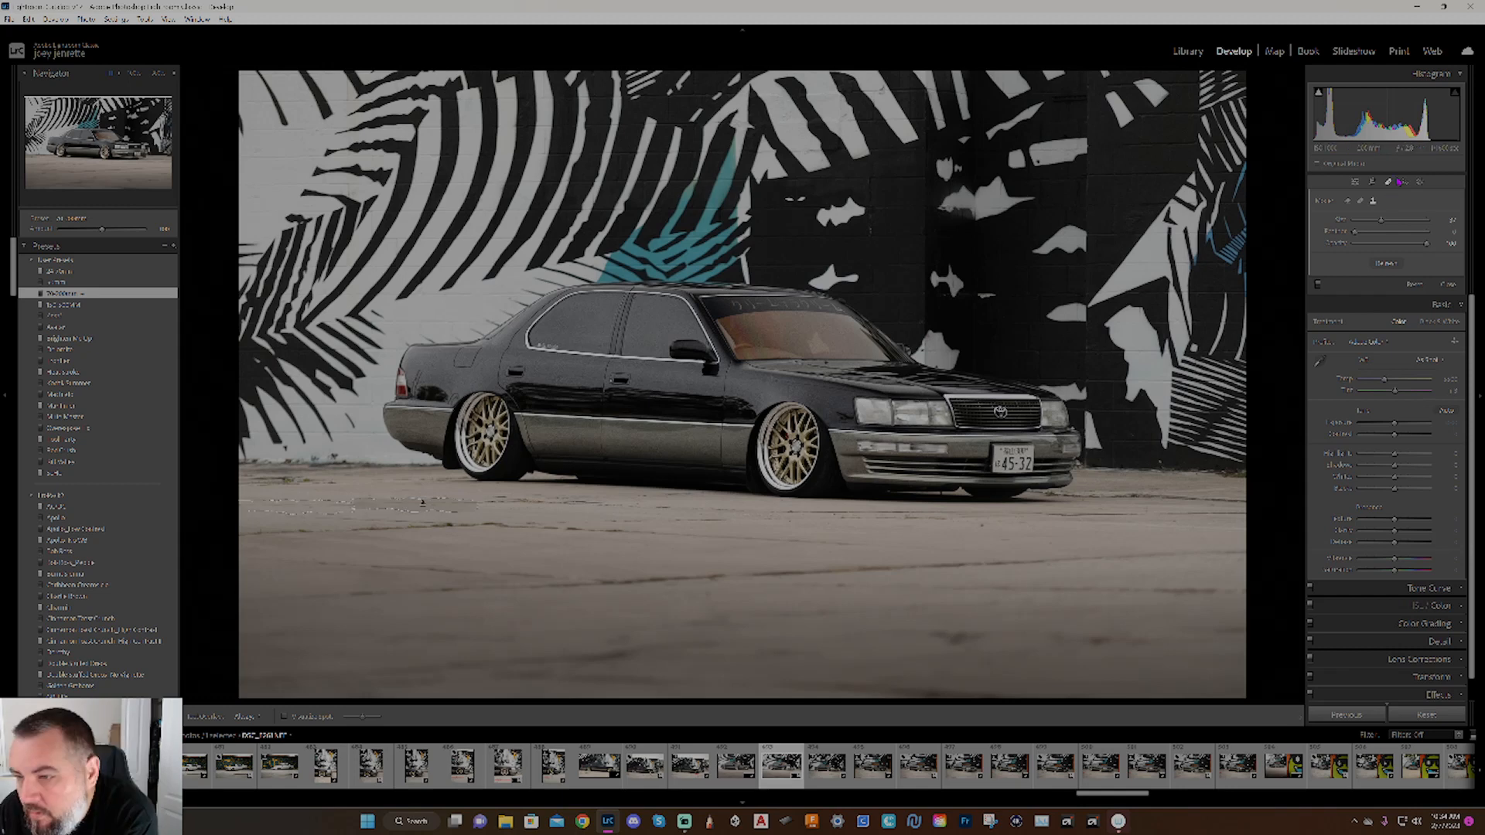
click(1389, 184)
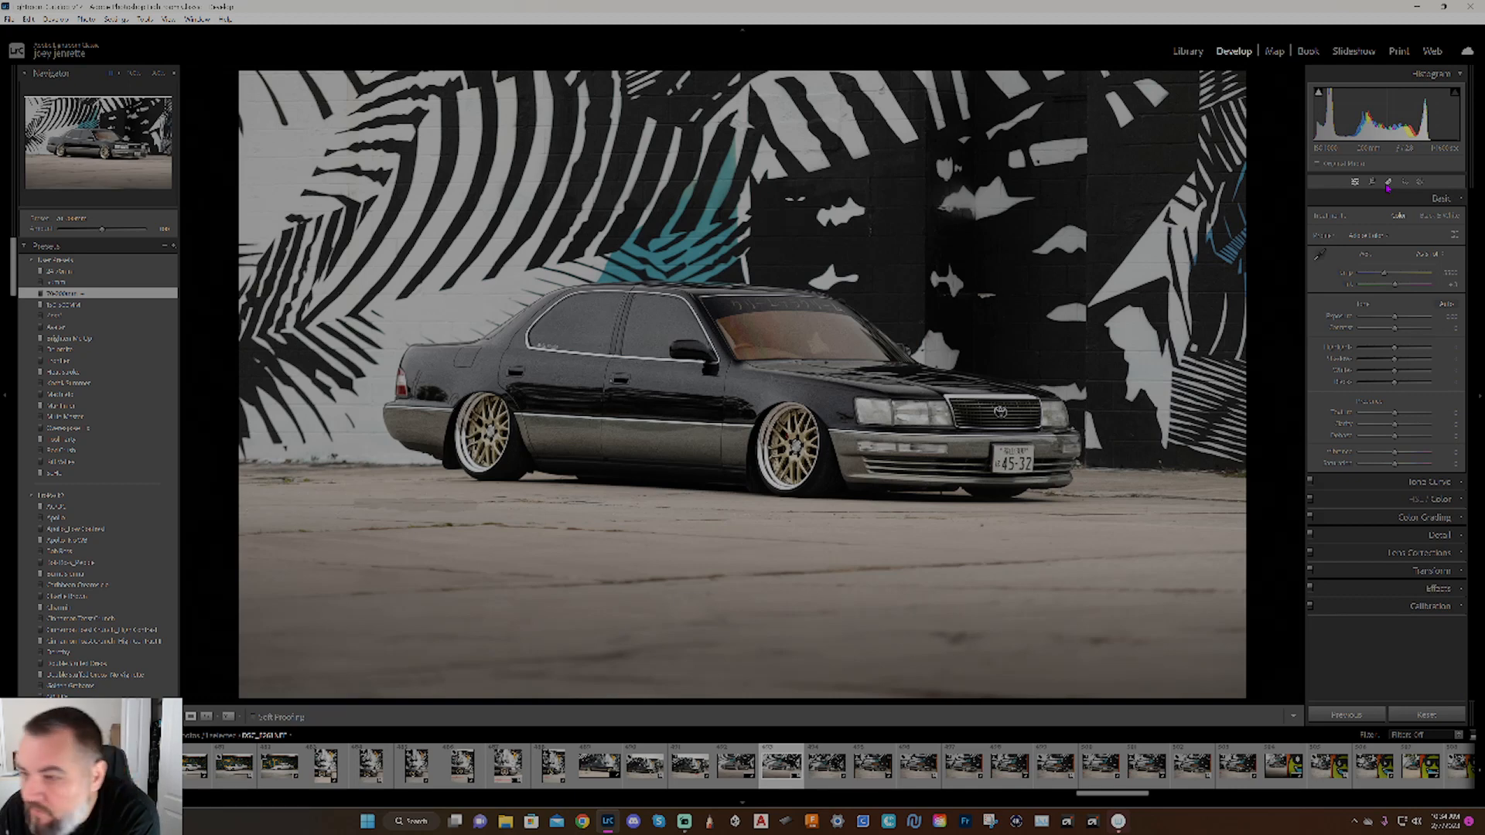
Switch the red-line retouch on the pavement to Heal mode, finish retouching and inspect the sedan's front wheel up close.
click(1389, 184)
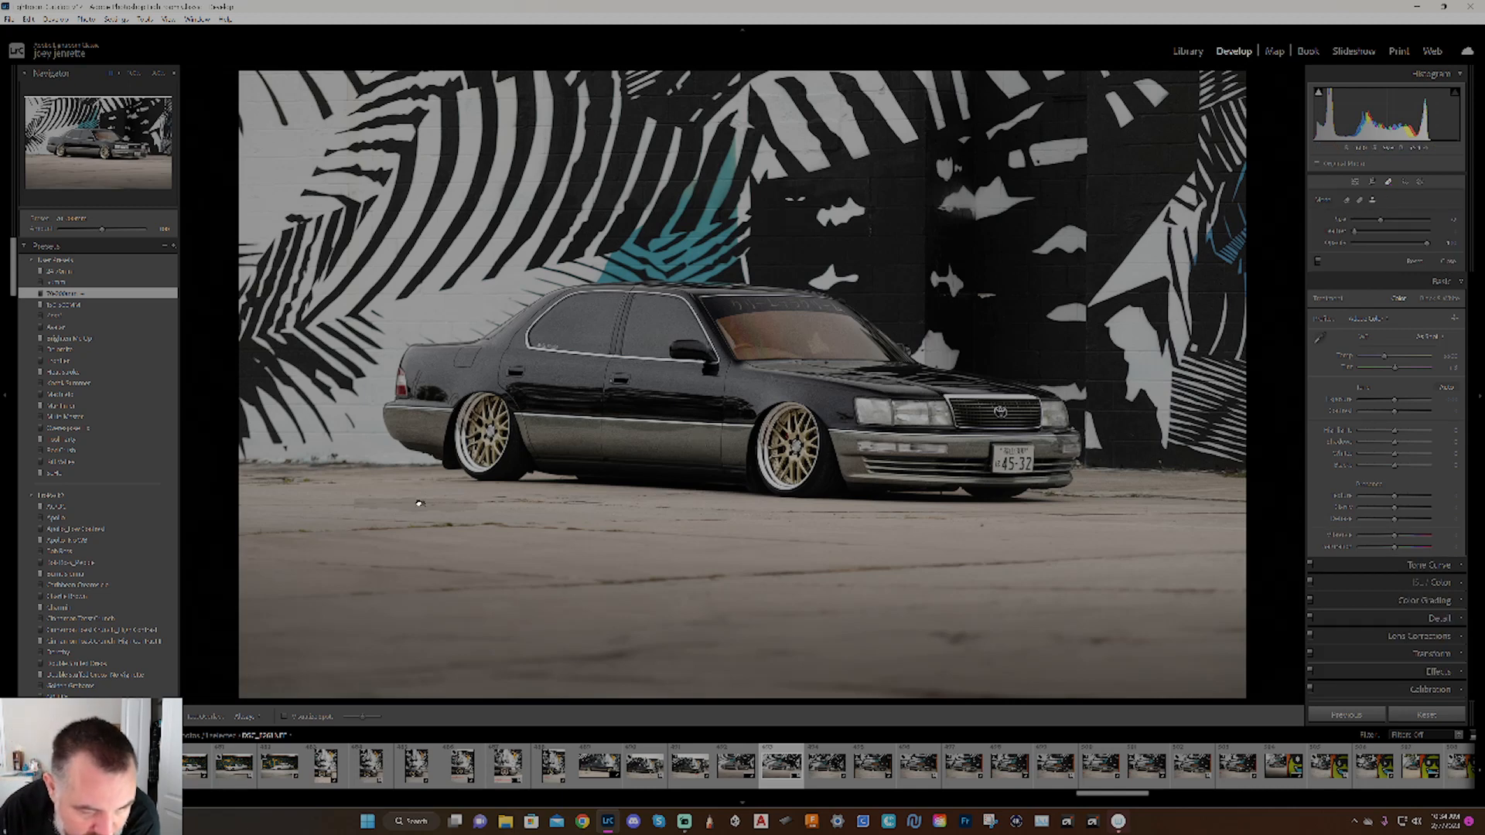
right_click(423, 506)
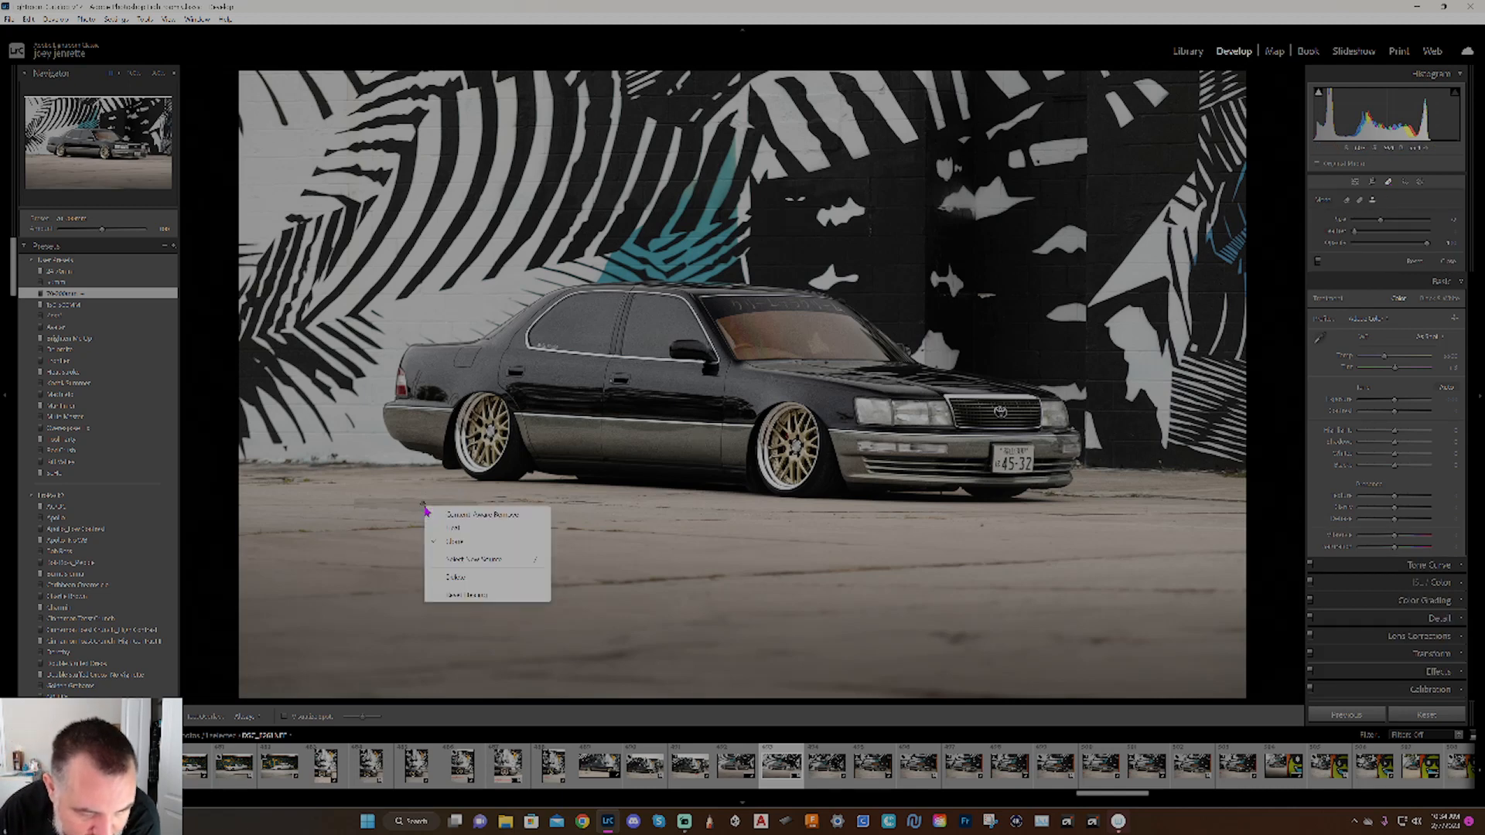
click(458, 530)
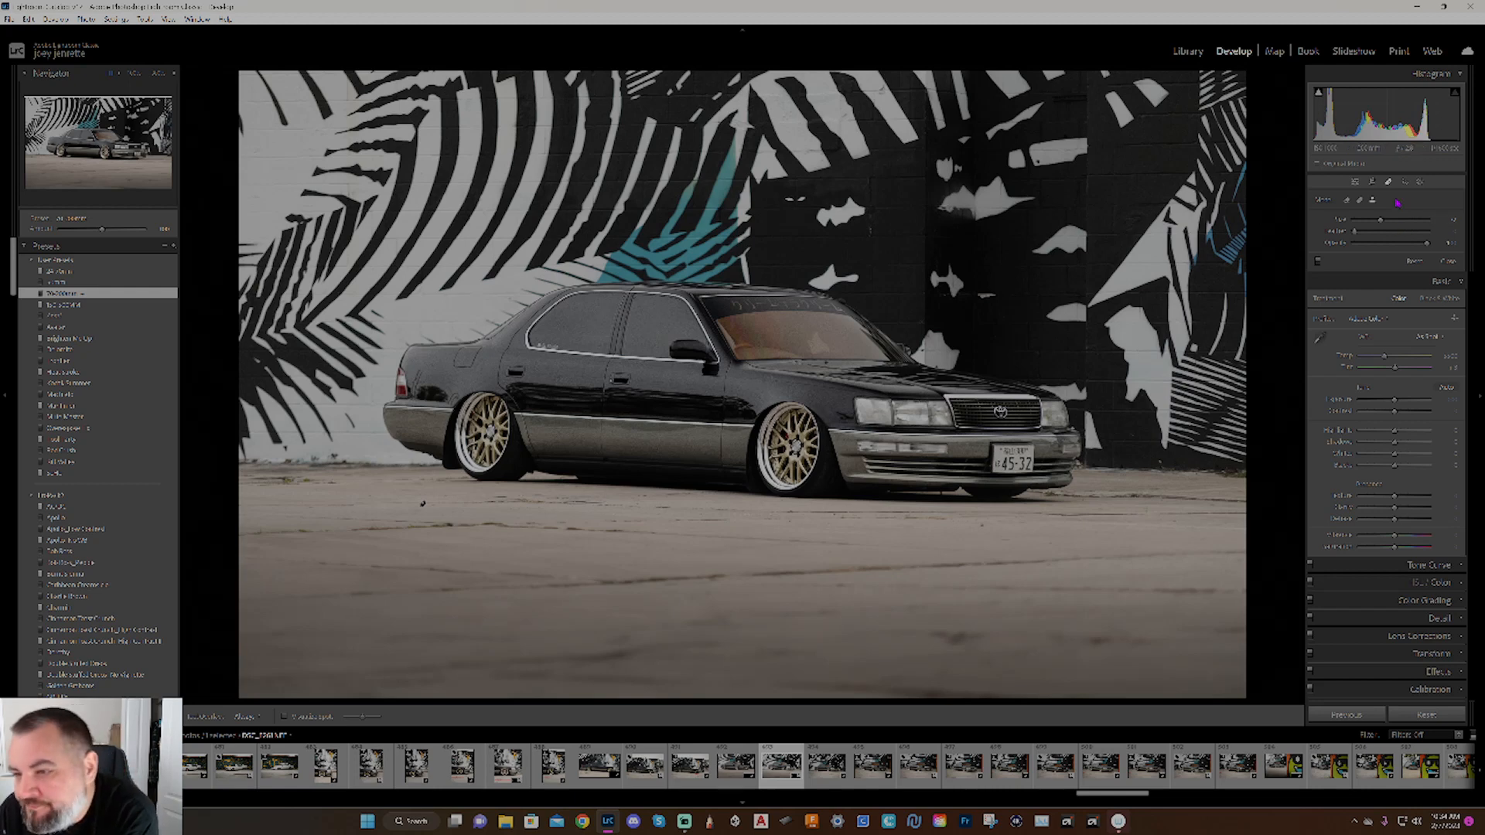
click(1388, 183)
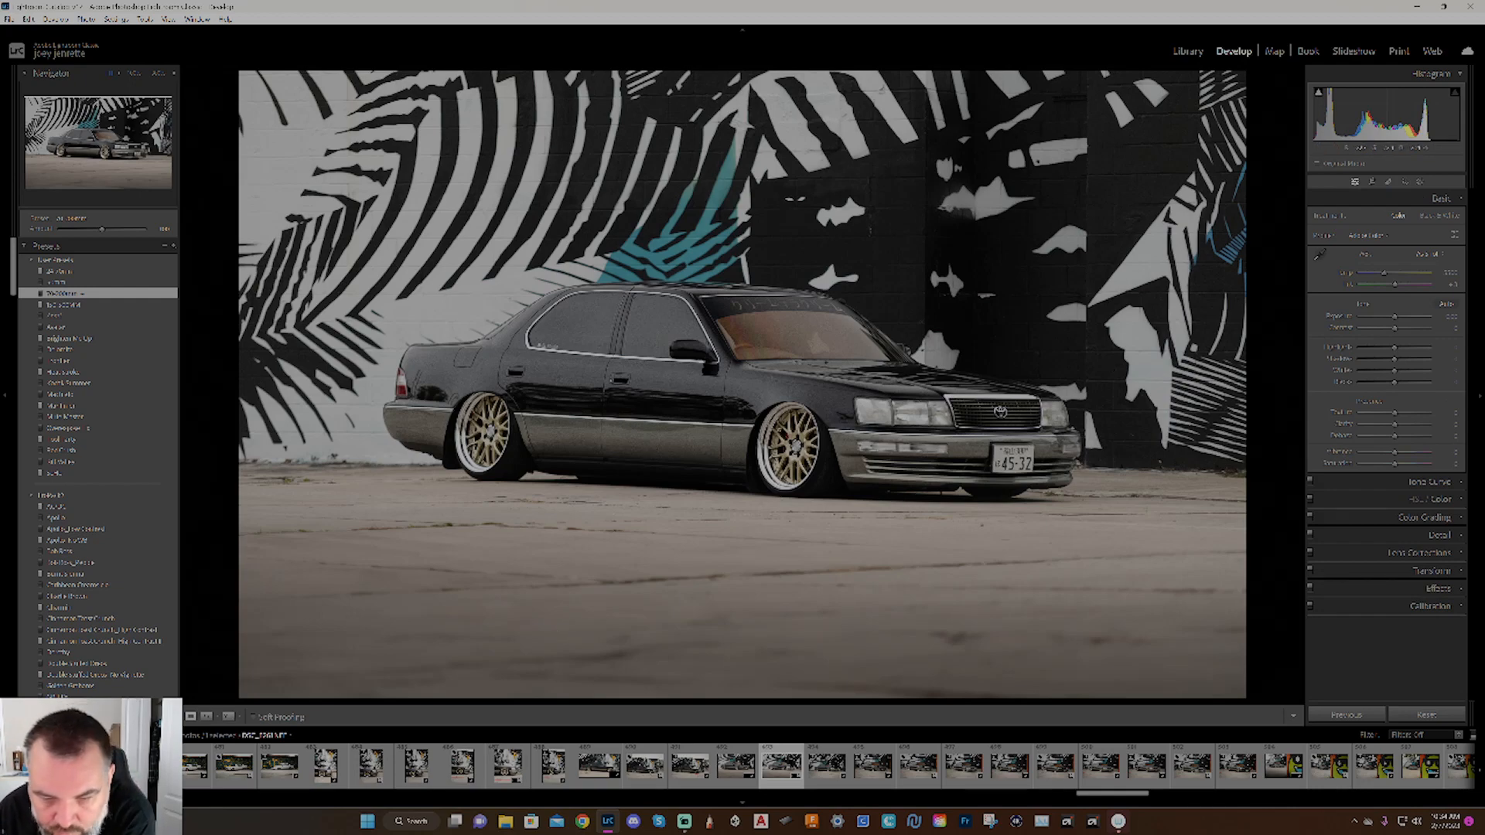
click(790, 446)
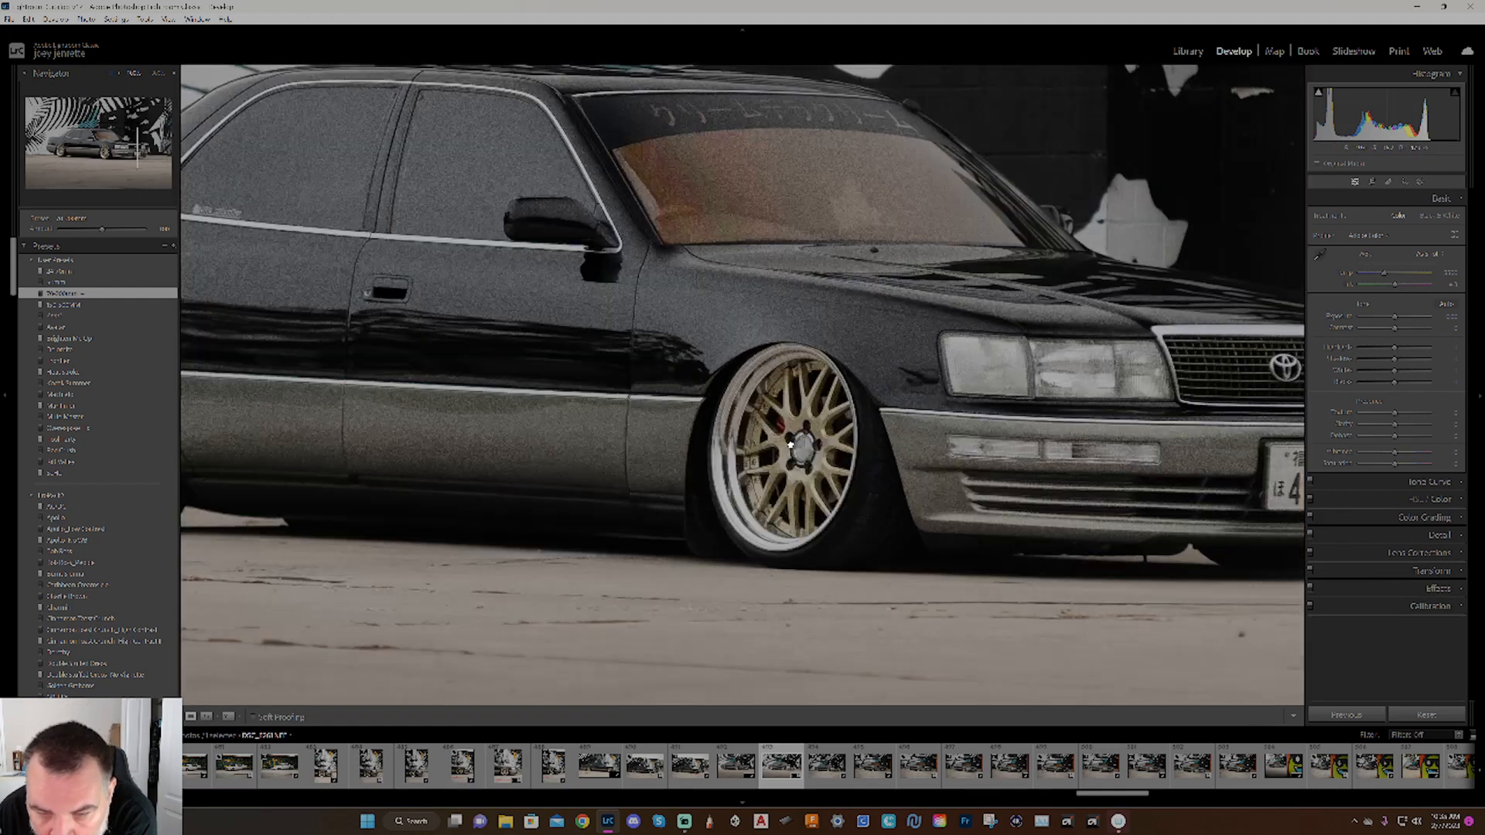
click(790, 447)
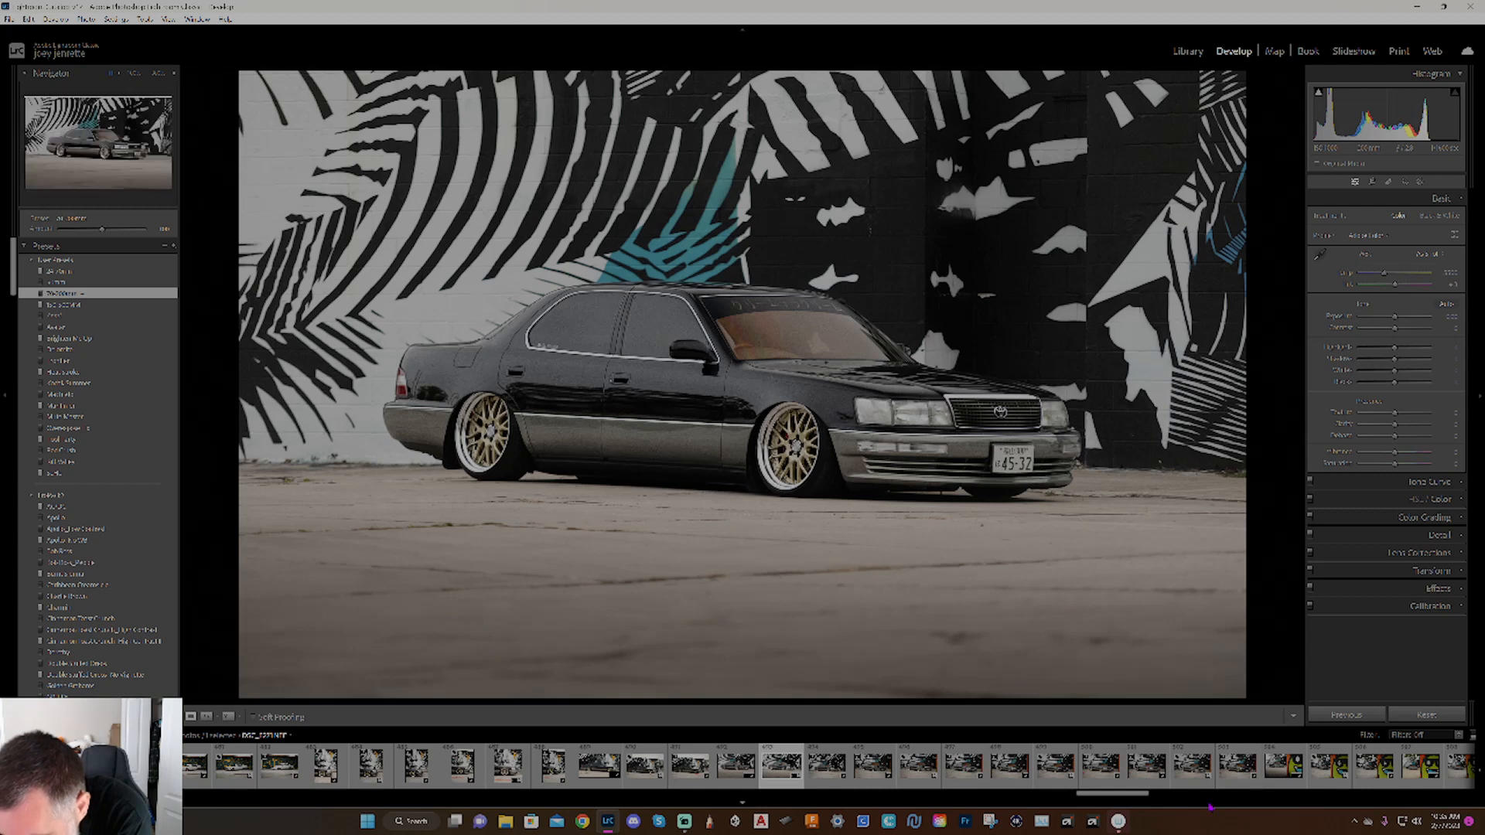
Browse the white sedan photos and examine the edited shot with copper wheels at the eye mural up close.
drag(1123, 797, 1336, 804)
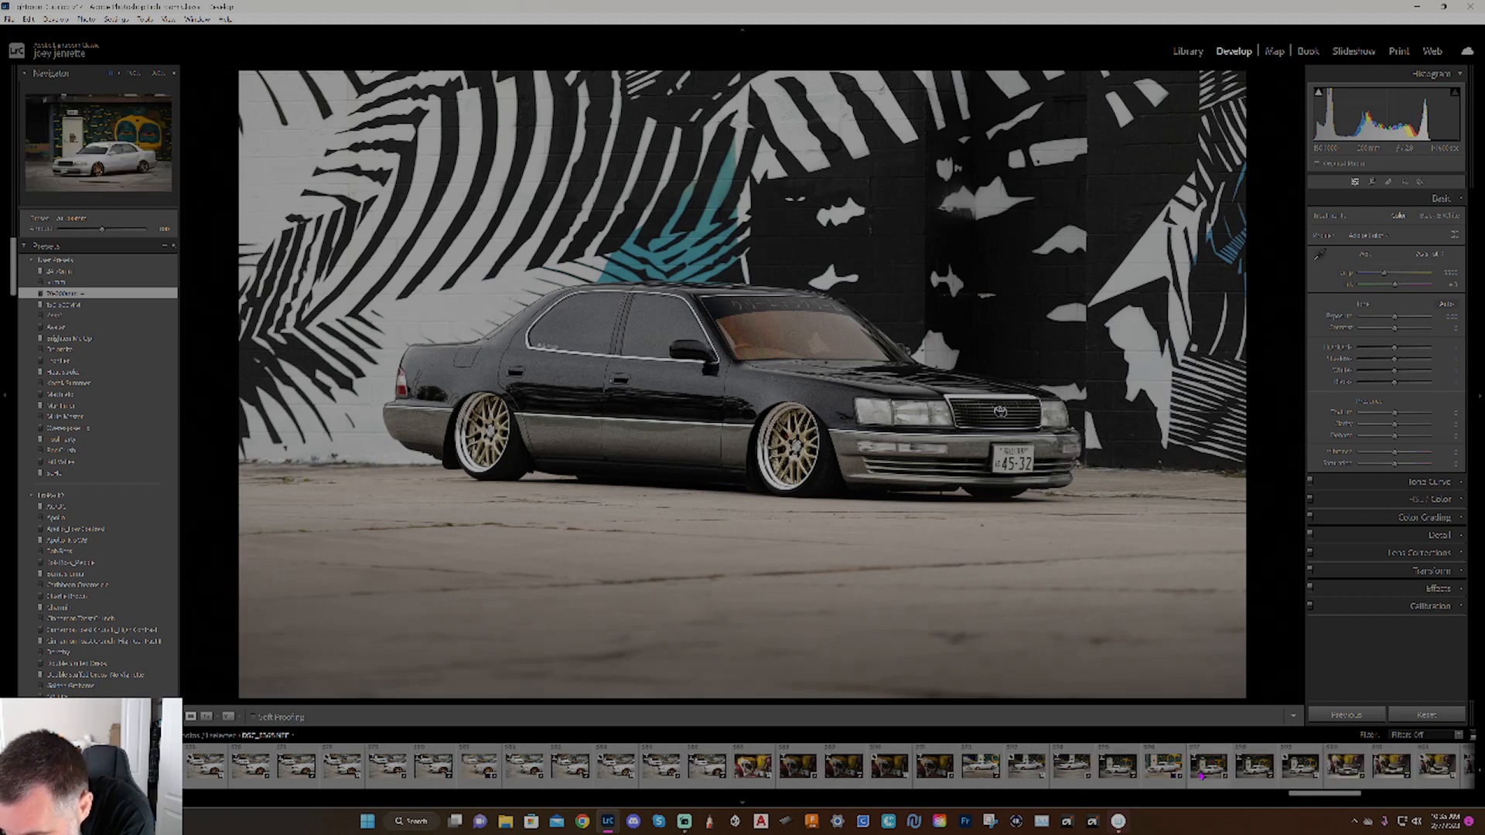
click(1259, 769)
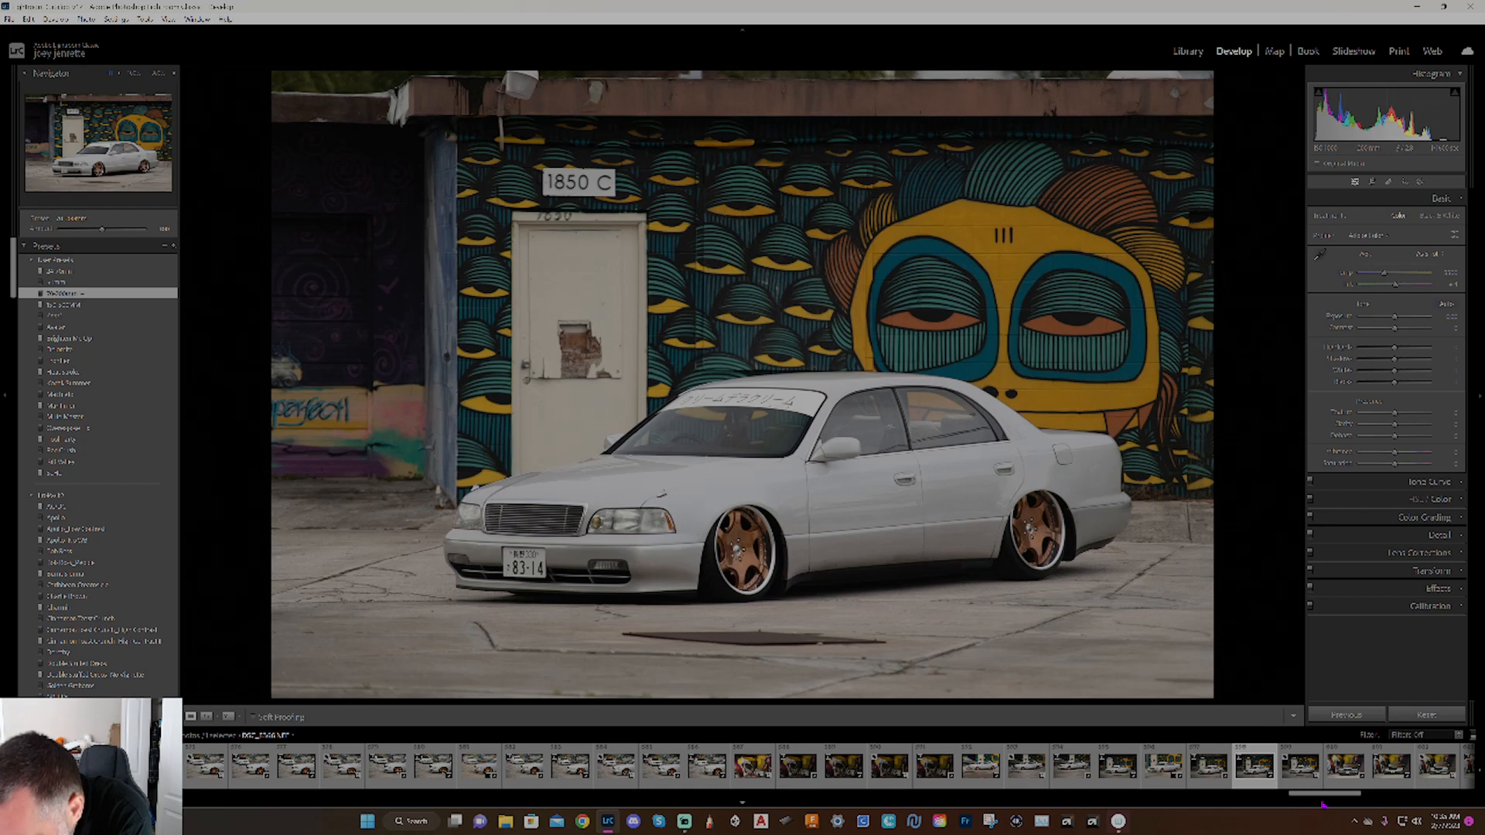
drag(1324, 794, 1359, 794)
click(1392, 772)
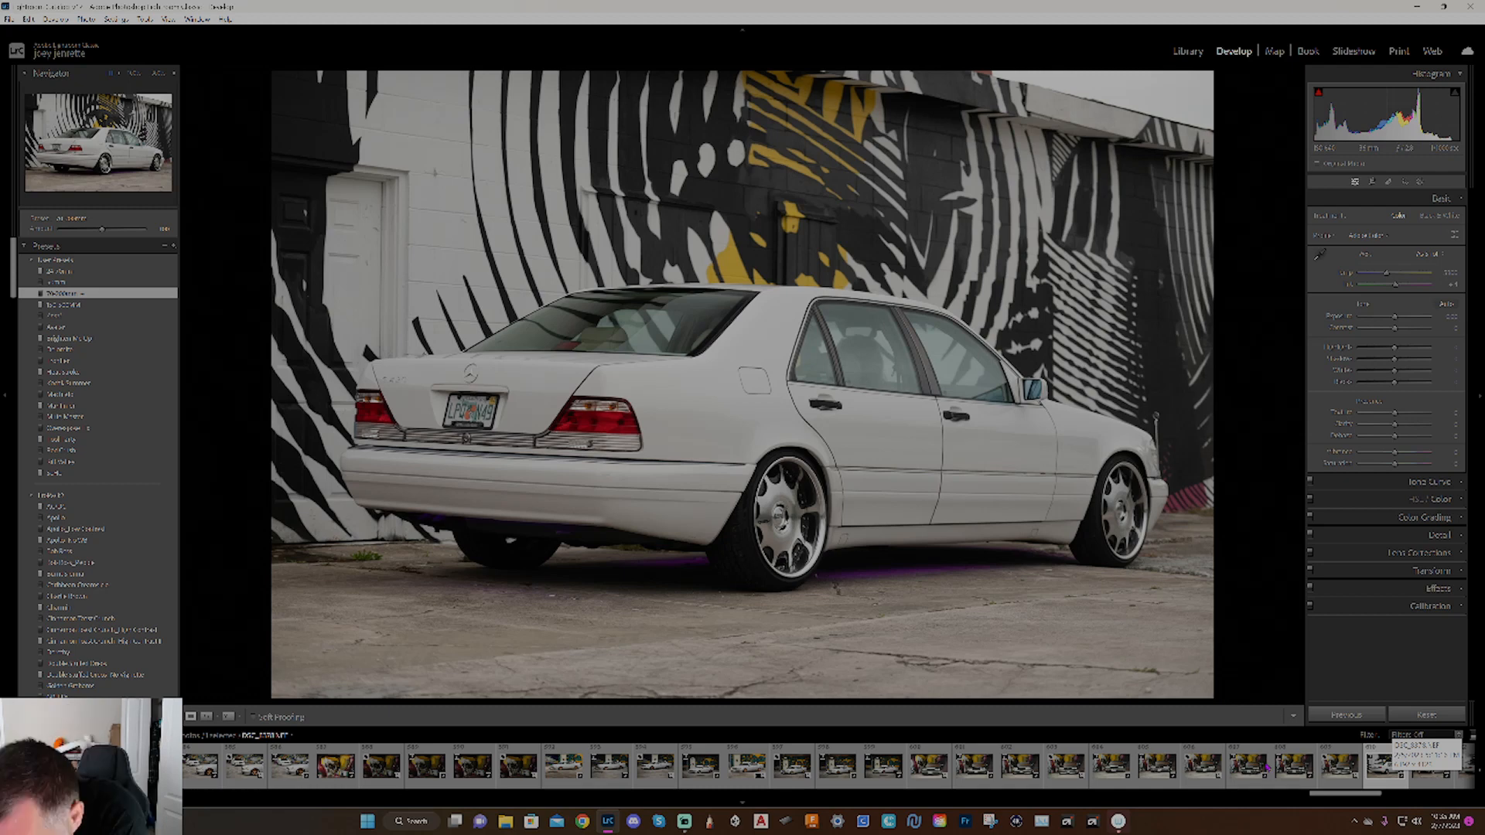
scroll(1255, 768, up, 3)
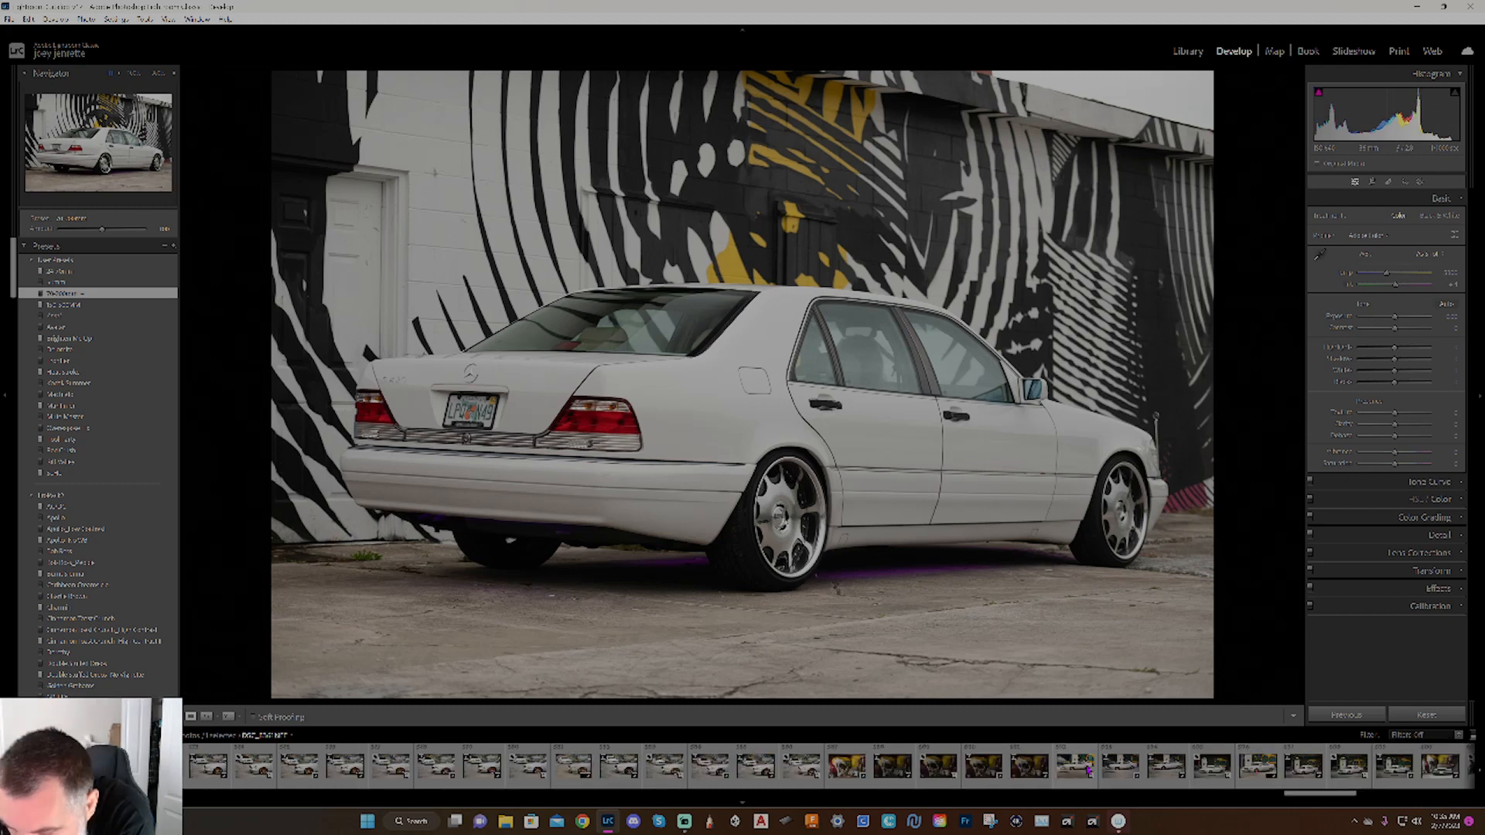
click(1075, 766)
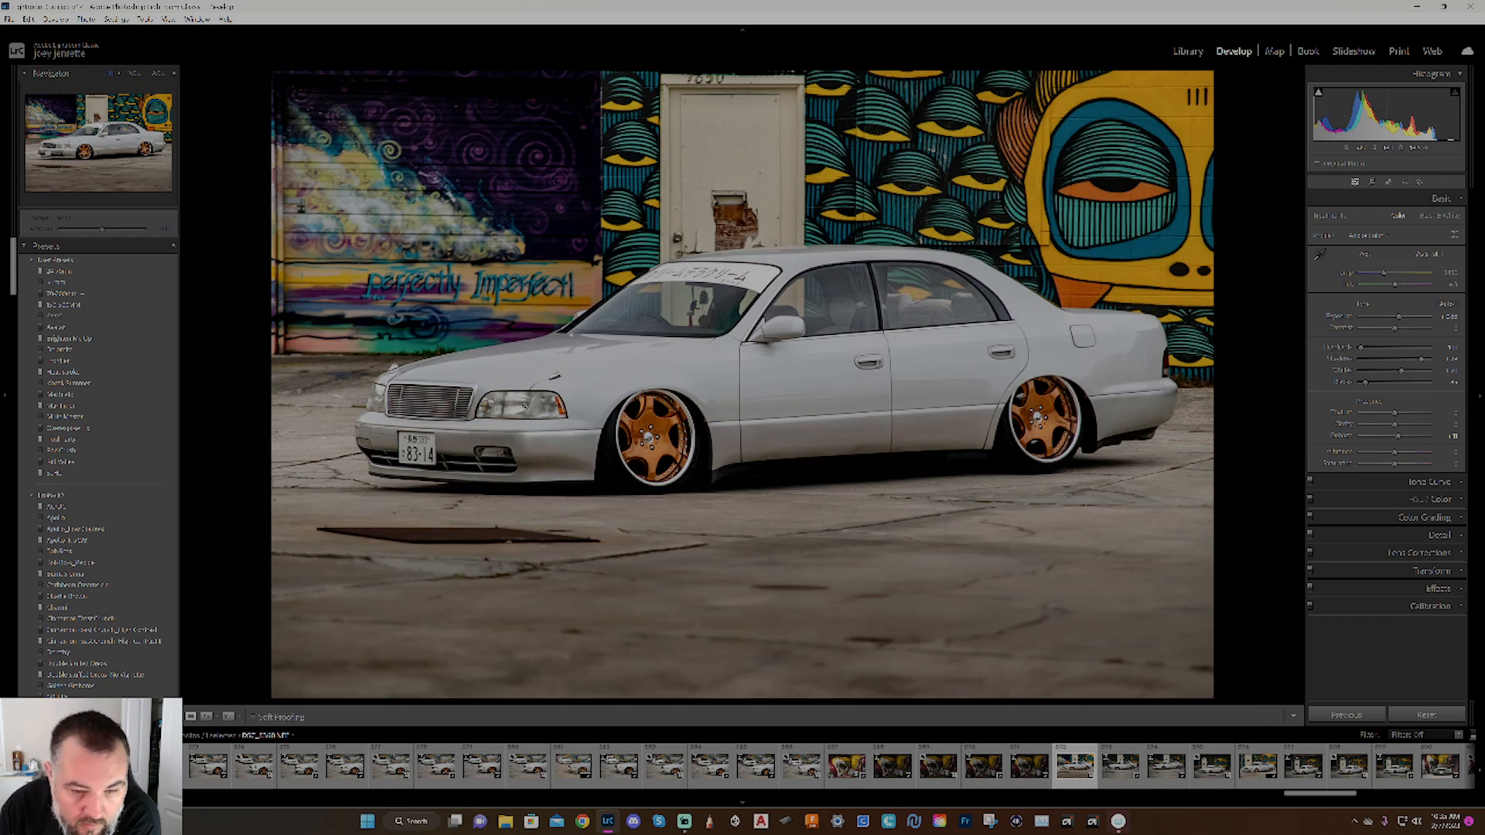
click(533, 410)
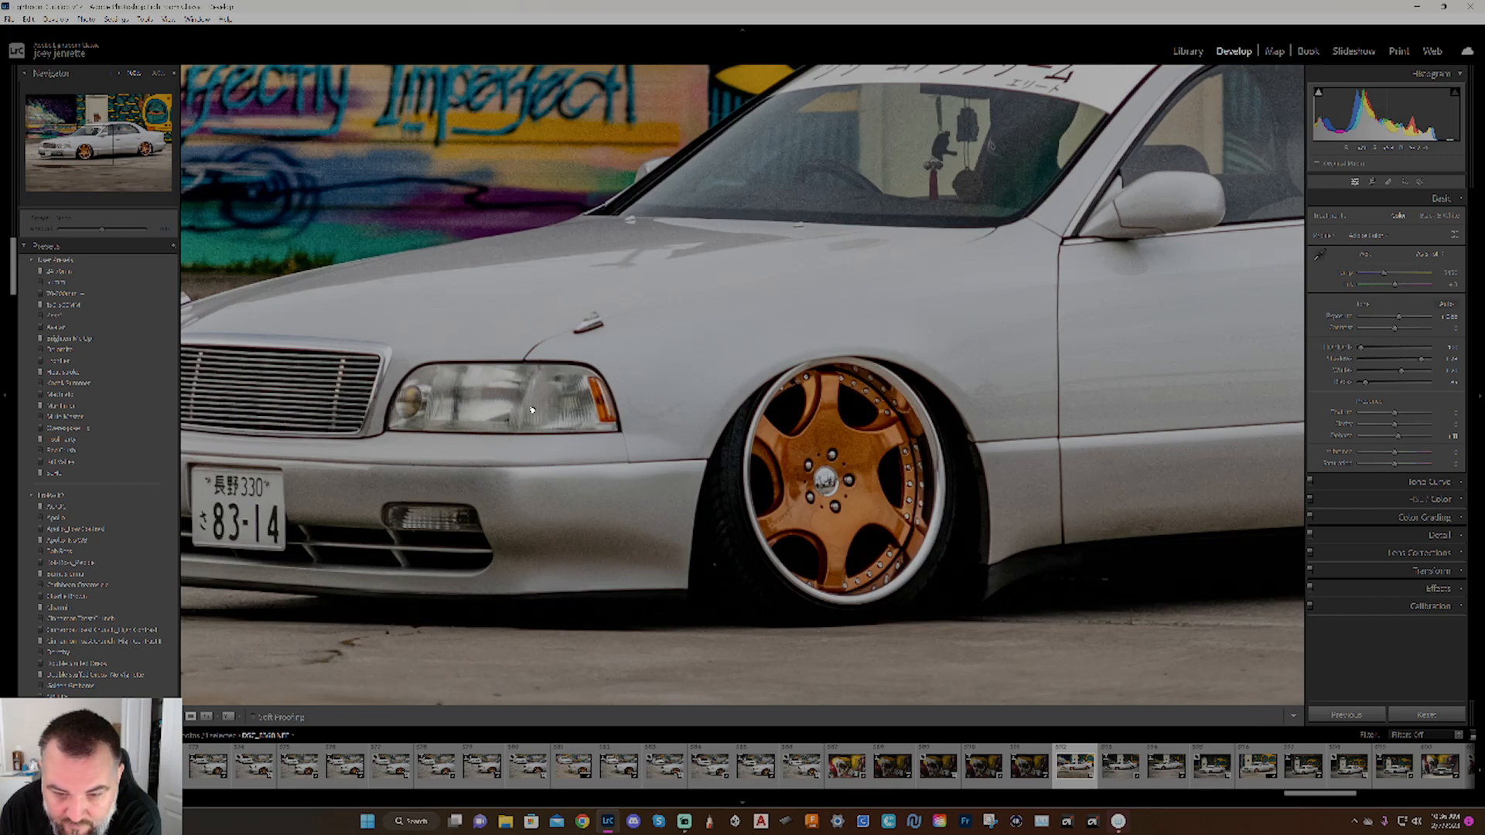
click(532, 410)
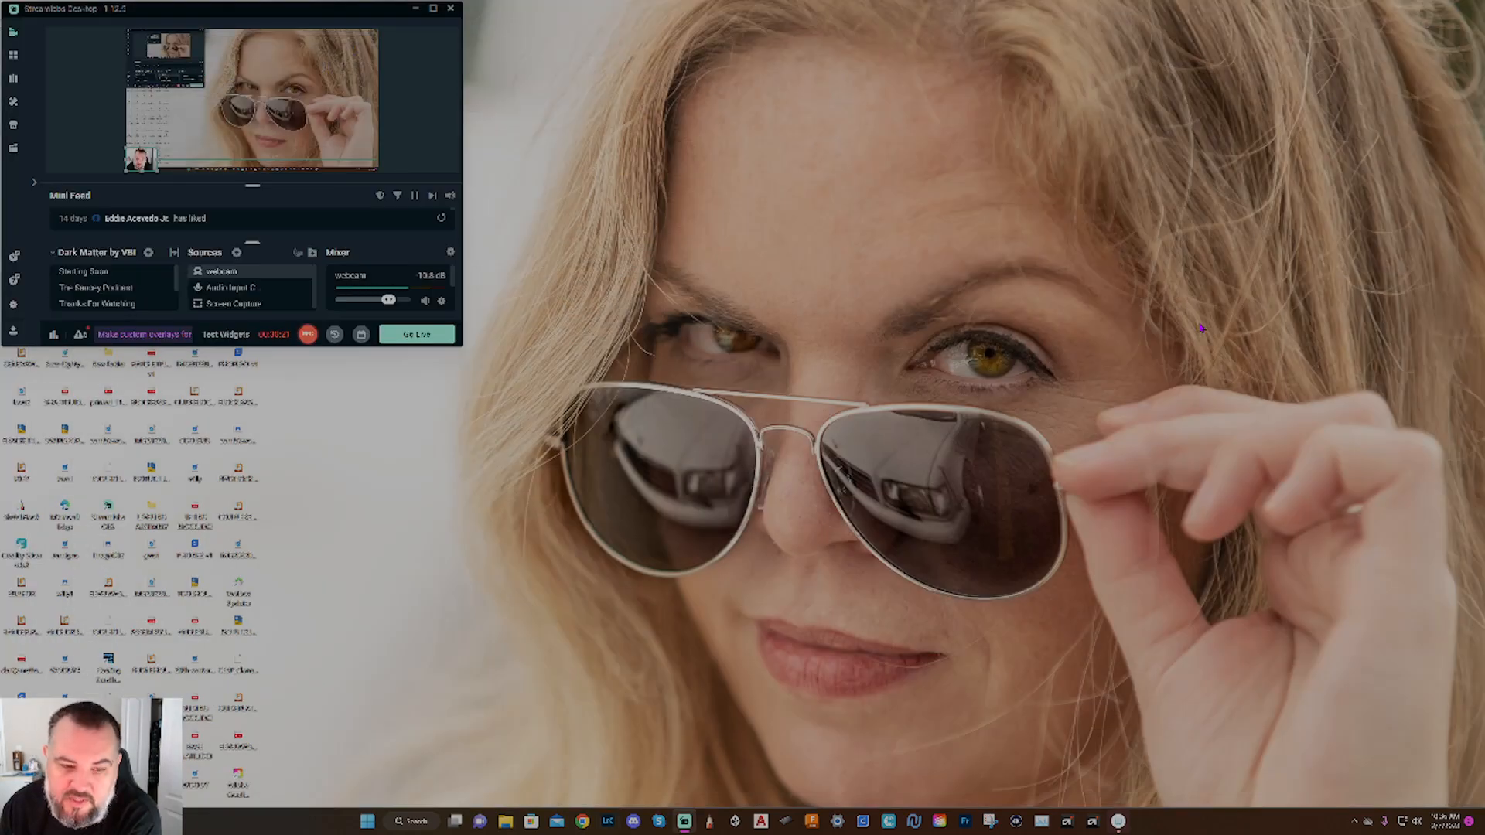
Switch to Streamlabs Desktop and maximize its window.
click(433, 9)
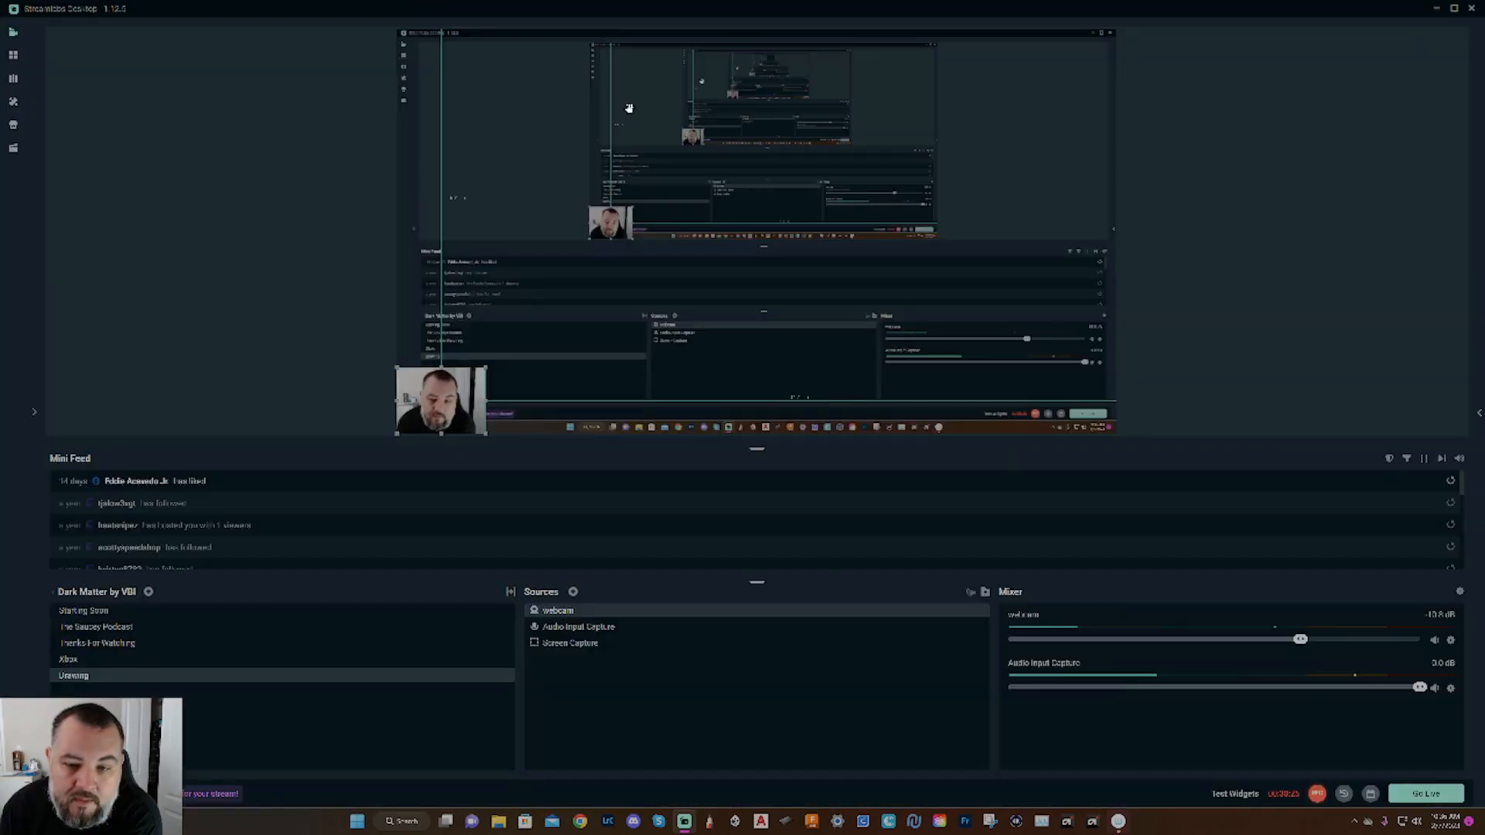